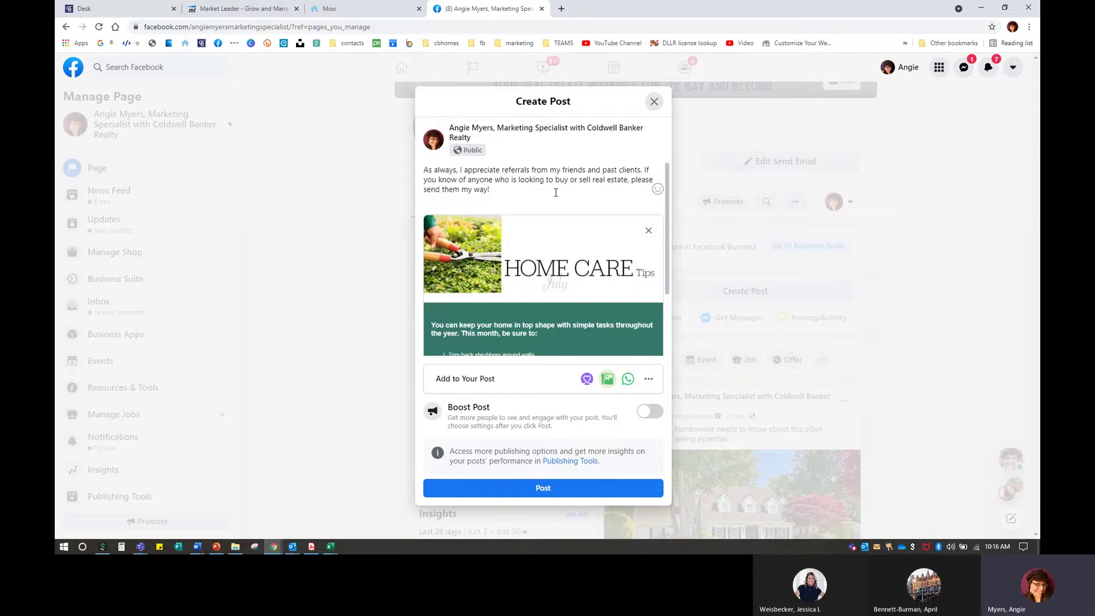
# Publish the July home care tips post on the Facebook page and delete it from the feed.
pyautogui.click(541, 488)
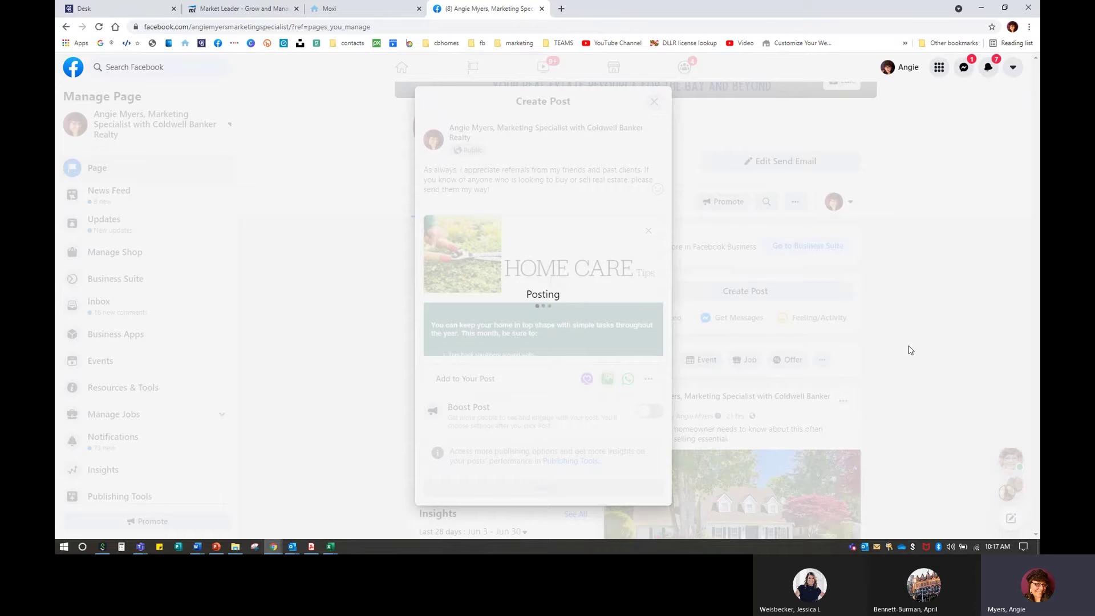
pyautogui.scroll(-5, 908, 349)
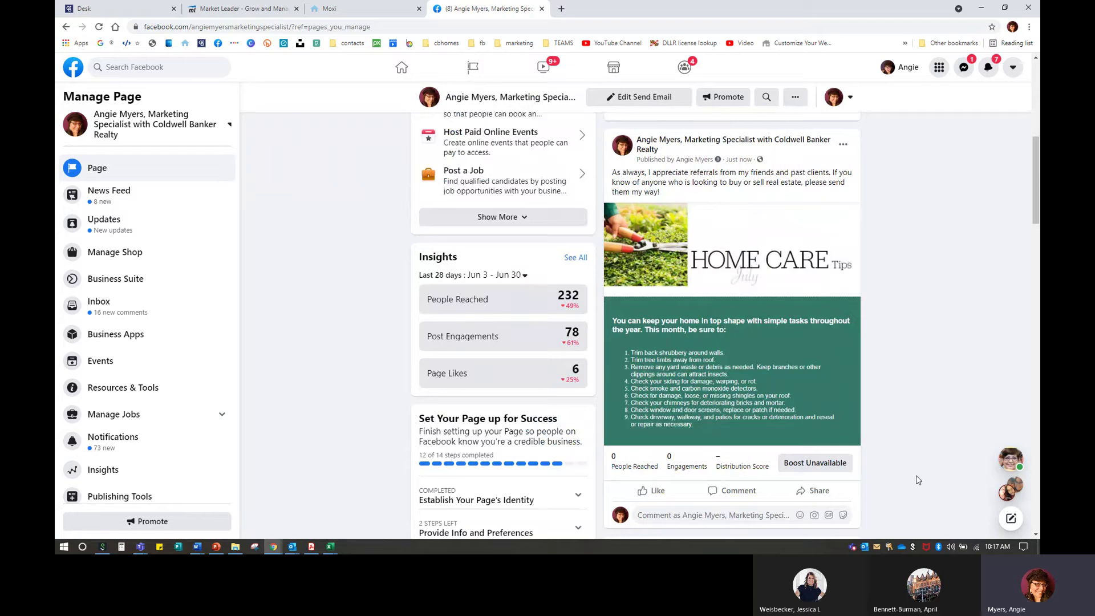
pyautogui.click(843, 145)
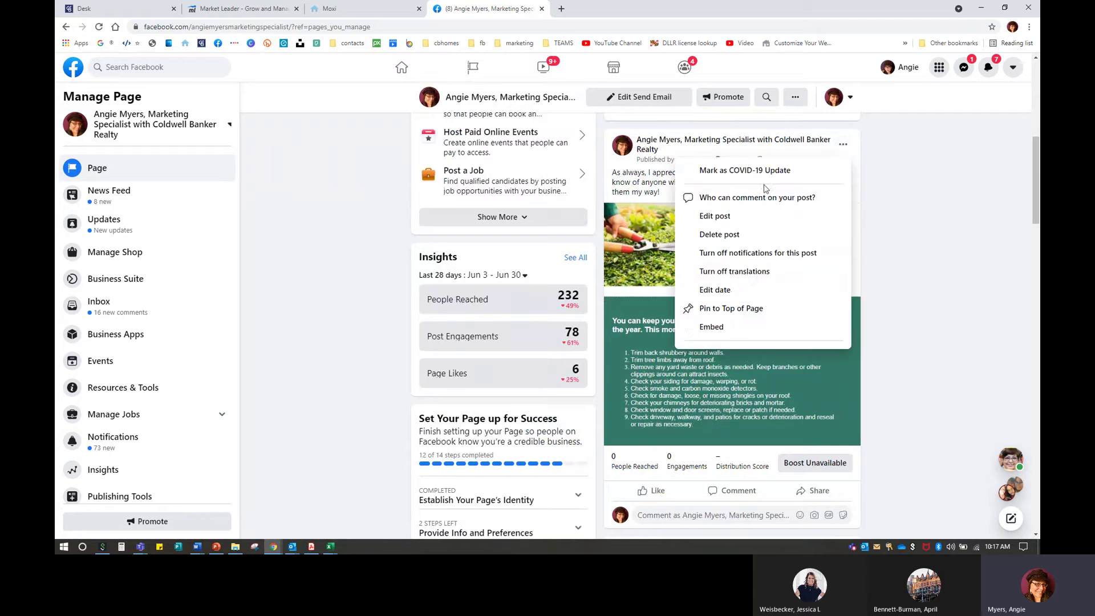
pyautogui.click(720, 238)
pyautogui.click(663, 327)
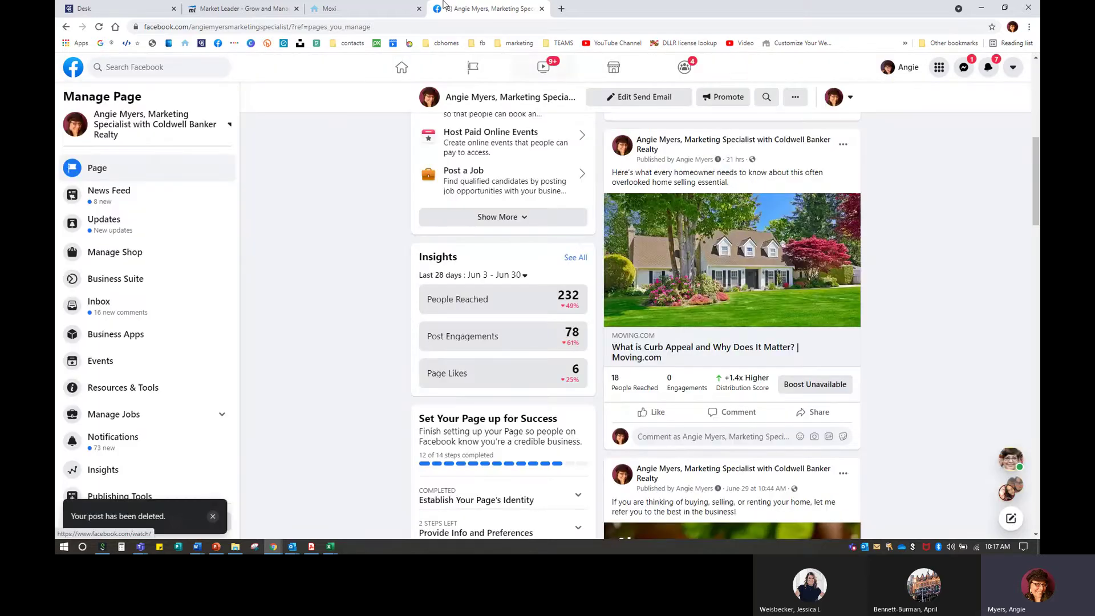
# Switch to the agent website and open its home page.
pyautogui.click(371, 12)
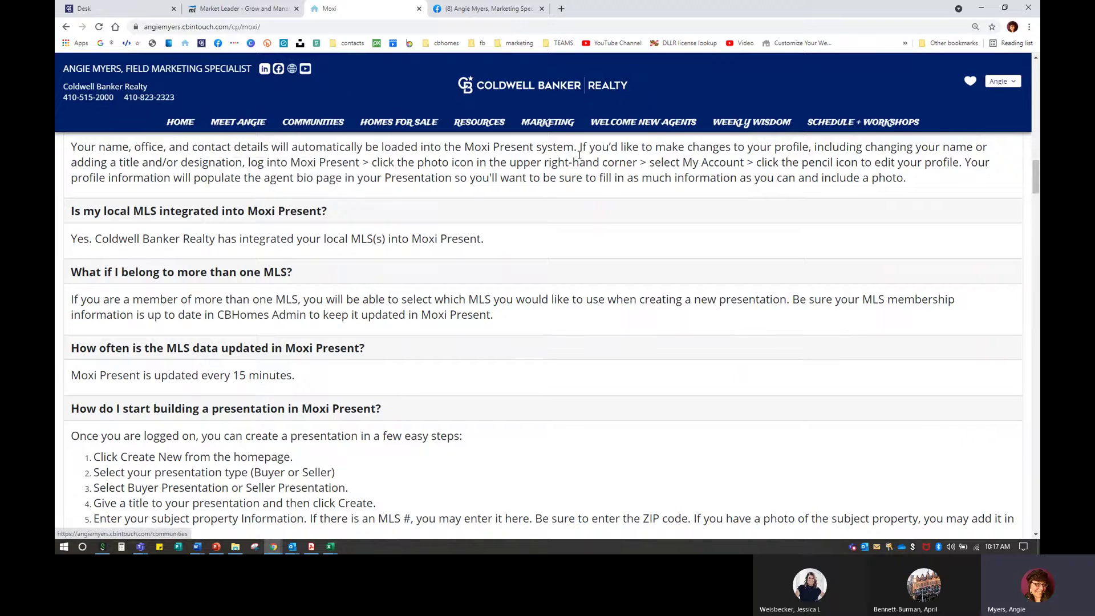
pyautogui.click(593, 123)
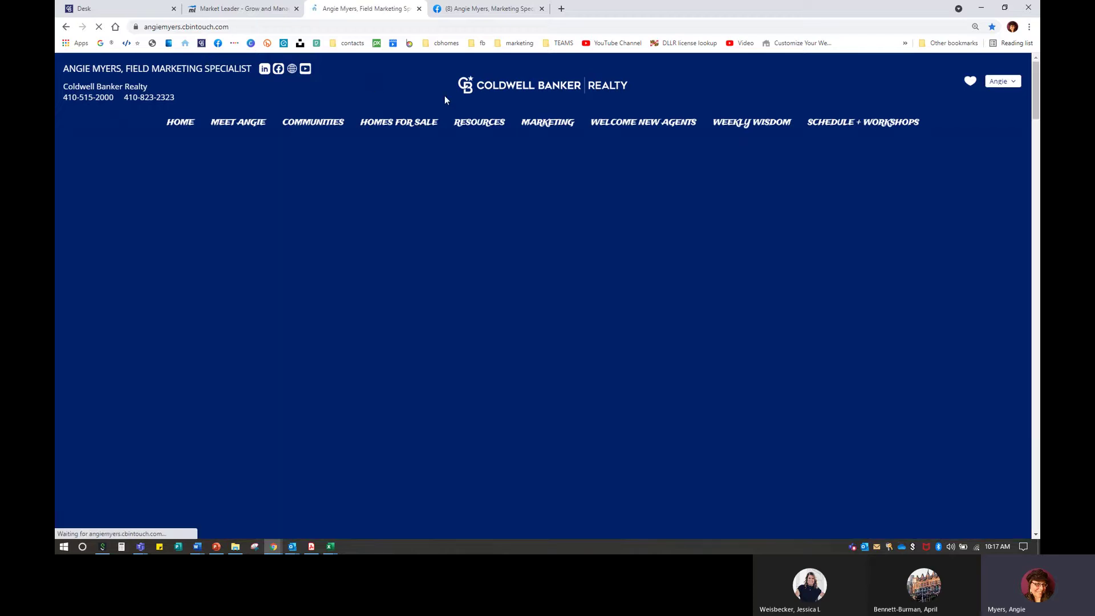
pyautogui.moveTo(600, 128)
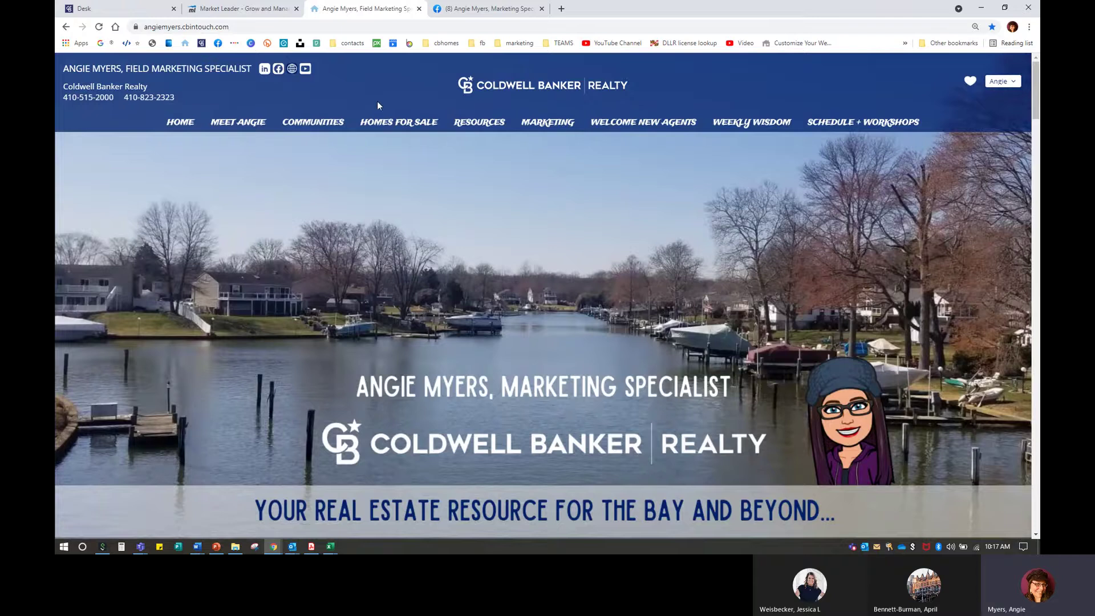
pyautogui.click(476, 10)
# Switch to Market Leader, exit the Home Care July email editor and go back to the design search.
pyautogui.click(244, 9)
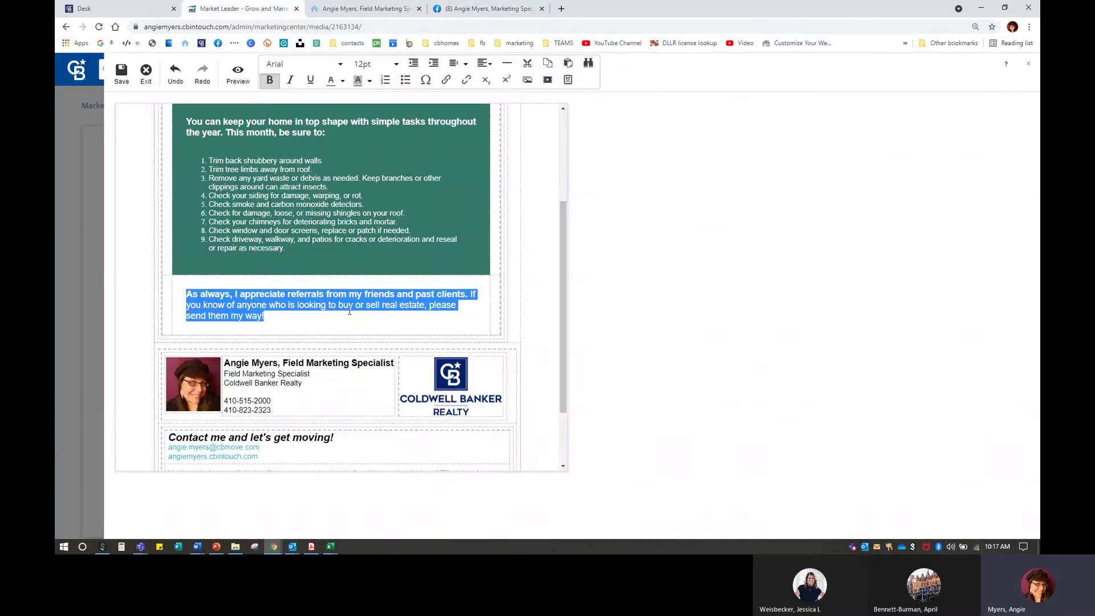
pyautogui.click(146, 73)
pyautogui.click(509, 321)
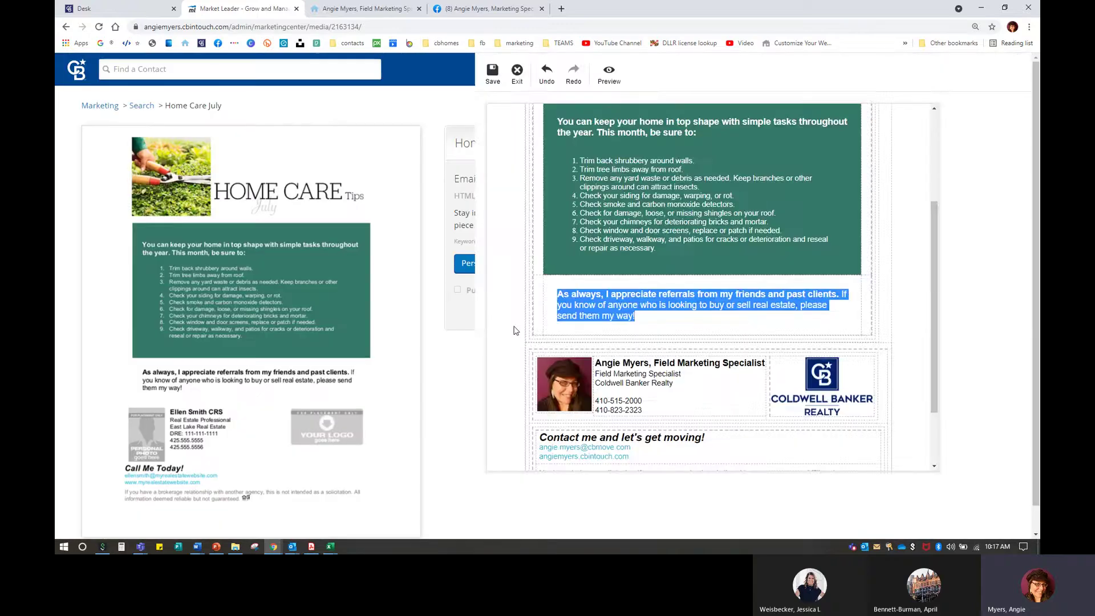
pyautogui.click(65, 27)
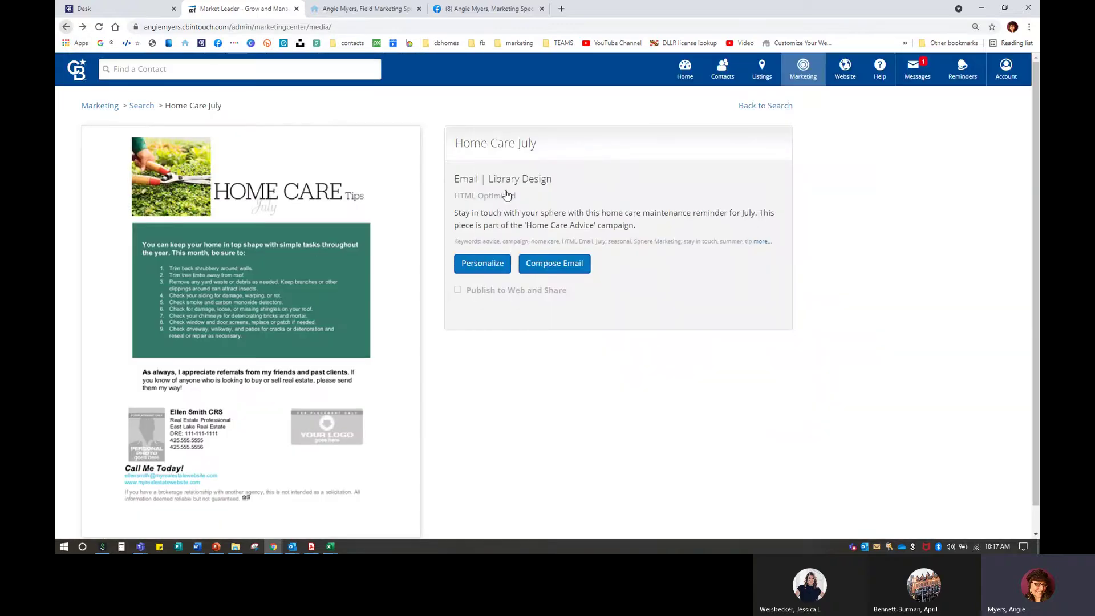
# Close the extra Desk tab and launch Market Leader again from the Desk apps under the agent's own account.
pyautogui.click(652, 219)
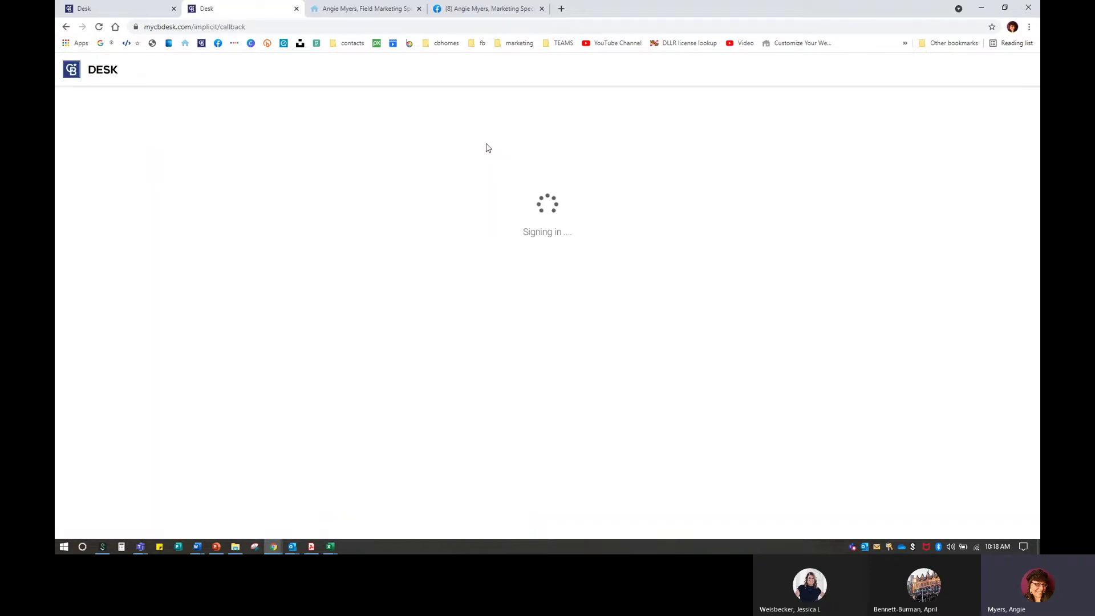
pyautogui.click(174, 9)
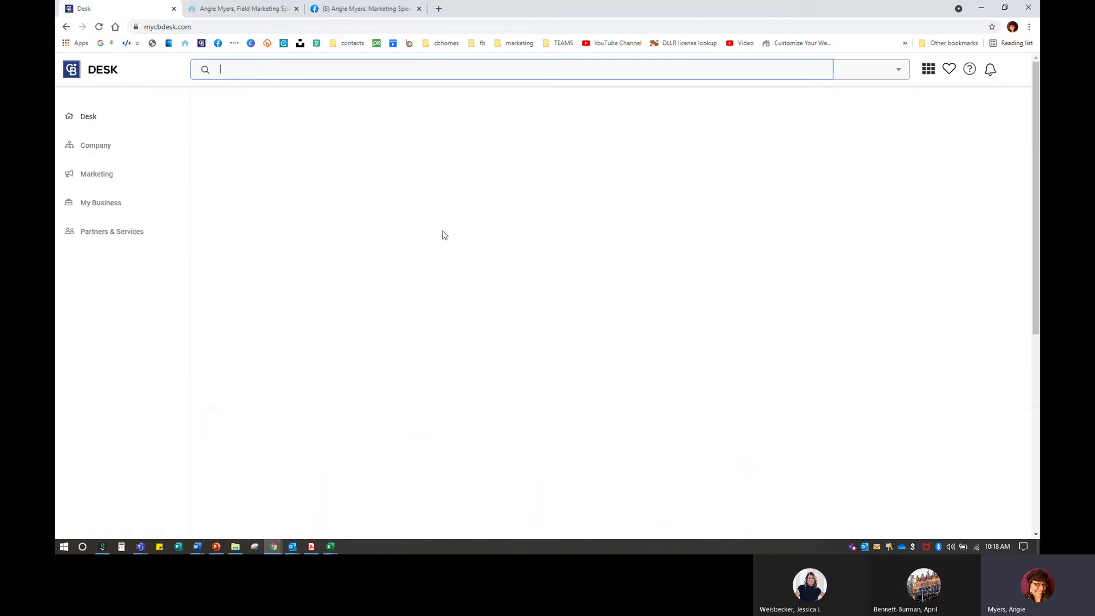
pyautogui.click(416, 305)
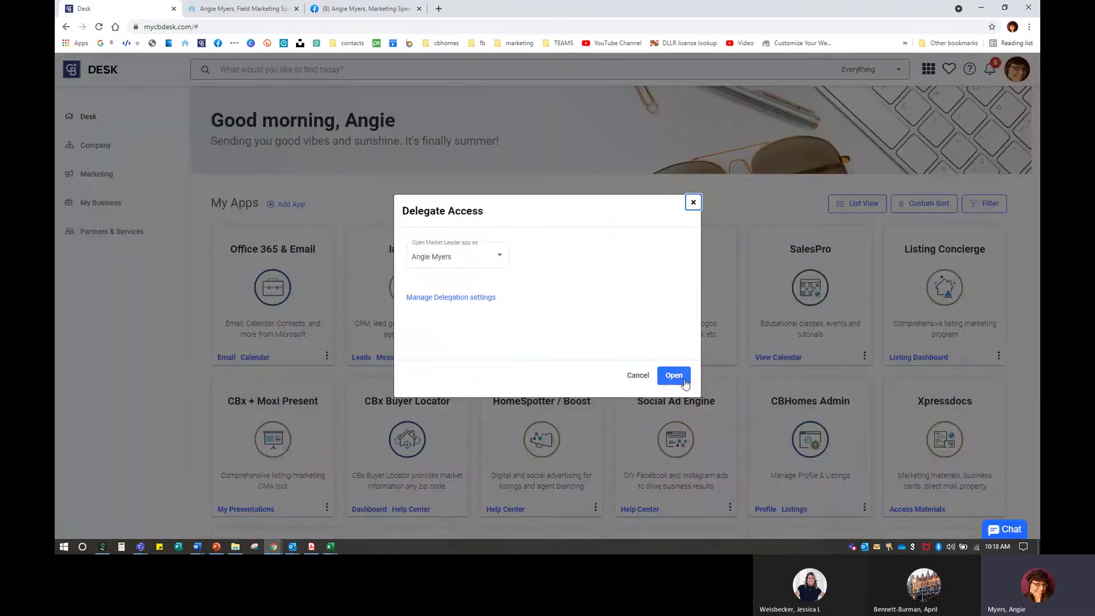
pyautogui.click(670, 374)
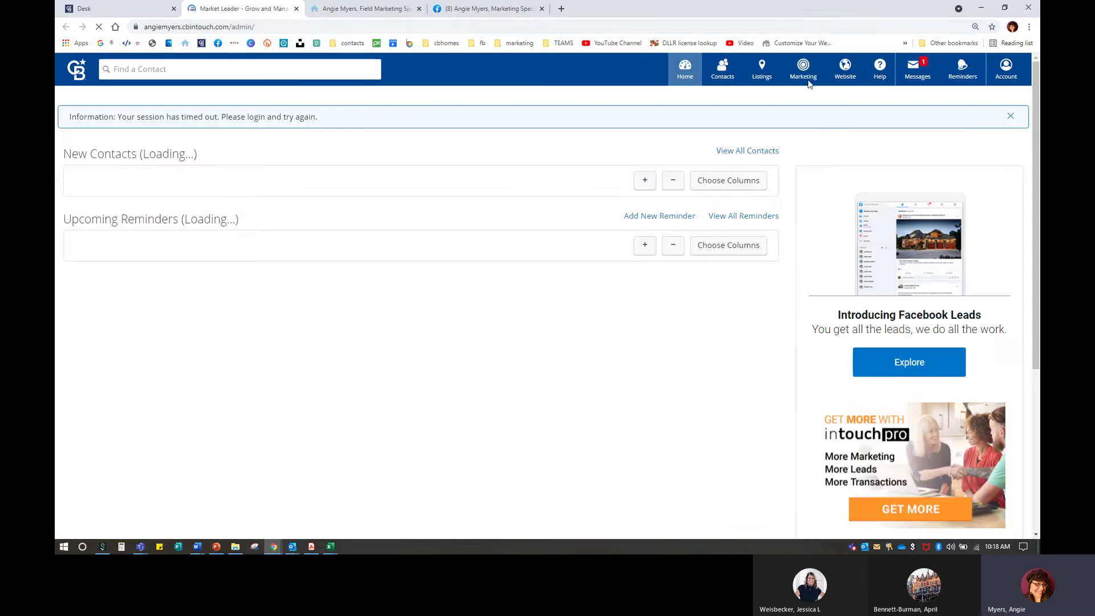
# Open the Happy Fourth of July! design from the Marketing Center's Email & Video Marketing library.
pyautogui.click(808, 79)
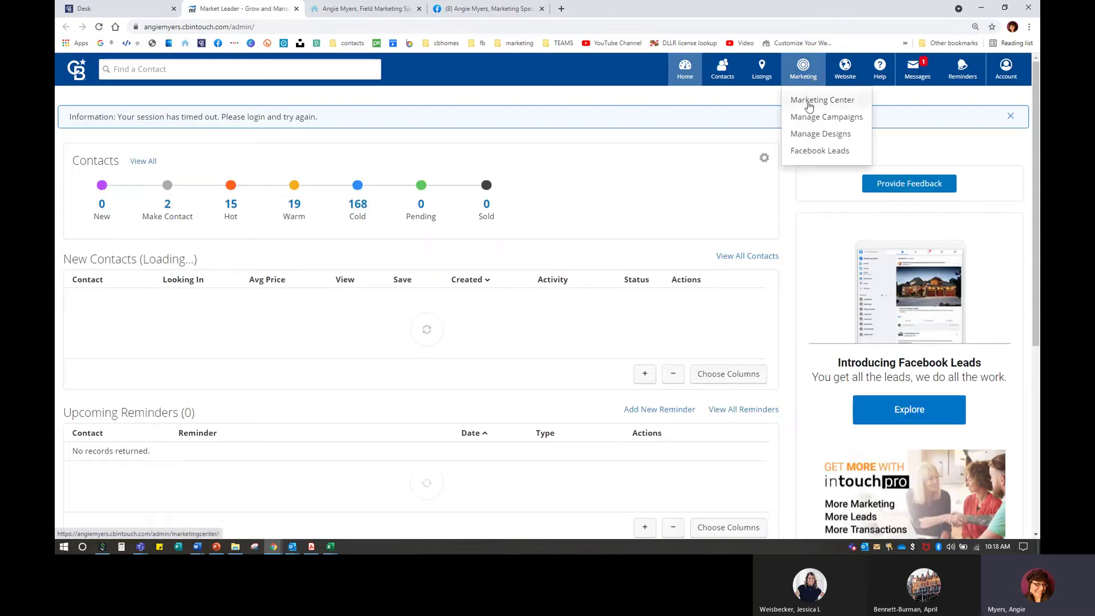
pyautogui.click(808, 105)
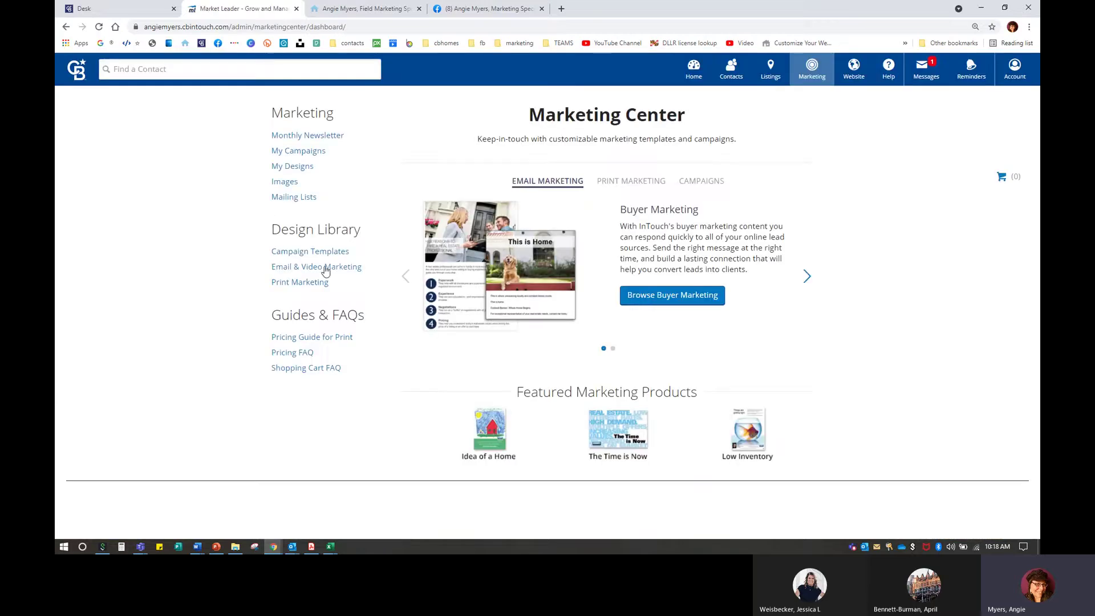
pyautogui.click(325, 271)
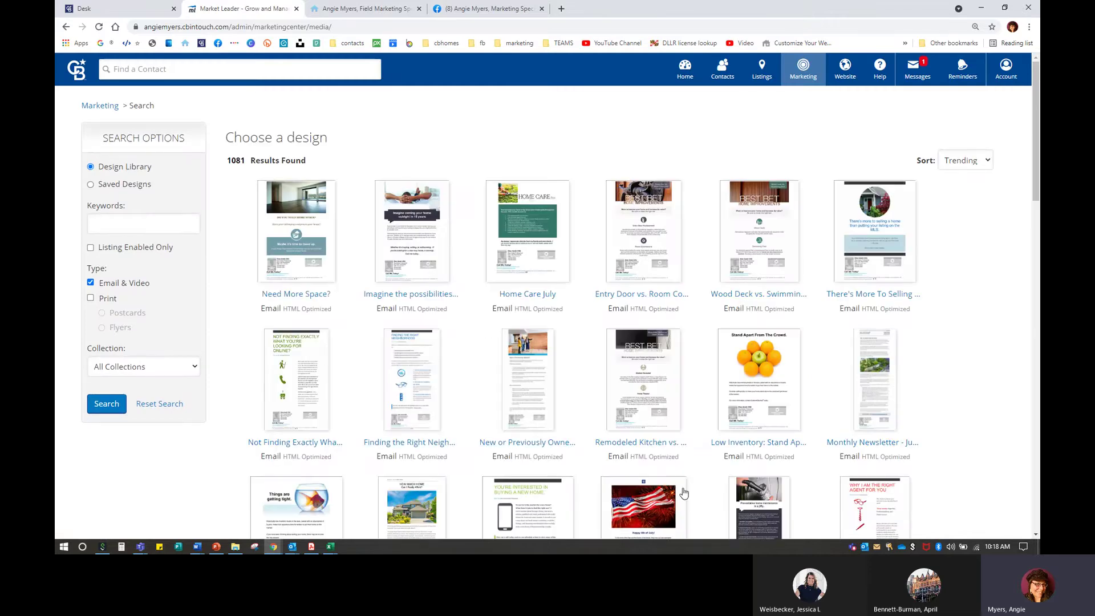
pyautogui.scroll(-3, 684, 495)
pyautogui.click(653, 368)
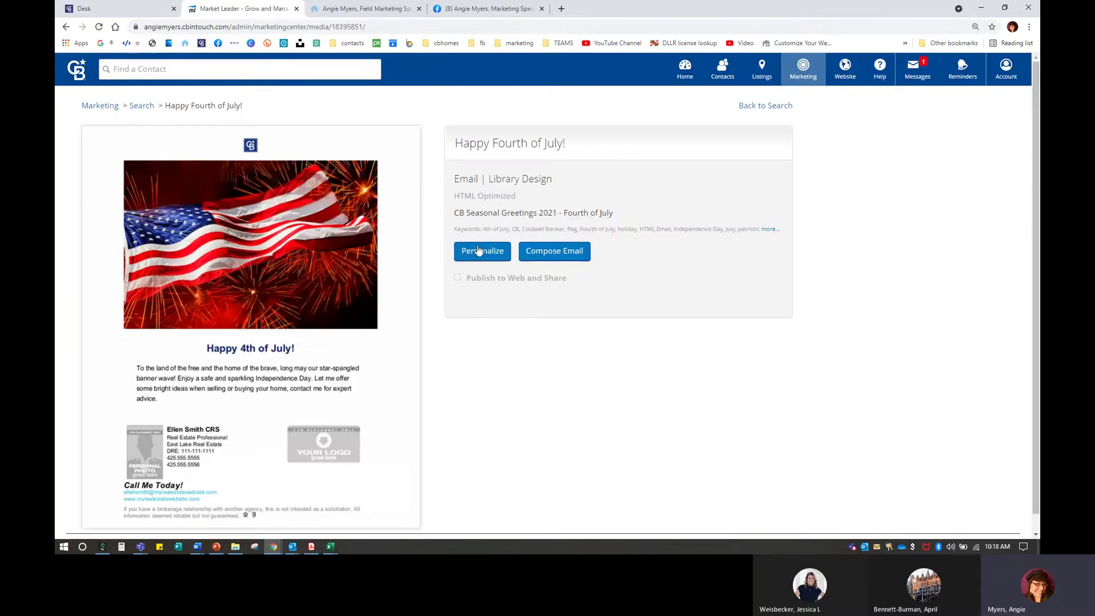
# Personalize the Fourth of July design and copy its "Happy 4th of July!" heading and greeting paragraph.
pyautogui.click(479, 251)
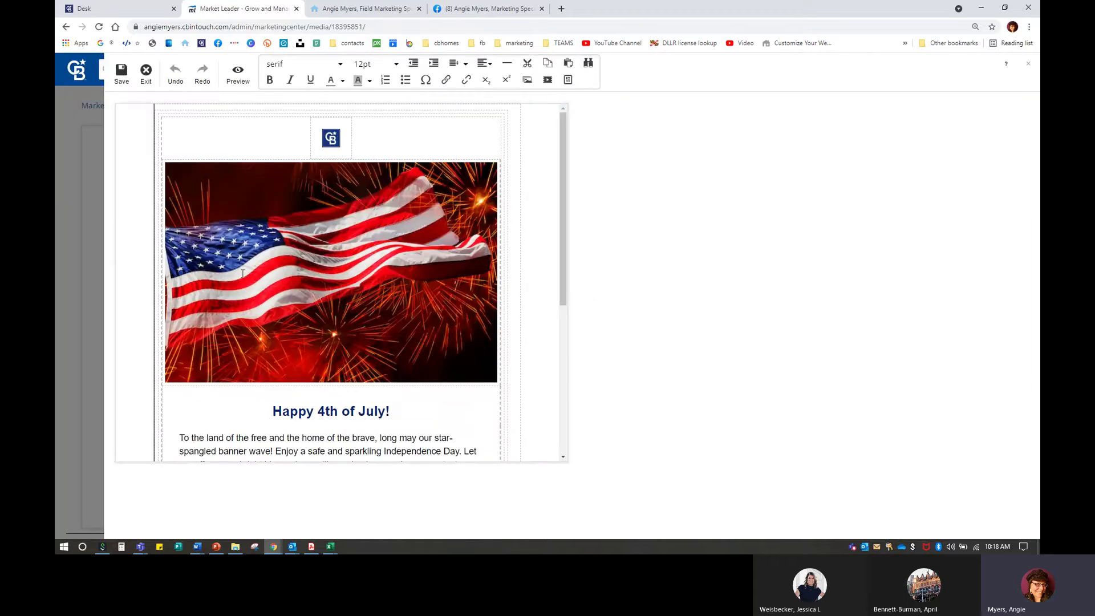
pyautogui.scroll(-4, 316, 223)
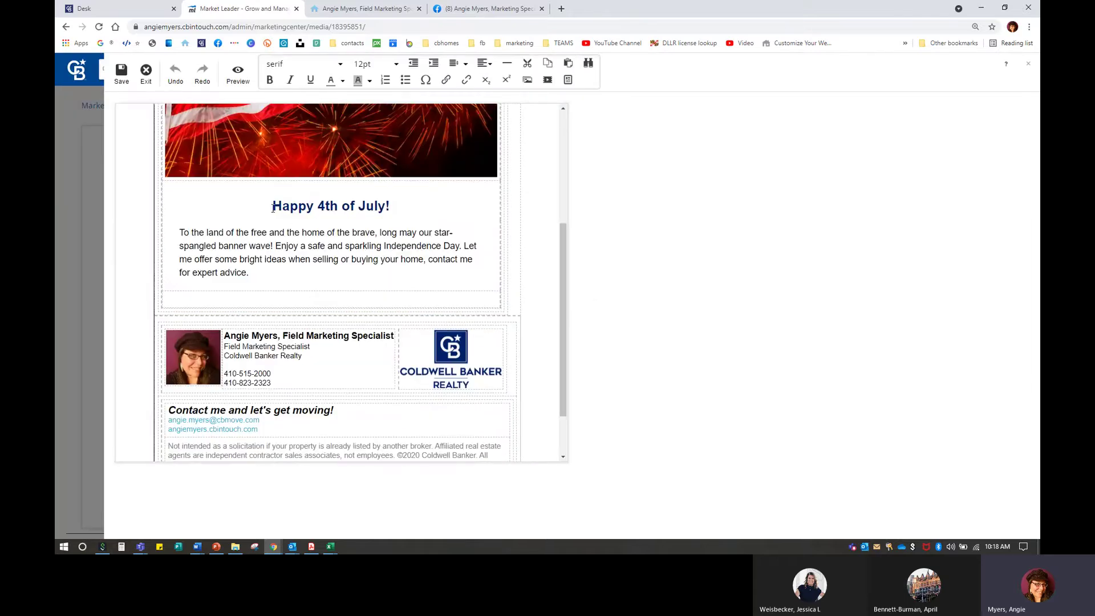
pyautogui.moveTo(272, 205); pyautogui.dragTo(323, 269)
pyautogui.rightClick(251, 245)
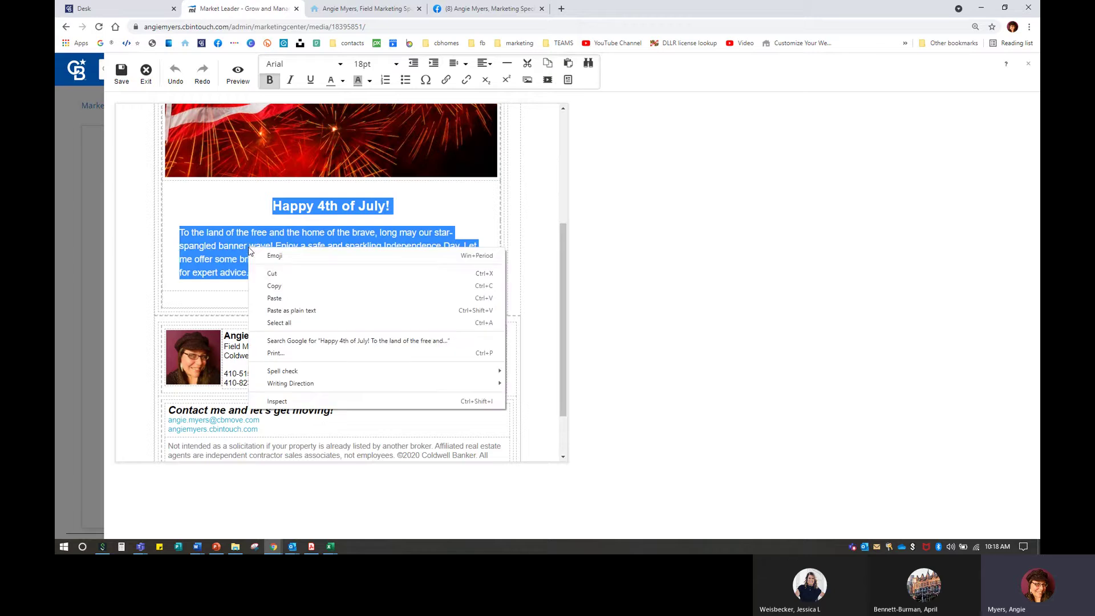
pyautogui.click(276, 286)
# Save the design's flag-and-fireworks picture to the computer as a JPEG named Flag in the agent photos folder.
pyautogui.scroll(1, 316, 298)
pyautogui.scroll(4, 316, 298)
pyautogui.click(298, 255)
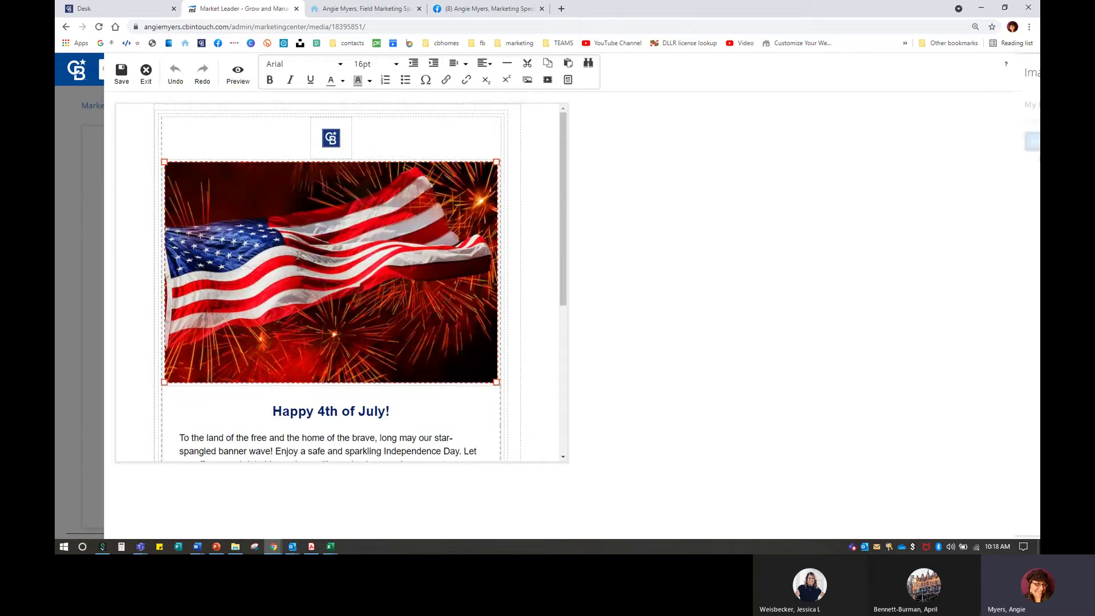
pyautogui.rightClick(298, 255)
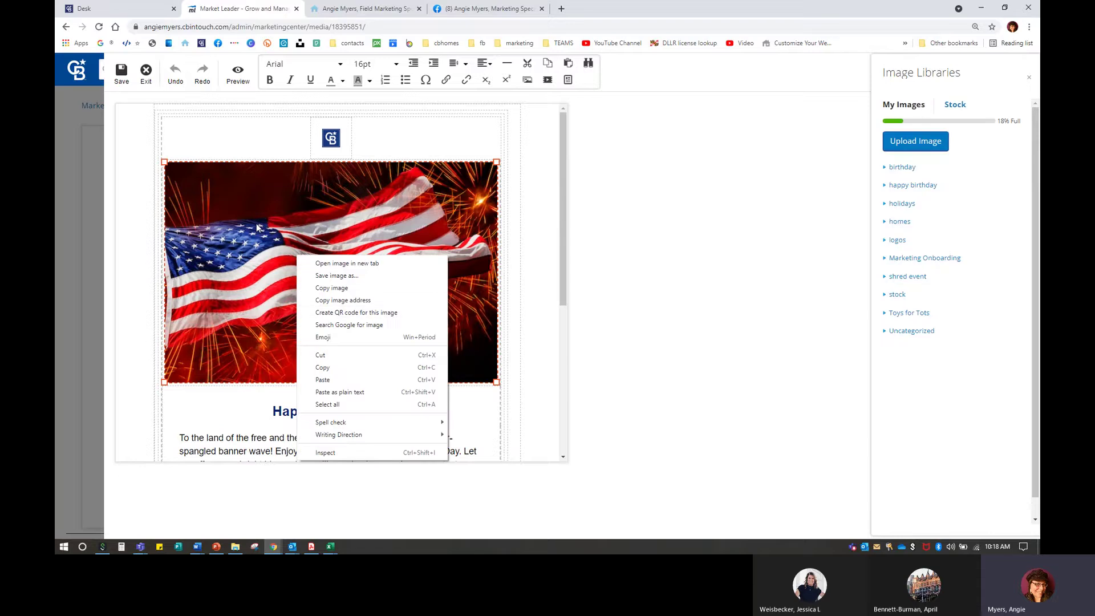
pyautogui.click(344, 276)
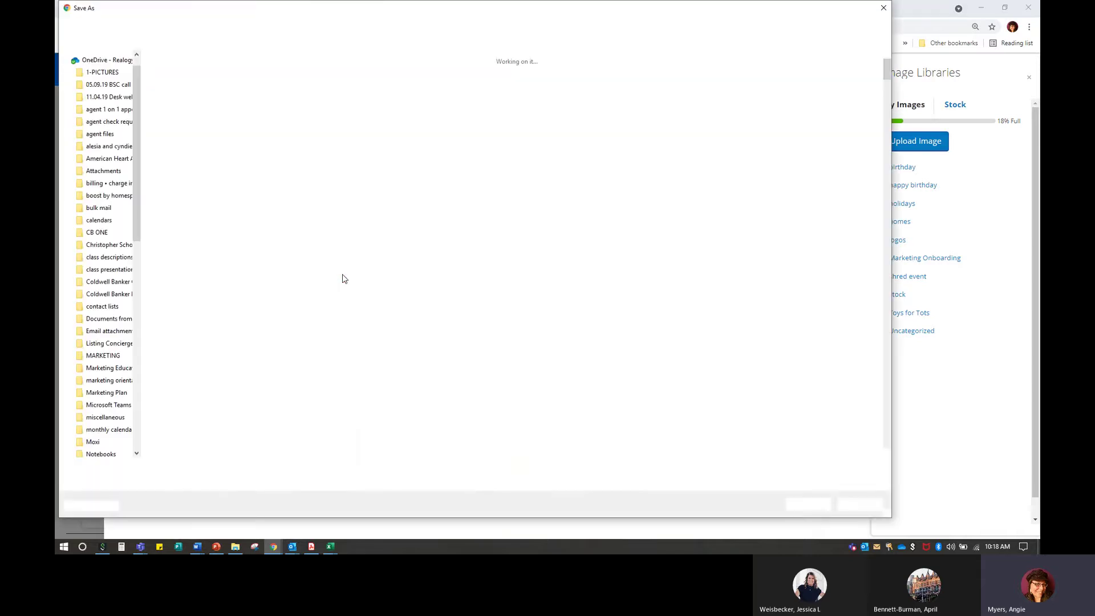
pyautogui.write('Flag')
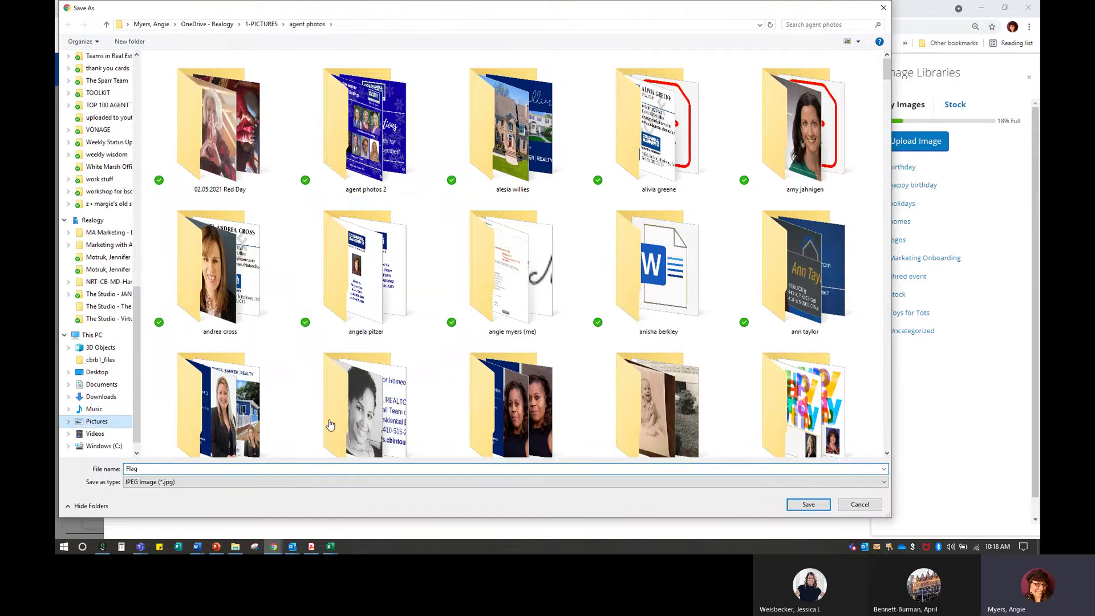
pyautogui.click(809, 504)
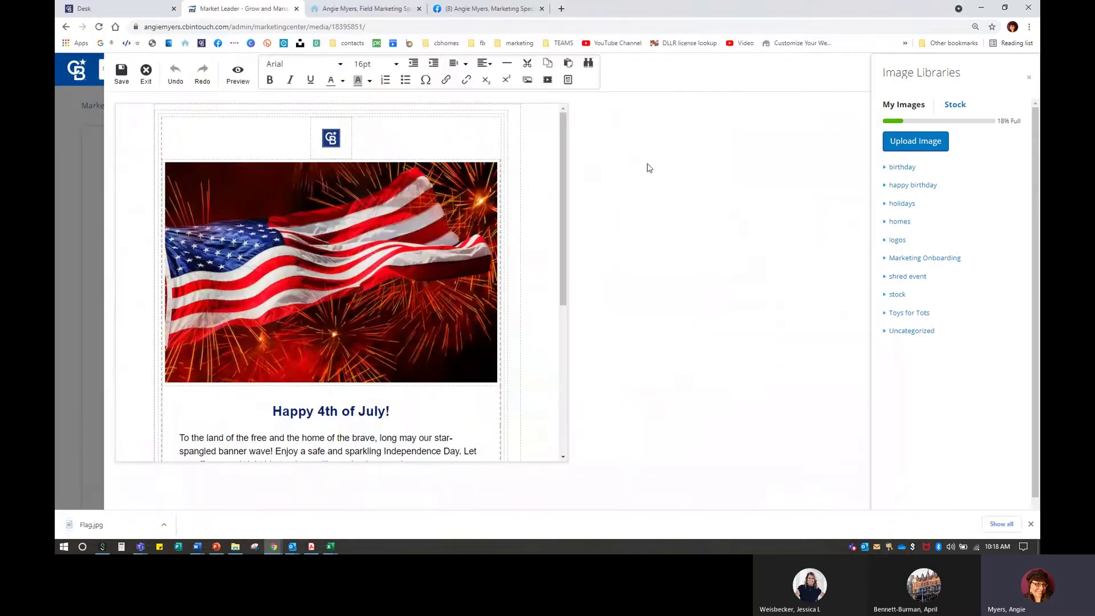
pyautogui.click(489, 8)
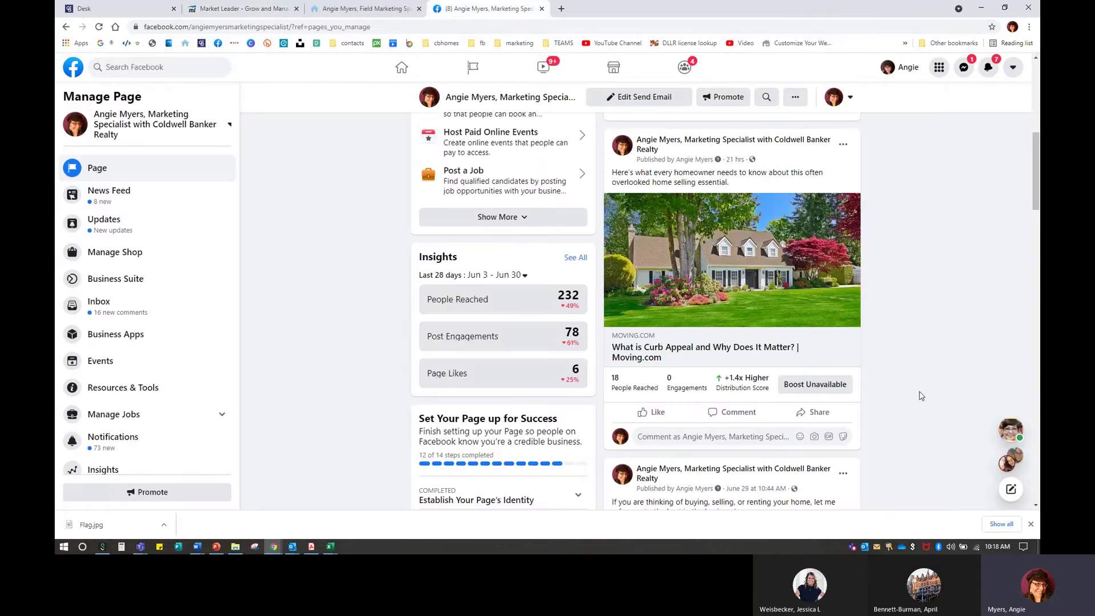
pyautogui.click(362, 9)
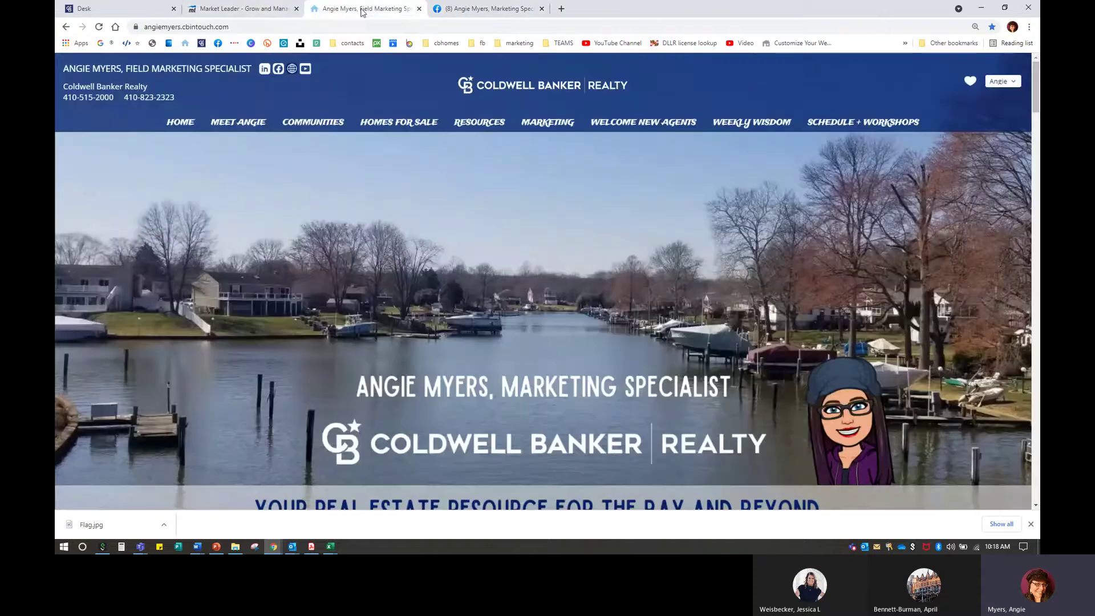
pyautogui.click(489, 9)
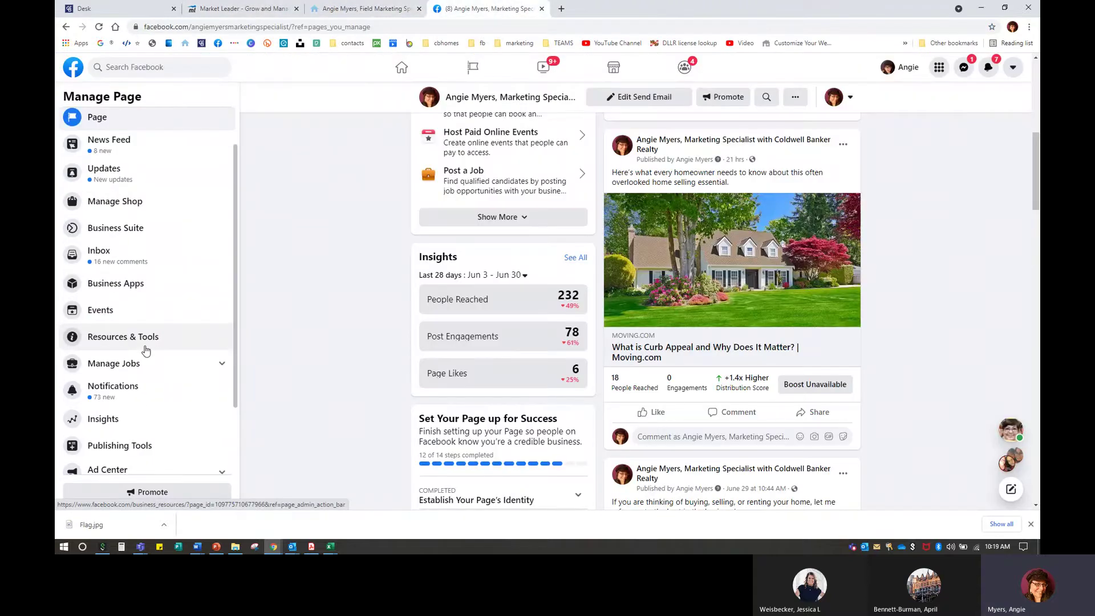
pyautogui.scroll(-3, 251, 343)
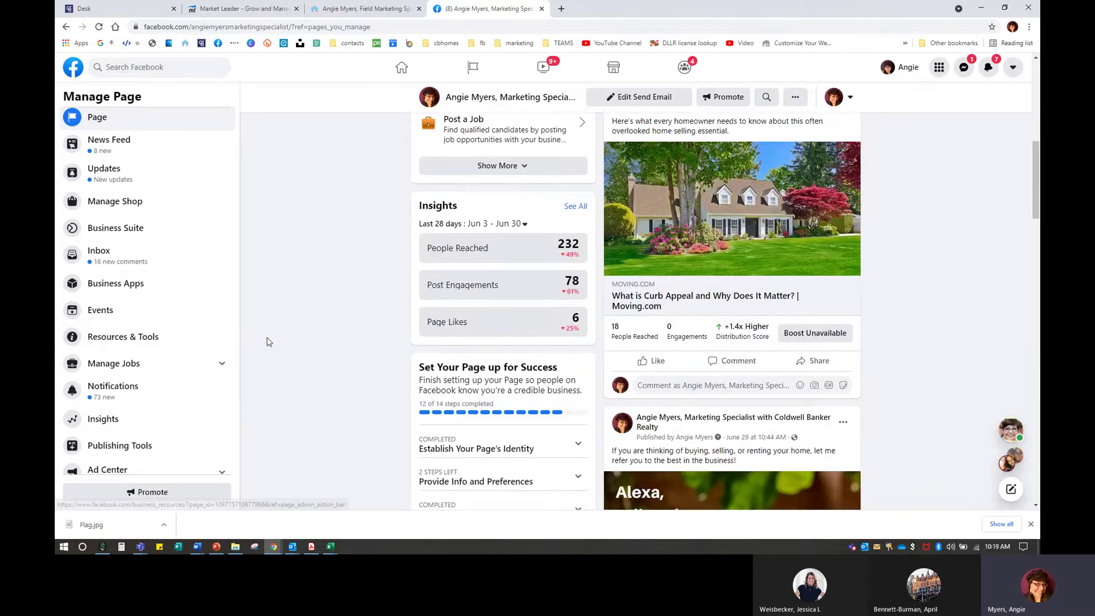
pyautogui.click(280, 9)
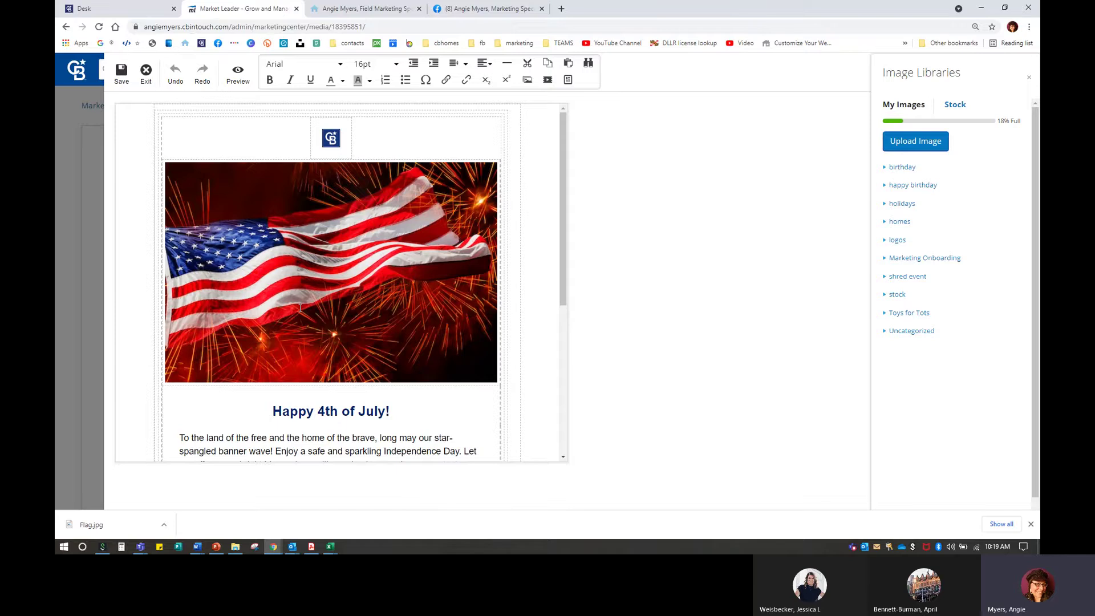
# Switch to the Facebook business page and open its Publishing Tools.
pyautogui.click(516, 10)
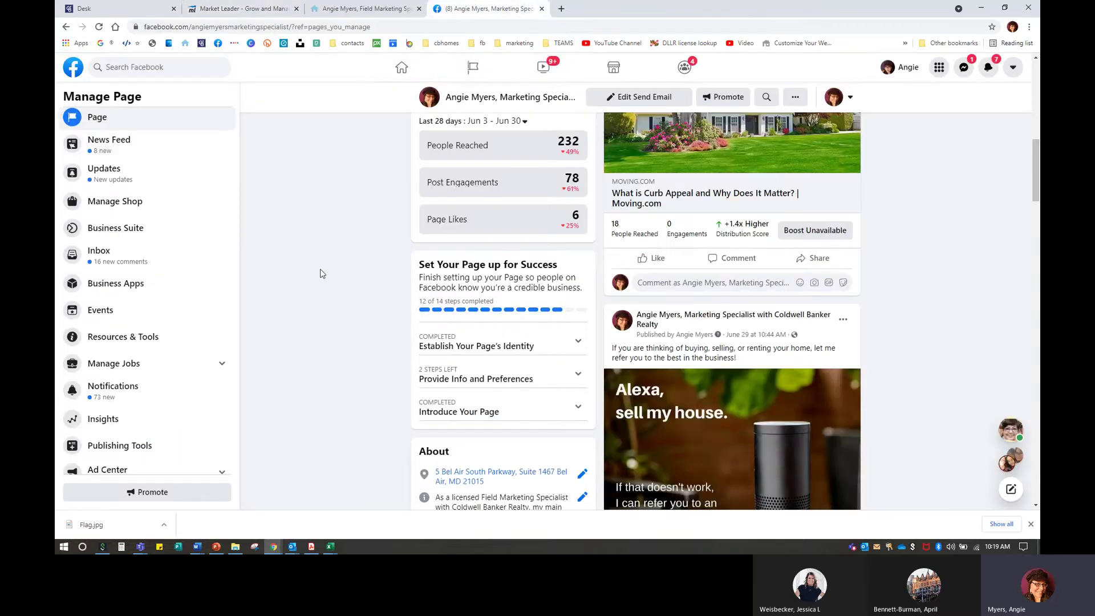
pyautogui.scroll(-2, 320, 272)
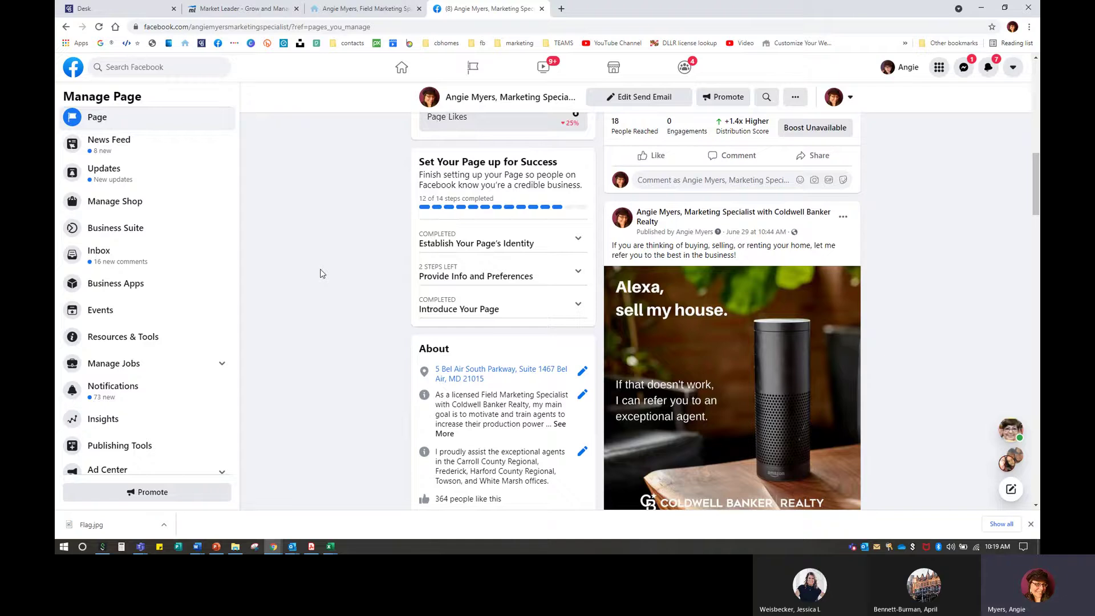
pyautogui.scroll(-1, 319, 273)
pyautogui.scroll(-2, 131, 256)
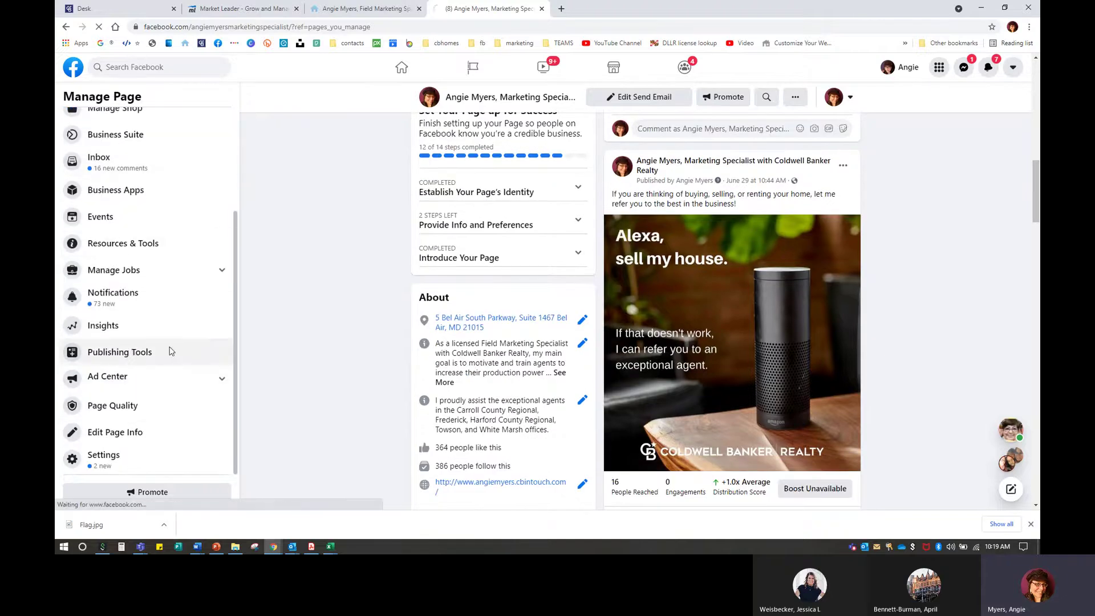
pyautogui.click(136, 352)
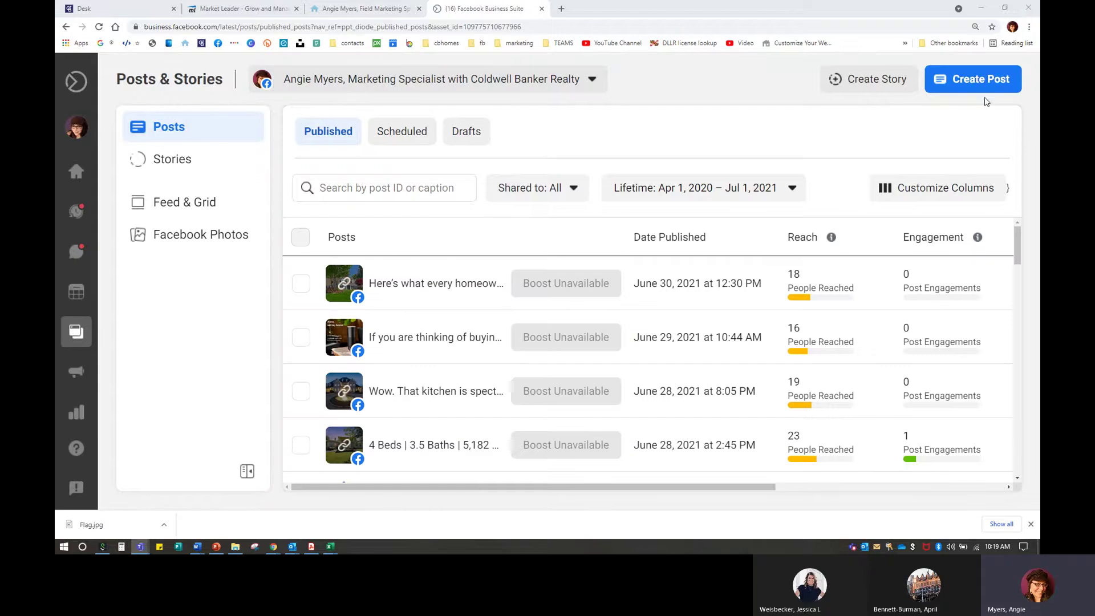
# Create a new page post from the copied Fourth of July greeting and add the Flag.jpg picture to it.
pyautogui.click(985, 93)
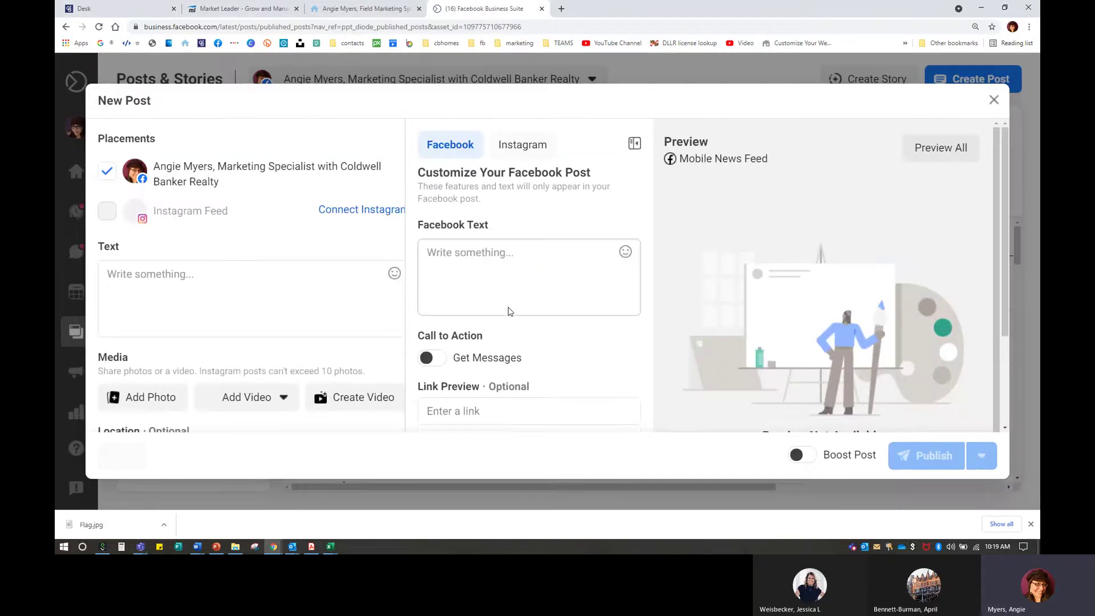
pyautogui.click(182, 300)
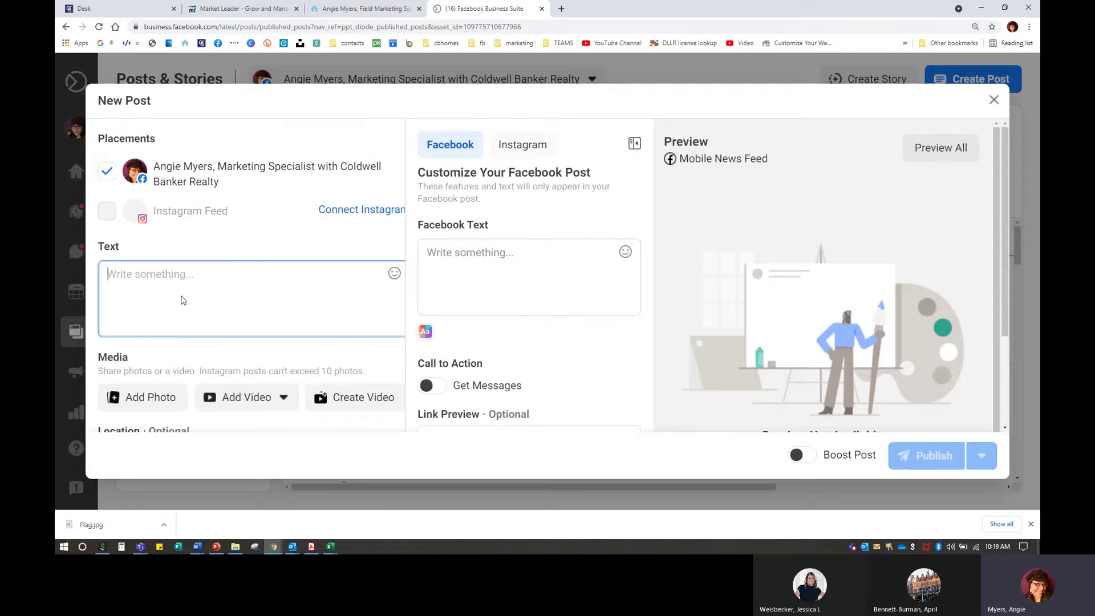
pyautogui.rightClick(146, 277)
pyautogui.click(170, 356)
pyautogui.click(224, 266)
pyautogui.press('Delete')
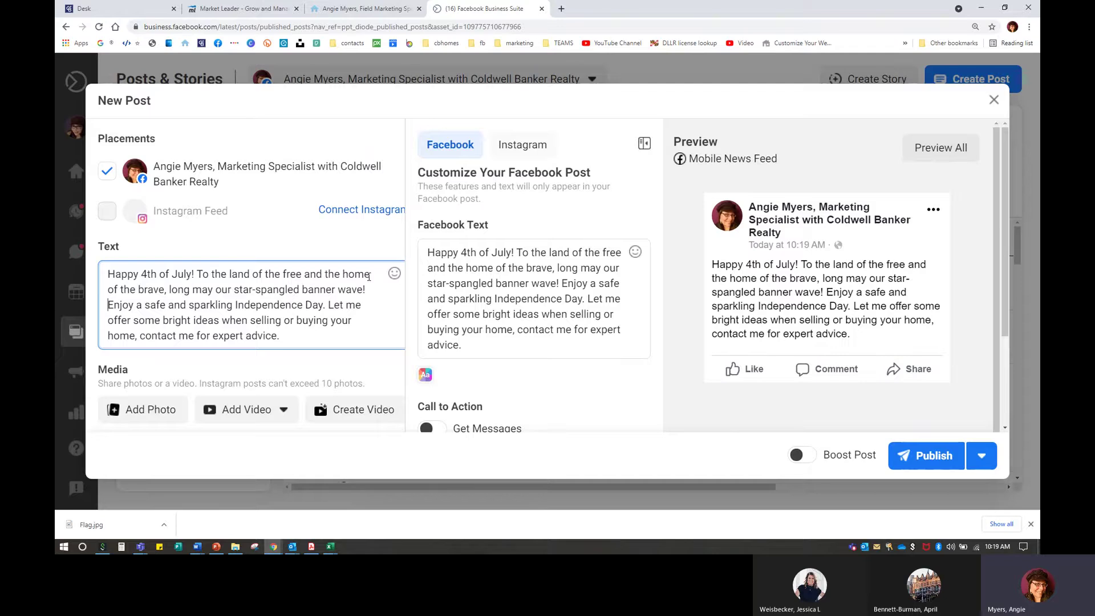
pyautogui.click(158, 420)
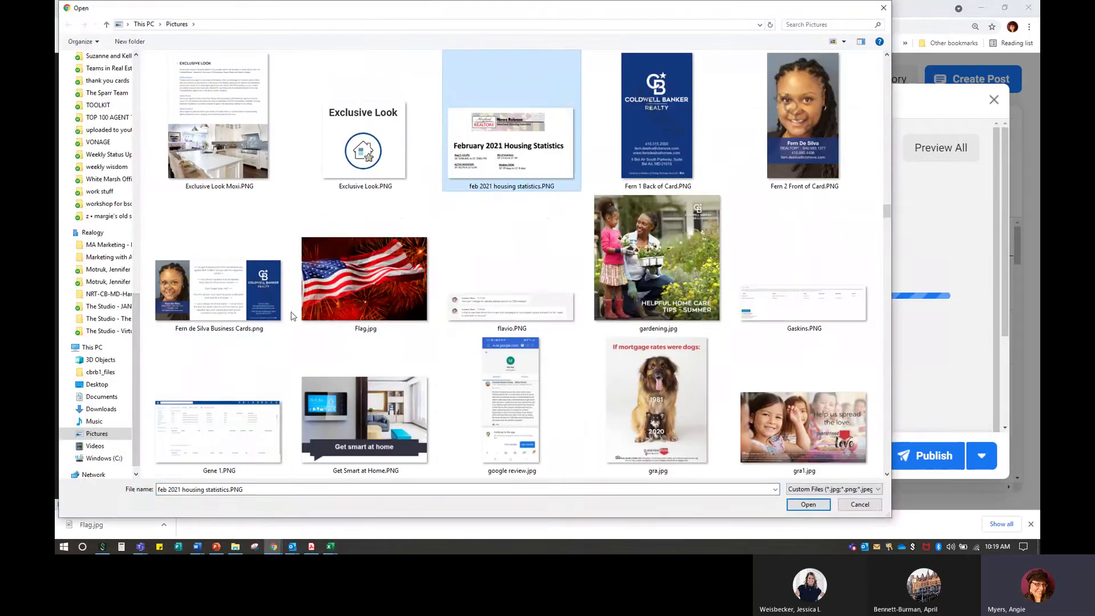
pyautogui.doubleClick(365, 282)
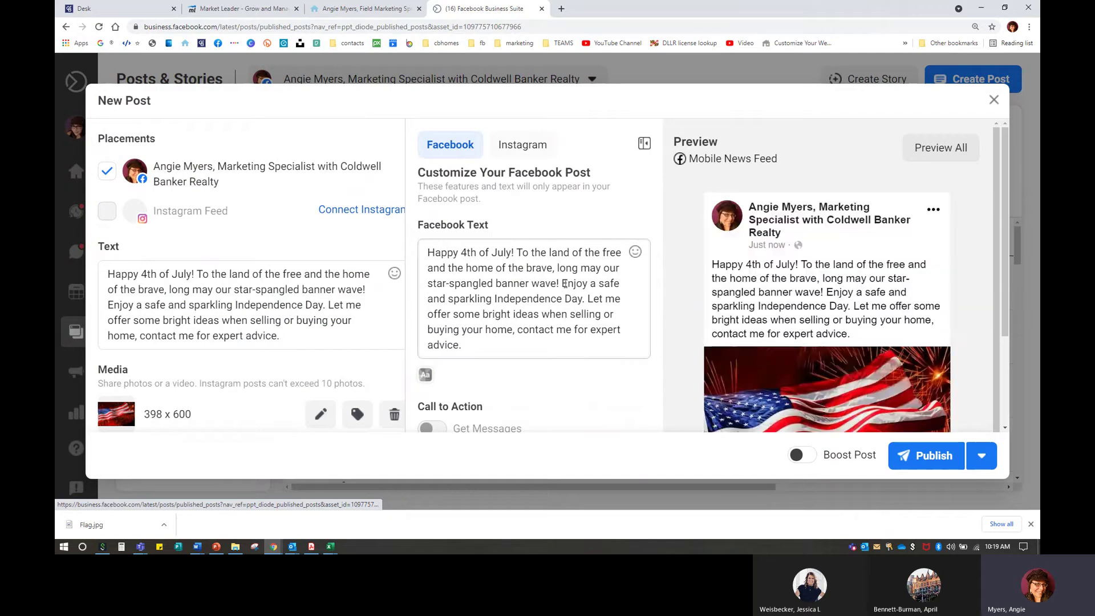
# Reword the "Enjoy a safe and sparkling" sentence in the Facebook text to begin with "I hope you are enjoying".
pyautogui.moveTo(559, 283); pyautogui.dragTo(428, 252)
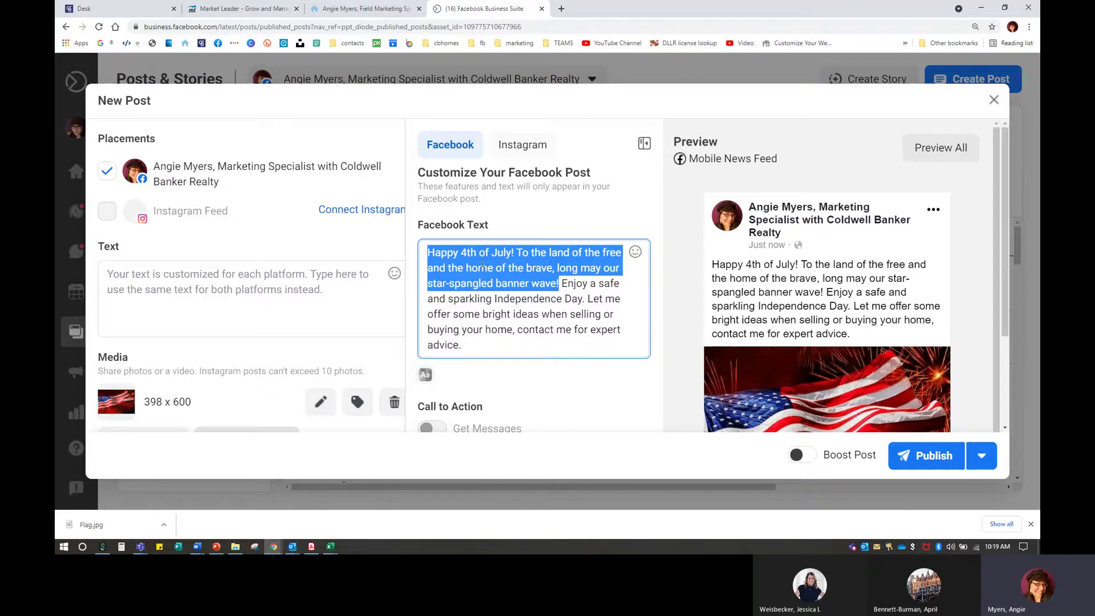
pyautogui.rightClick(482, 263)
pyautogui.click(507, 301)
pyautogui.click(548, 270)
pyautogui.write('I hope e')
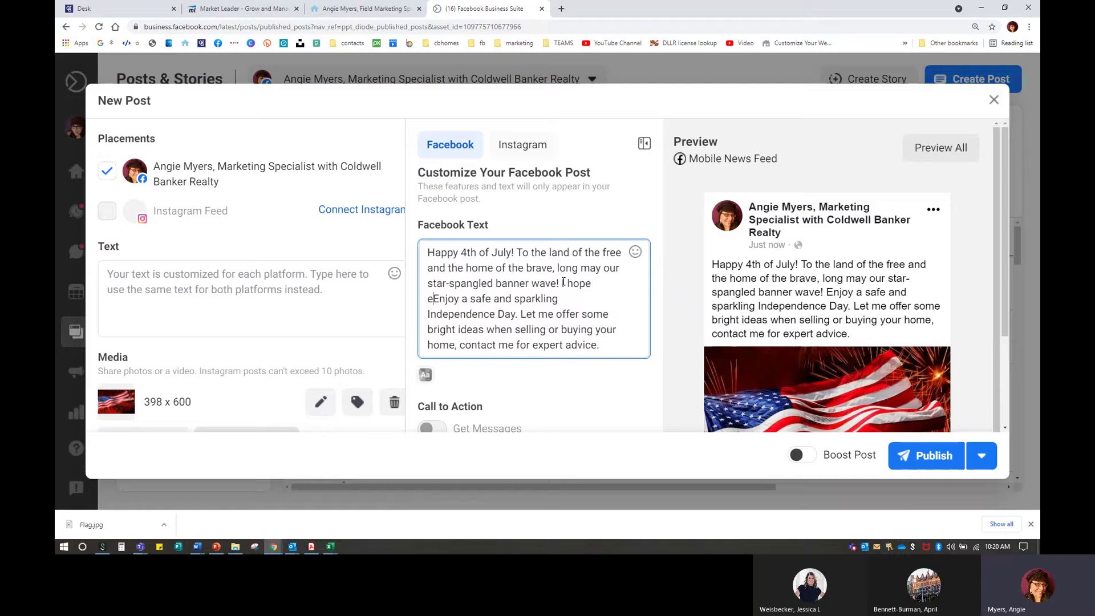
pyautogui.press('BackSpace')
pyautogui.write('you are e')
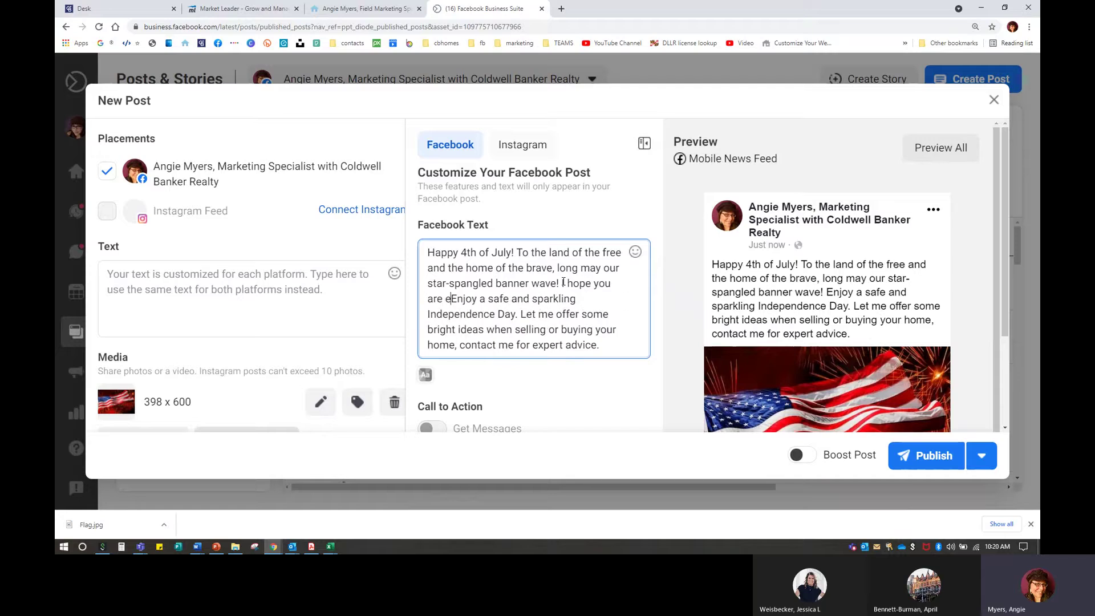
pyautogui.press('Delete')
pyautogui.write('ell')
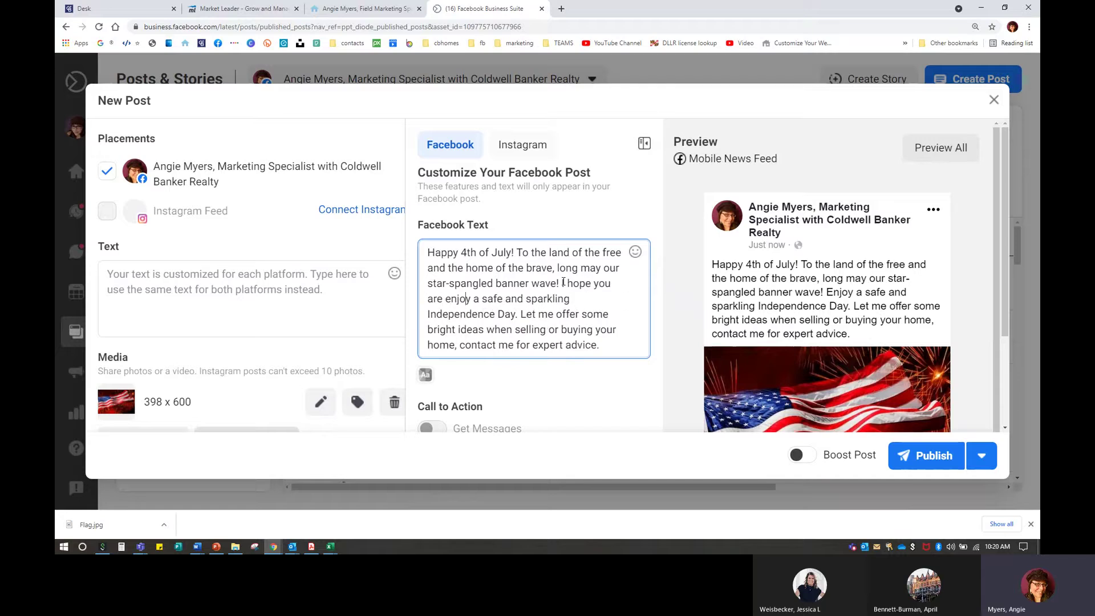
pyautogui.write('ing')
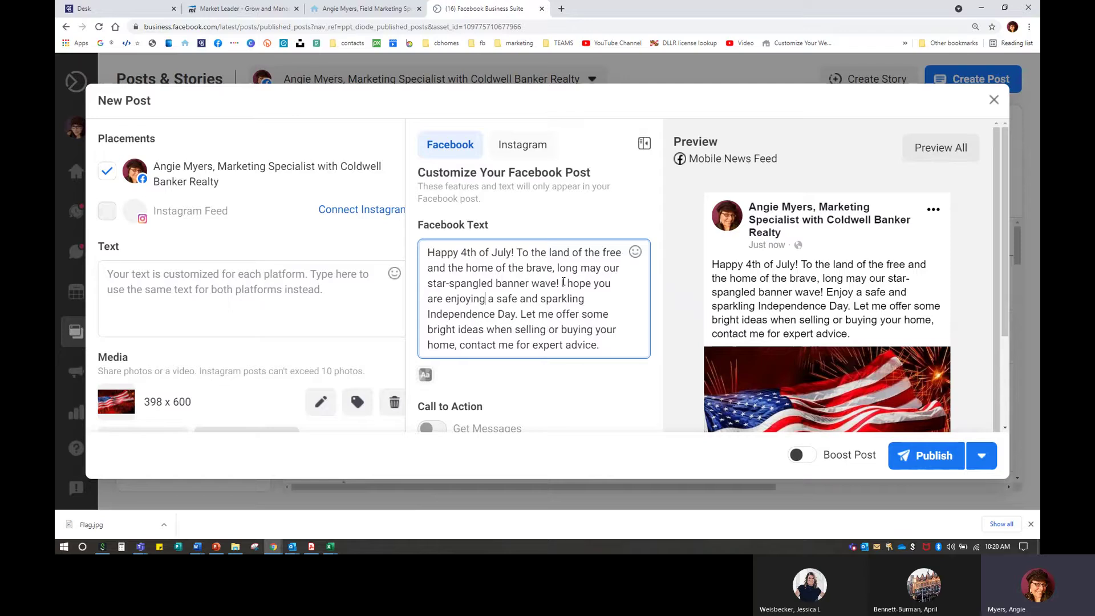
# Delete everything before "I hope you are enjoying" from the Facebook text.
pyautogui.moveTo(563, 283); pyautogui.dragTo(410, 264)
pyautogui.press('BackSpace')
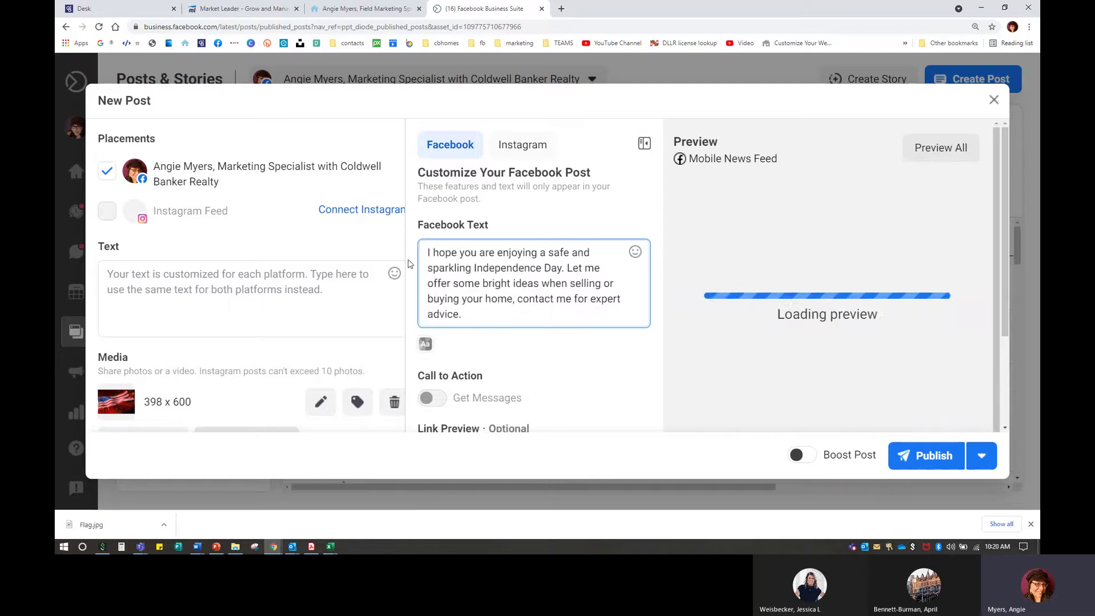
pyautogui.click(500, 317)
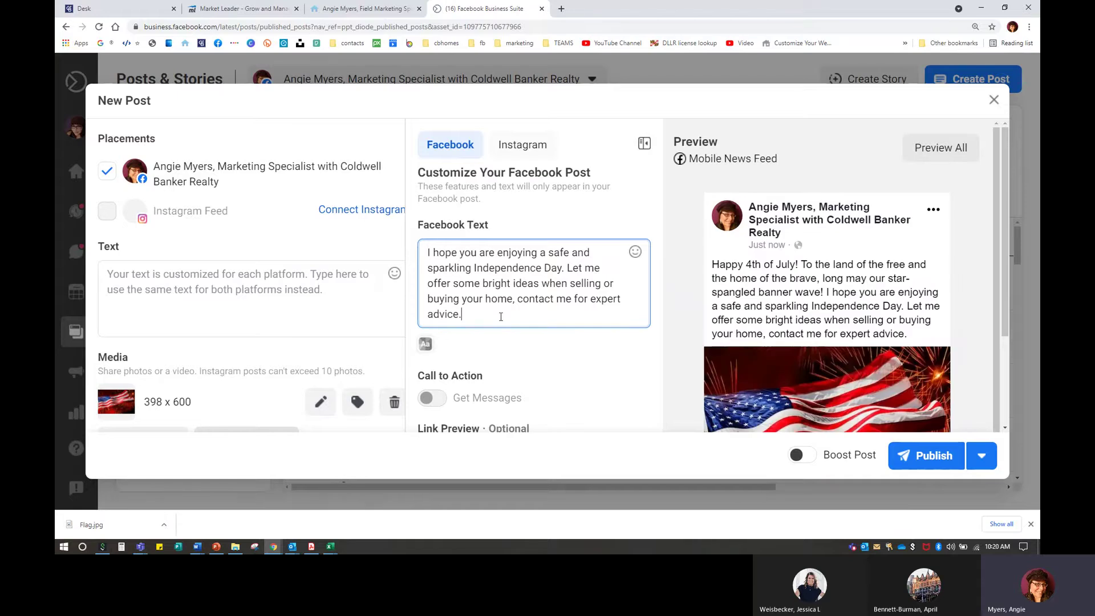
# Try to schedule the post for Jul 4, 2021 at 04:41 PM.
pyautogui.click(982, 456)
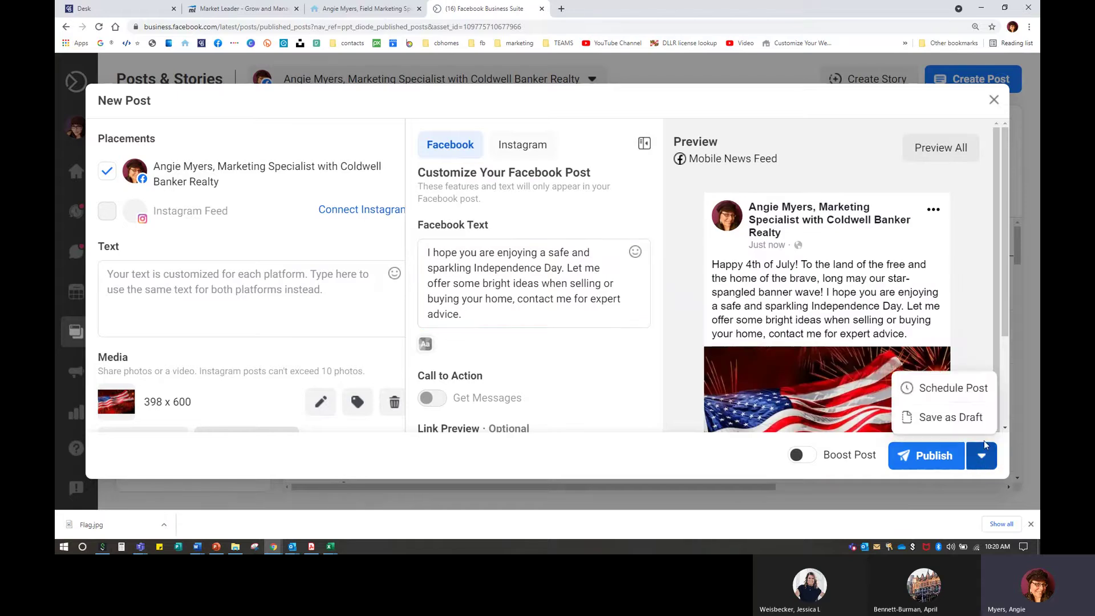
pyautogui.click(953, 387)
pyautogui.click(467, 224)
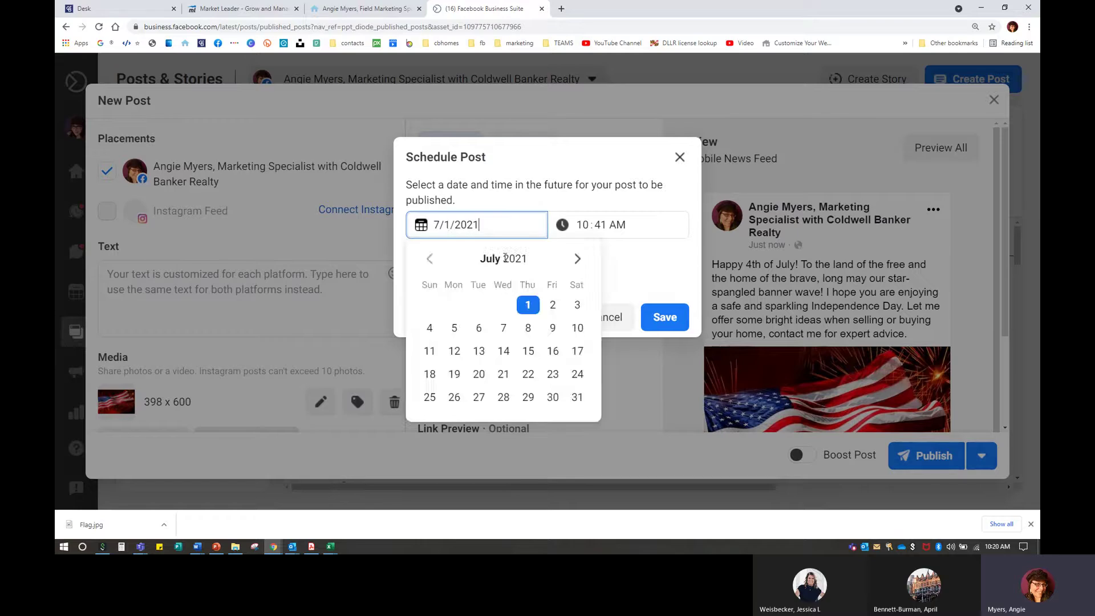
pyautogui.click(431, 326)
pyautogui.click(583, 224)
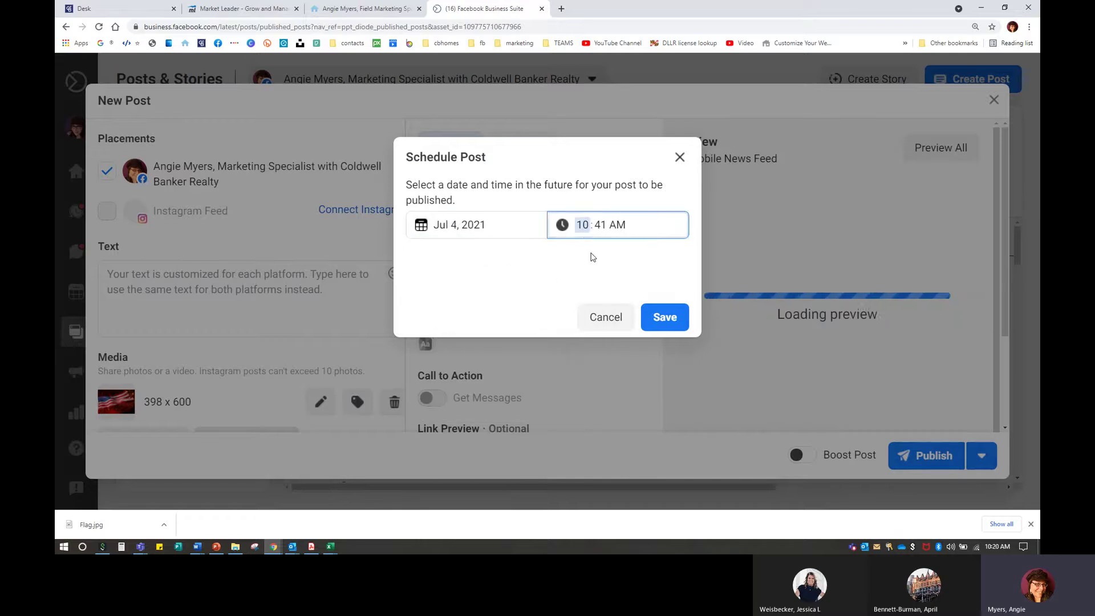
pyautogui.write('4')
pyautogui.click(619, 226)
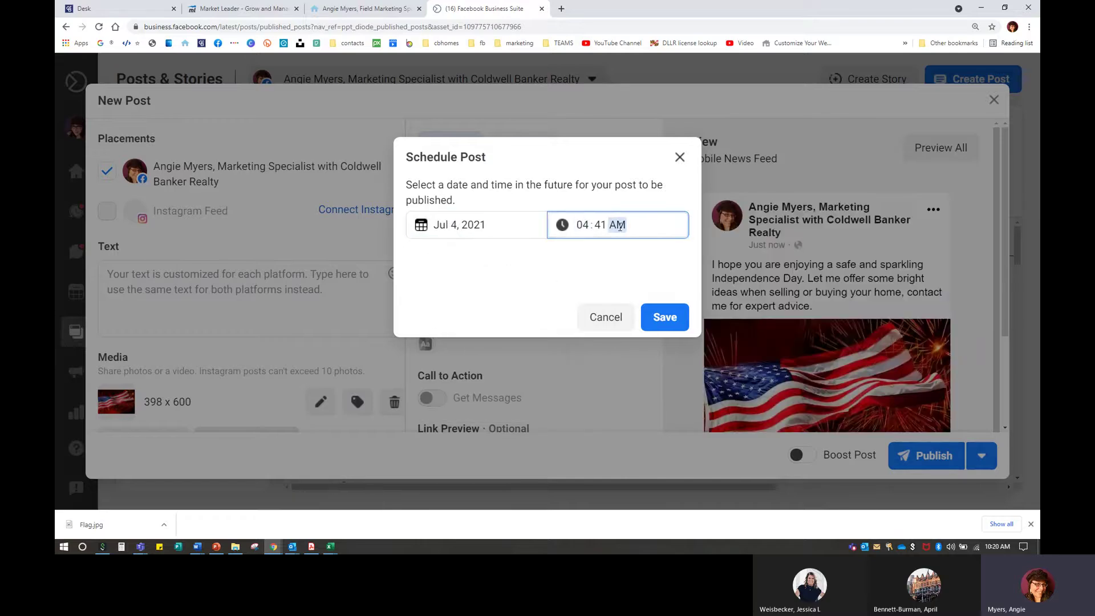
pyautogui.write('p')
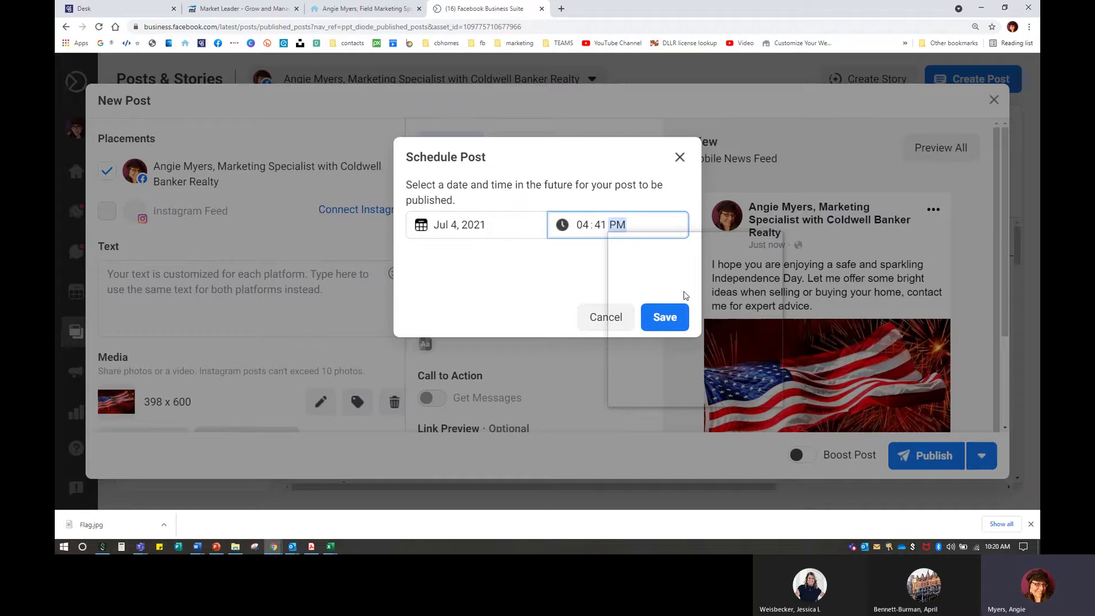
pyautogui.click(541, 130)
pyautogui.click(541, 133)
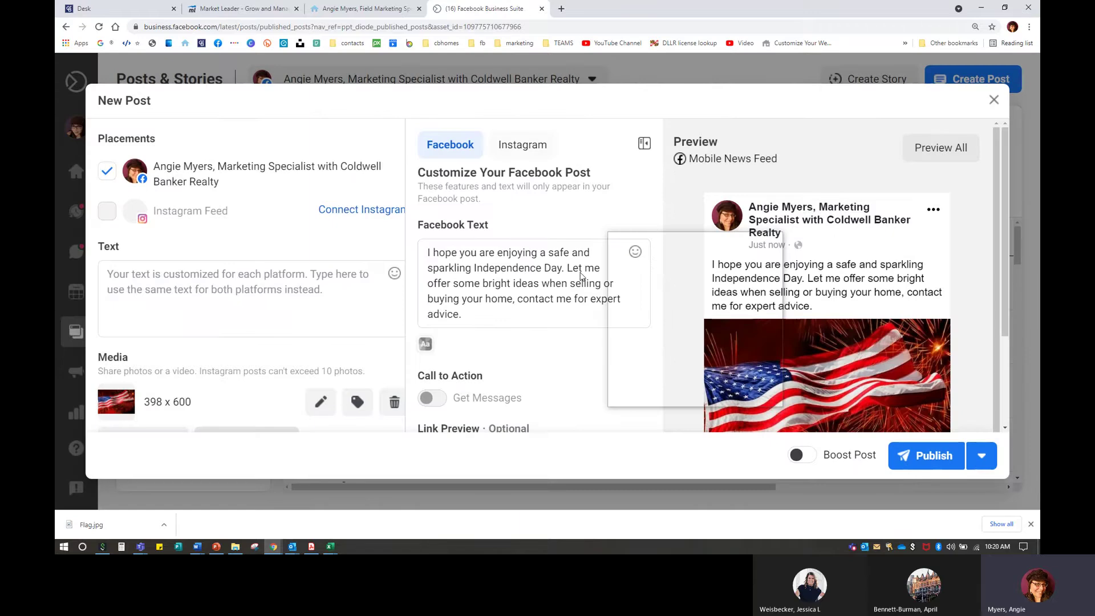
pyautogui.click(990, 463)
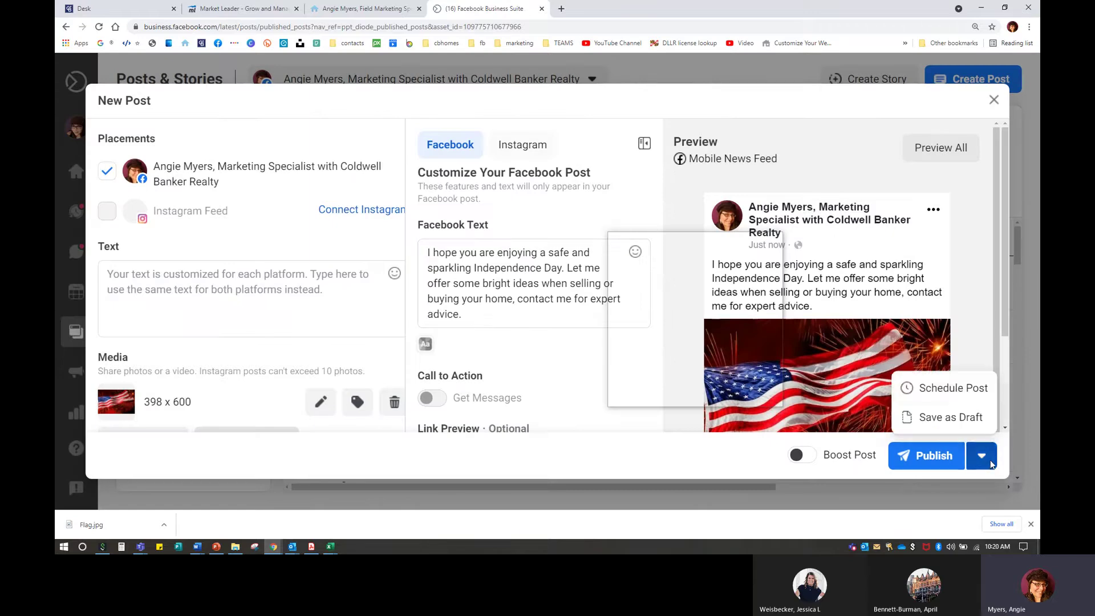
pyautogui.click(953, 392)
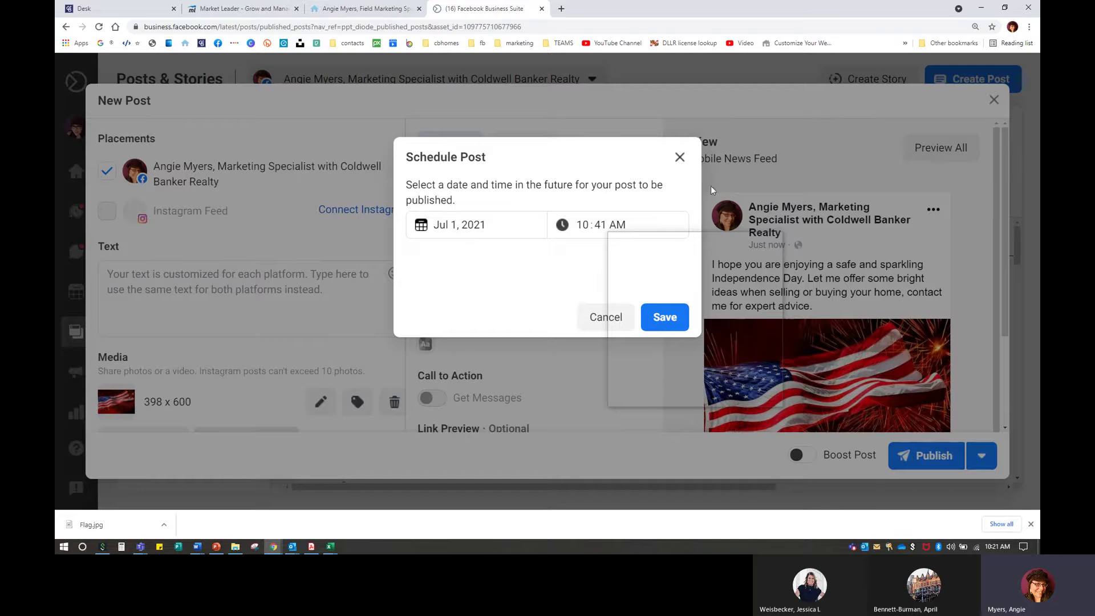
pyautogui.hotkey('ctrl', 'shift', 'Escape')
pyautogui.click(273, 47)
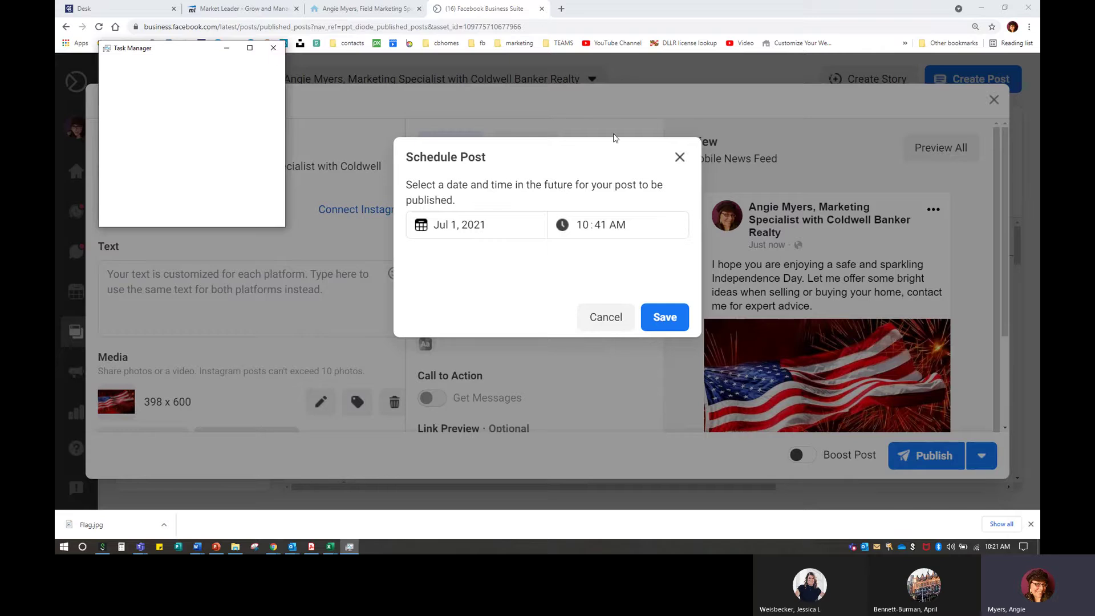
# Switch to the Fourth of July design in Market Leader and exit its editor.
pyautogui.click(342, 15)
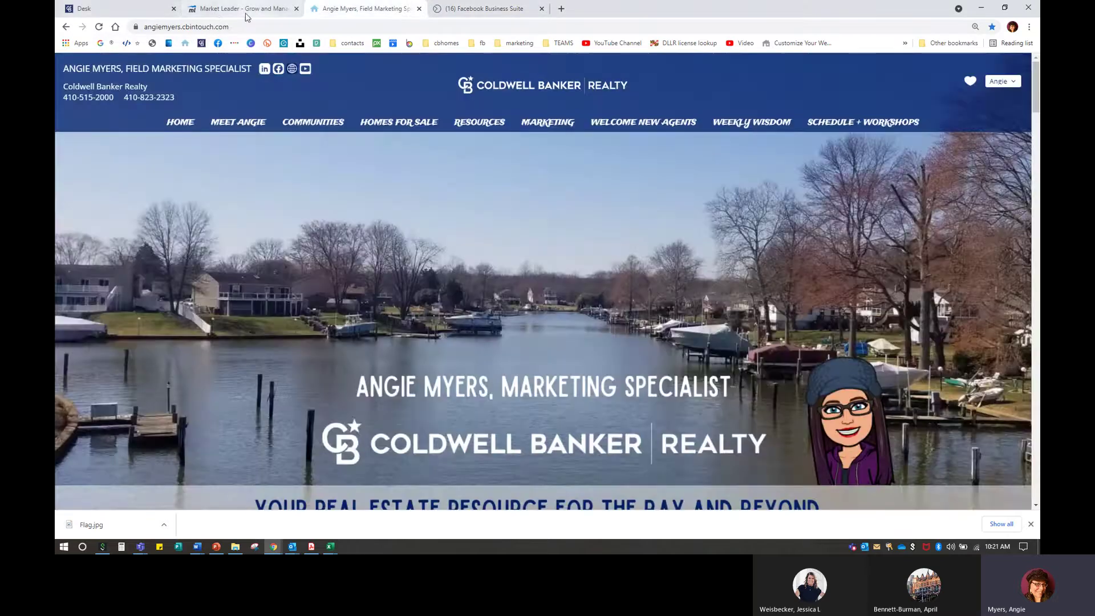
pyautogui.click(245, 16)
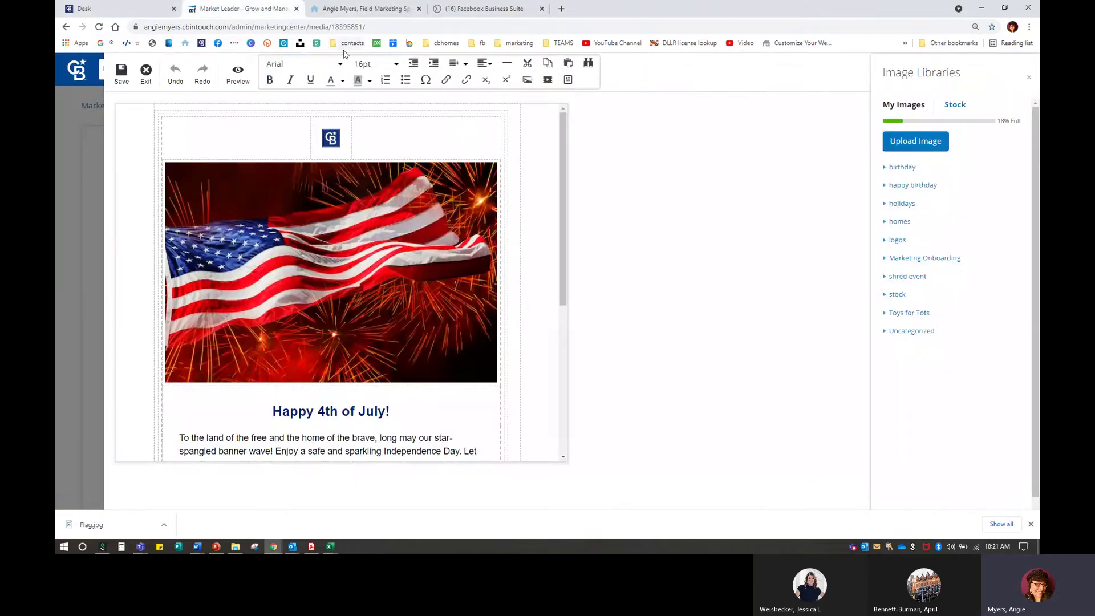
pyautogui.click(144, 80)
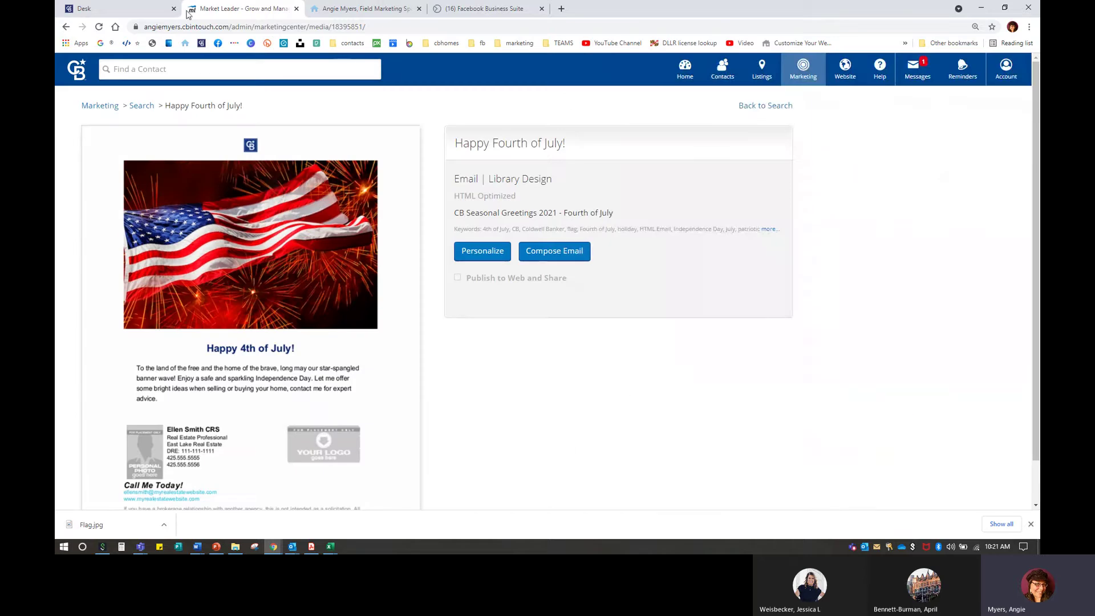
# Open BrandSrv from the Desk dashboard and show all search results for "holiday".
pyautogui.click(106, 12)
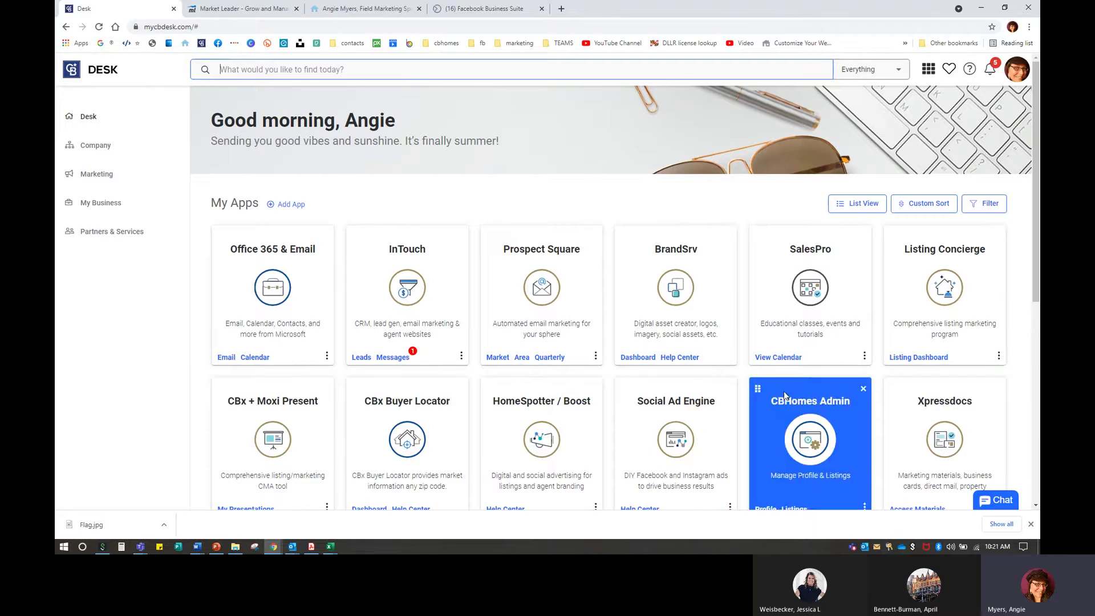
pyautogui.click(674, 301)
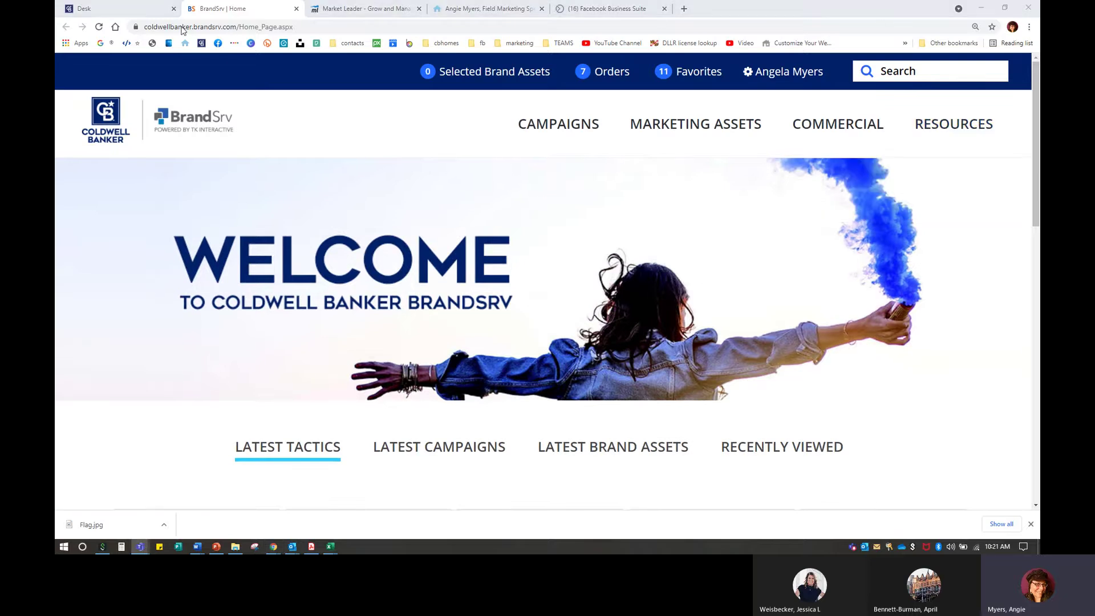
pyautogui.moveTo(601, 110)
pyautogui.click(940, 72)
pyautogui.write('holiday')
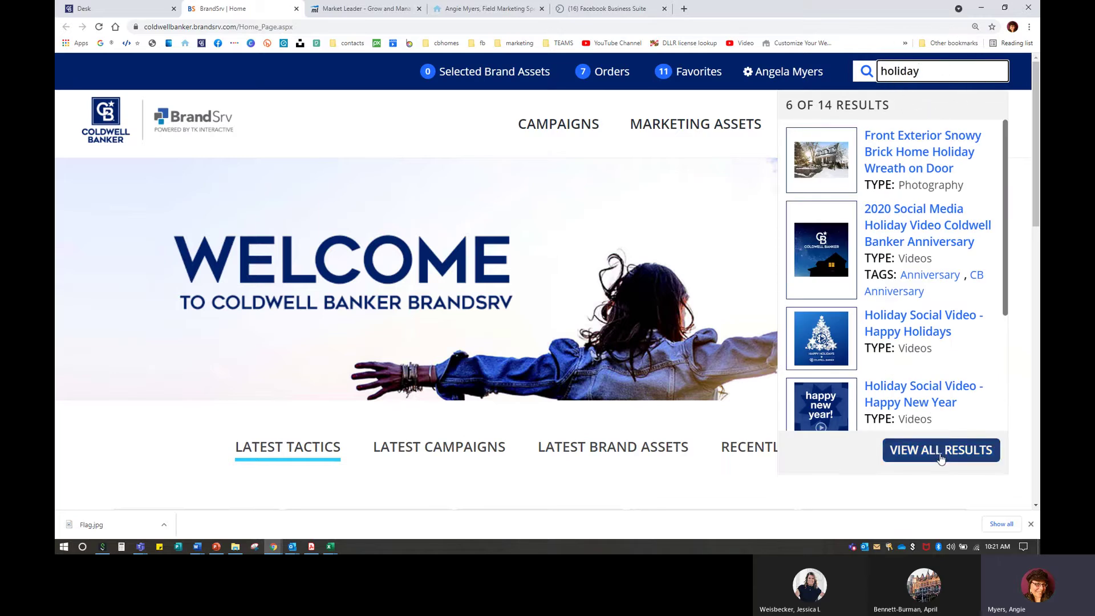
pyautogui.click(941, 450)
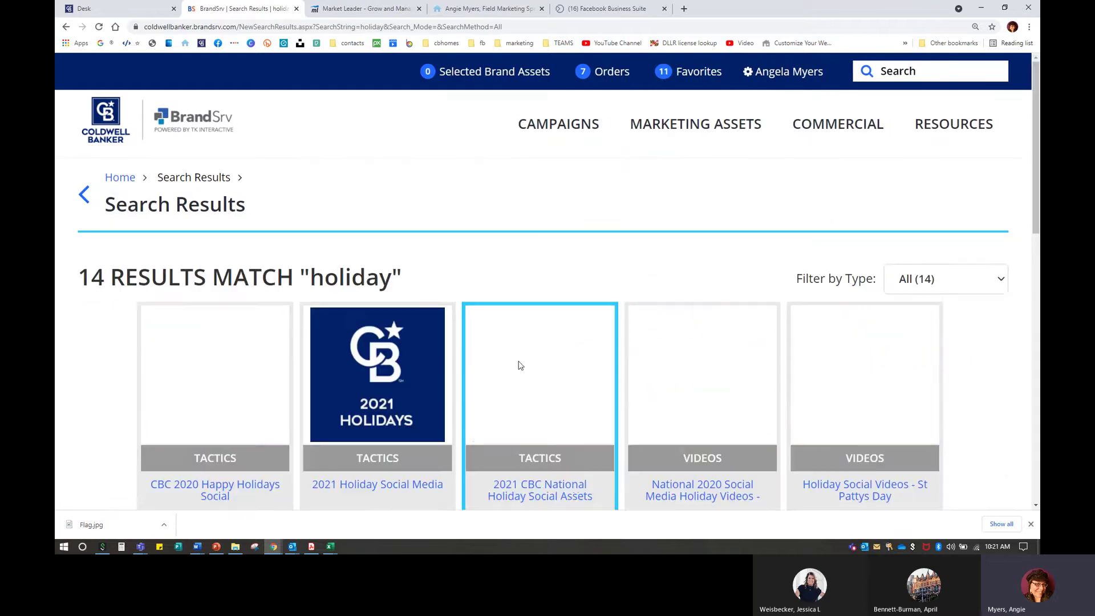
# Look through the holiday results and open the "Holiday Social Videos - Fourth of July" asset.
pyautogui.scroll(-1, 527, 345)
pyautogui.scroll(-2, 528, 344)
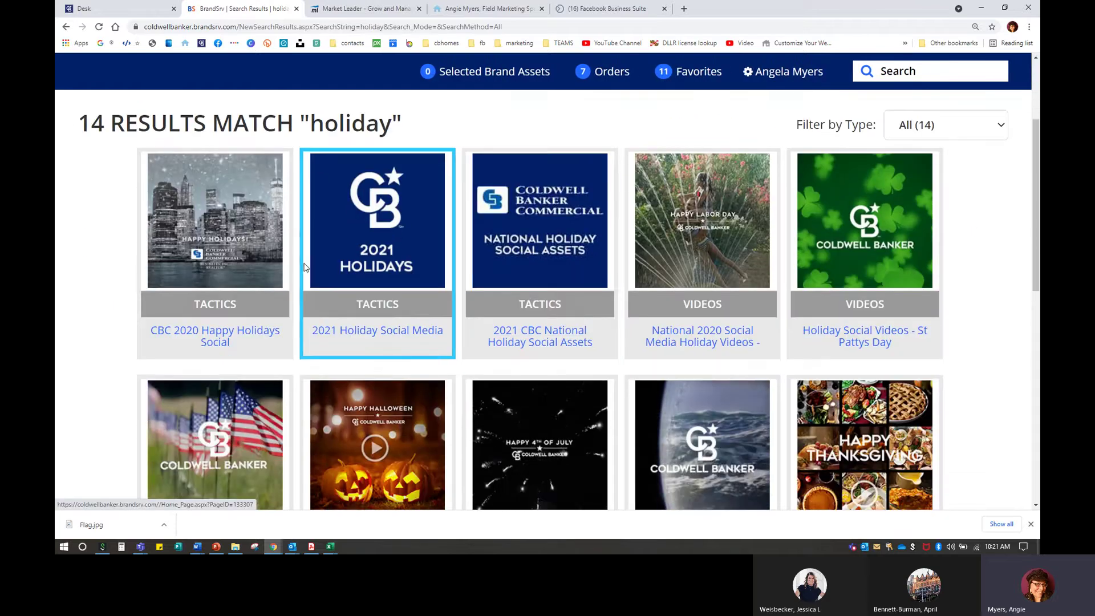
pyautogui.scroll(-3, 200, 371)
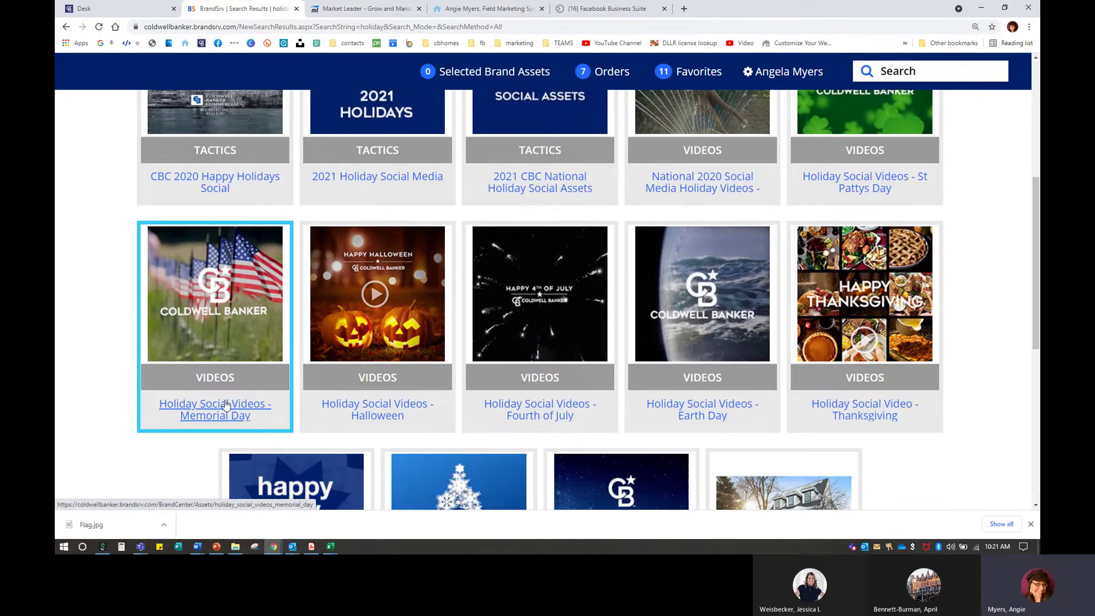
pyautogui.scroll(-2, 721, 363)
pyautogui.scroll(-1, 721, 363)
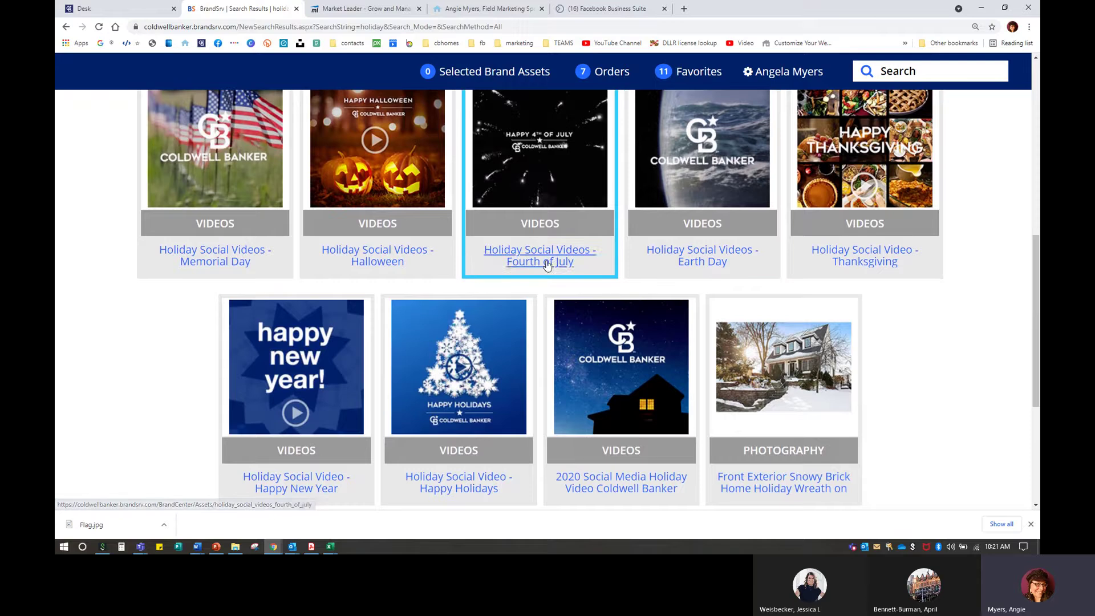
pyautogui.scroll(1, 561, 295)
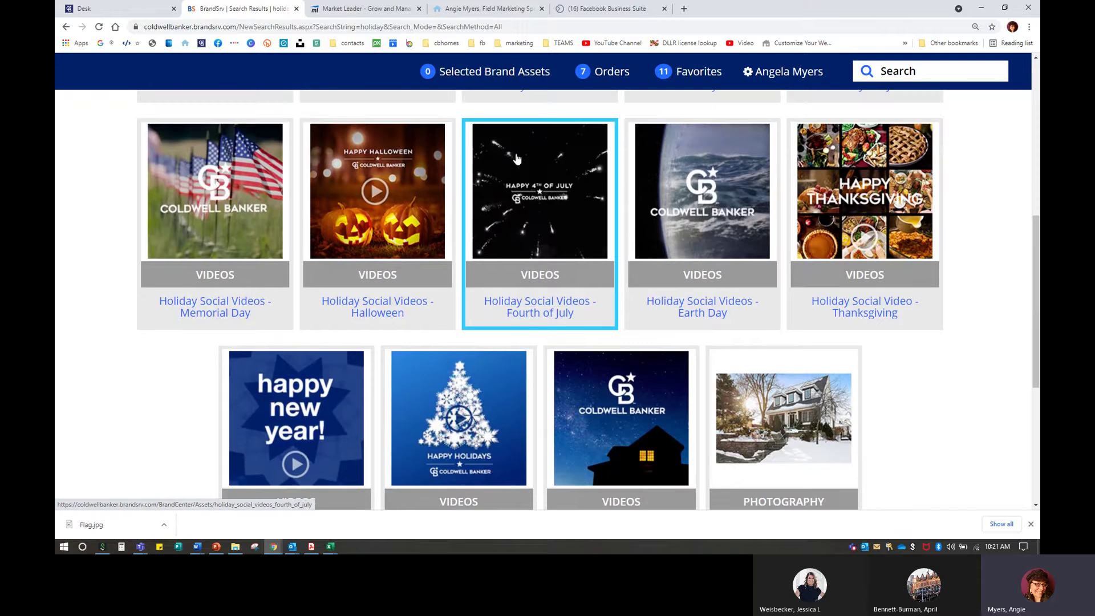
pyautogui.click(557, 308)
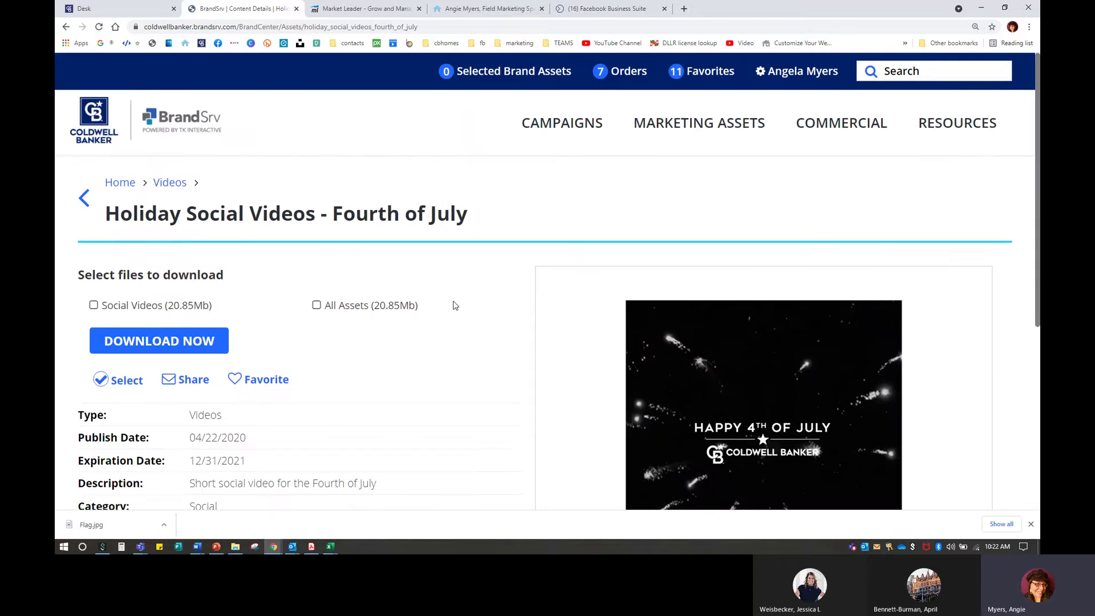
# Start downloading the Fourth of July social video, accept the download terms and select the Social Videos bundle.
pyautogui.scroll(-3, 444, 289)
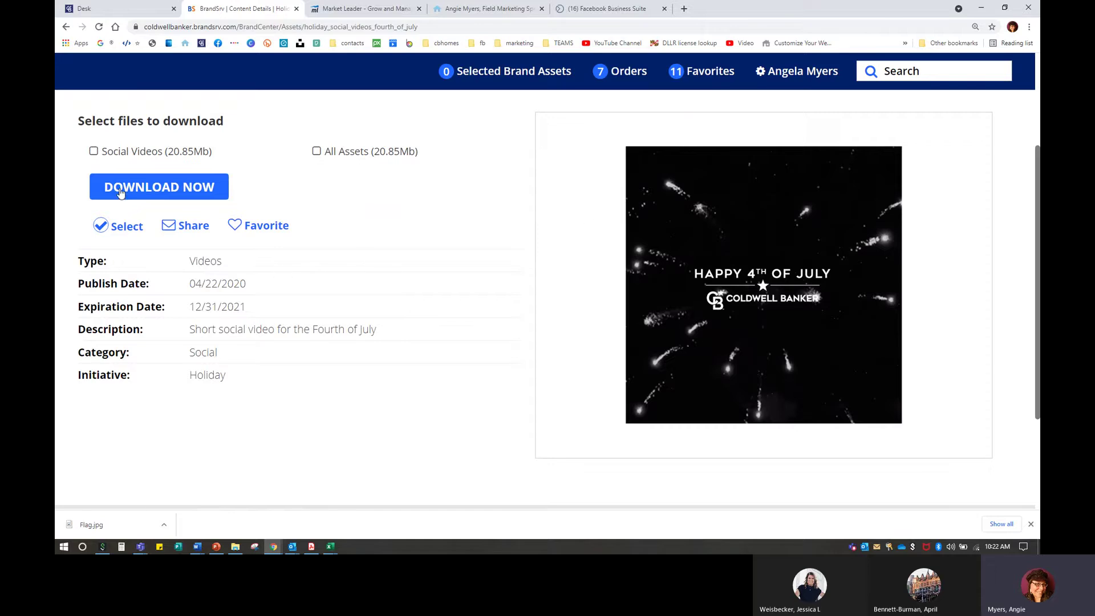
pyautogui.click(152, 188)
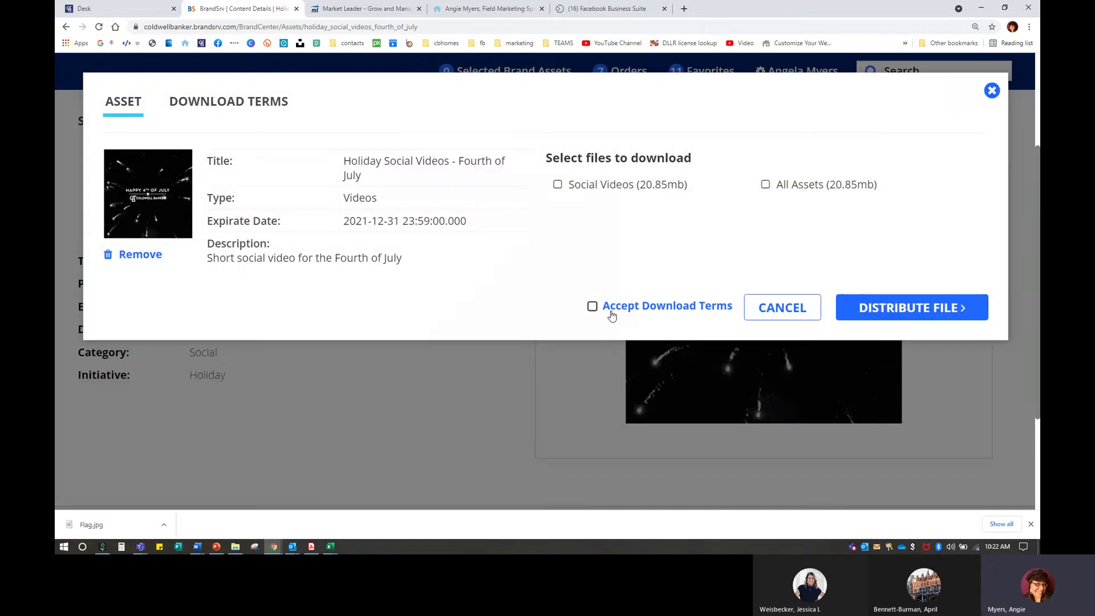
pyautogui.click(591, 307)
pyautogui.click(645, 309)
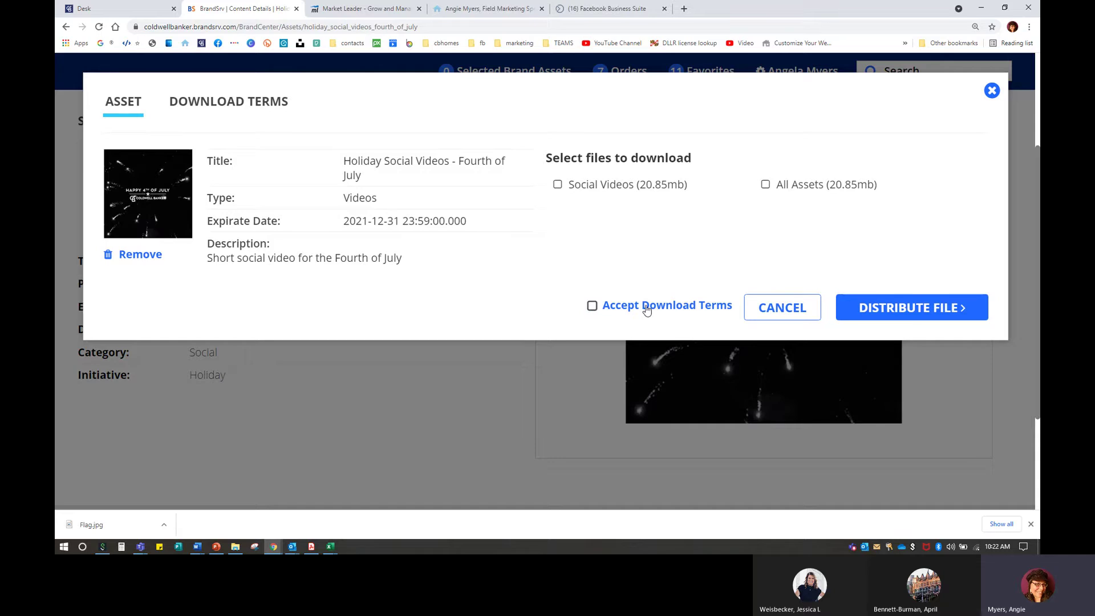
pyautogui.click(592, 306)
pyautogui.moveTo(939, 306)
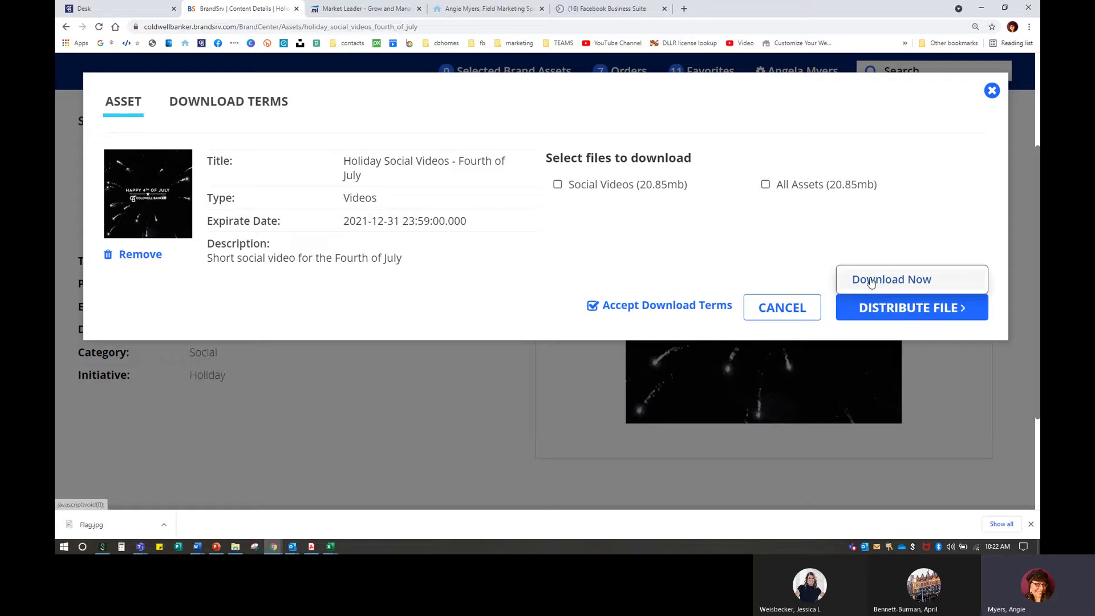
pyautogui.click(894, 285)
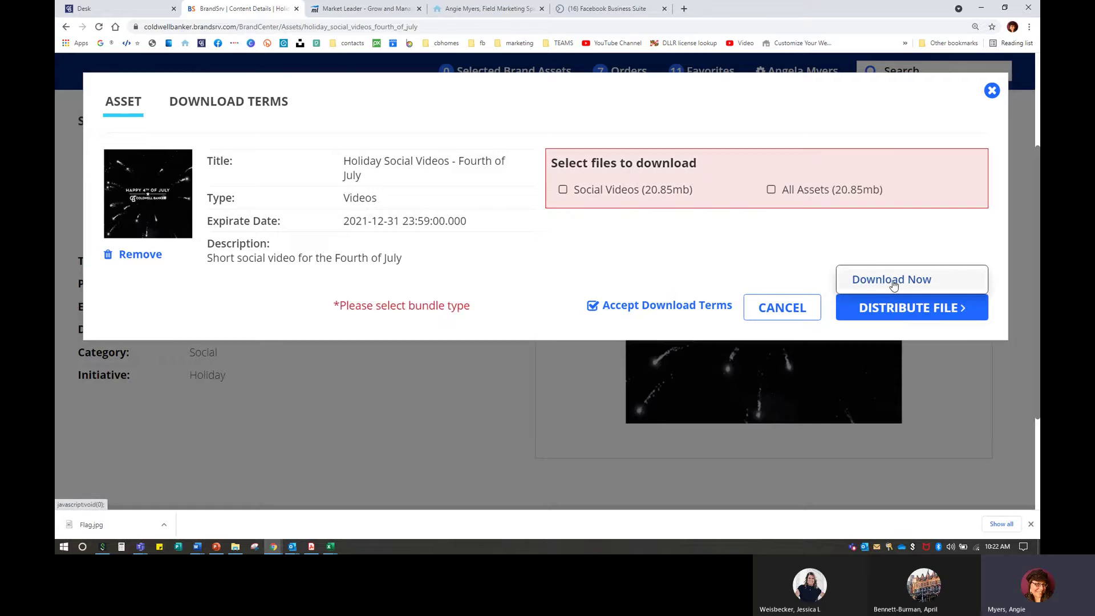
pyautogui.click(577, 190)
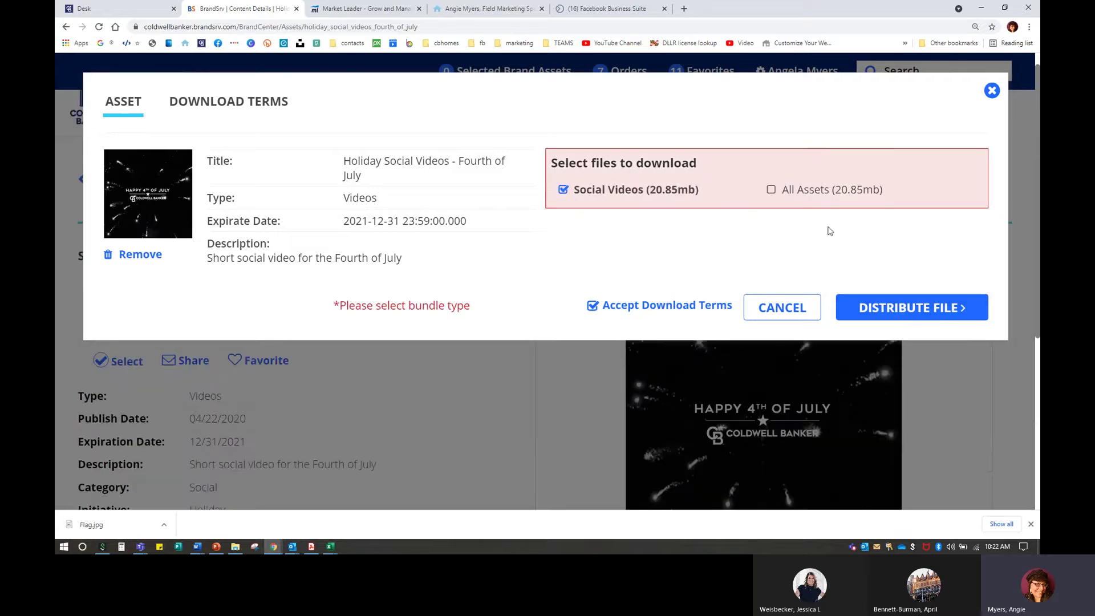
# Distribute the video by publishing it to Facebook, re-enter the Facebook account password and continue with the previously linked account.
pyautogui.moveTo(883, 298)
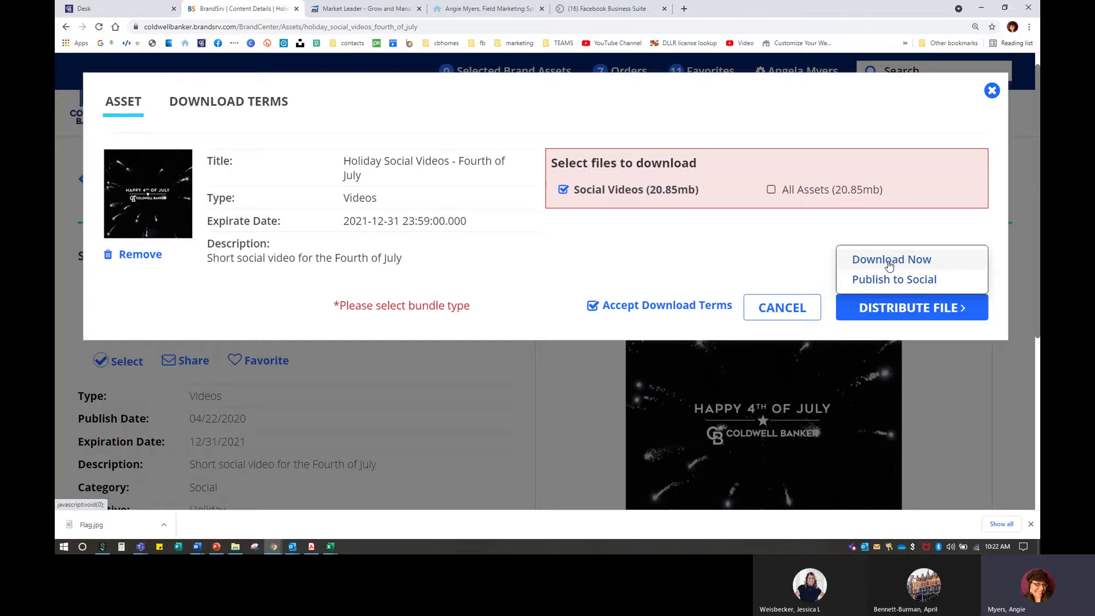
pyautogui.click(897, 283)
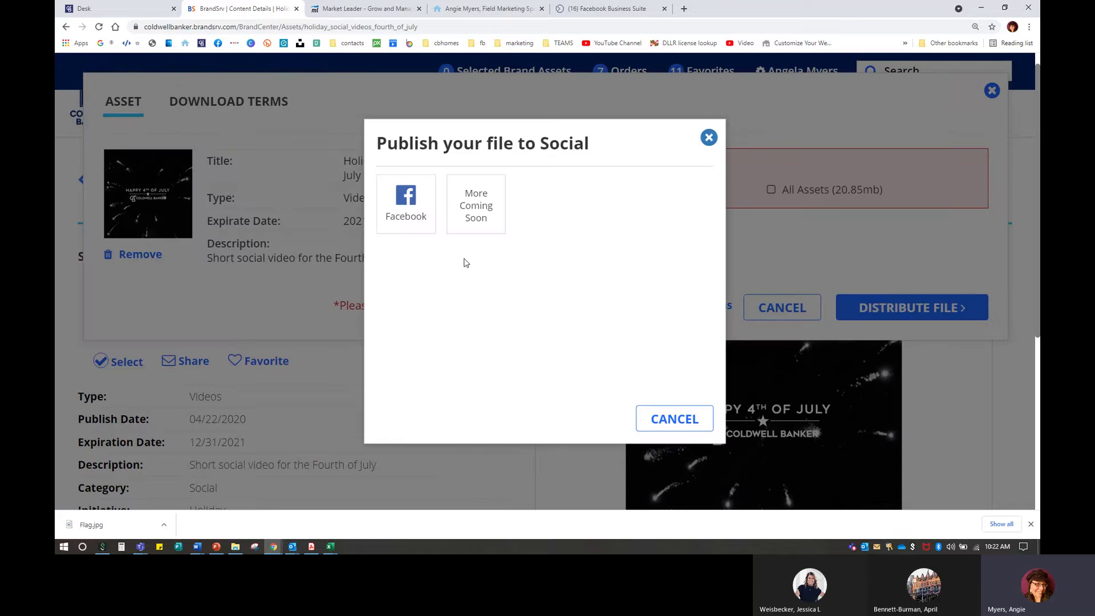
pyautogui.click(414, 201)
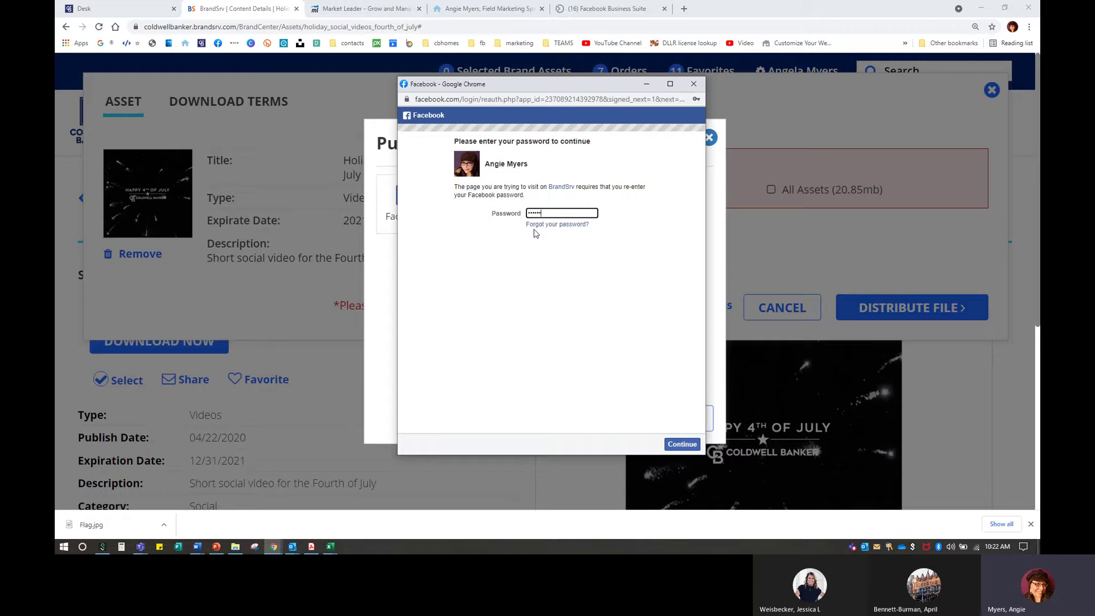
pyautogui.press('Return')
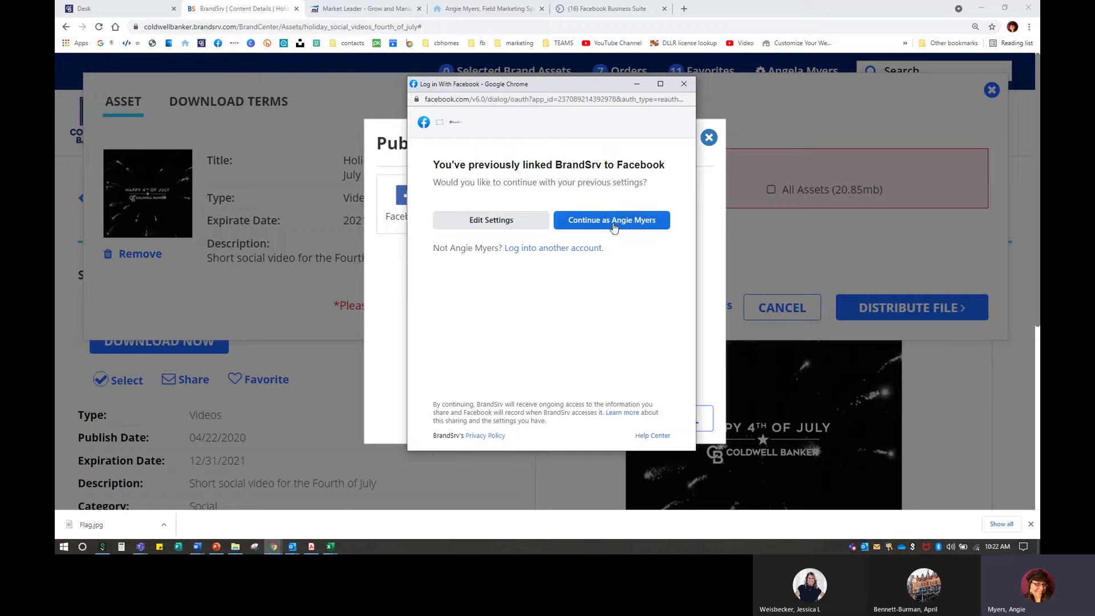
pyautogui.click(614, 227)
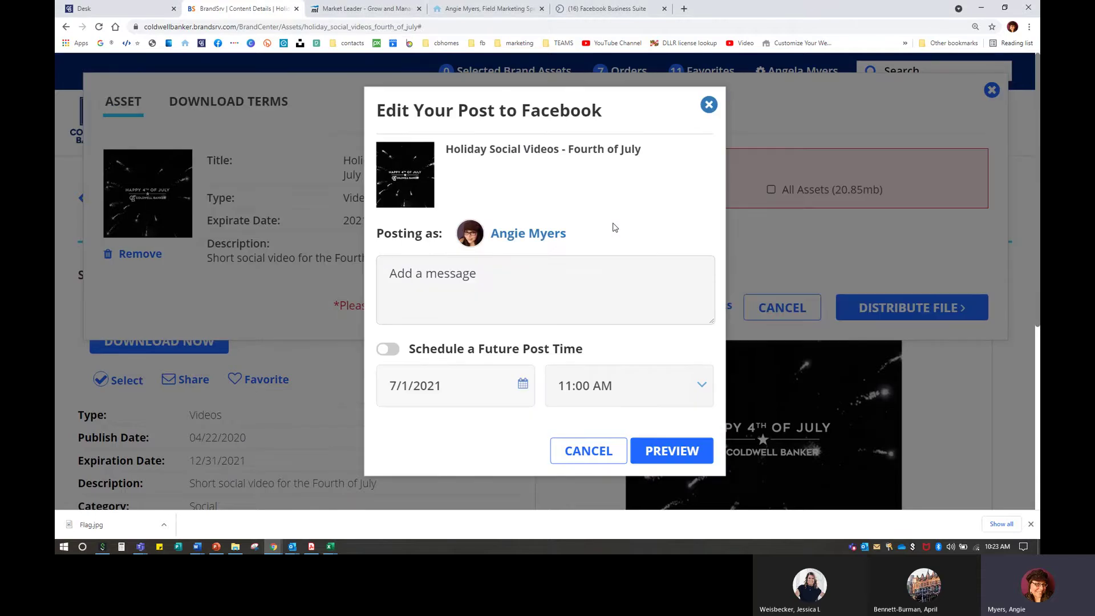
# Paste the copied Fourth of July caption as the post message and replace everything through the first "Enjoy" with "I hope you are enjoying".
pyautogui.click(437, 279)
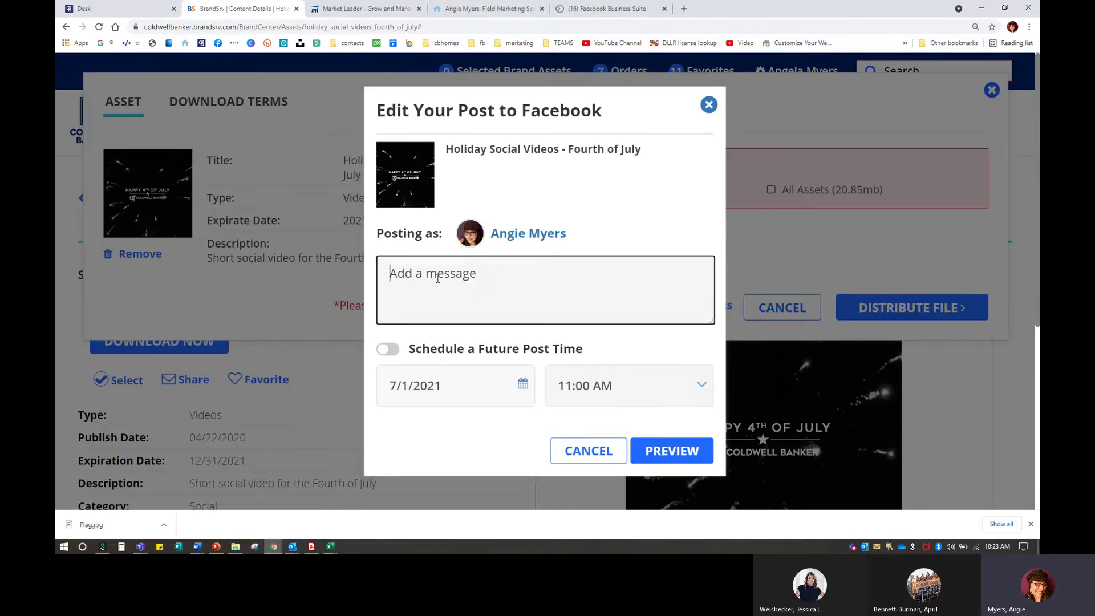
pyautogui.hotkey('ctrl', 'v')
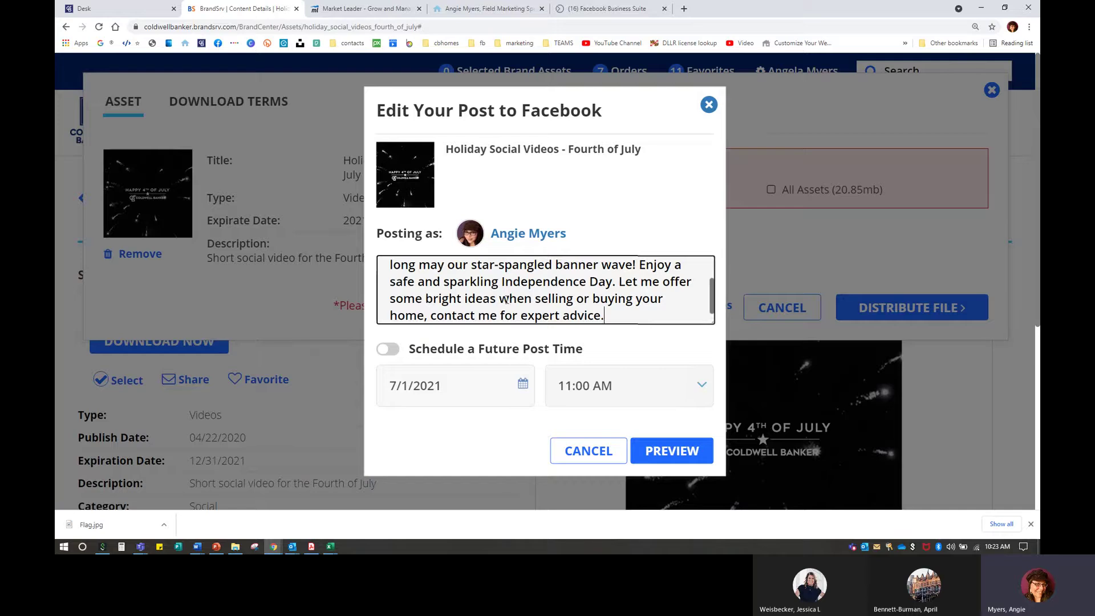
pyautogui.scroll(2, 584, 299)
pyautogui.moveTo(640, 308); pyautogui.dragTo(309, 255)
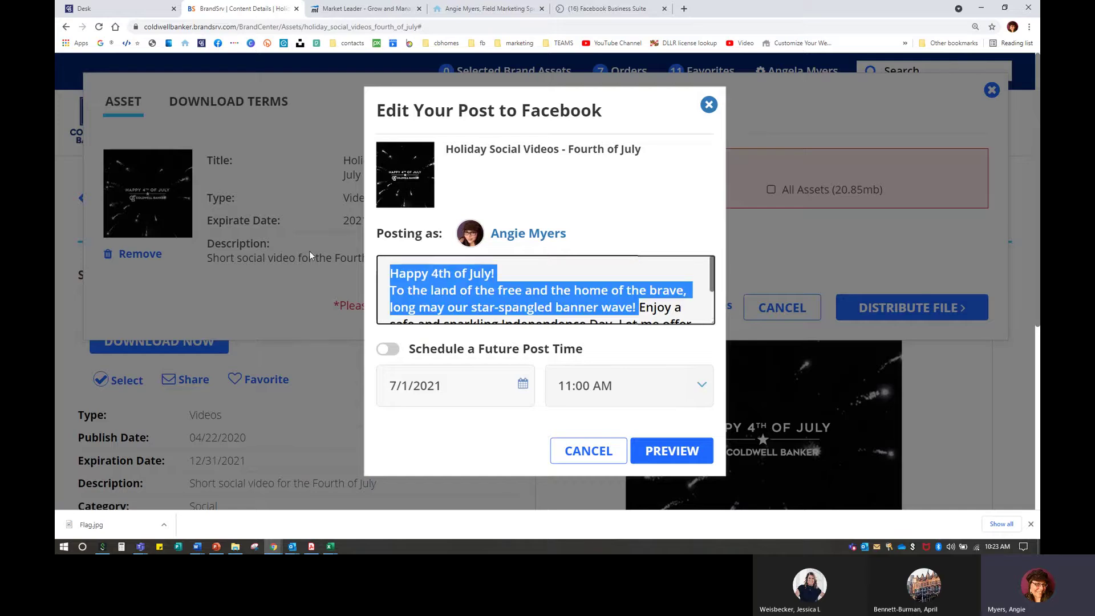
pyautogui.write('I hope you ')
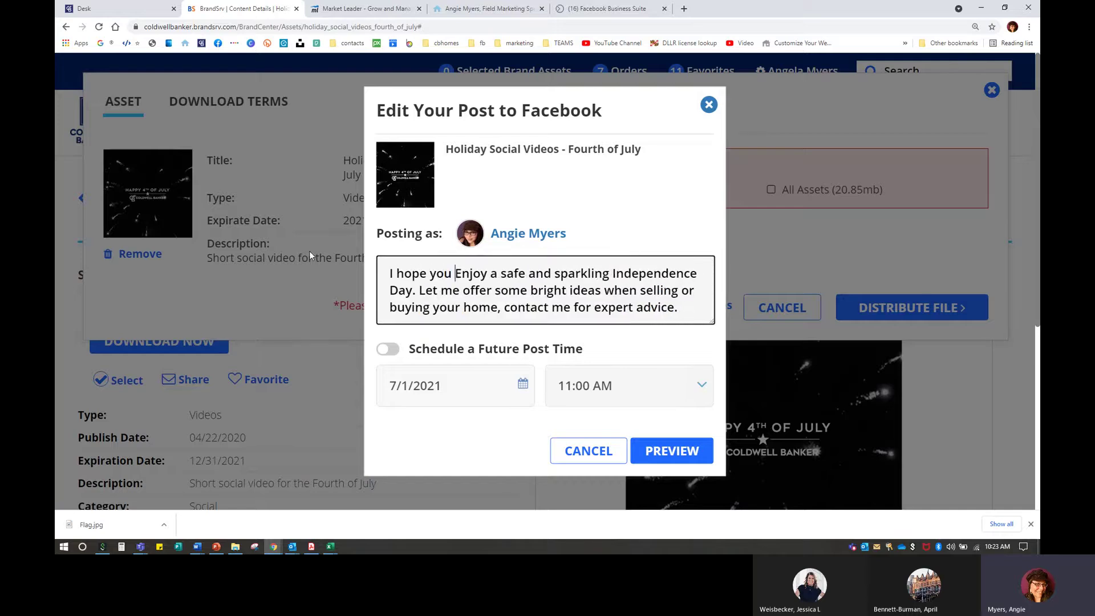
pyautogui.write('are enjoying')
pyautogui.press('Delete')
pyautogui.press('Delete')
pyautogui.press('Delete')
pyautogui.press('Delete')
pyautogui.press('Delete')
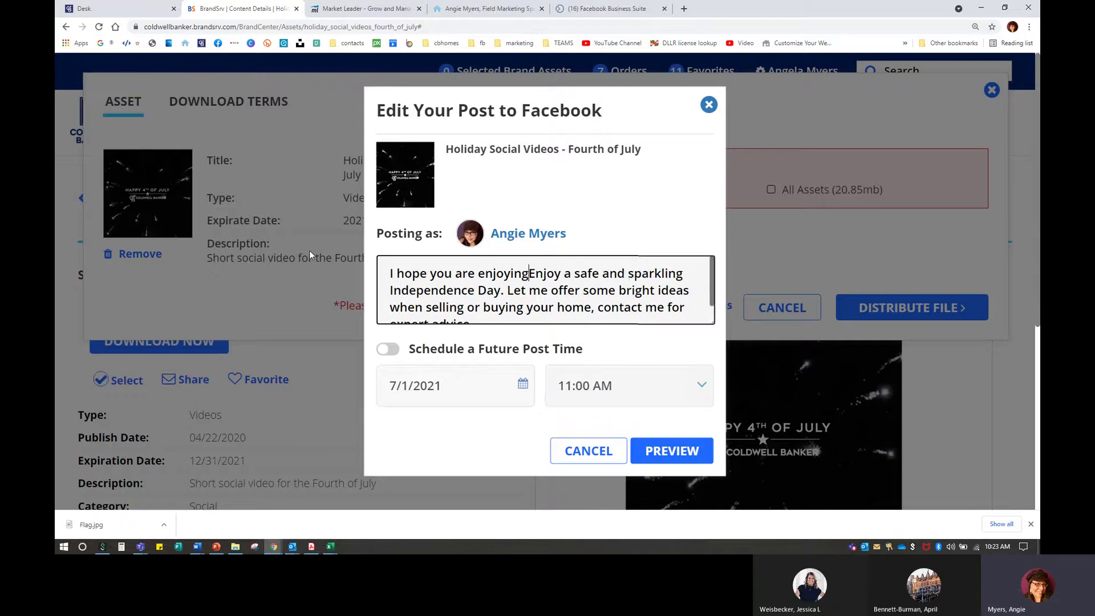
pyautogui.press('Delete')
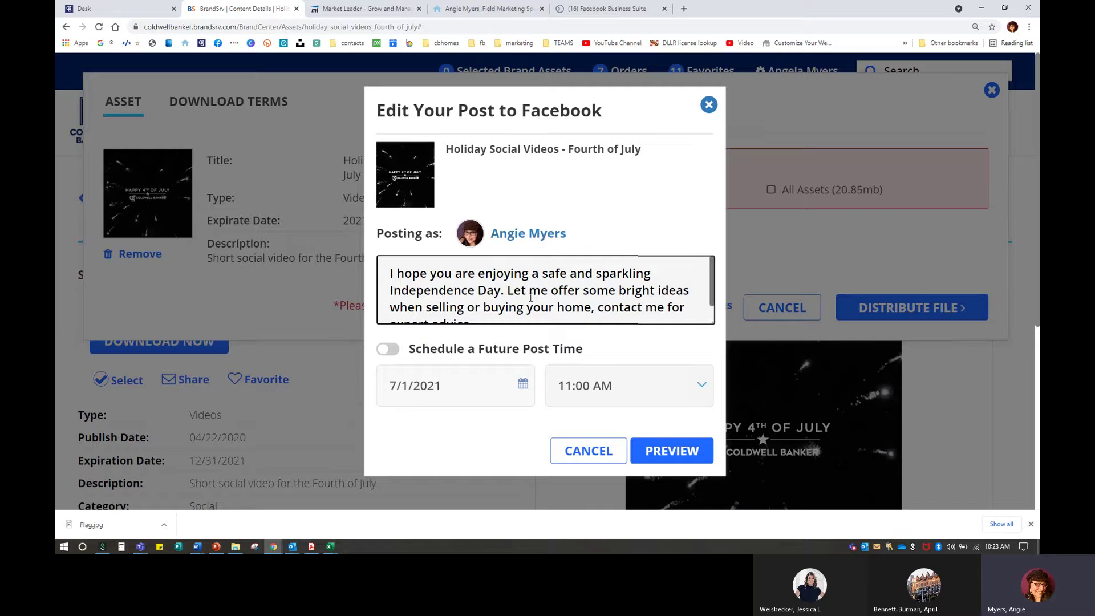
# Split the message's last sentence after "buying your home" so it ends with "Contact me for expert advice.".
pyautogui.scroll(-1, 531, 297)
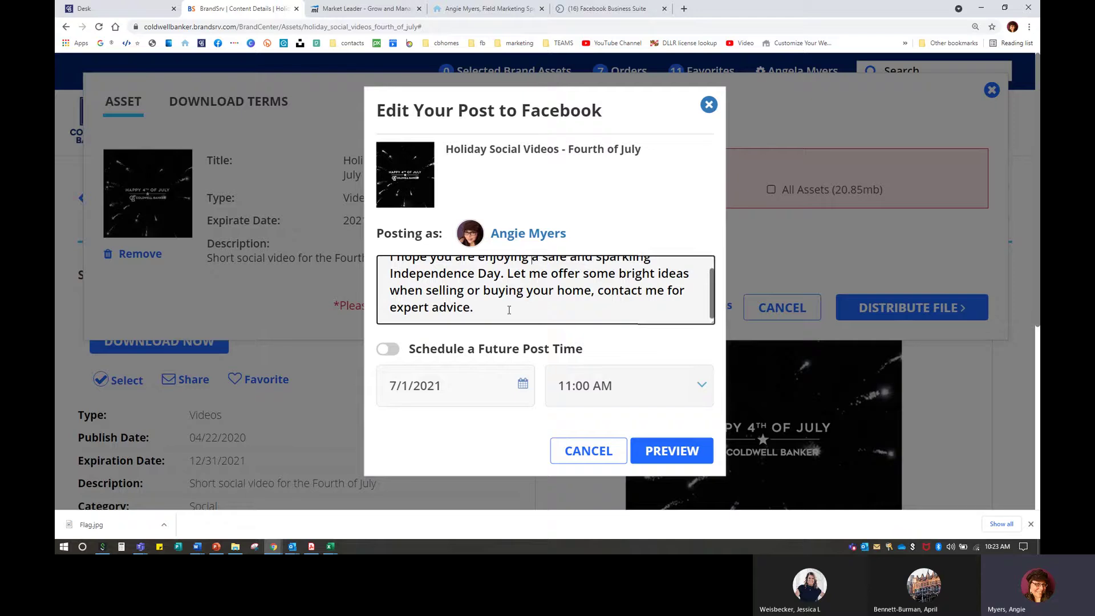
pyautogui.click(590, 291)
pyautogui.write('. C')
pyautogui.press('Delete')
pyautogui.press('Delete')
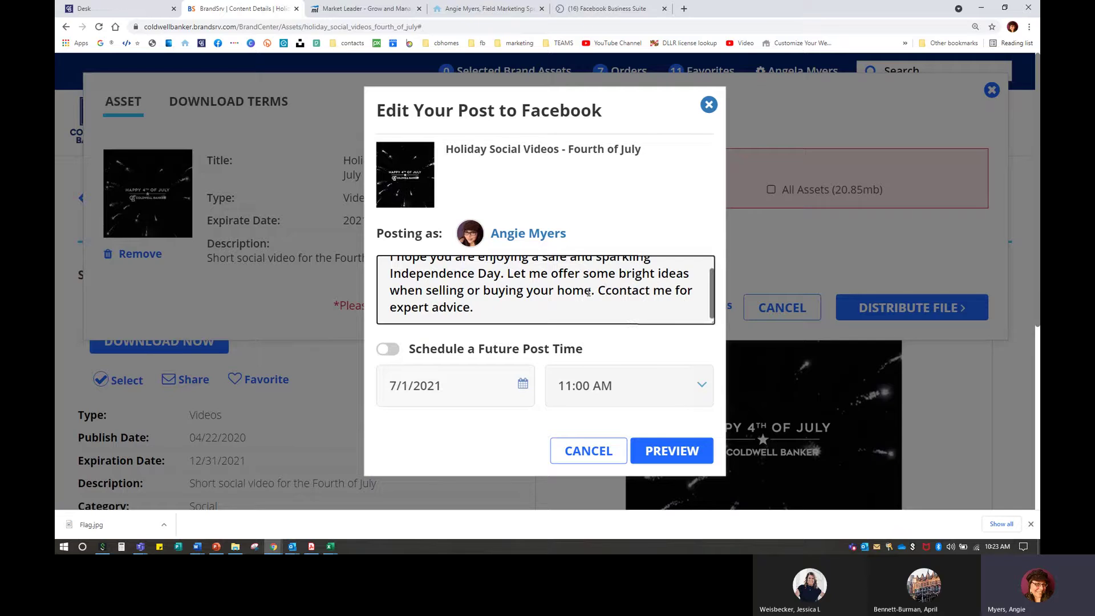
pyautogui.press('Delete')
# Turn on future post scheduling and set the post time to 7/4/2021 at 4:48 PM.
pyautogui.click(394, 350)
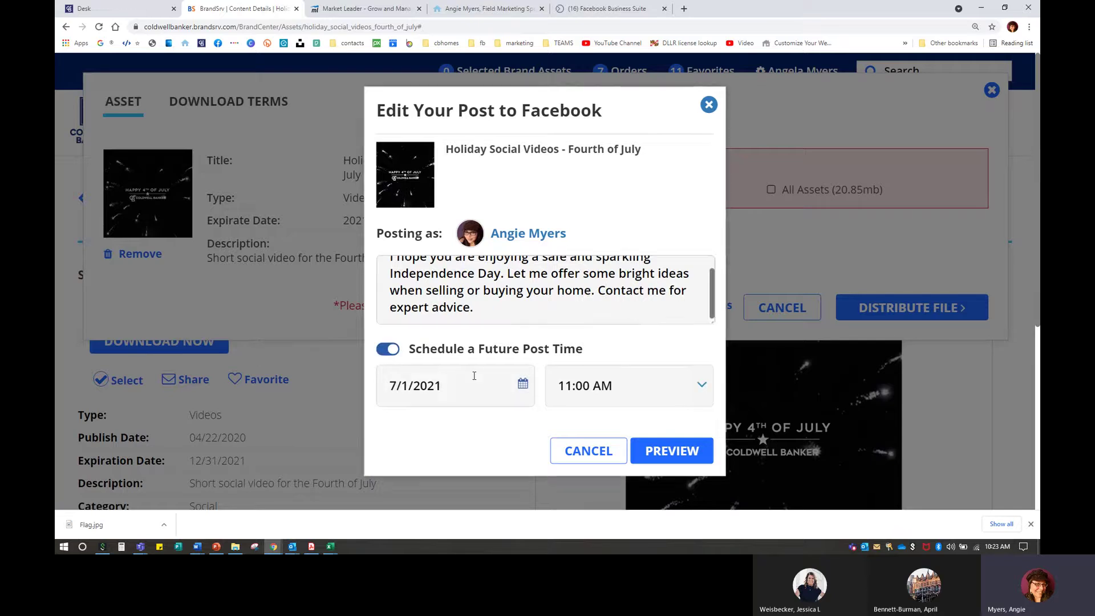
pyautogui.click(523, 382)
pyautogui.click(399, 221)
pyautogui.click(663, 384)
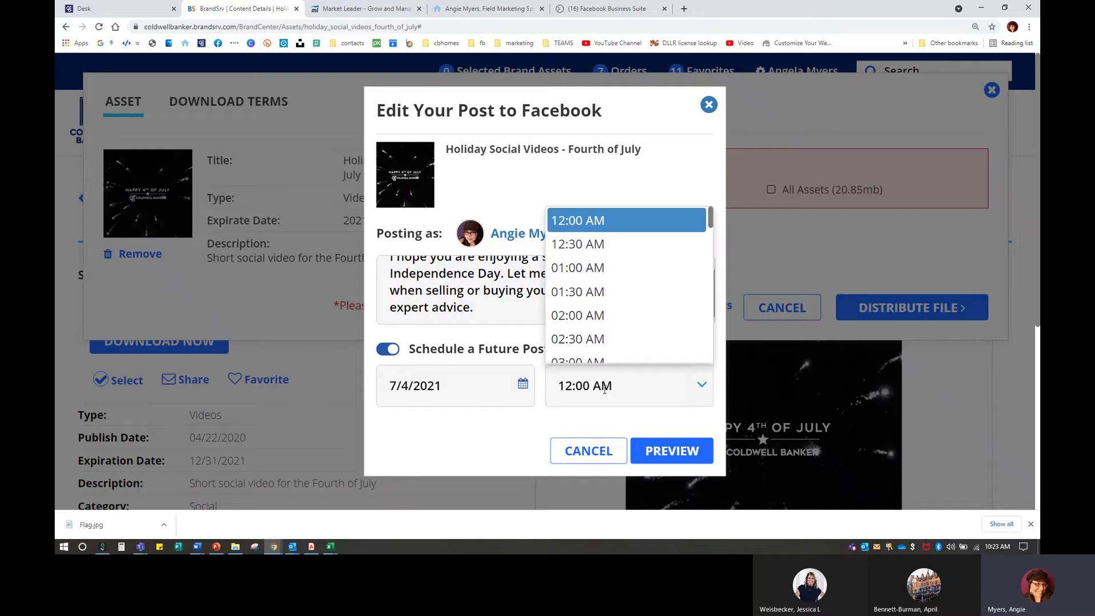
pyautogui.moveTo(573, 386); pyautogui.dragTo(552, 383)
pyautogui.write('4')
pyautogui.press('Right')
pyautogui.write('48p')
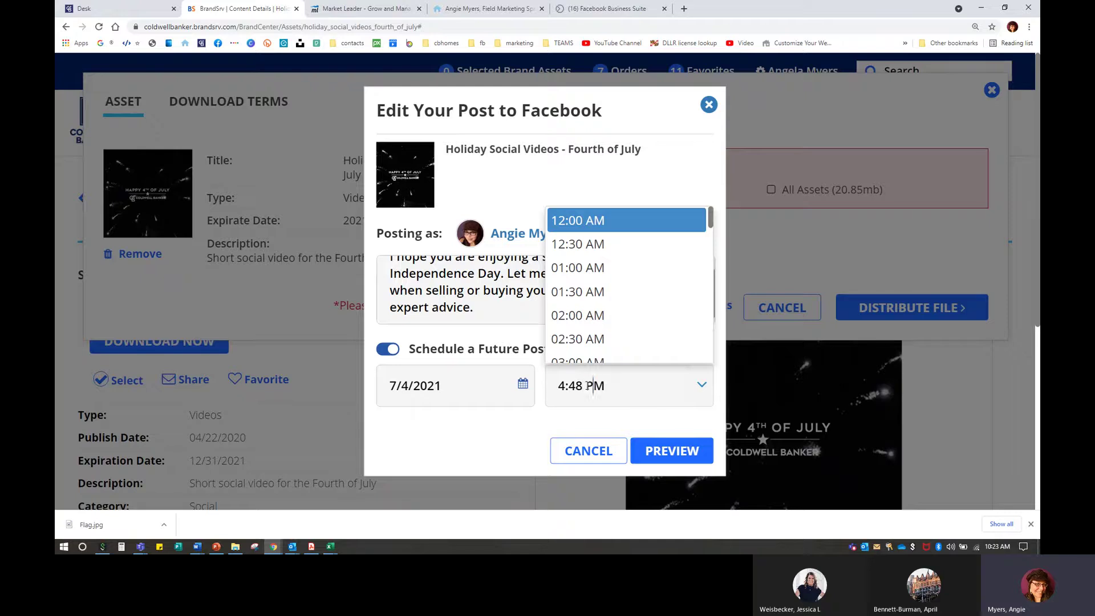
# Preview the scheduled Facebook post, publish it and acknowledge the confirmation.
pyautogui.click(687, 460)
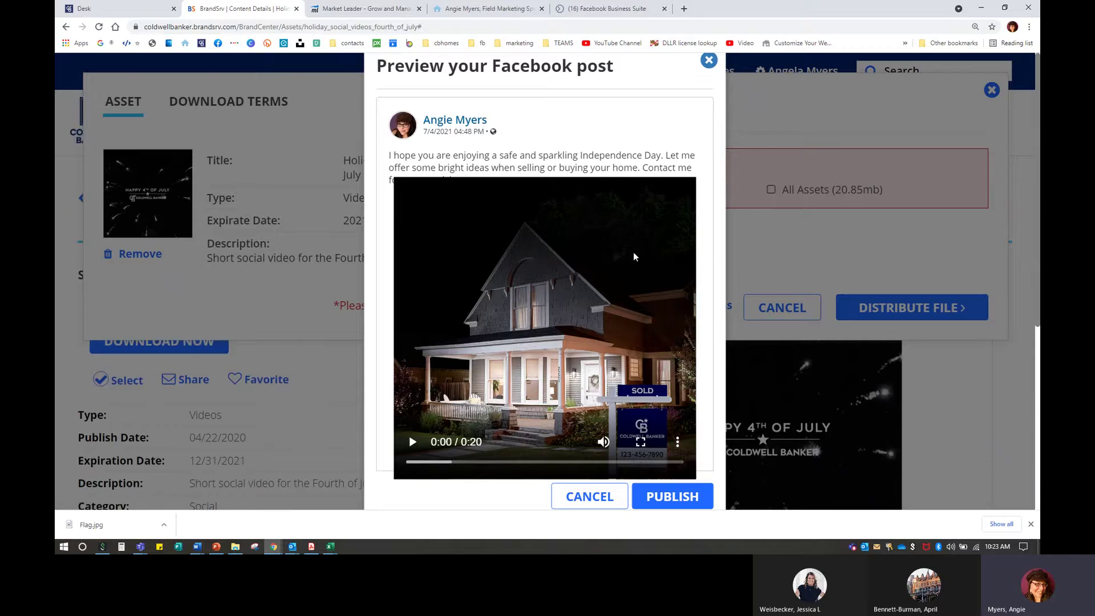
pyautogui.click(647, 497)
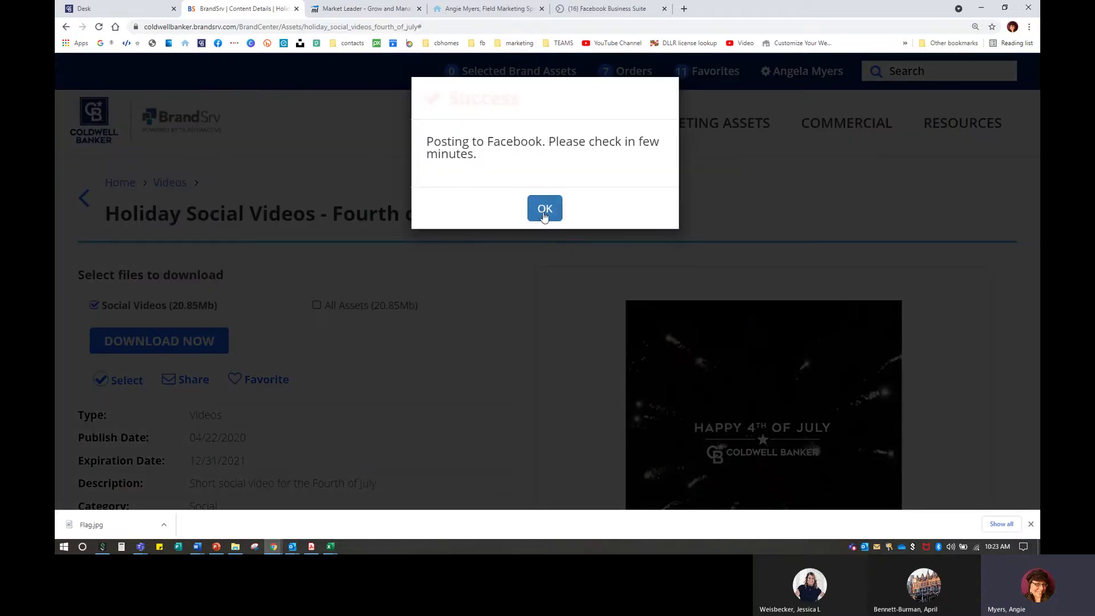
pyautogui.click(545, 210)
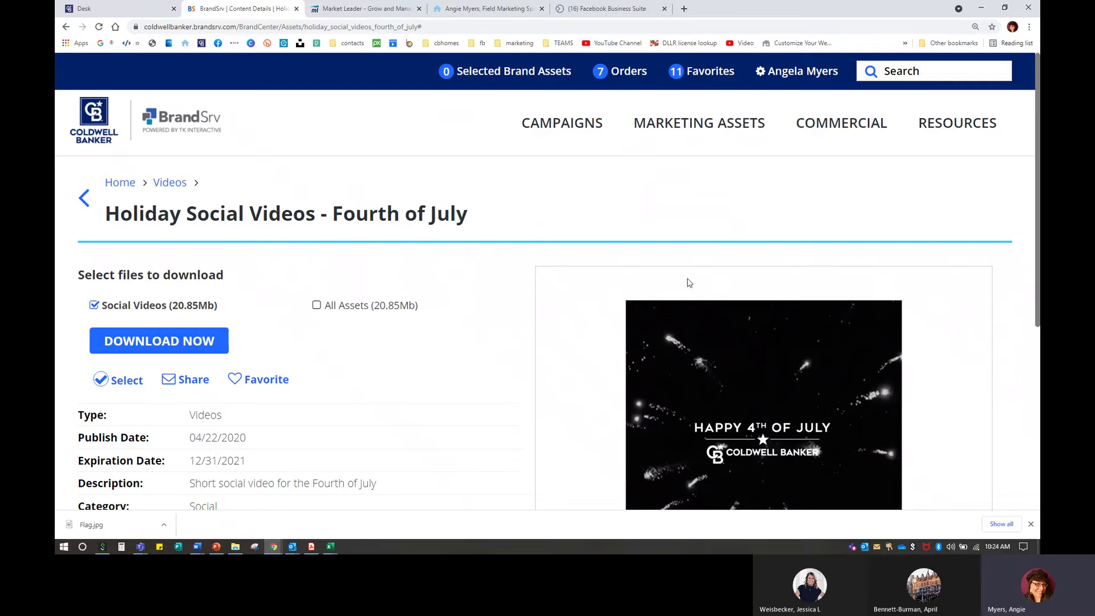
# Search BrandSrv for "holiday" and open the "2021 Holiday Social Media" tactic from the results.
pyautogui.click(939, 69)
pyautogui.write('holiday')
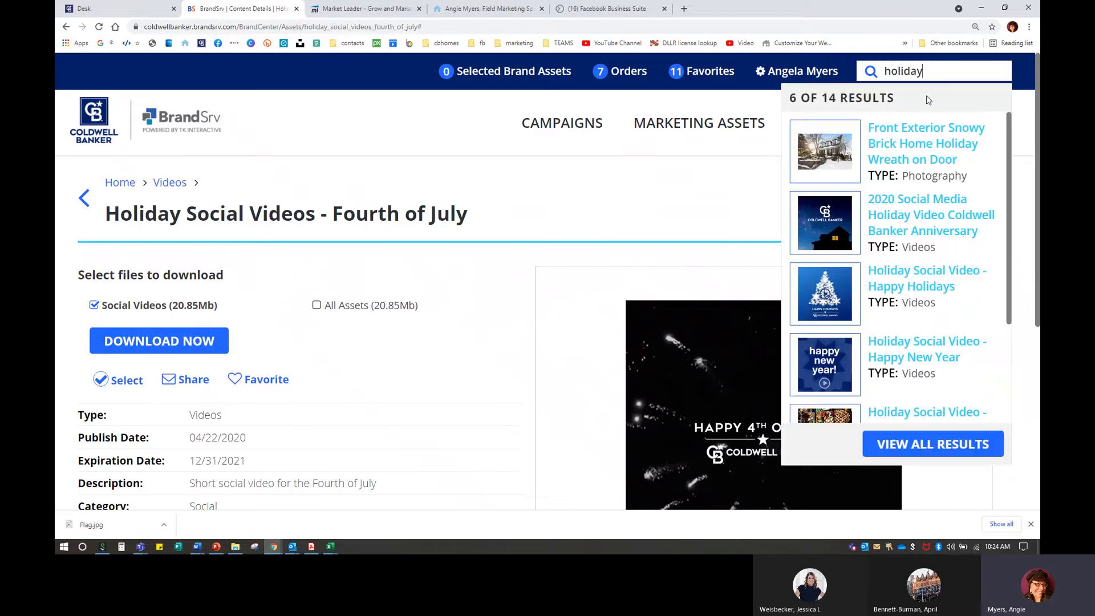
pyautogui.press('Return')
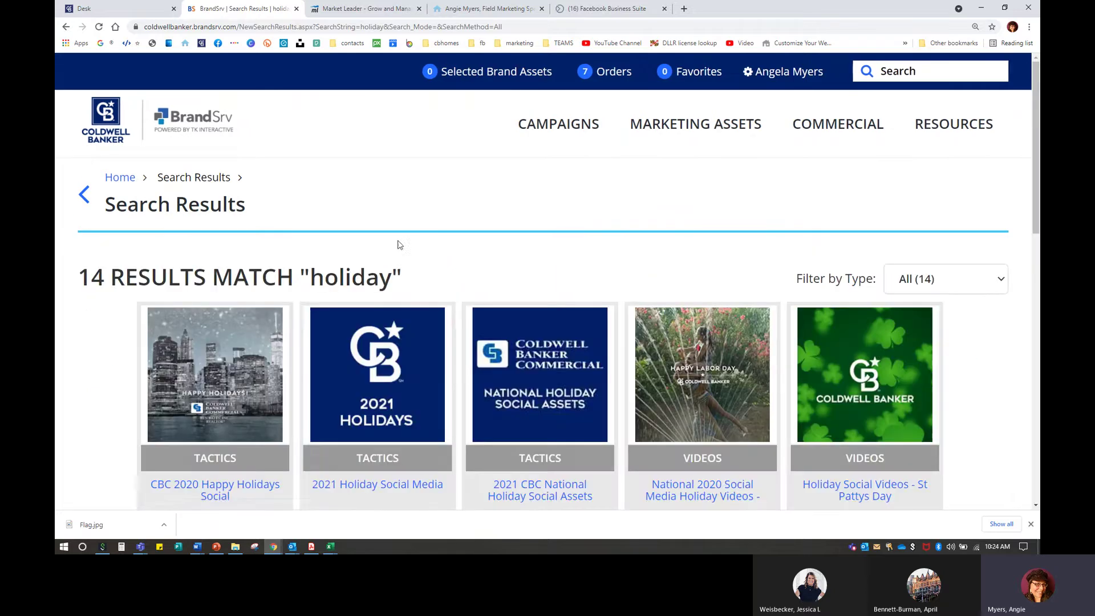
pyautogui.click(365, 379)
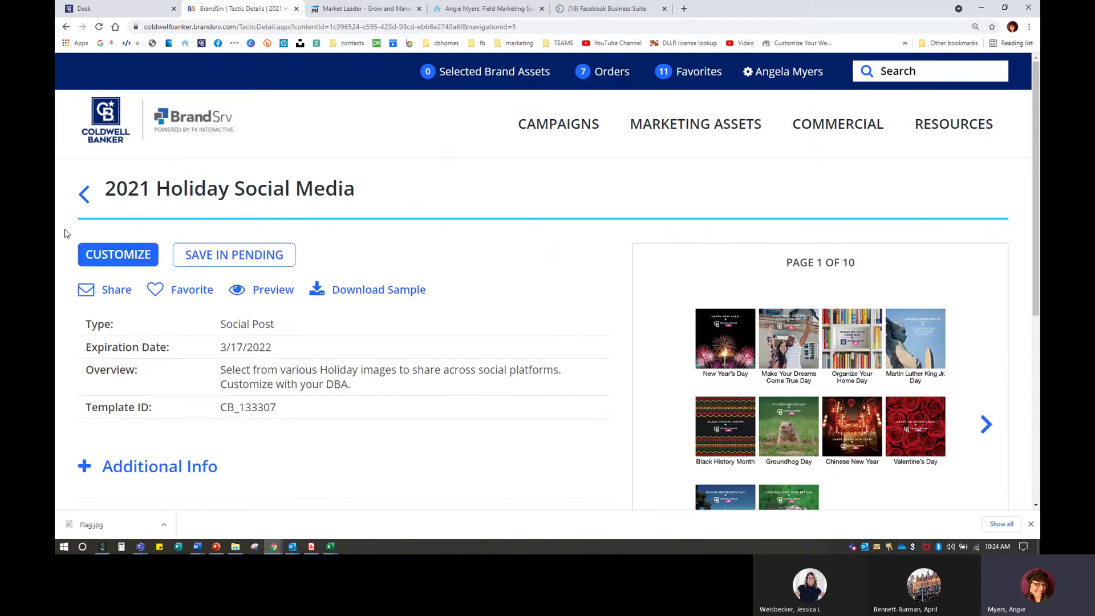
# Page through the 2021 Holiday Social Media preview to page 6, which holds the 4th of July image.
pyautogui.scroll(-1, 978, 376)
pyautogui.click(986, 375)
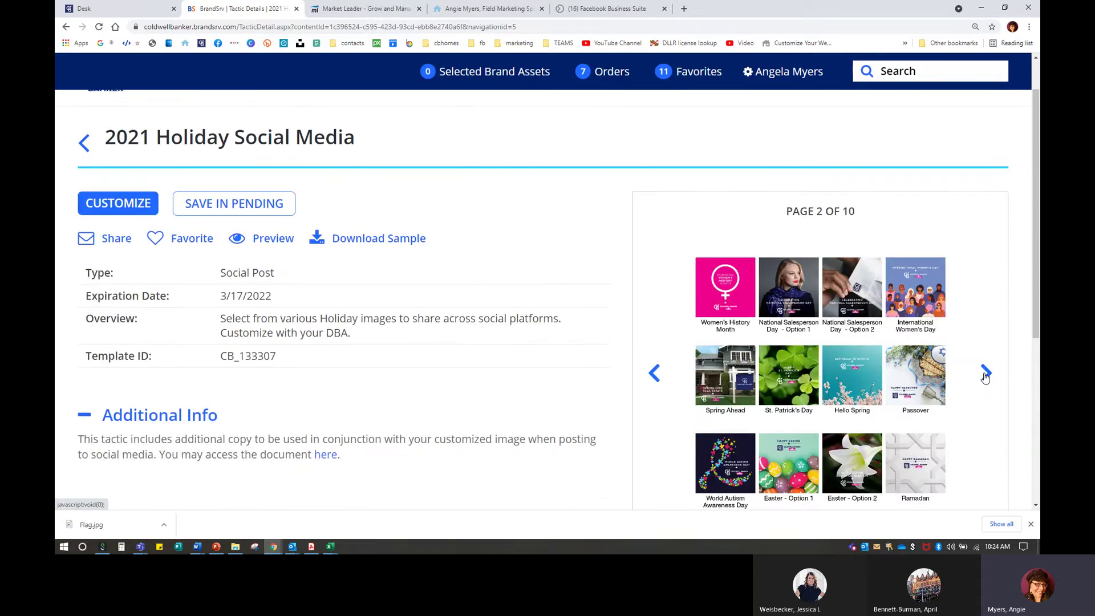
pyautogui.click(986, 375)
pyautogui.click(987, 375)
pyautogui.click(987, 375)
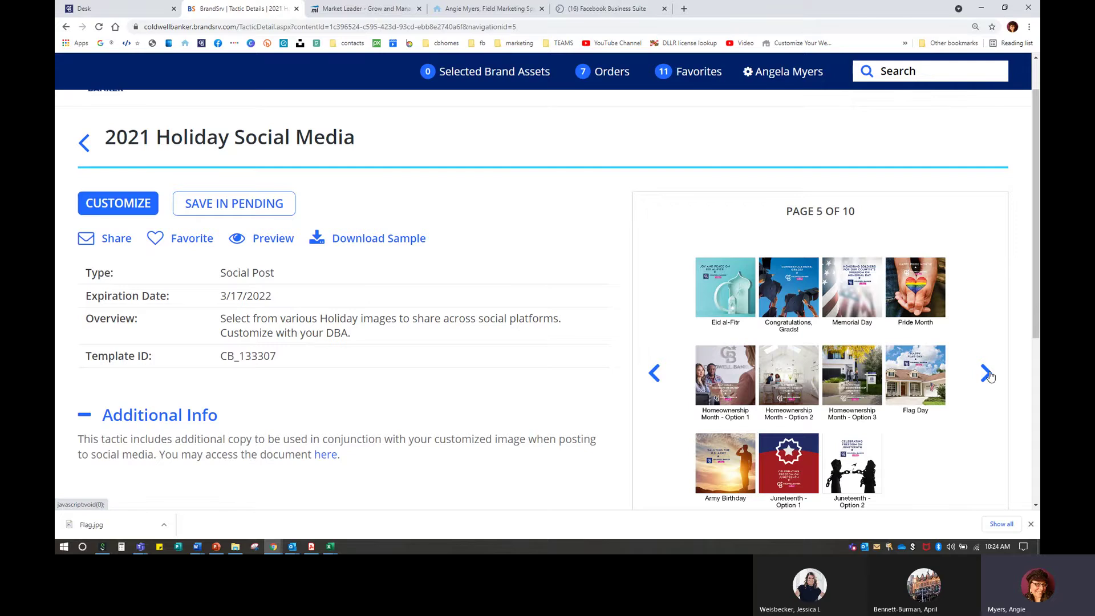
pyautogui.click(987, 374)
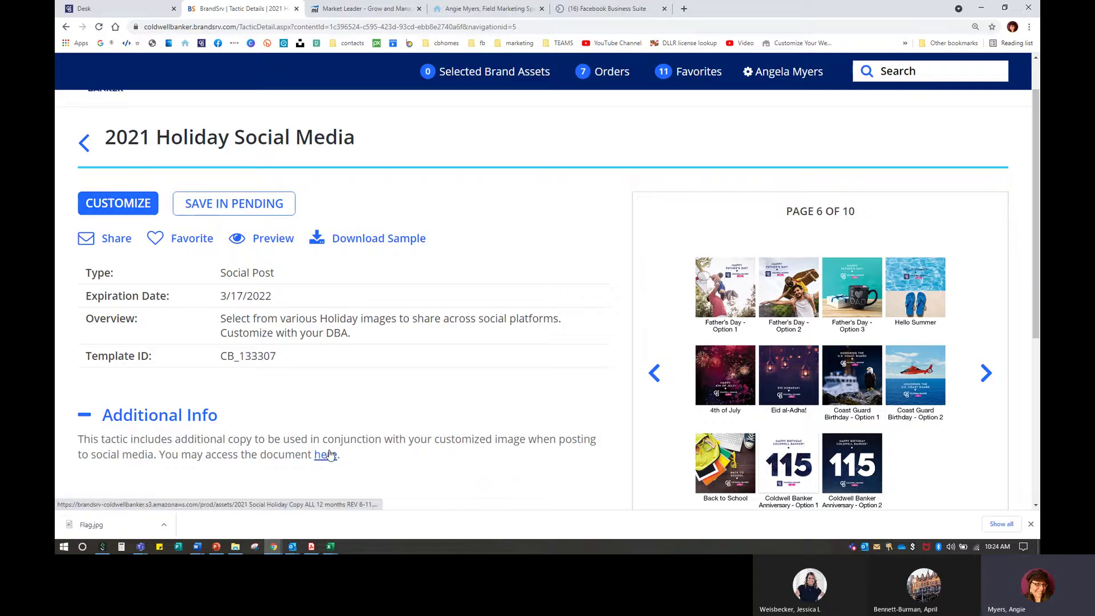
# Open the tactic's additional holiday copy document and find the 4th of July entry in the July Holiday Social Post Copy table.
pyautogui.scroll(-1, 330, 455)
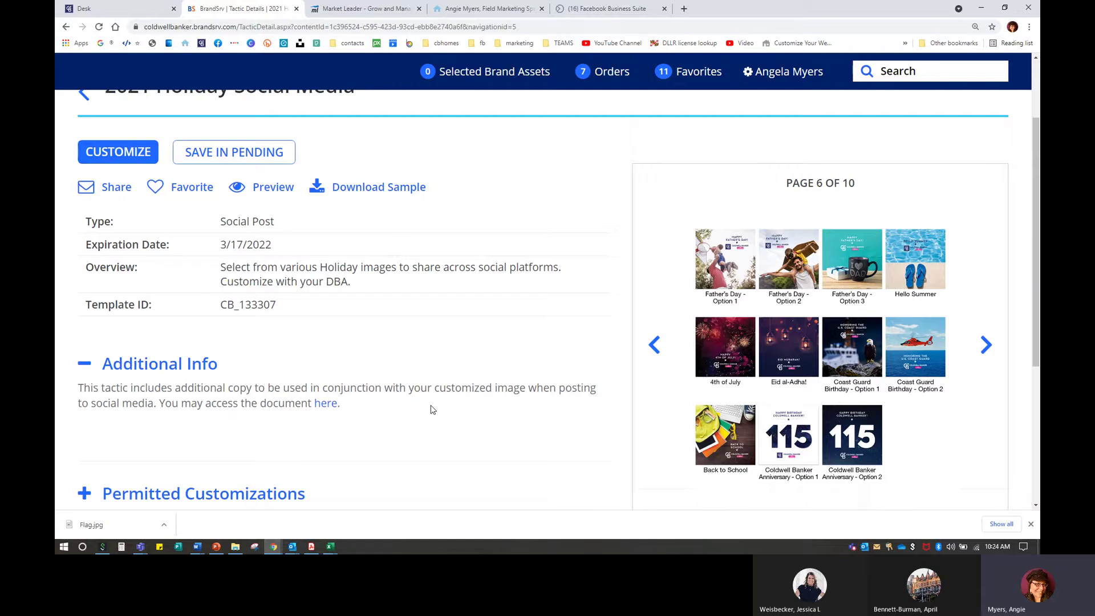
pyautogui.click(324, 406)
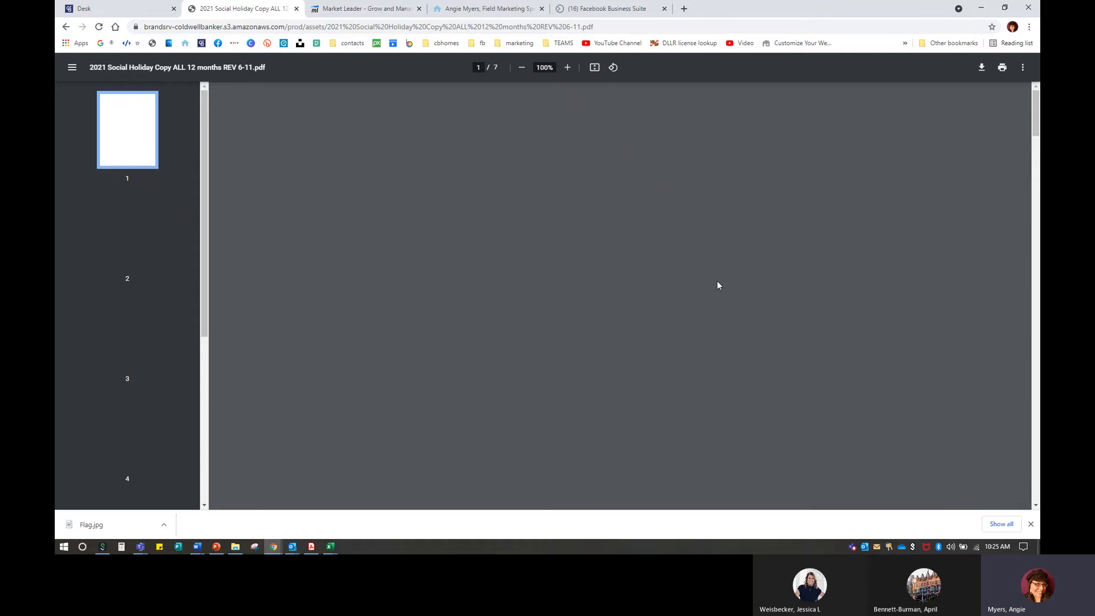
pyautogui.scroll(-15, 718, 285)
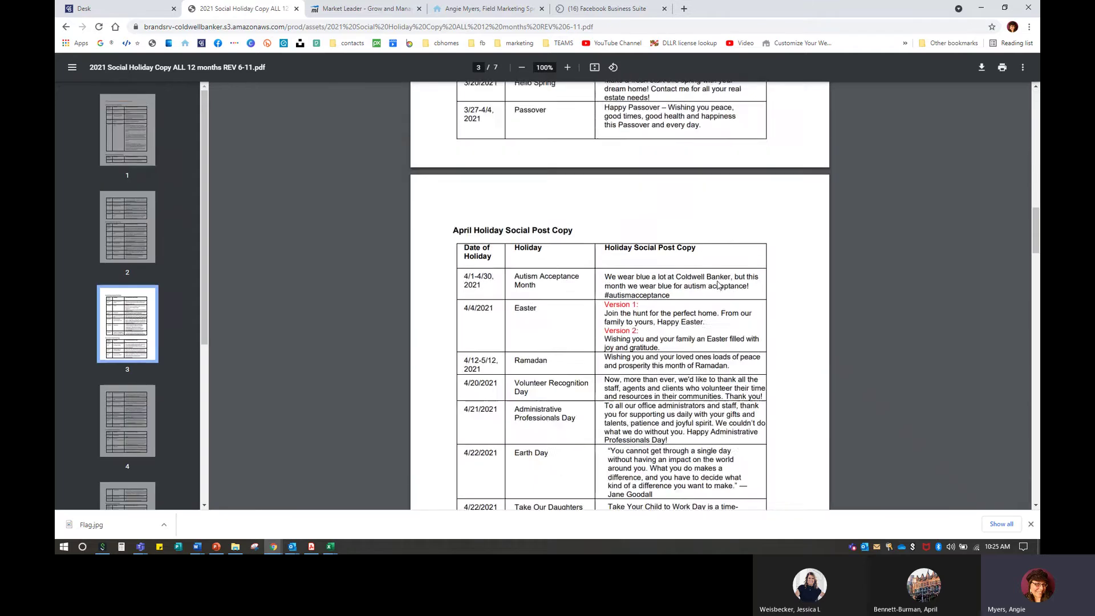
pyautogui.scroll(-4, 718, 285)
pyautogui.scroll(7, 718, 281)
pyautogui.scroll(-4, 718, 280)
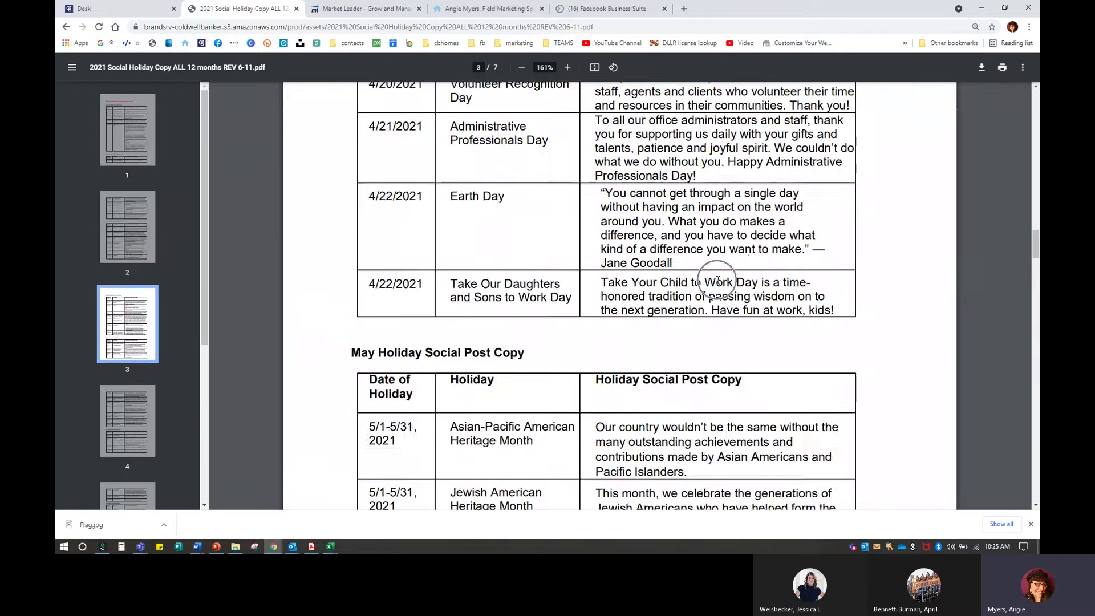
pyautogui.scroll(-20, 717, 280)
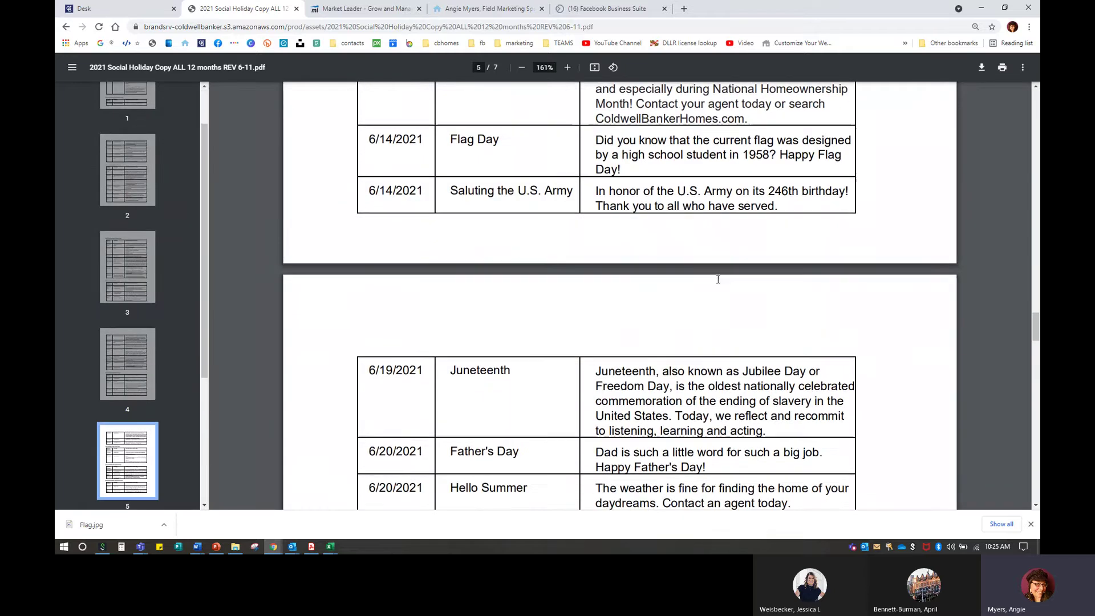
pyautogui.scroll(-2, 718, 279)
pyautogui.scroll(-5, 718, 279)
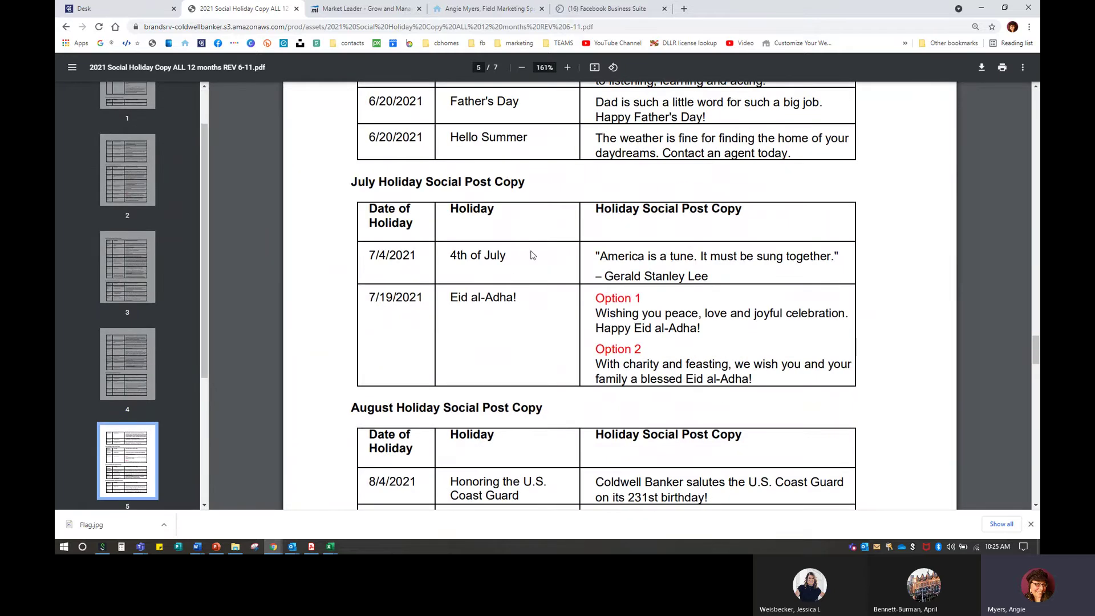
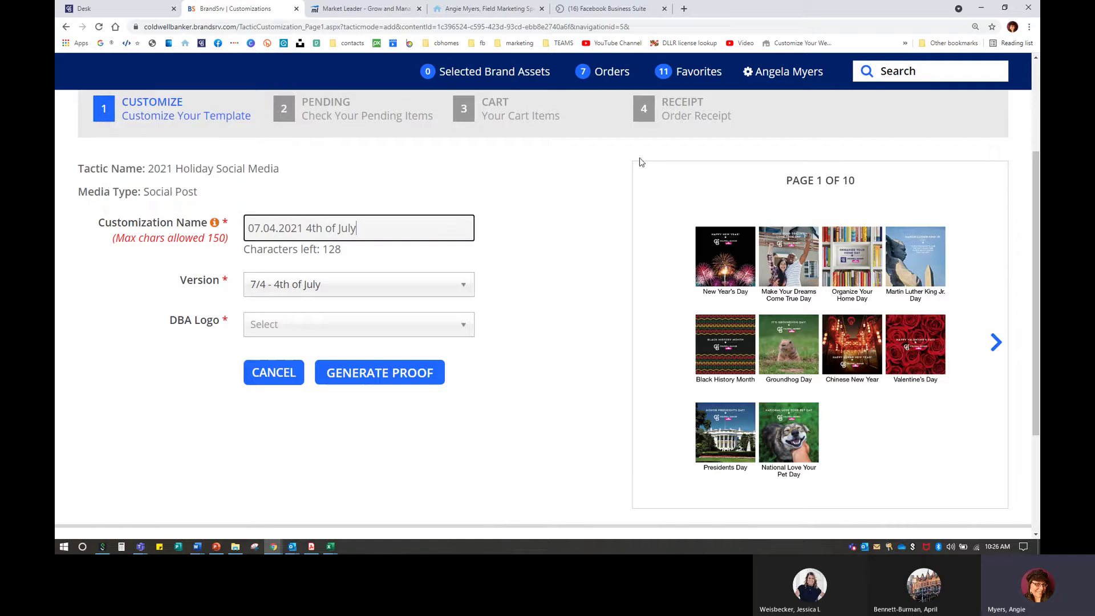
# Set the DBA logo to Coldwell Banker Realty (CBR) and generate the proof for the 4th of July customization.
pyautogui.moveTo(605, 84)
pyautogui.moveTo(147, 168); pyautogui.dragTo(305, 171)
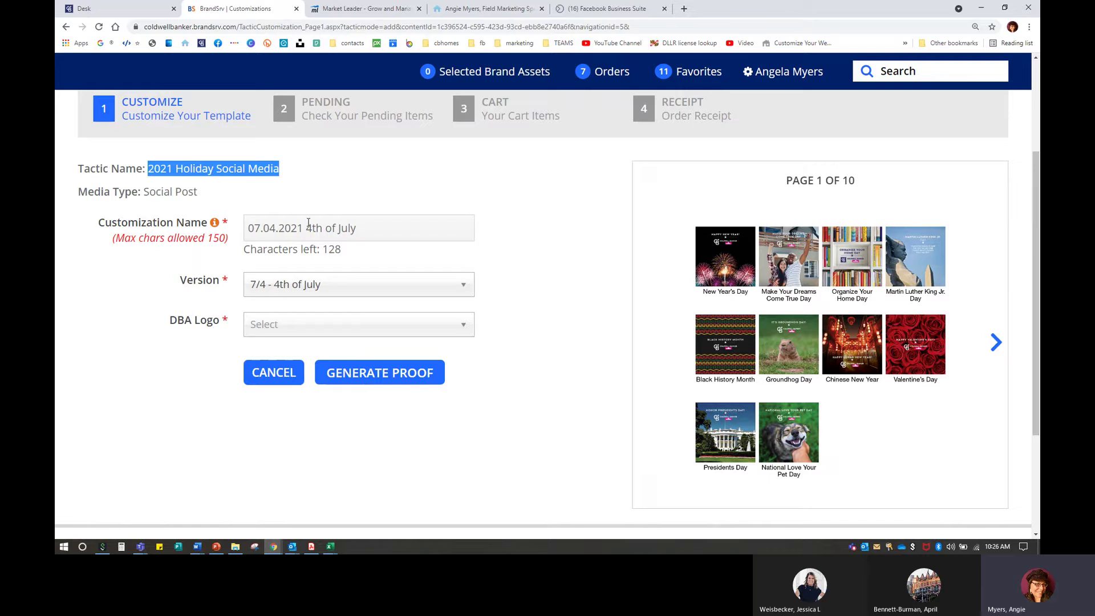
pyautogui.click(280, 323)
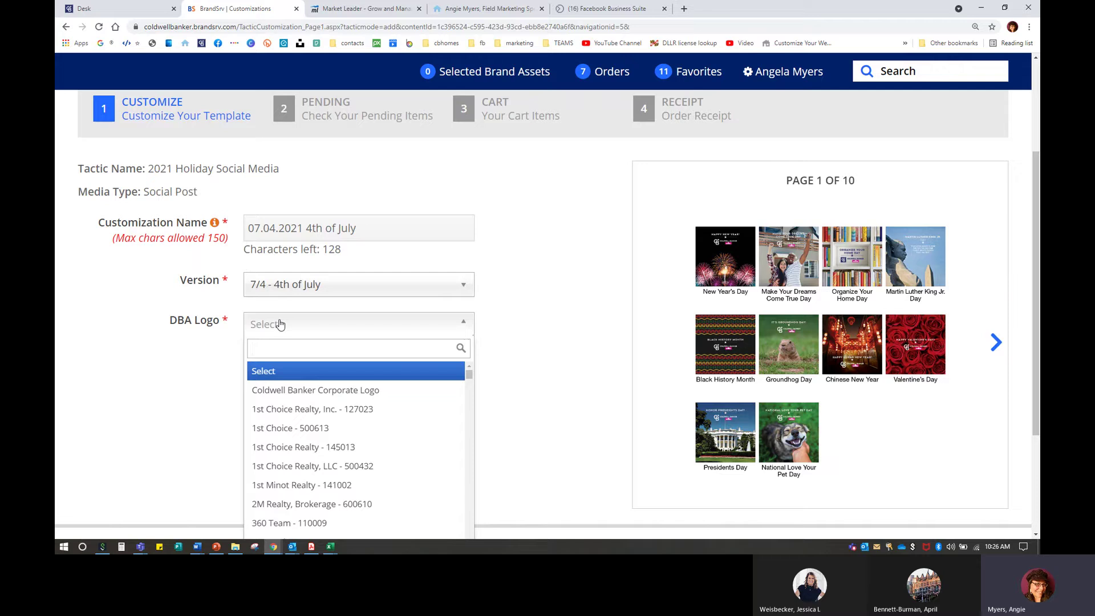
pyautogui.write('cbr')
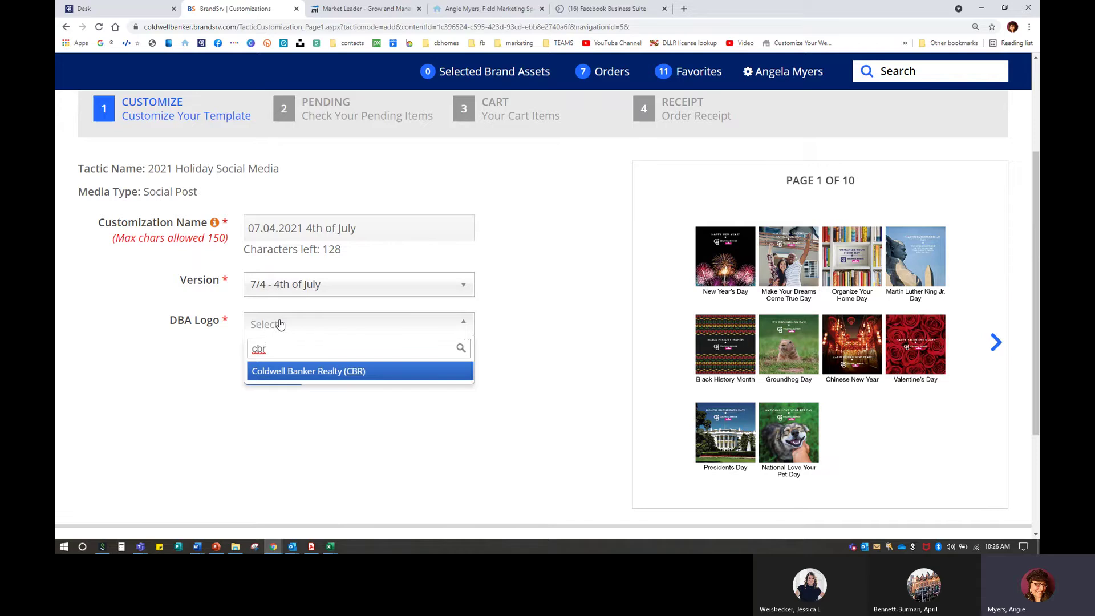
pyautogui.click(291, 374)
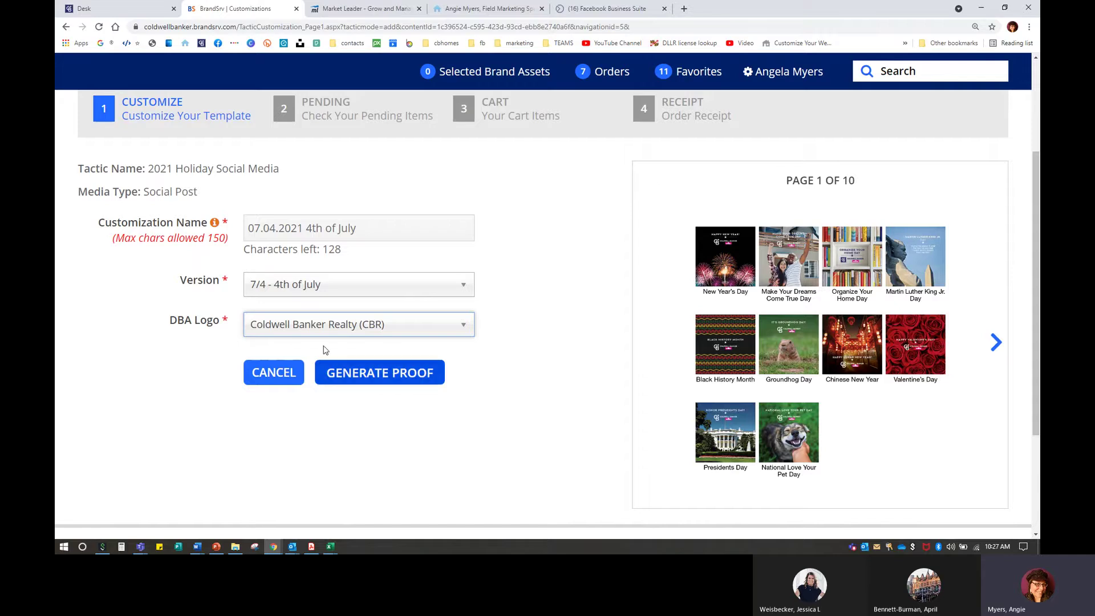
pyautogui.click(391, 372)
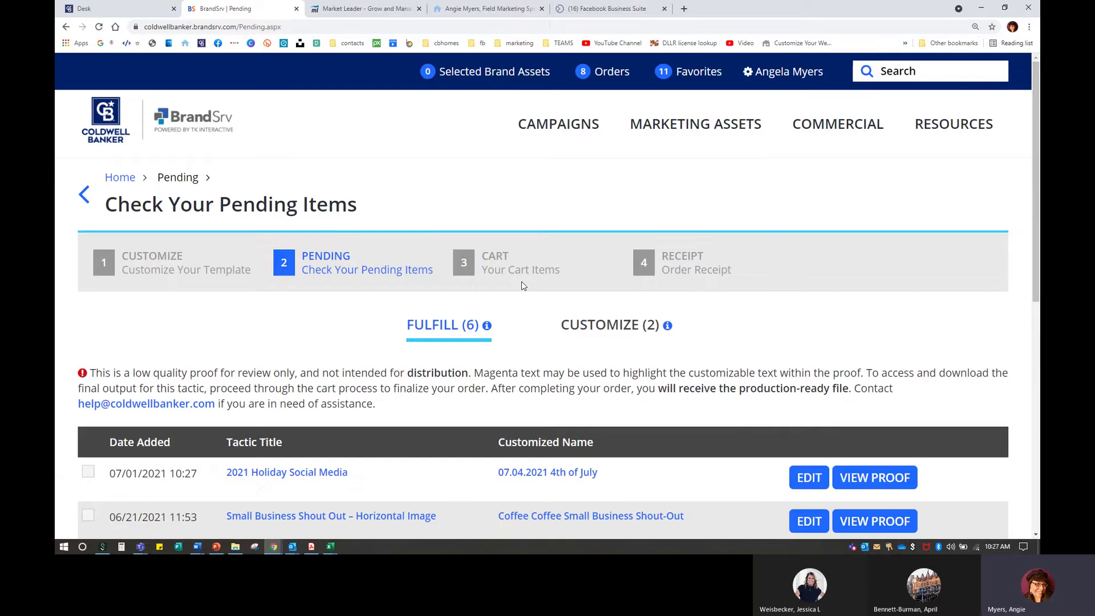
# View the full proof of the pending "07.04.2021 4th of July" item and close it.
pyautogui.scroll(-1, 524, 286)
pyautogui.scroll(-3, 523, 286)
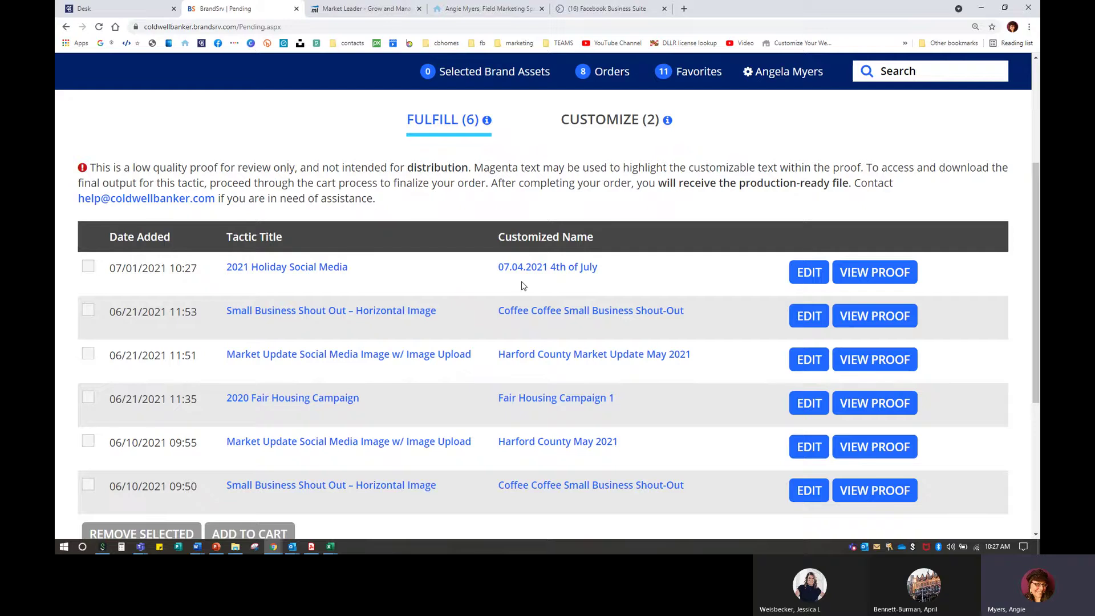
pyautogui.scroll(-3, 171, 302)
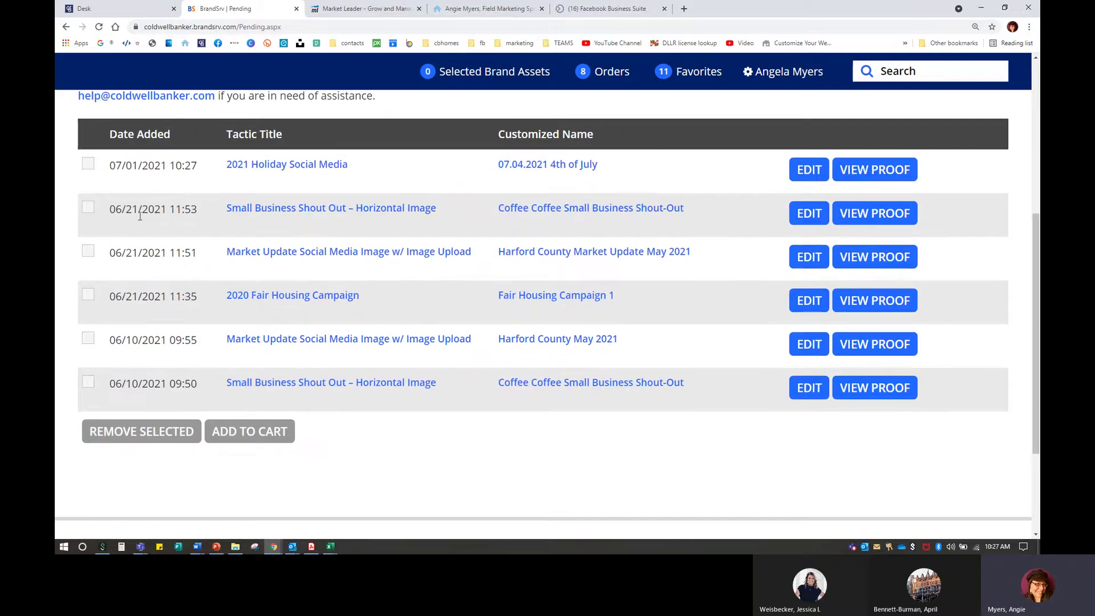
pyautogui.scroll(1, 778, 370)
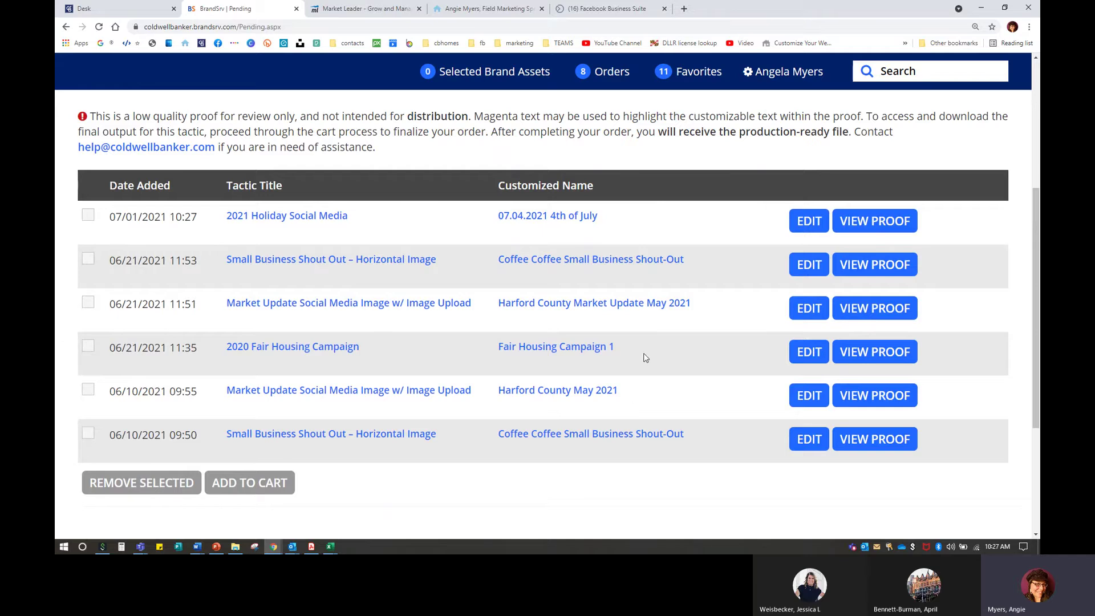
pyautogui.click(864, 224)
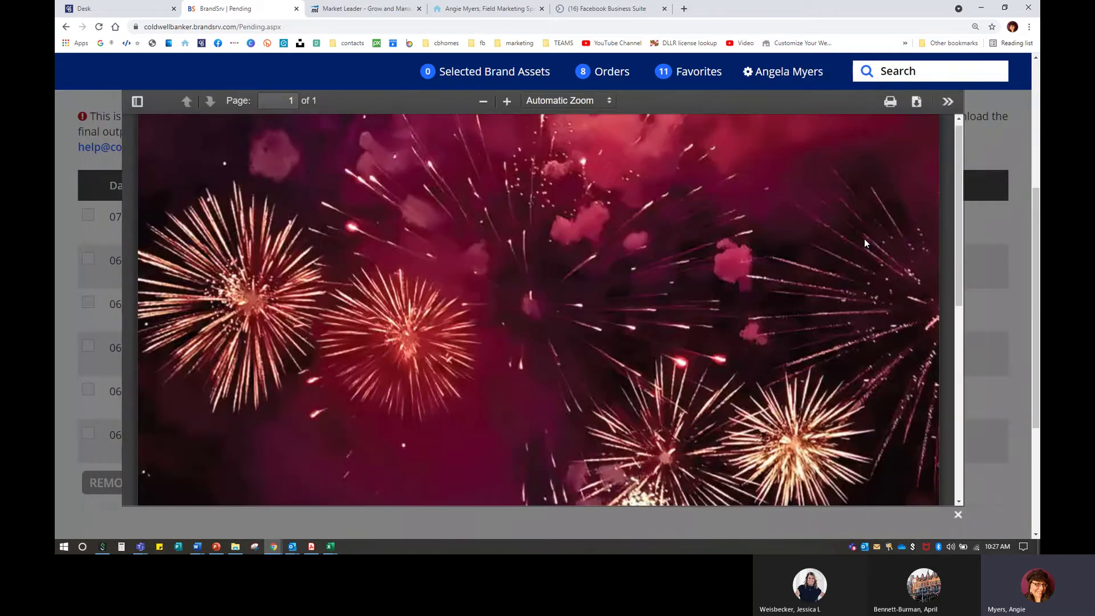
pyautogui.hotkey('ctrl', '-')
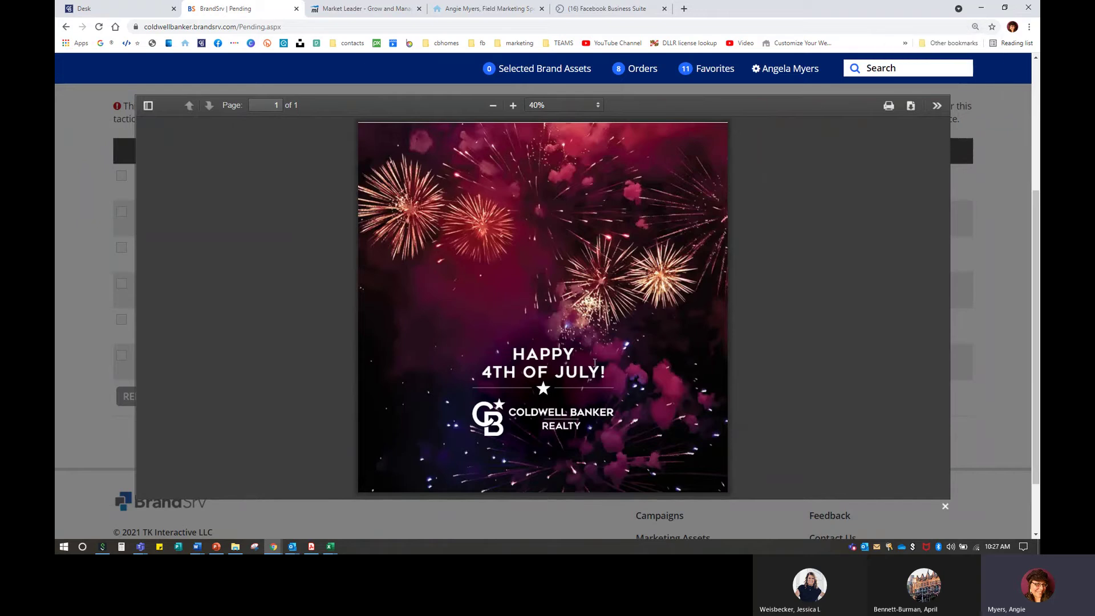
pyautogui.click(943, 505)
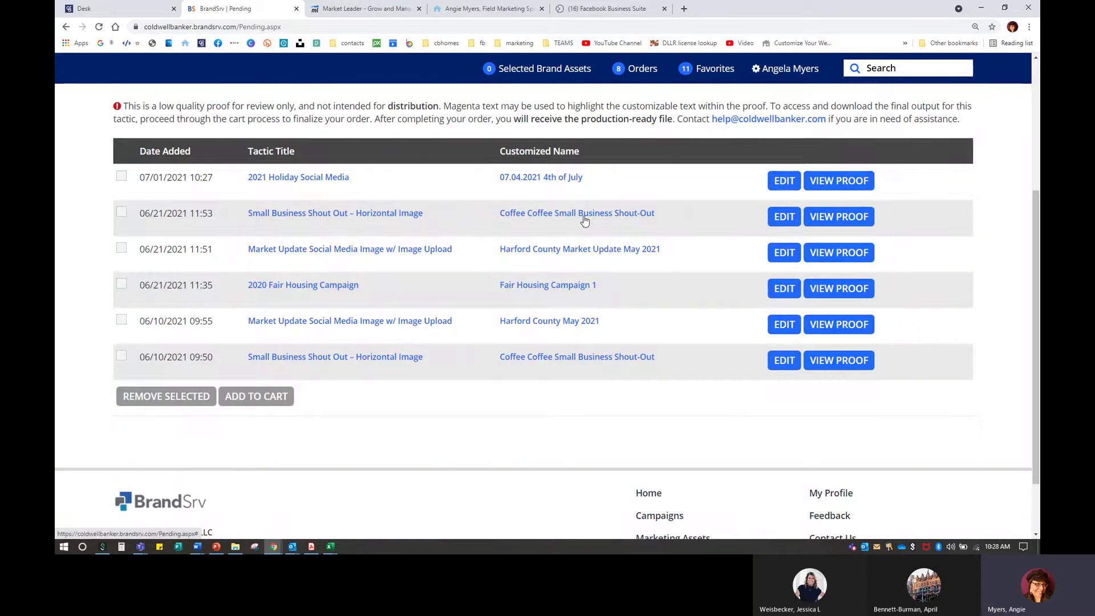
# Review the proofs of the three pending items added 06/21/2021: the Coffee Coffee shout-out, Harford County Market Update May 2021 and Fair Housing Campaign 1.
pyautogui.click(867, 218)
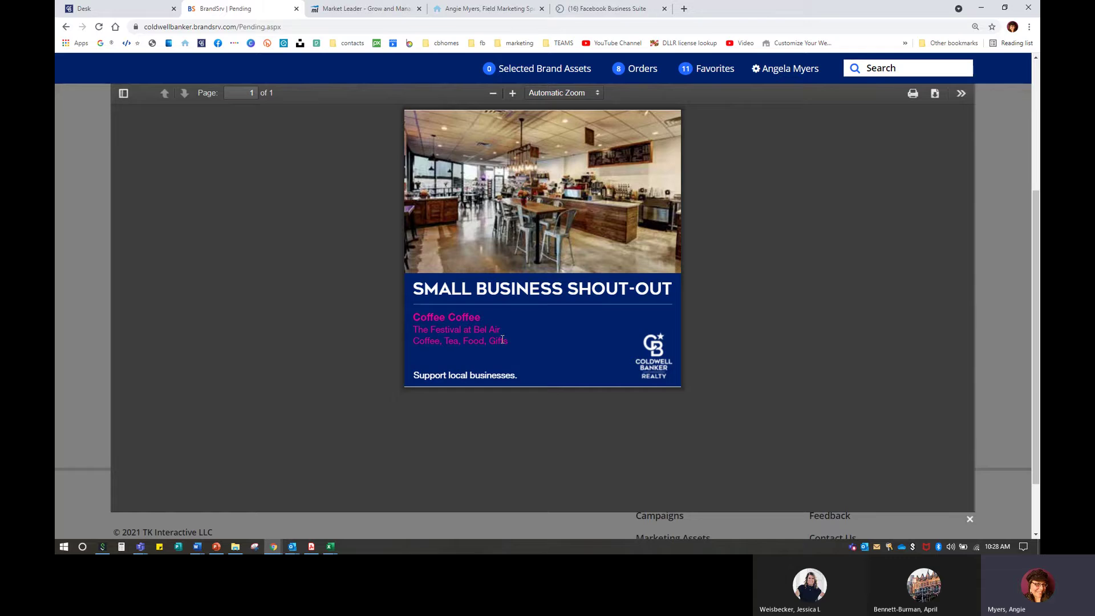
pyautogui.click(970, 520)
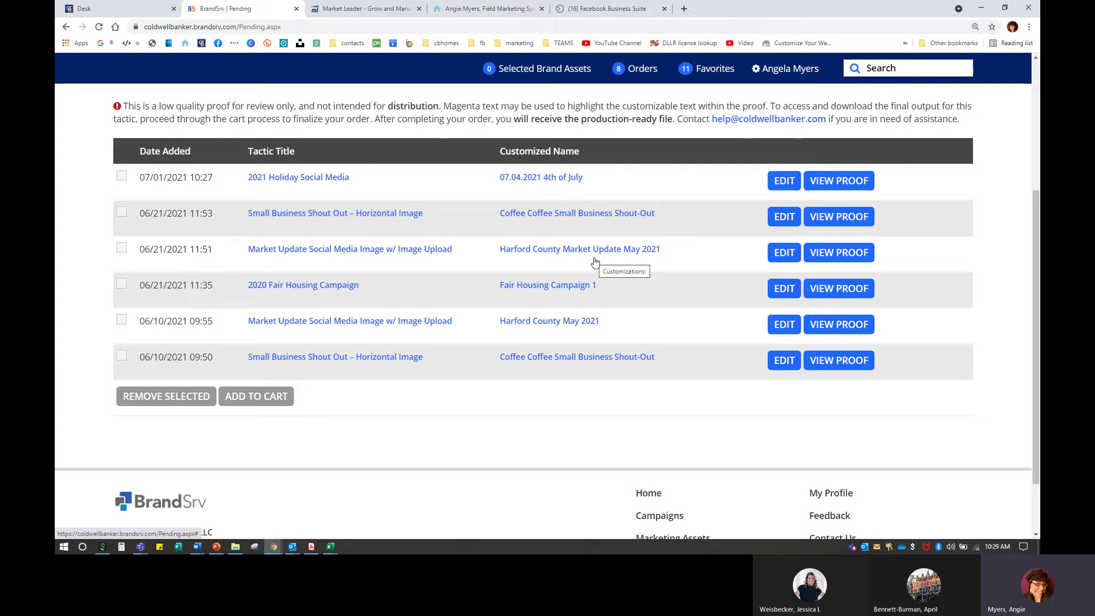
pyautogui.click(843, 255)
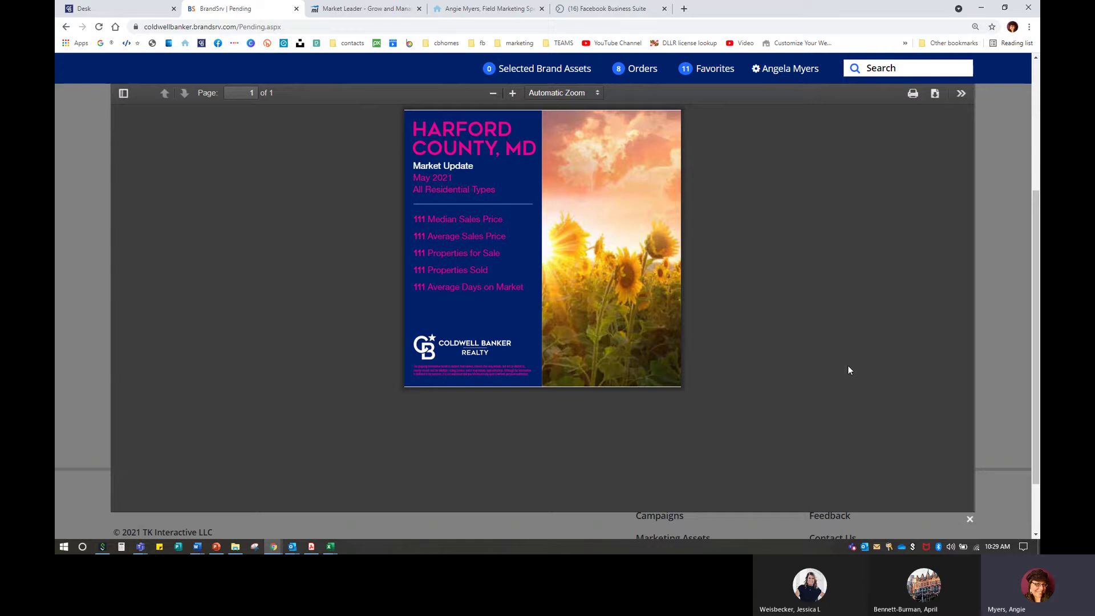
pyautogui.click(969, 519)
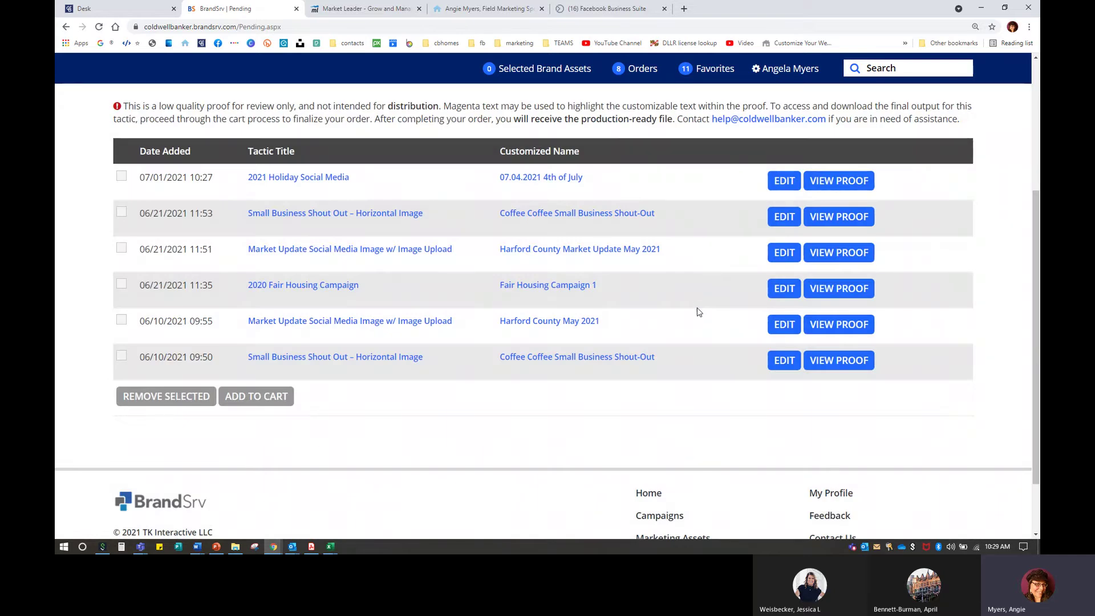
pyautogui.click(849, 291)
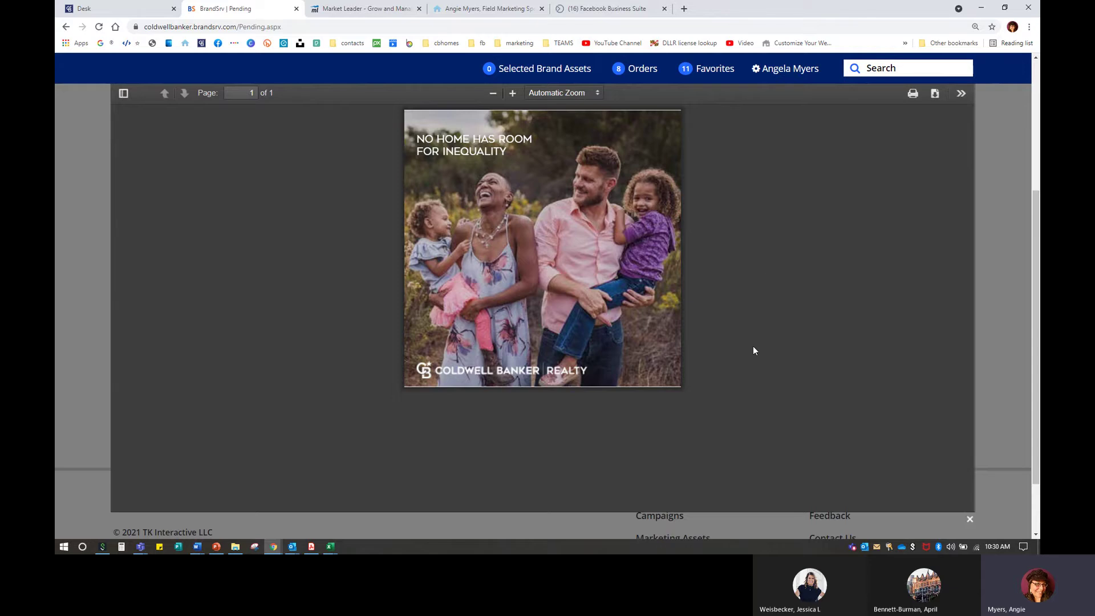
pyautogui.click(970, 518)
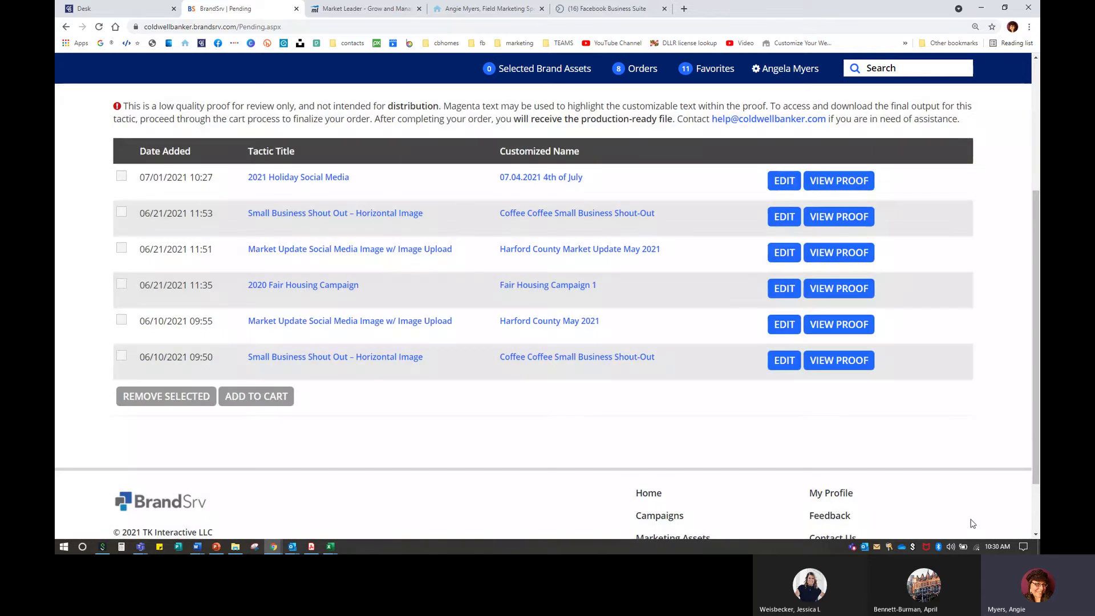
# Review the proofs of the two pending items added 06/10/2021: the Coffee Coffee shout-out and Harford County May 2021.
pyautogui.click(834, 361)
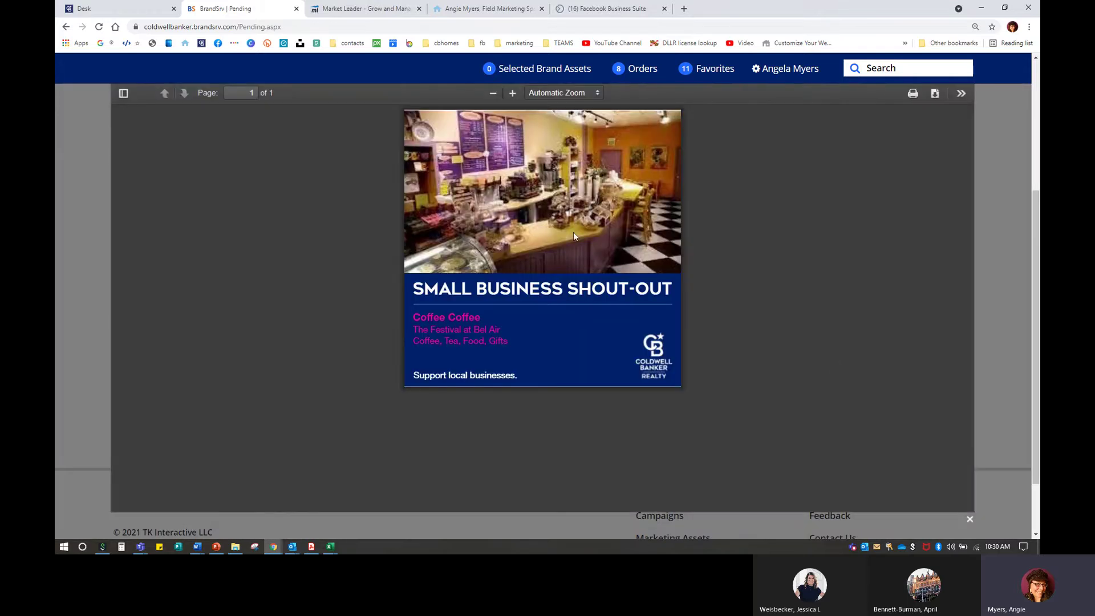
pyautogui.click(969, 520)
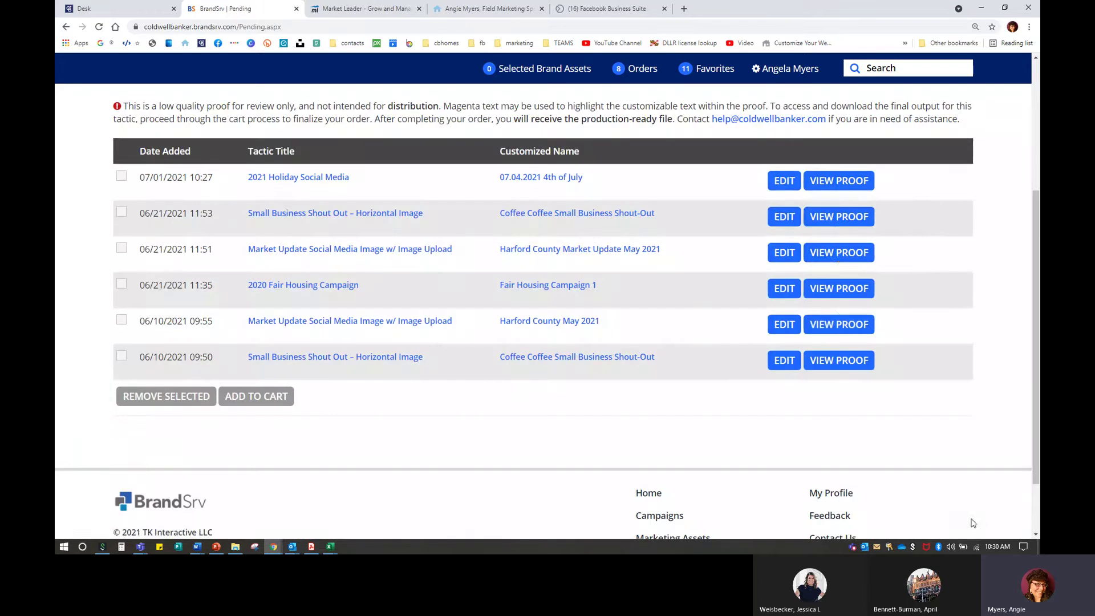
pyautogui.click(840, 326)
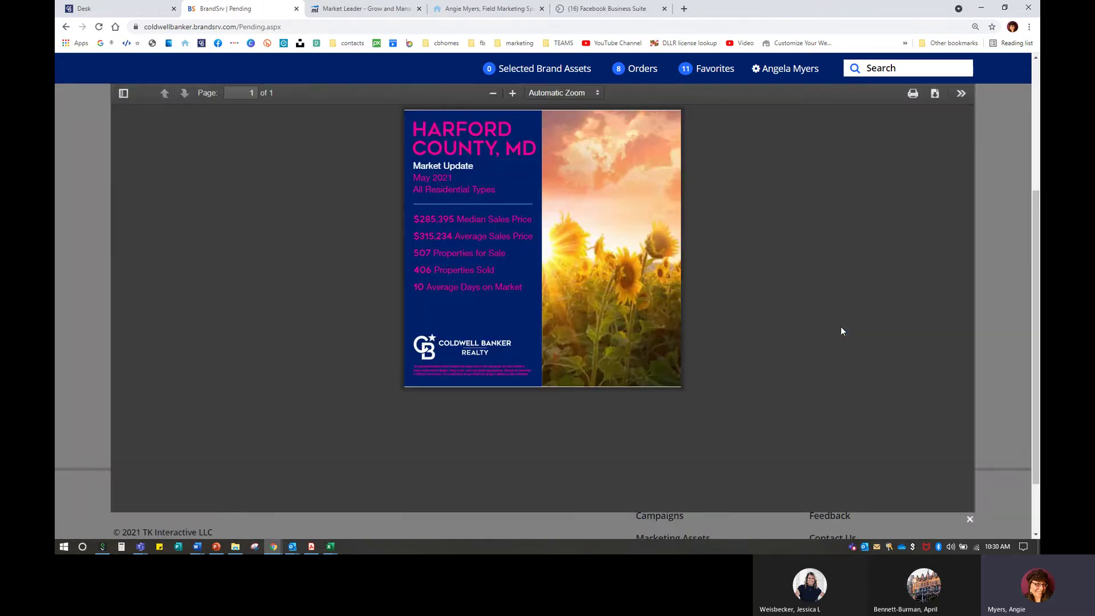
pyautogui.click(969, 519)
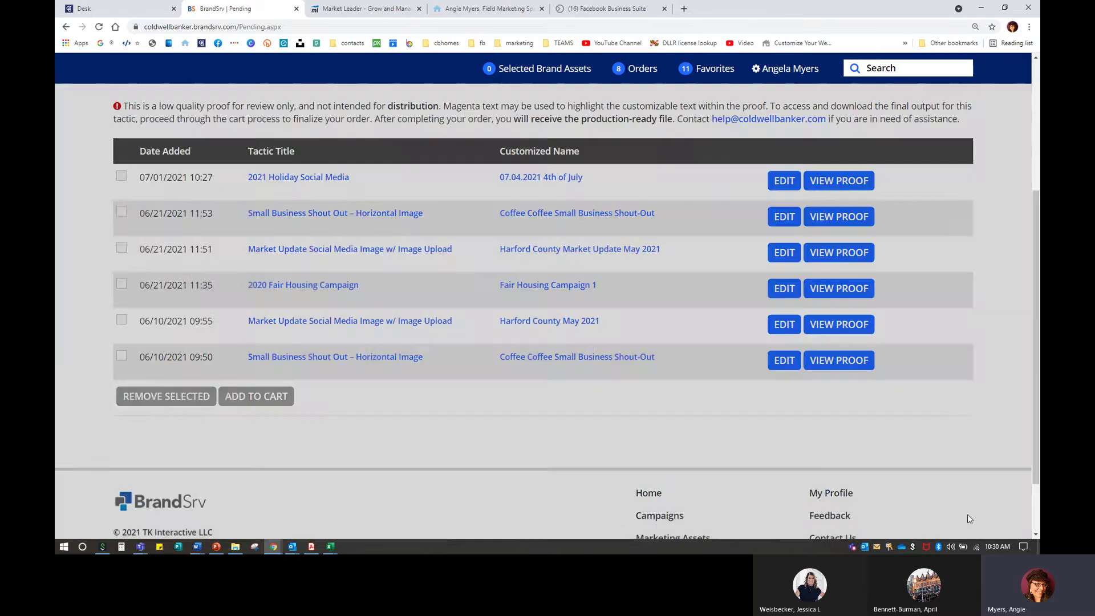
# Add the pending "07.04.2021 4th of July" item to the cart and submit the order.
pyautogui.click(122, 178)
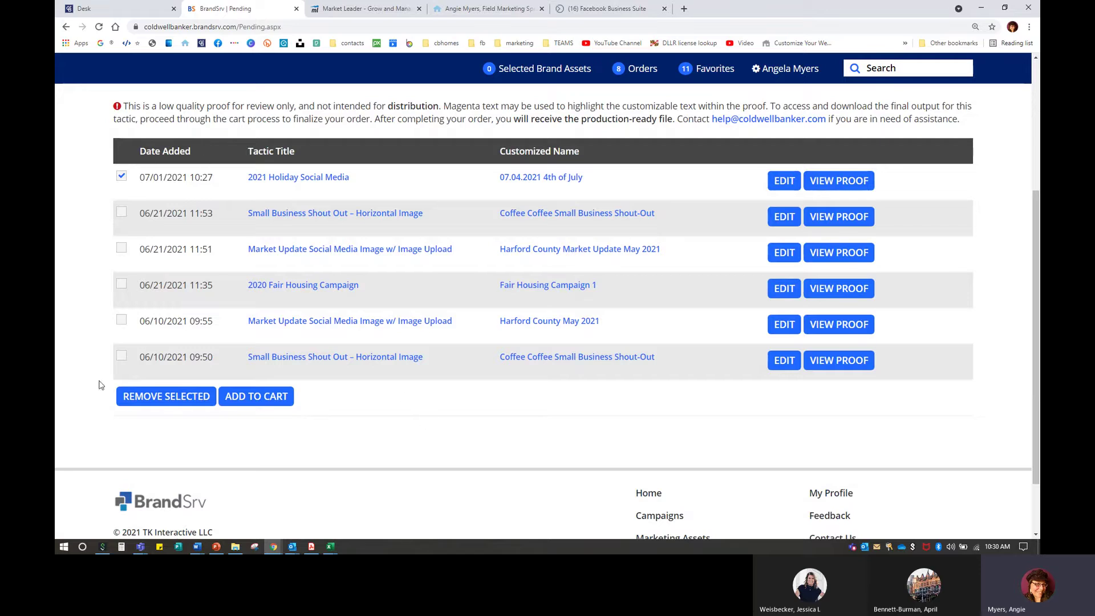
pyautogui.click(256, 399)
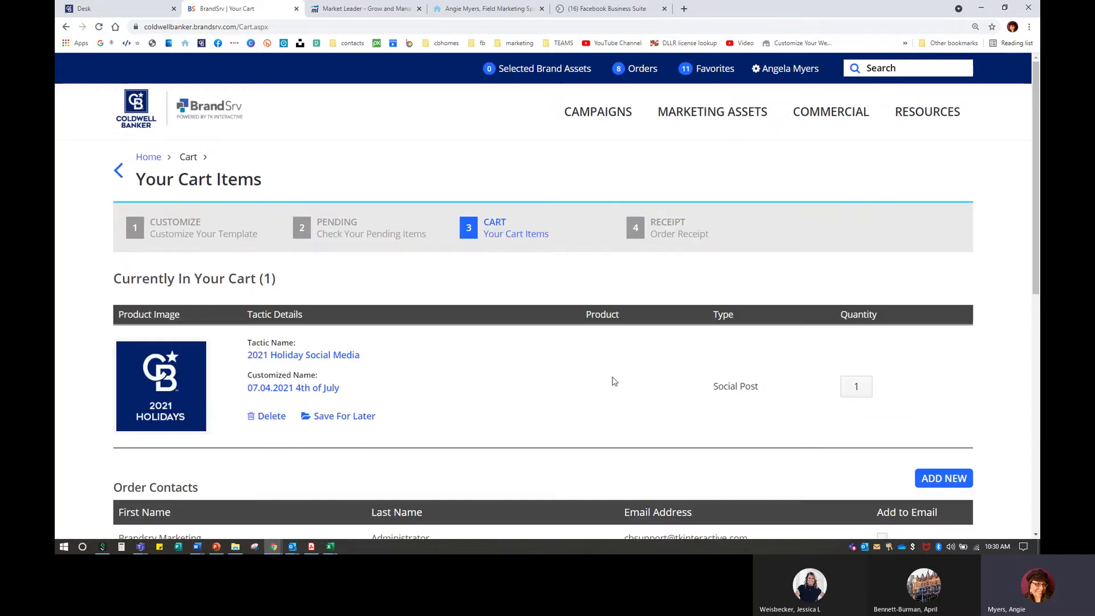
pyautogui.scroll(-3, 619, 374)
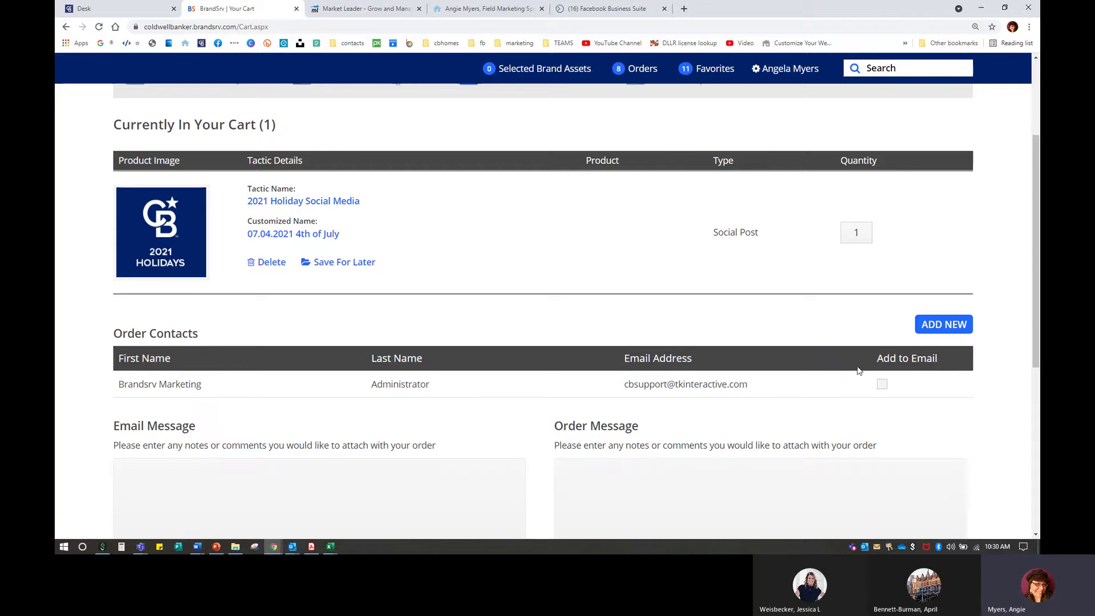
pyautogui.scroll(-5, 859, 370)
pyautogui.click(909, 352)
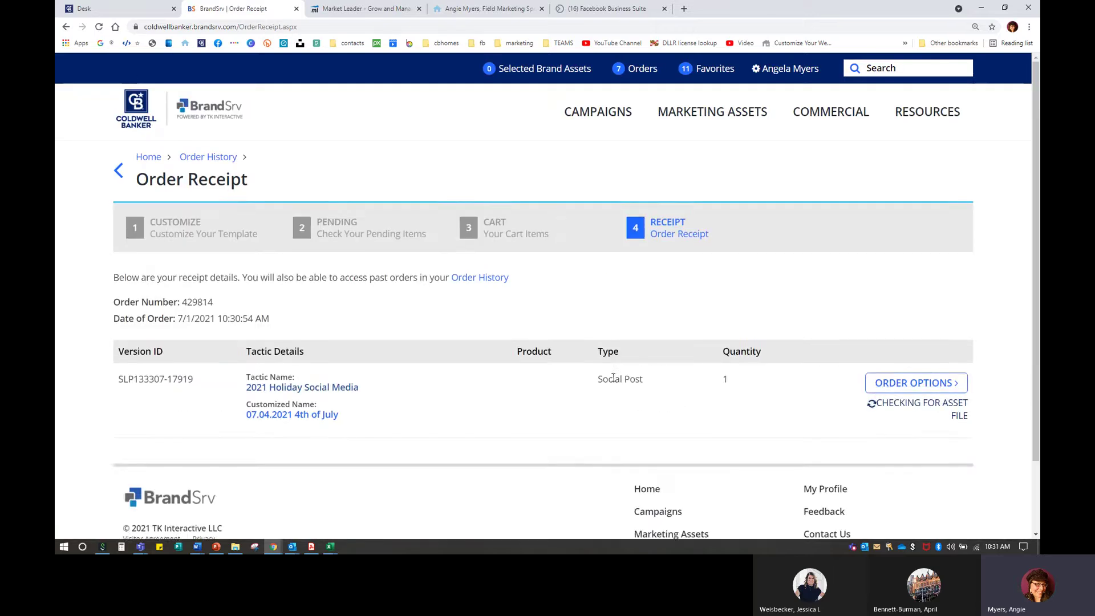
# Get the finished file of the ordered 07.04.2021 4th of July social post and open the downloaded image.
pyautogui.scroll(-3, 623, 357)
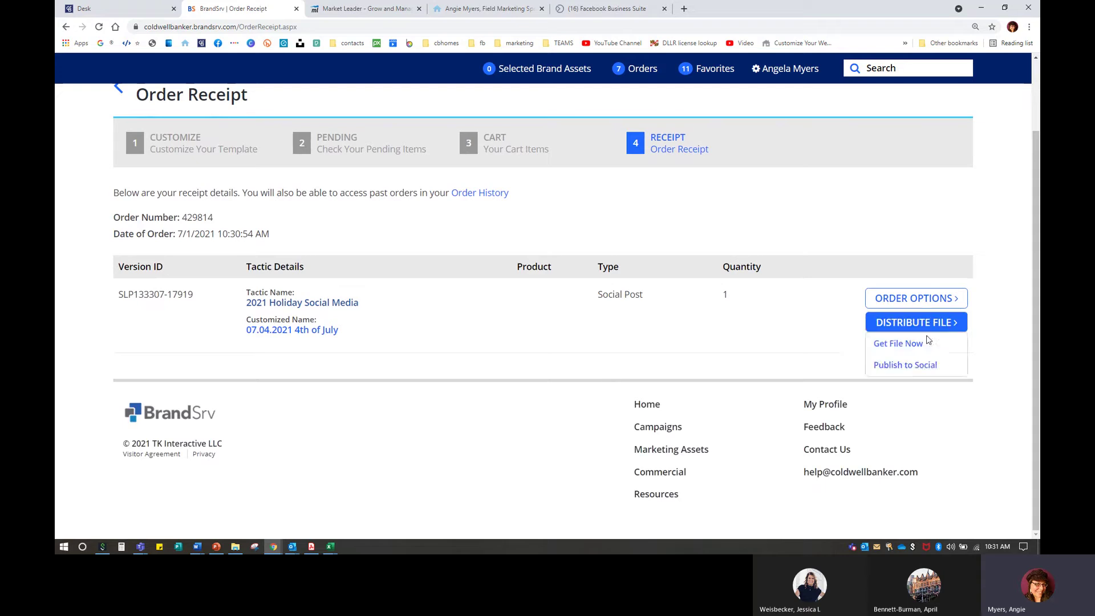
pyautogui.click(873, 297)
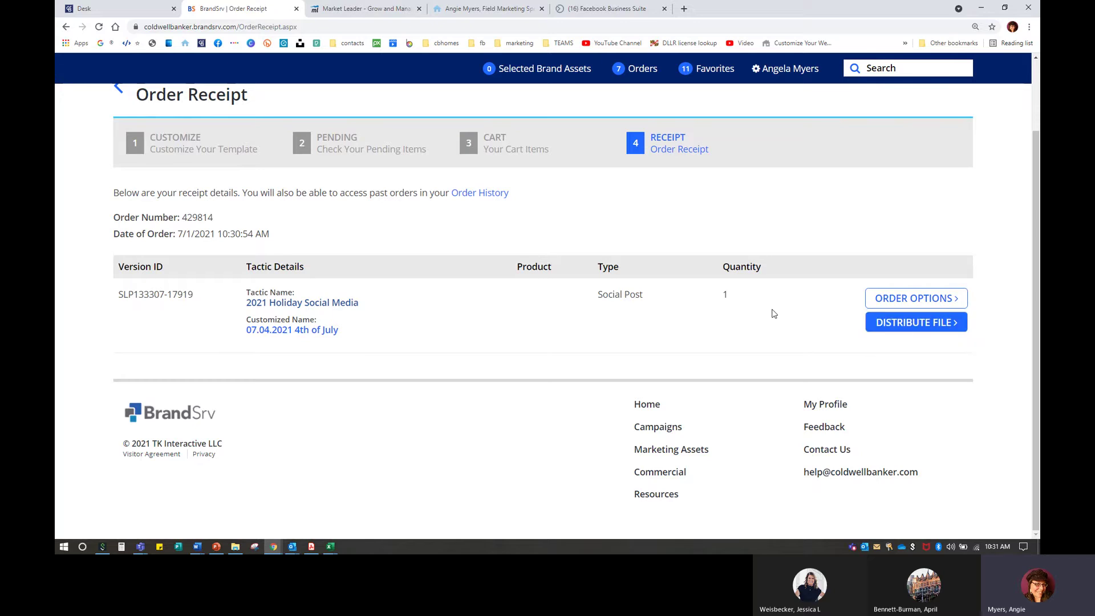
pyautogui.click(885, 329)
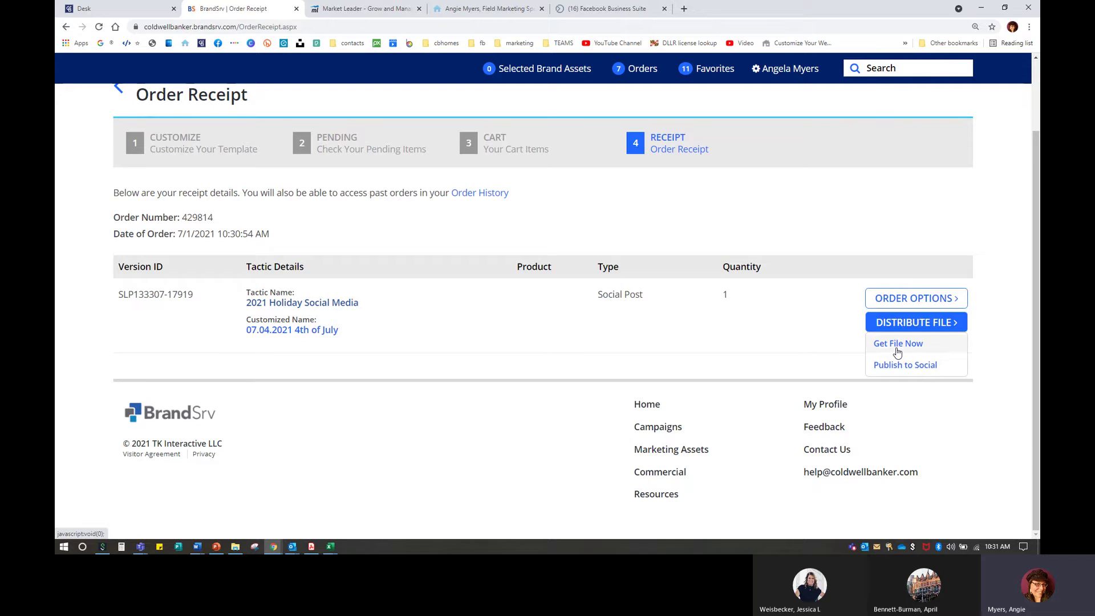
pyautogui.click(897, 352)
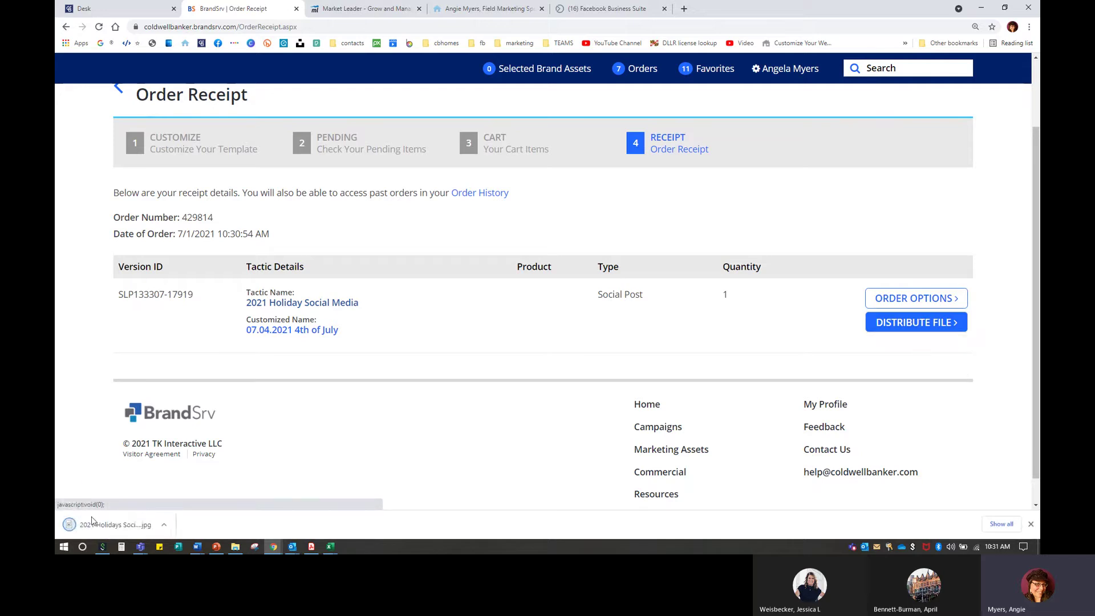
pyautogui.click(97, 528)
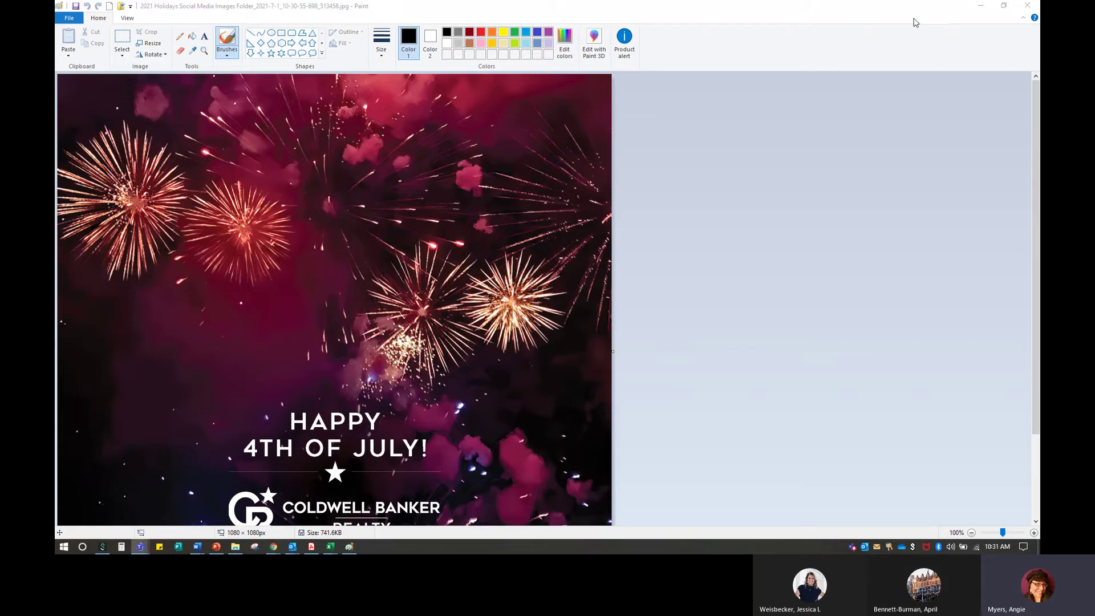
# Start saving a copy of the fireworks image in the OneDrive folder 1-PICTURES > BrandSrv > cb holidays > 7-july.
pyautogui.click(72, 19)
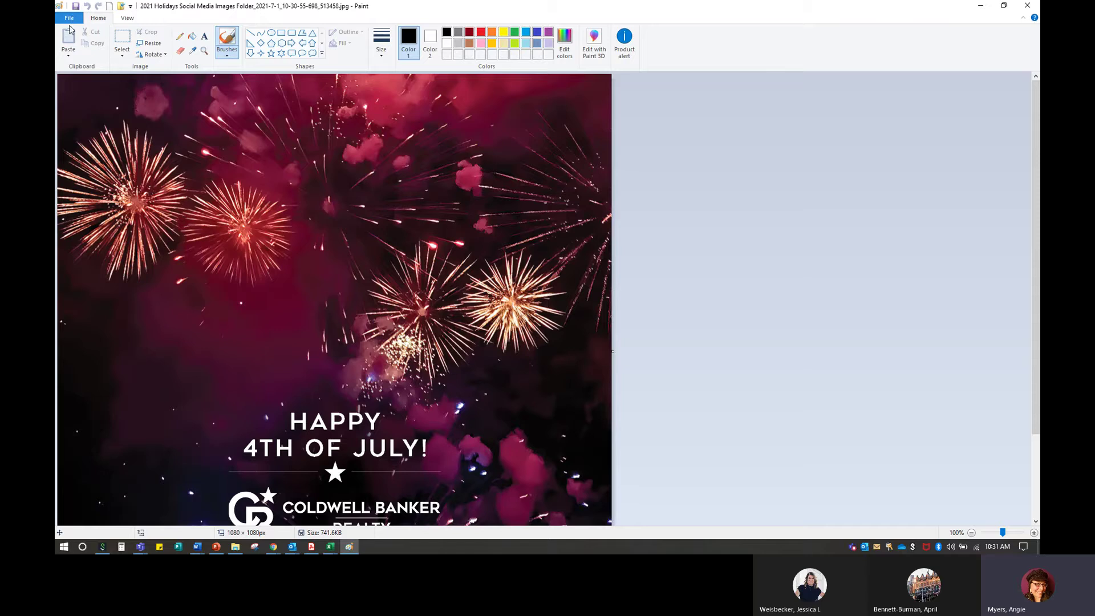
pyautogui.click(69, 17)
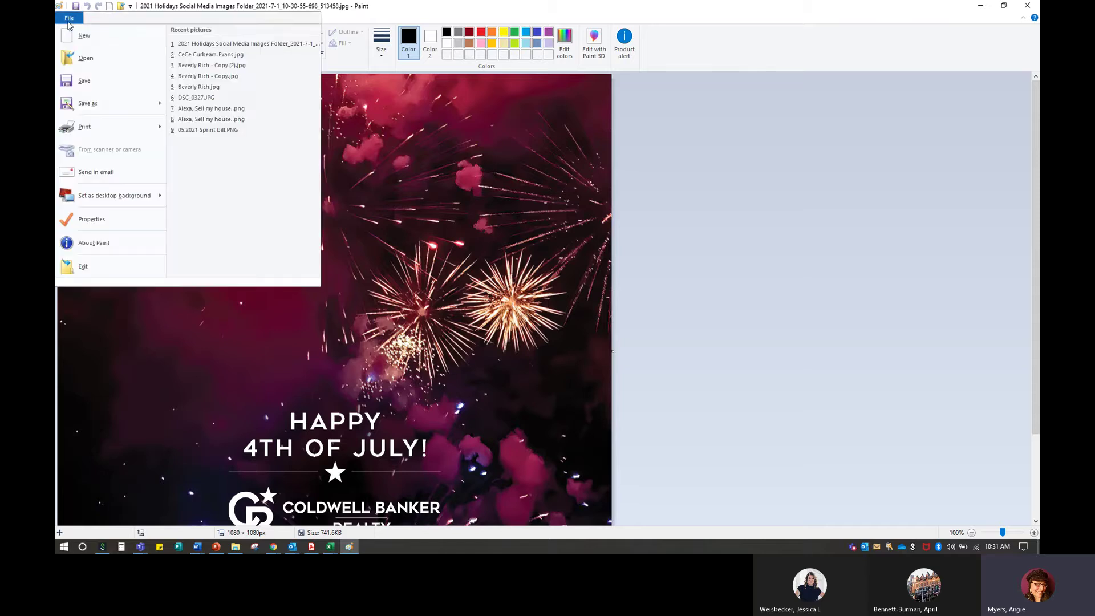
pyautogui.click(76, 108)
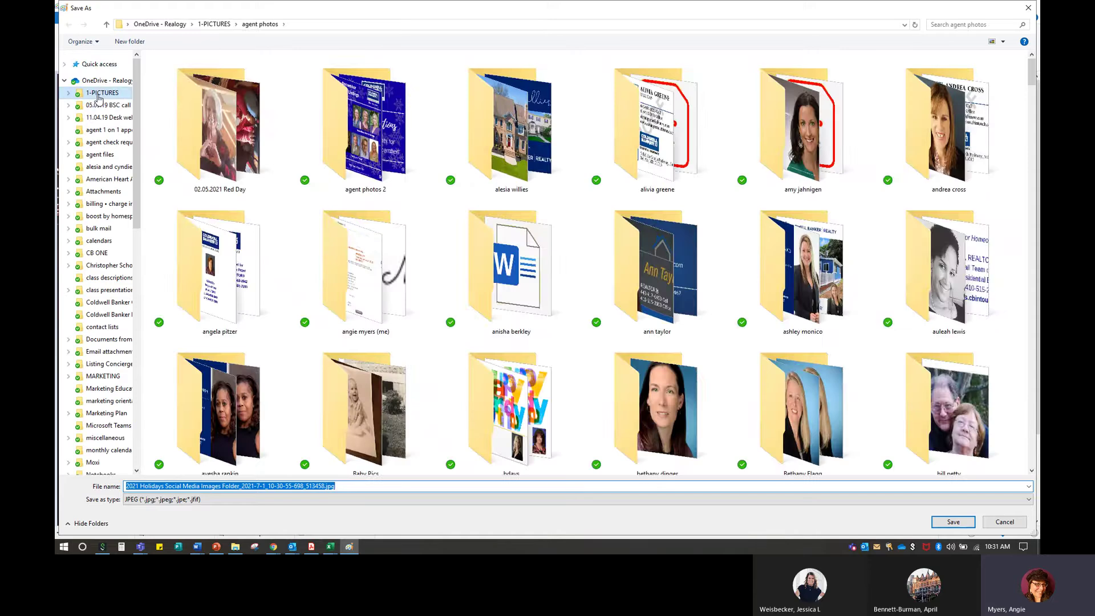
pyautogui.click(98, 93)
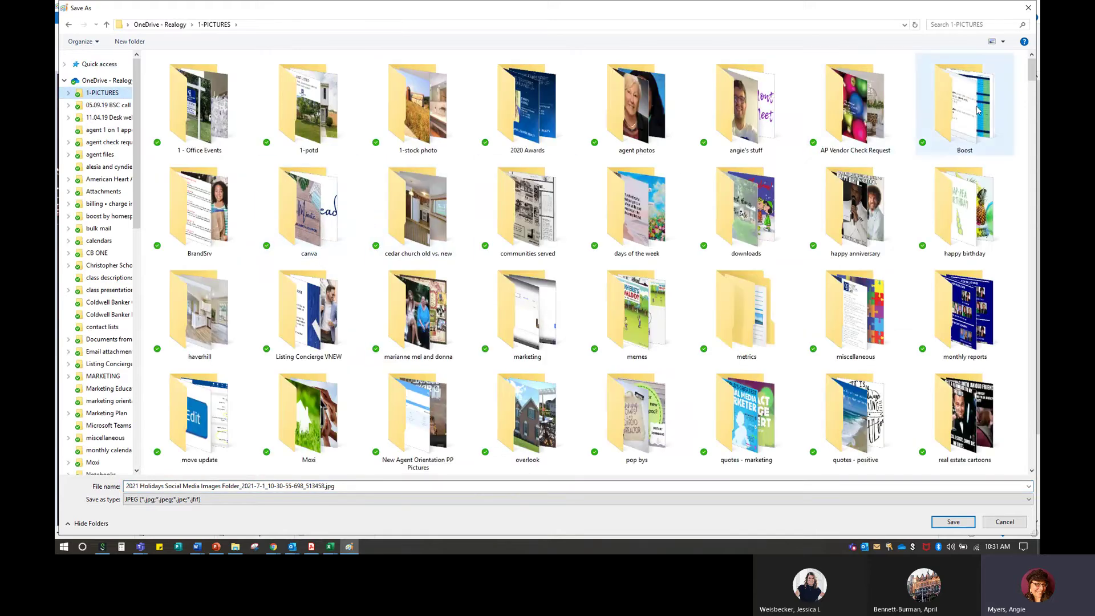
pyautogui.doubleClick(196, 200)
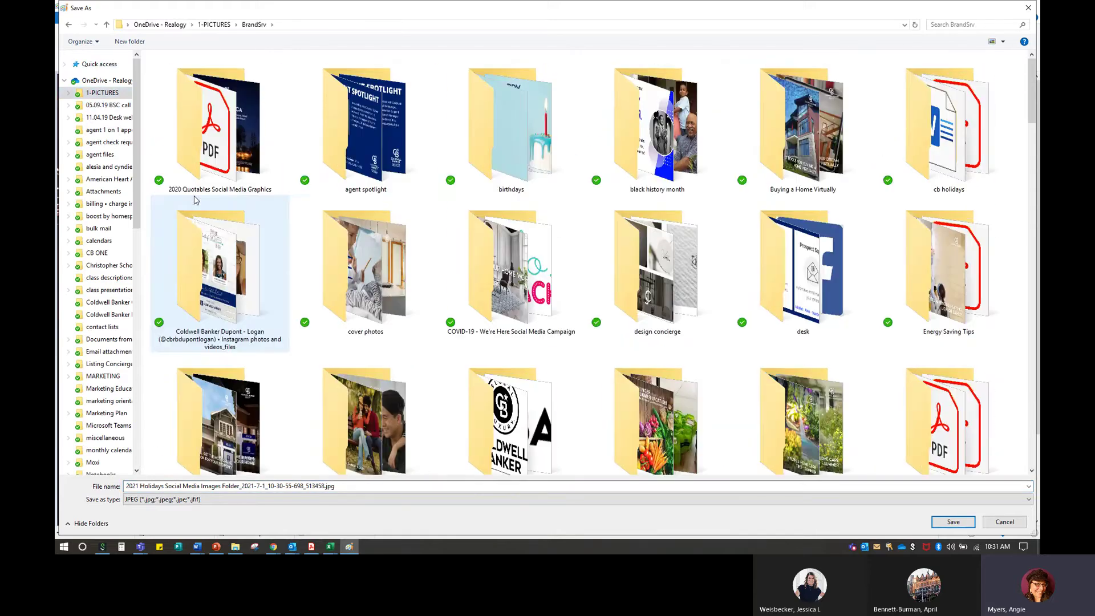
pyautogui.doubleClick(911, 163)
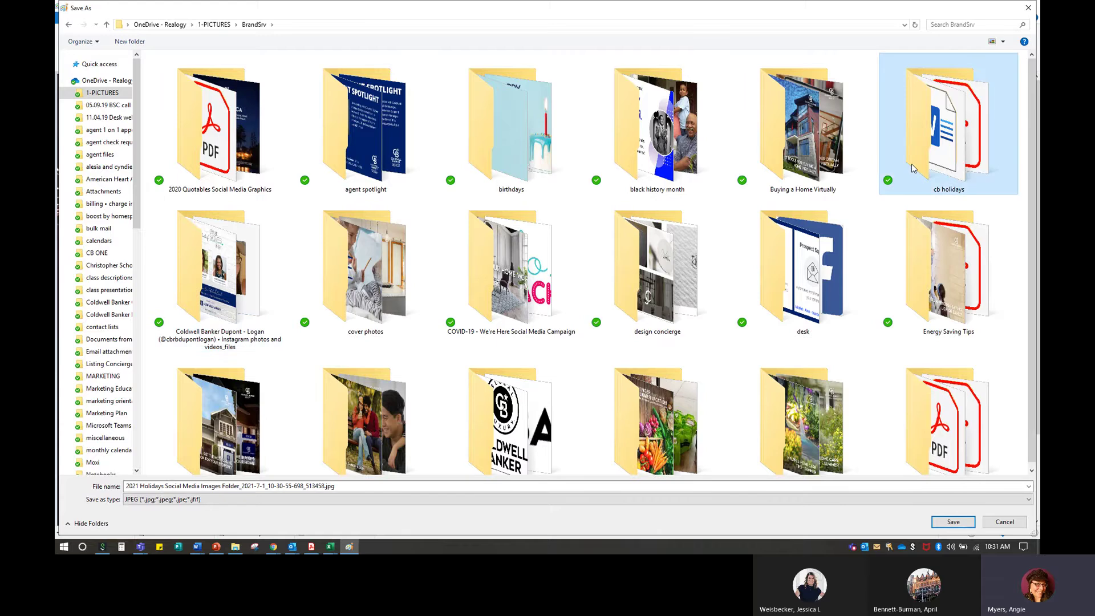
pyautogui.doubleClick(207, 251)
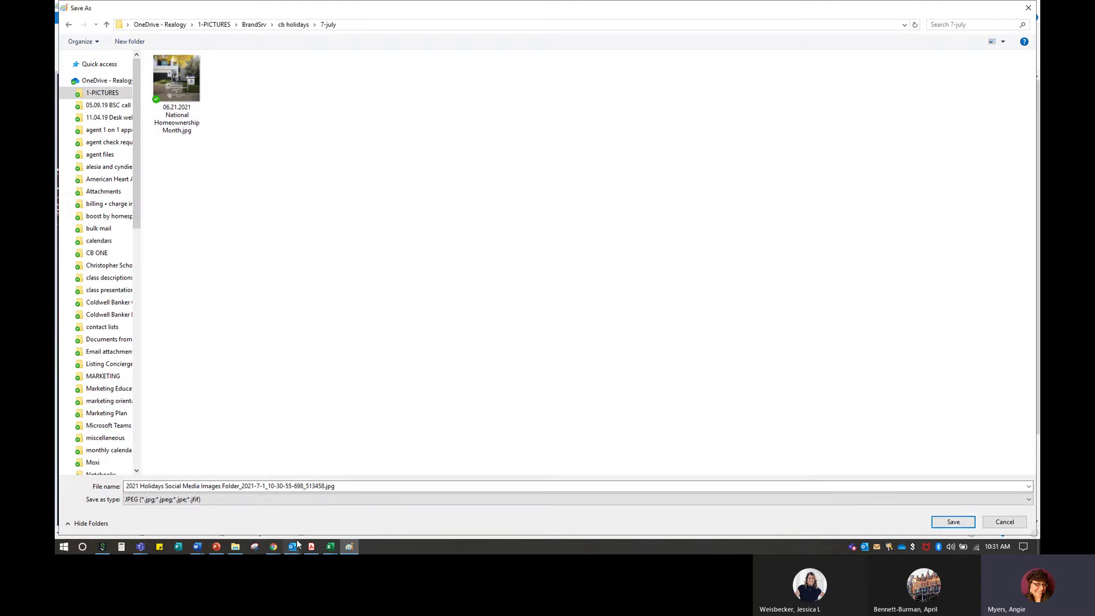
# Name the image copy "07.04.2021 4th of July", save it as a JPEG and close the image editor.
pyautogui.click(195, 488)
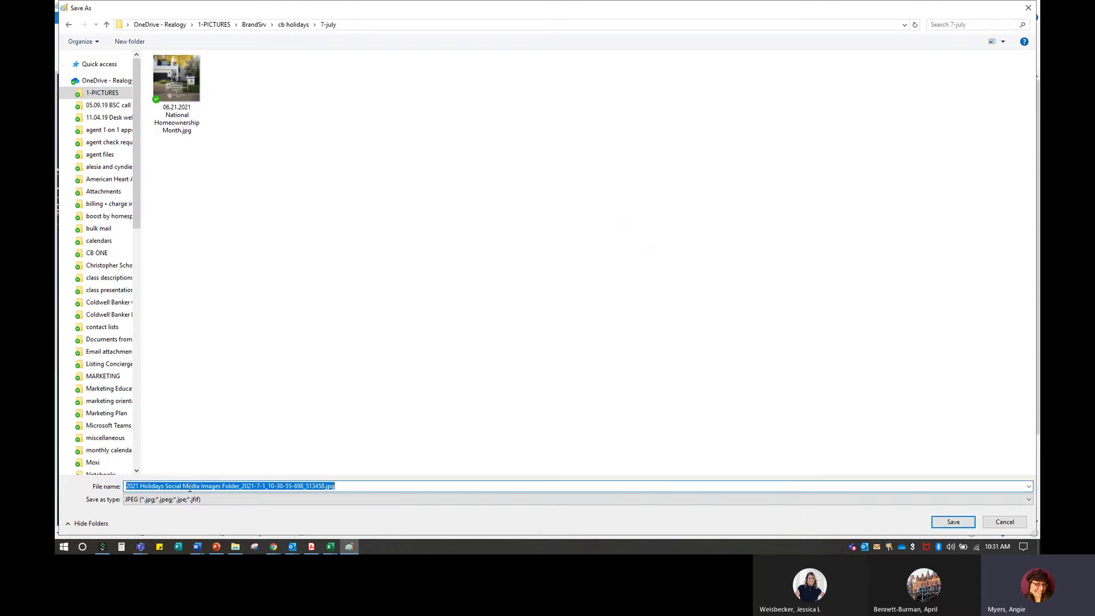
pyautogui.write('07.04')
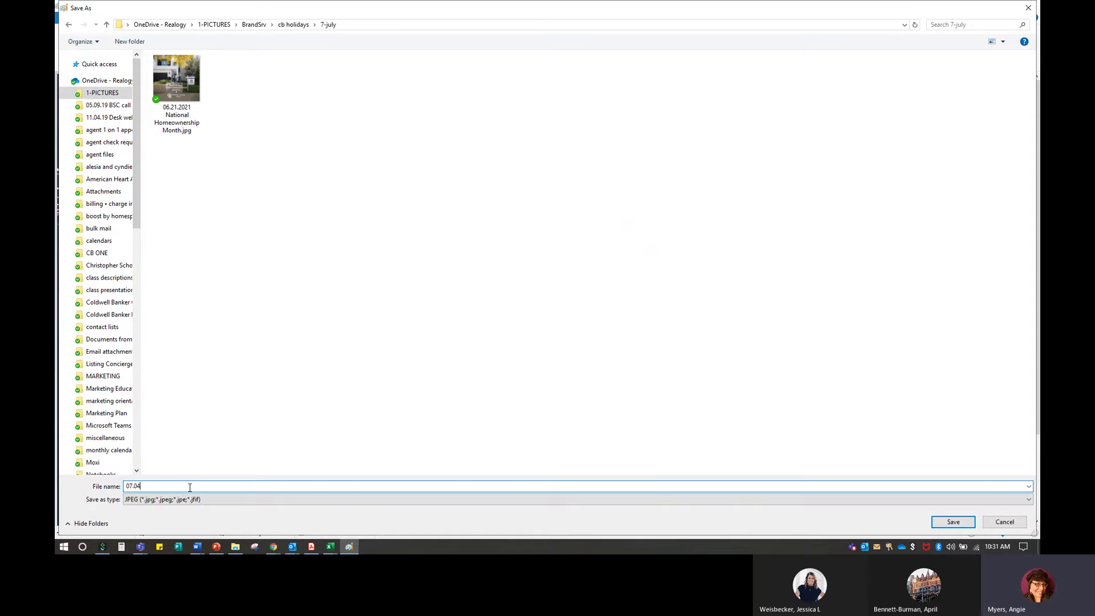
pyautogui.write('.2021 4th july')
pyautogui.press('BackSpace')
pyautogui.write('of July')
pyautogui.click(953, 522)
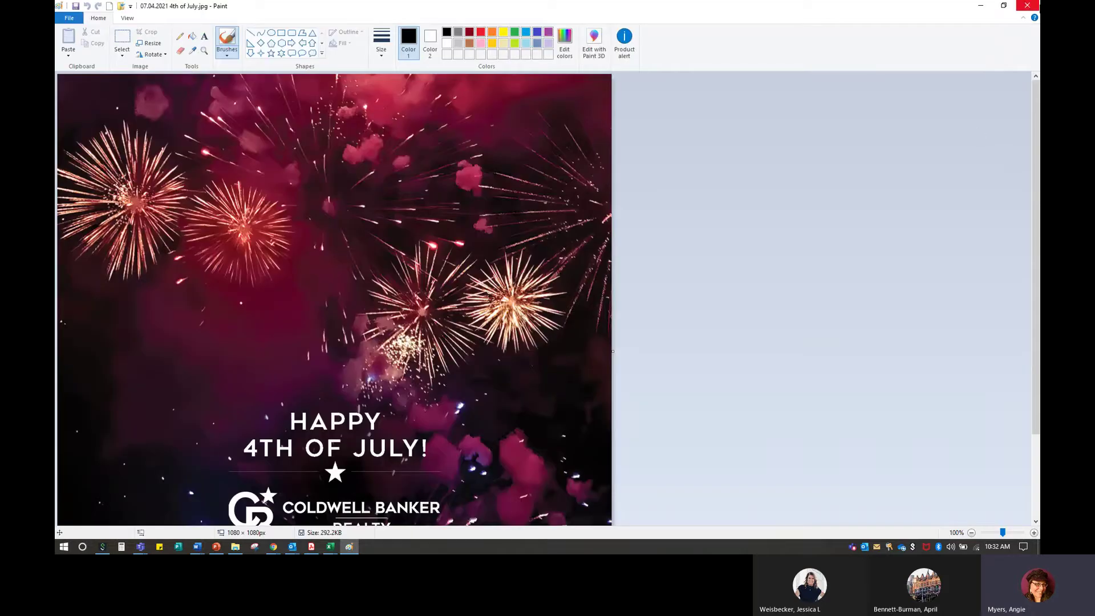
pyautogui.click(1025, 5)
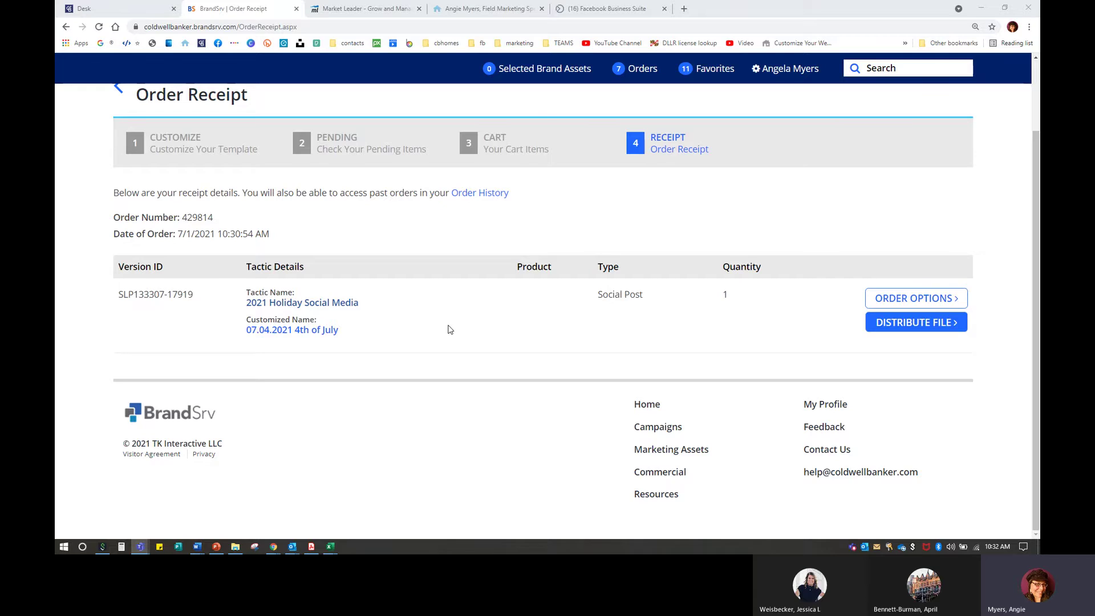
# Switch to Facebook Business Suite, dismiss the post scheduling and discard the unfinished flag post without saving a draft.
pyautogui.click(601, 9)
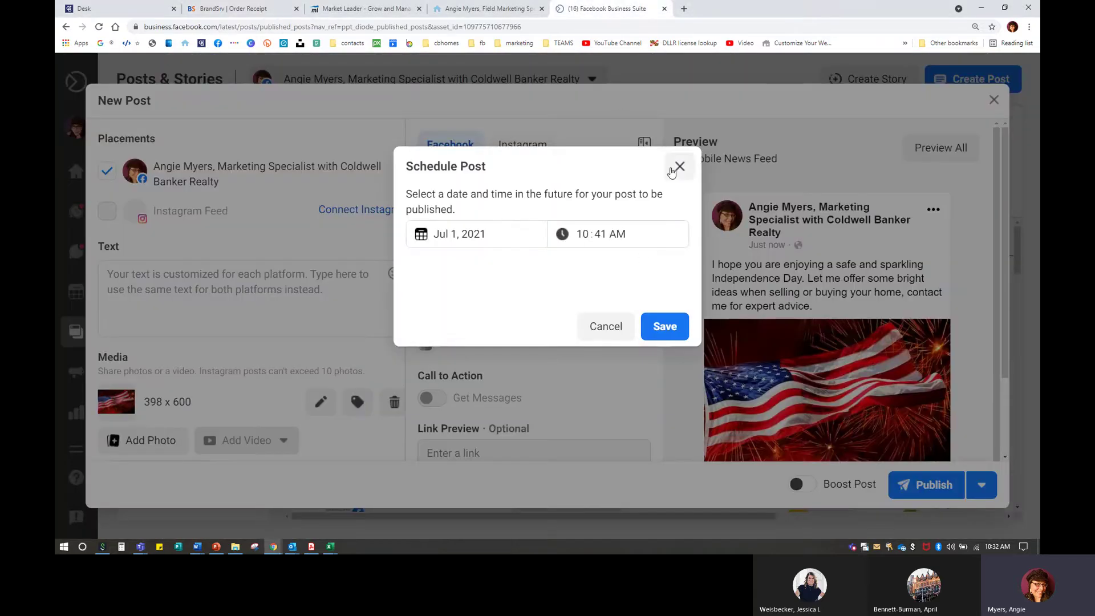
pyautogui.click(677, 166)
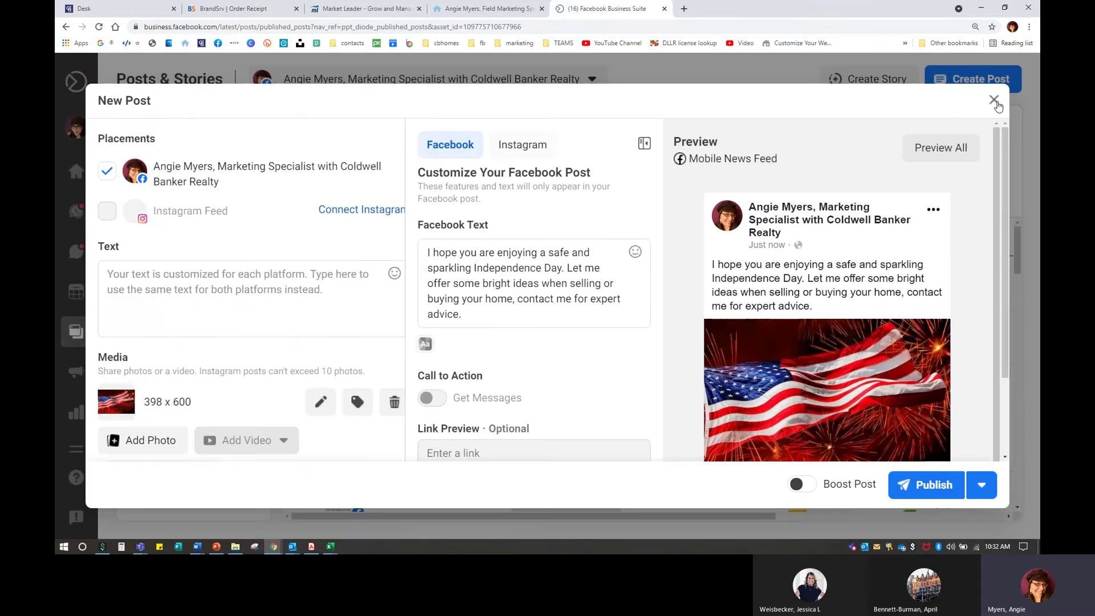
pyautogui.click(993, 101)
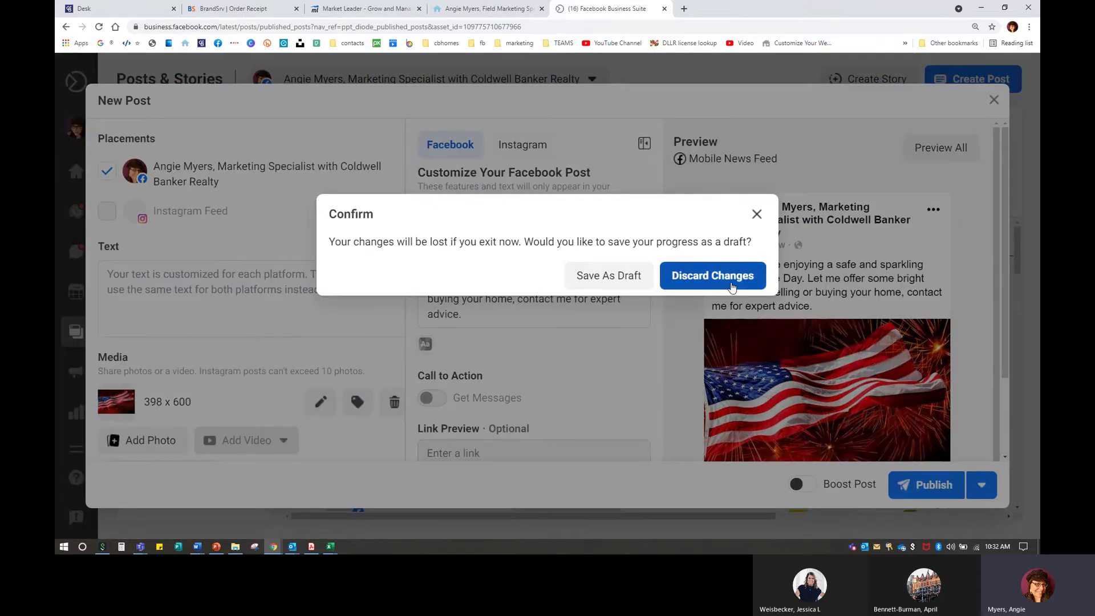
pyautogui.click(723, 286)
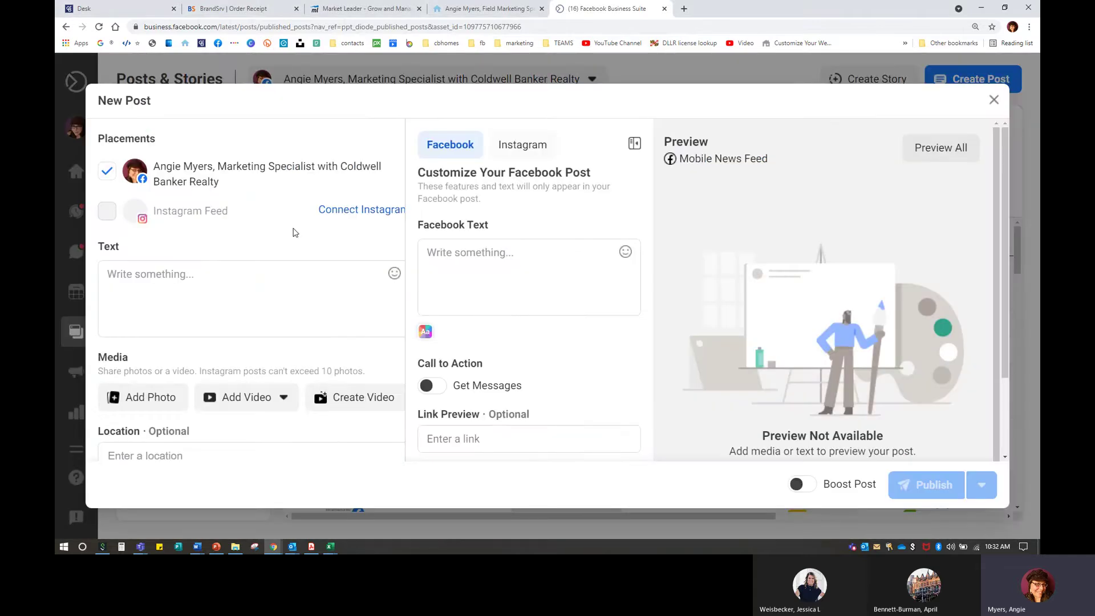
# Add the photo 07.04.2021 4th of July.jpg from 1-PICTURES > BrandSrv > cb holidays > 7-july to the new post.
pyautogui.click(149, 406)
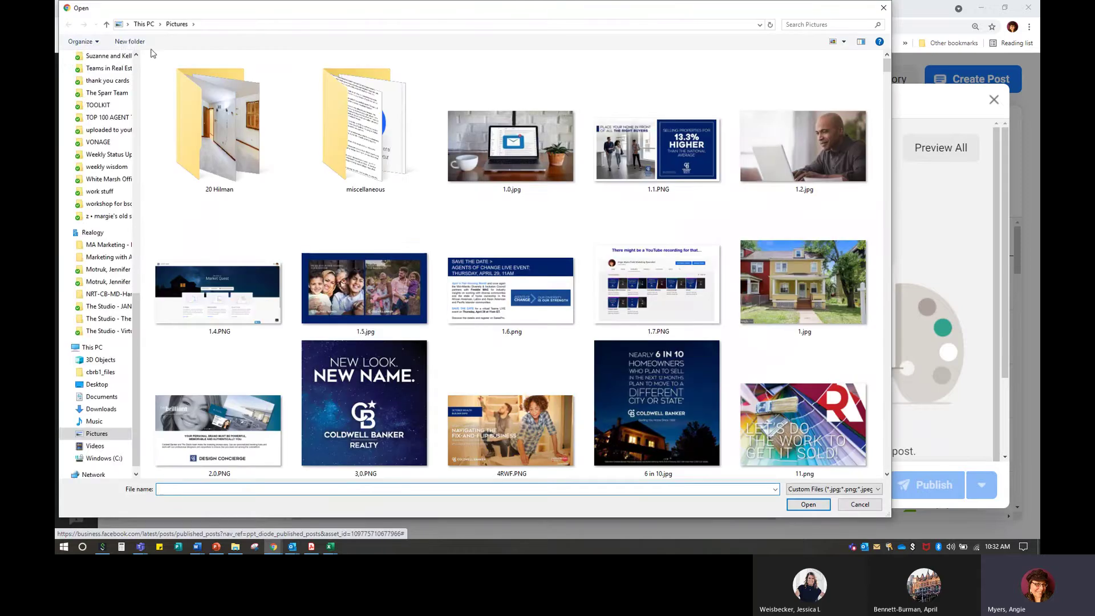
pyautogui.click(103, 93)
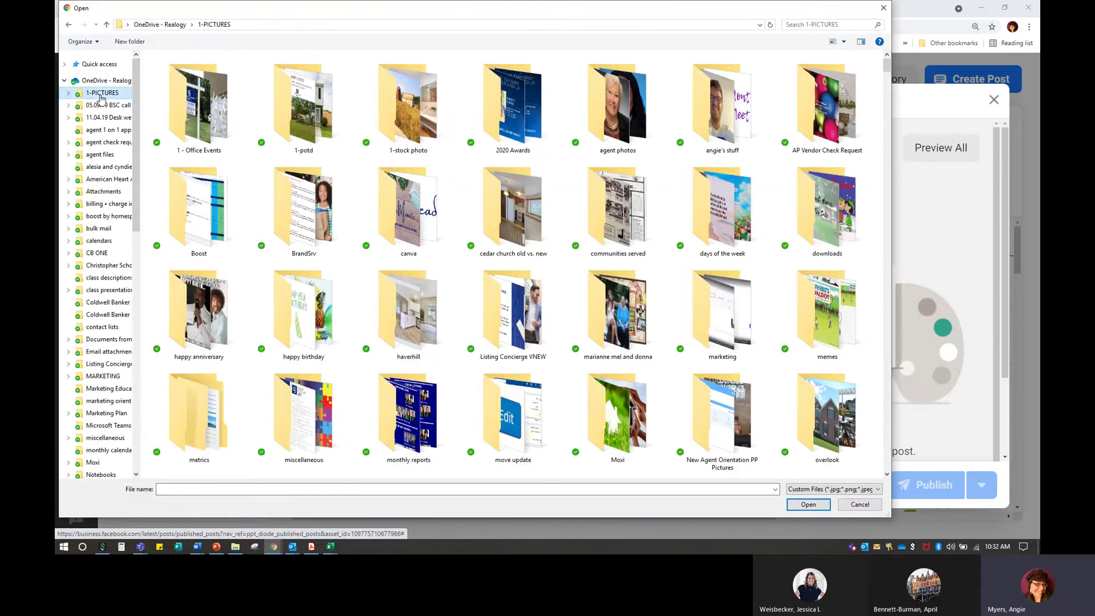
pyautogui.doubleClick(321, 232)
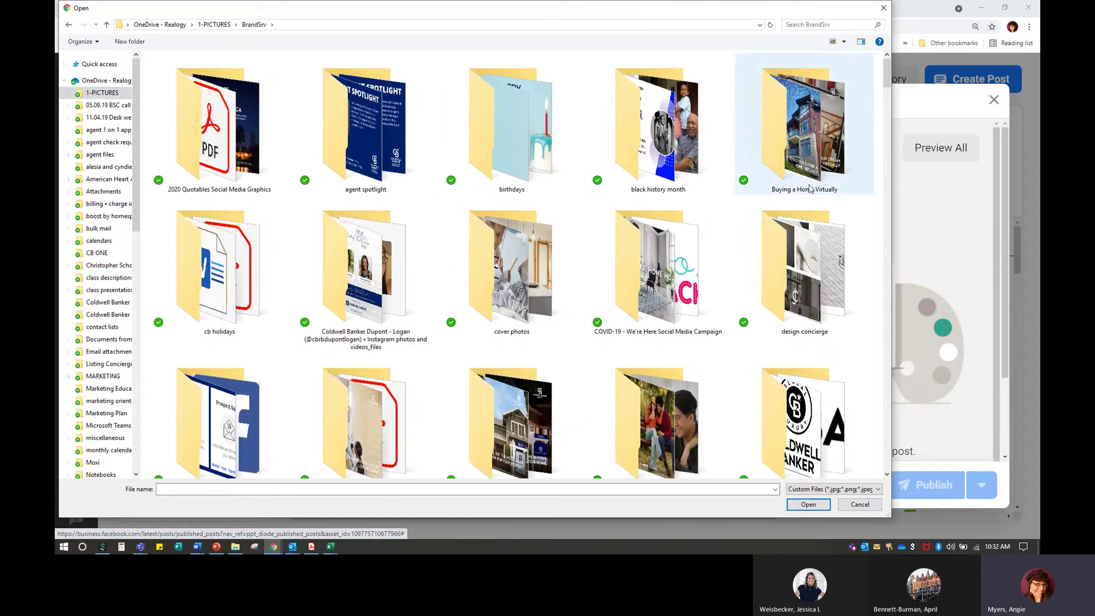
pyautogui.click(218, 268)
pyautogui.doubleClick(218, 268)
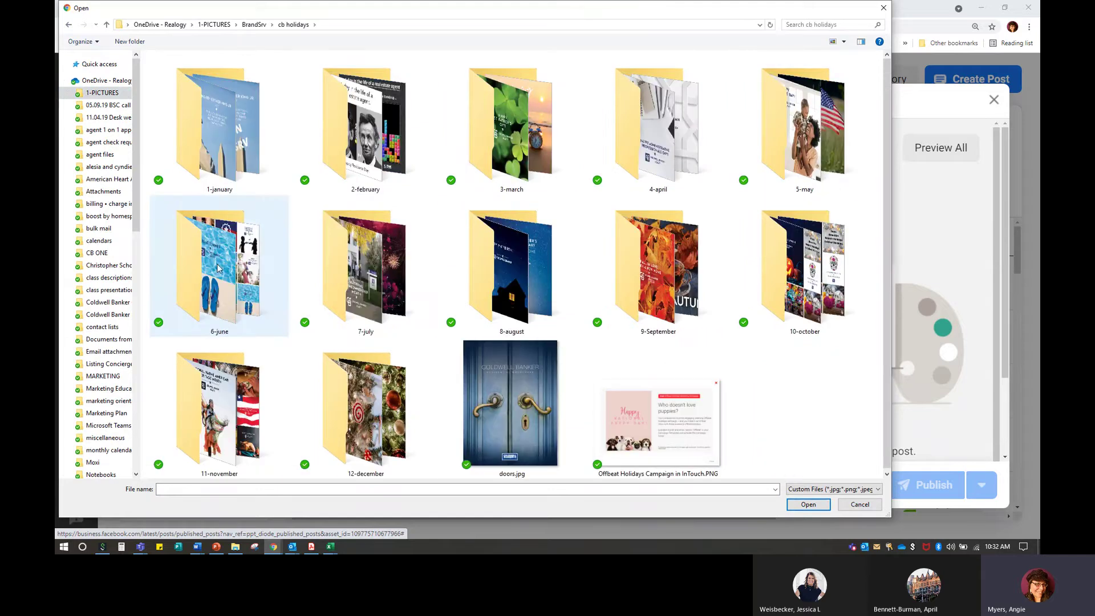
pyautogui.click(365, 268)
pyautogui.doubleClick(376, 268)
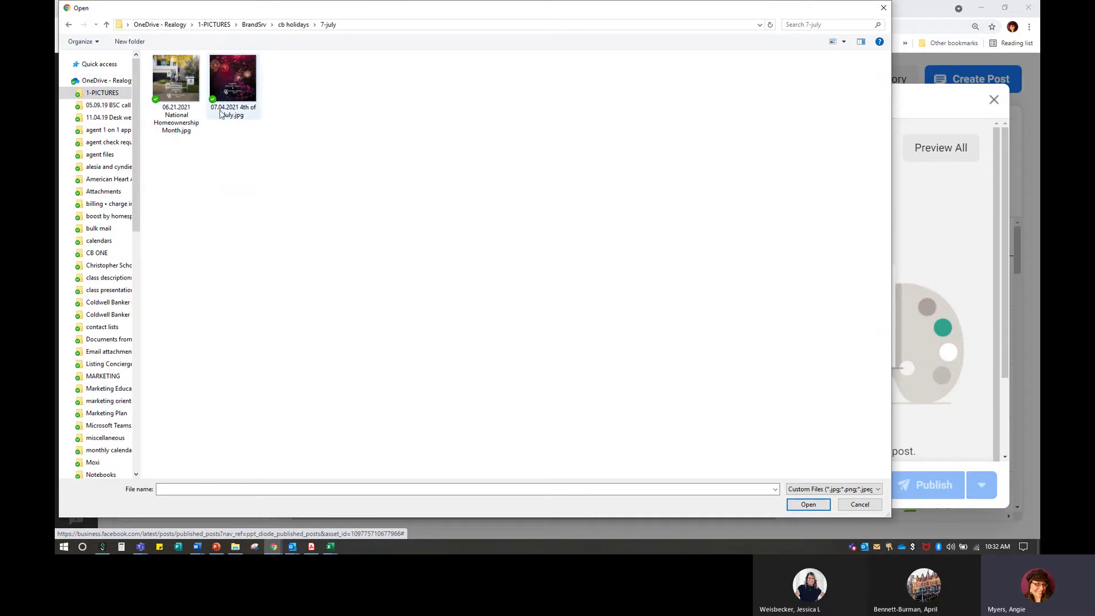
pyautogui.scroll(4, 384, 196)
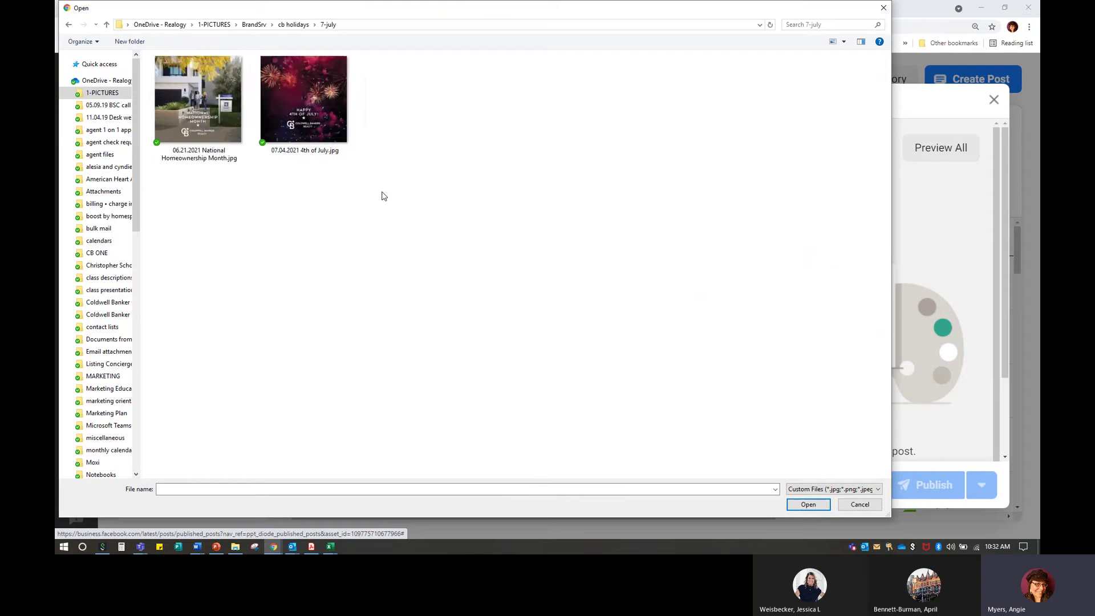
pyautogui.scroll(2, 384, 196)
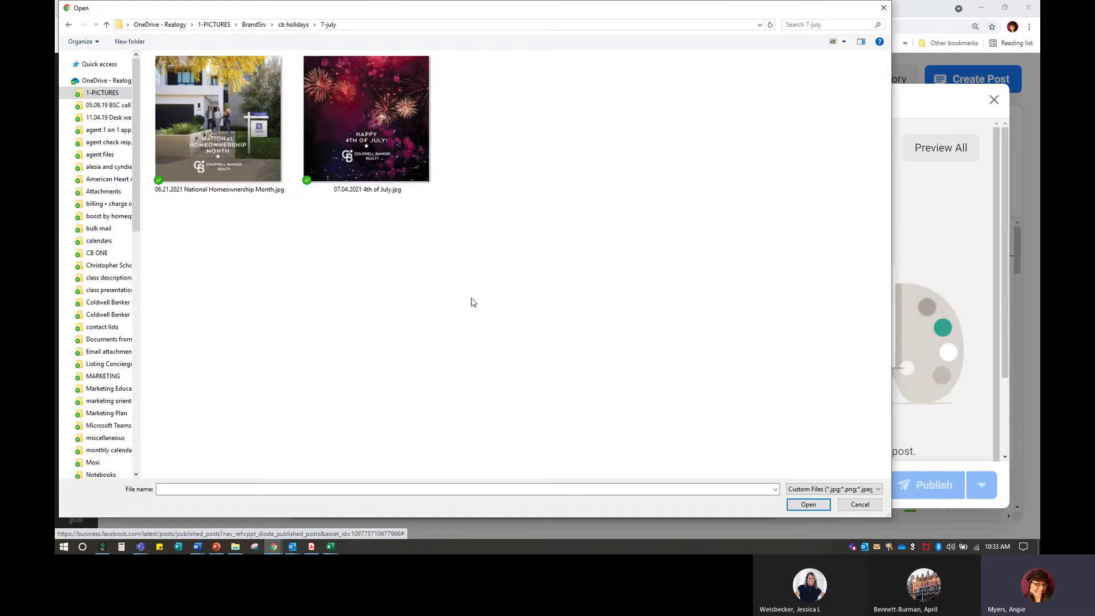
pyautogui.doubleClick(368, 139)
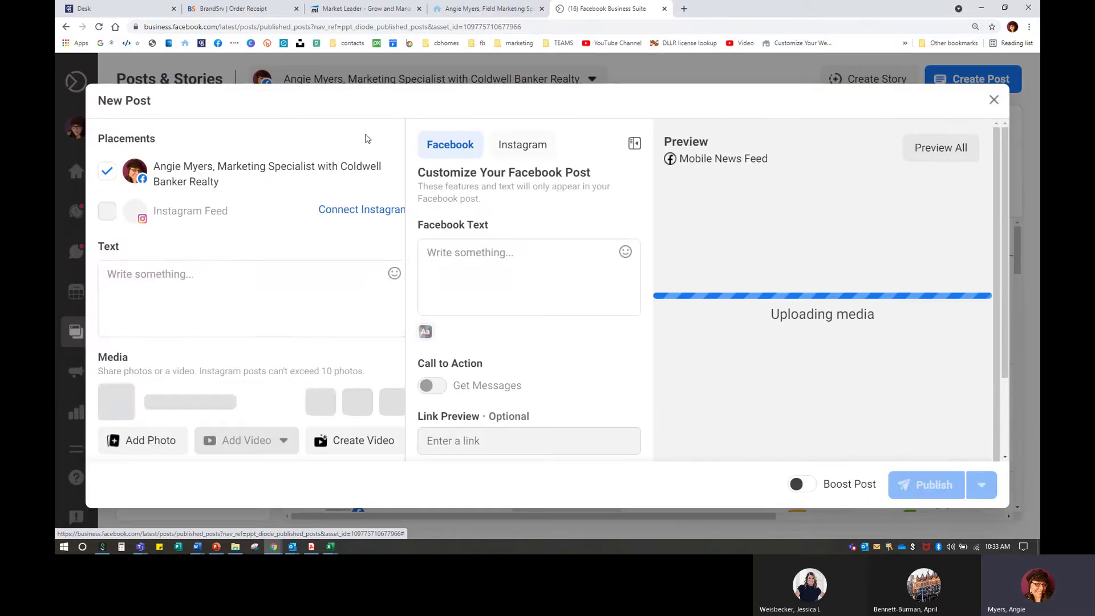
# Enter the post text "Happy Independence Day!" followed by the United States flag emoji.
pyautogui.click(205, 286)
pyautogui.write('Hap')
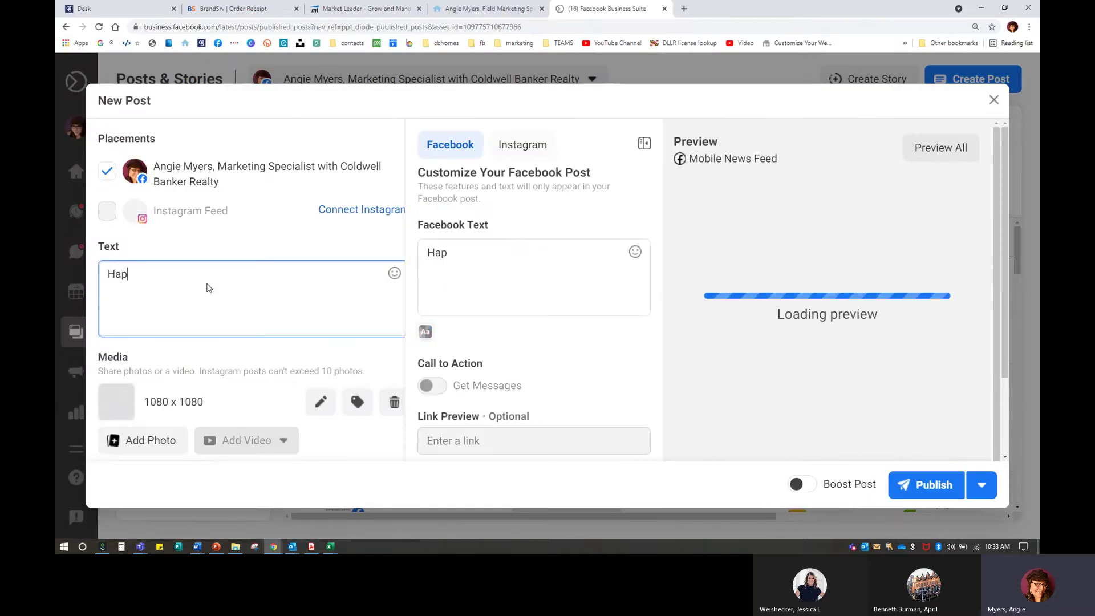
pyautogui.write('py Inde')
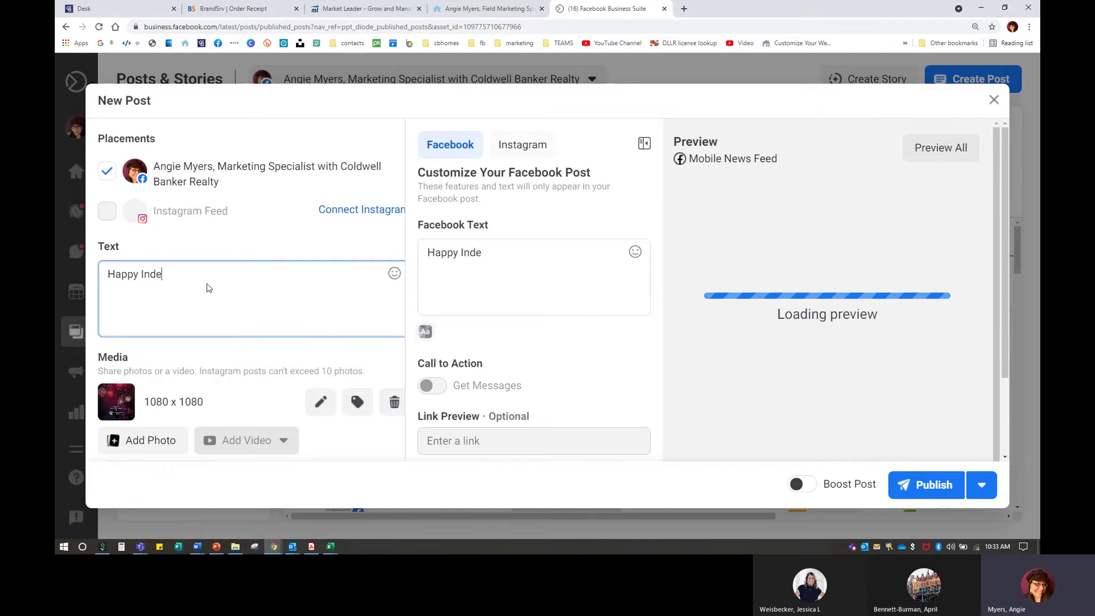
pyautogui.write('pendence')
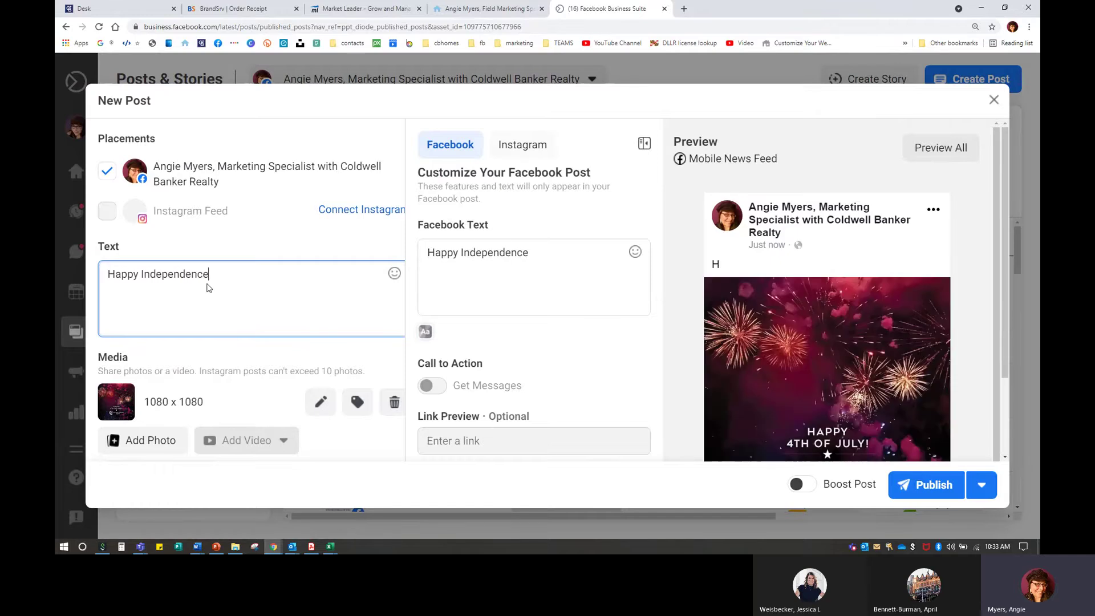
pyautogui.write(' Day!')
pyautogui.click(394, 273)
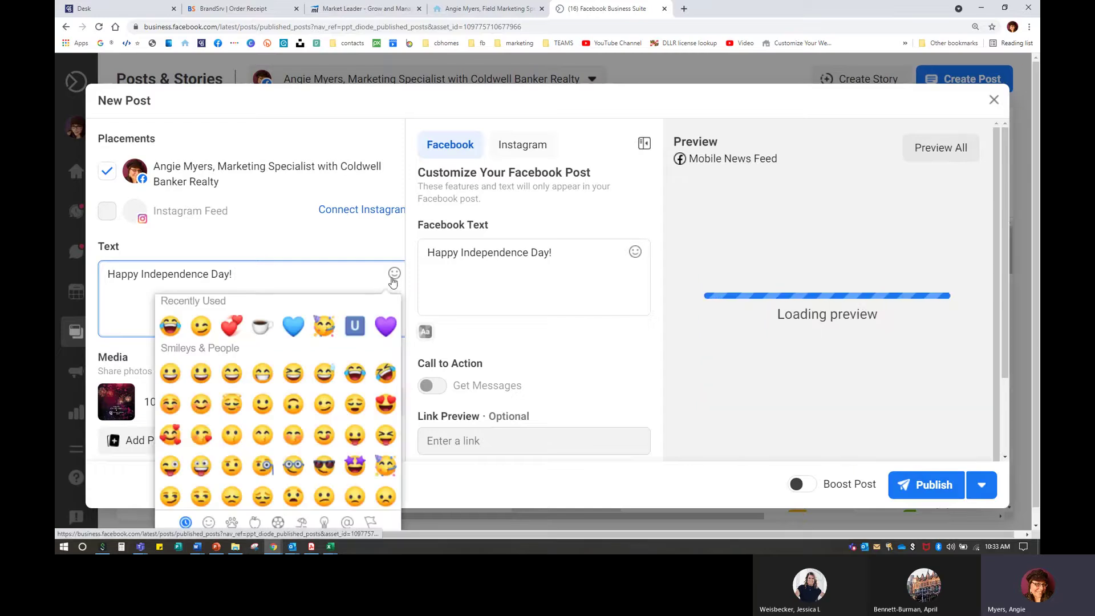
pyautogui.scroll(-3, 306, 421)
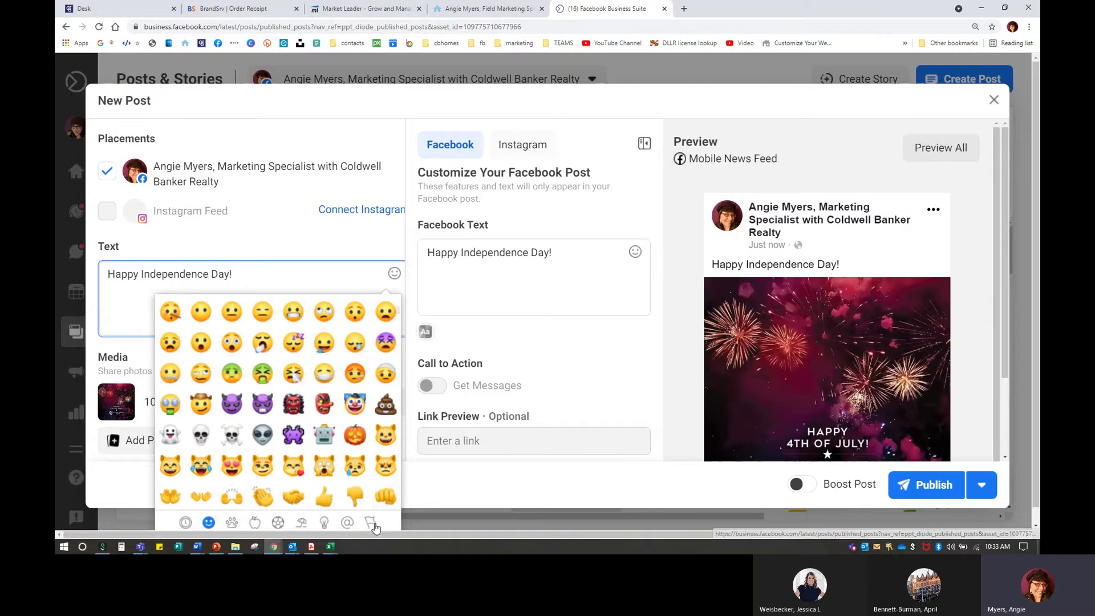
pyautogui.click(370, 522)
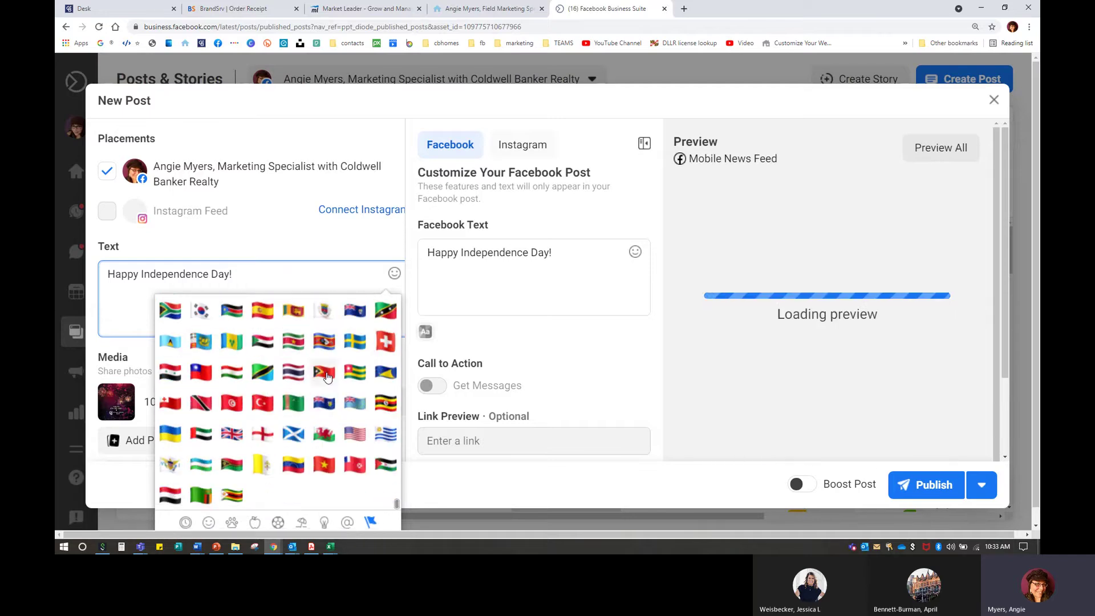
pyautogui.click(355, 434)
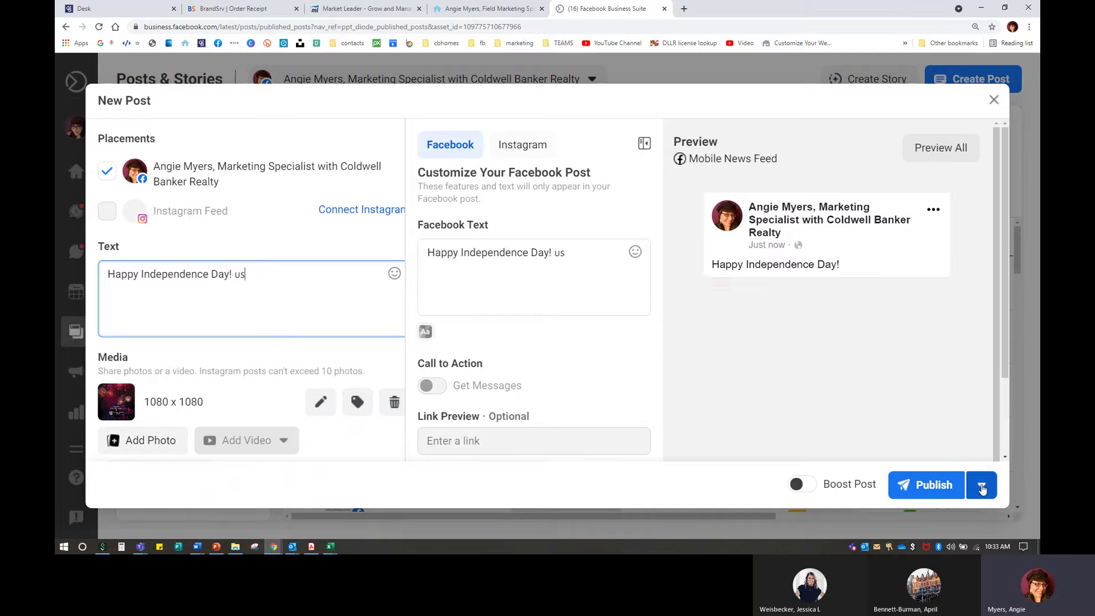
# Schedule the Happy Independence Day post for Jul 4, 2021 at 09:33 AM.
pyautogui.click(981, 486)
pyautogui.click(953, 418)
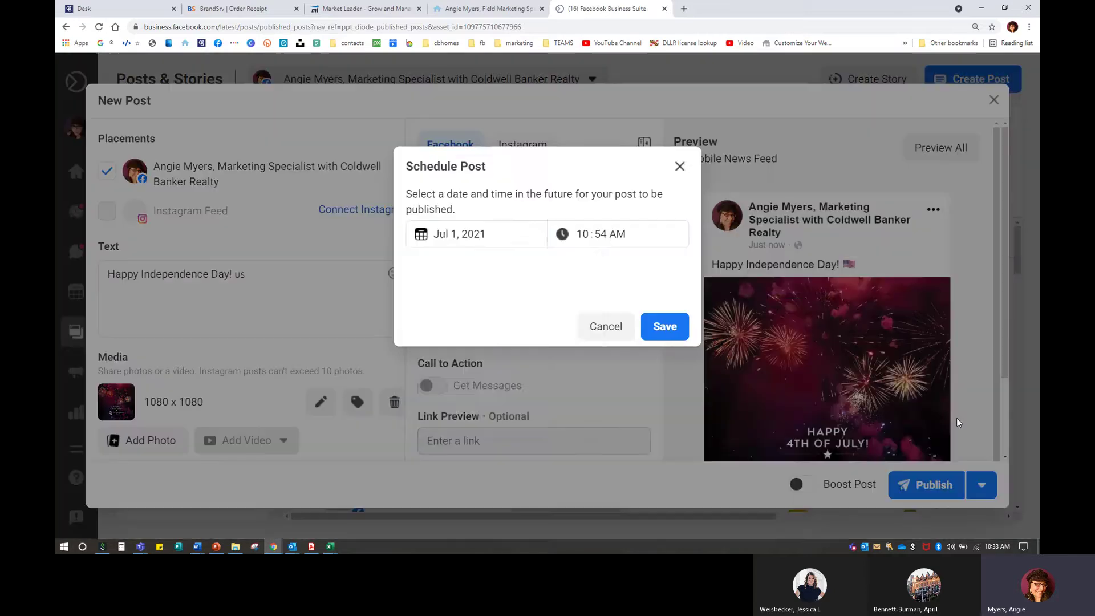
pyautogui.click(485, 234)
pyautogui.click(430, 338)
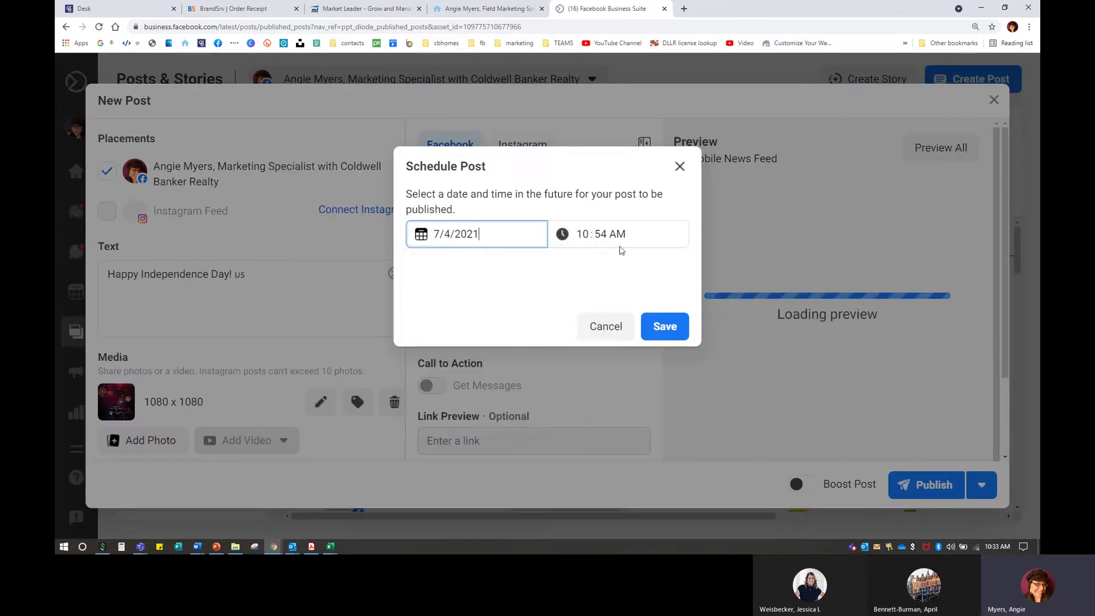
pyautogui.click(589, 233)
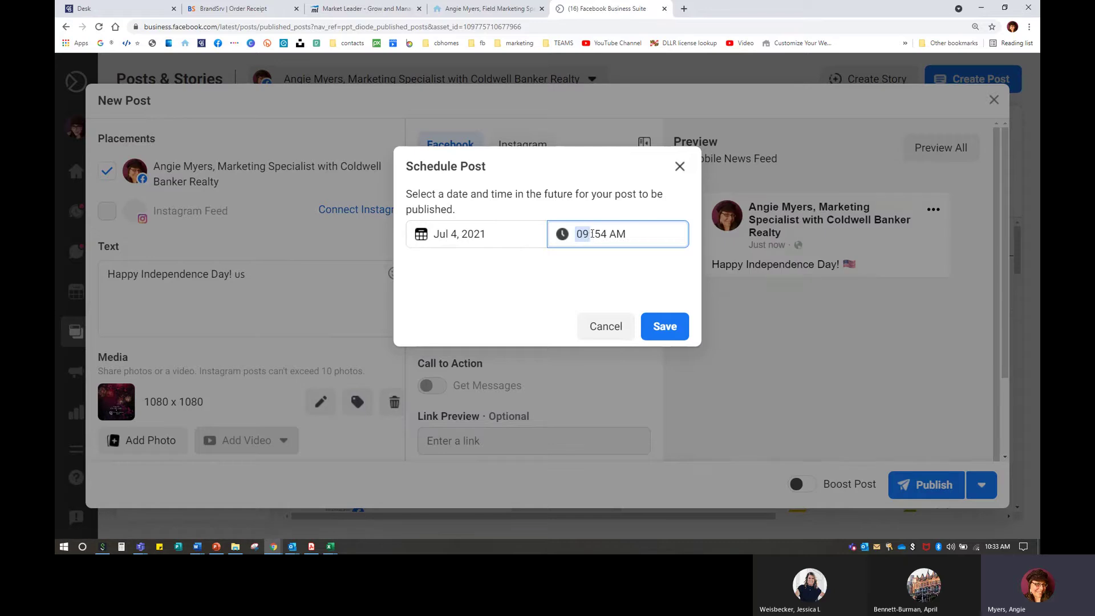
pyautogui.write('09 : 33')
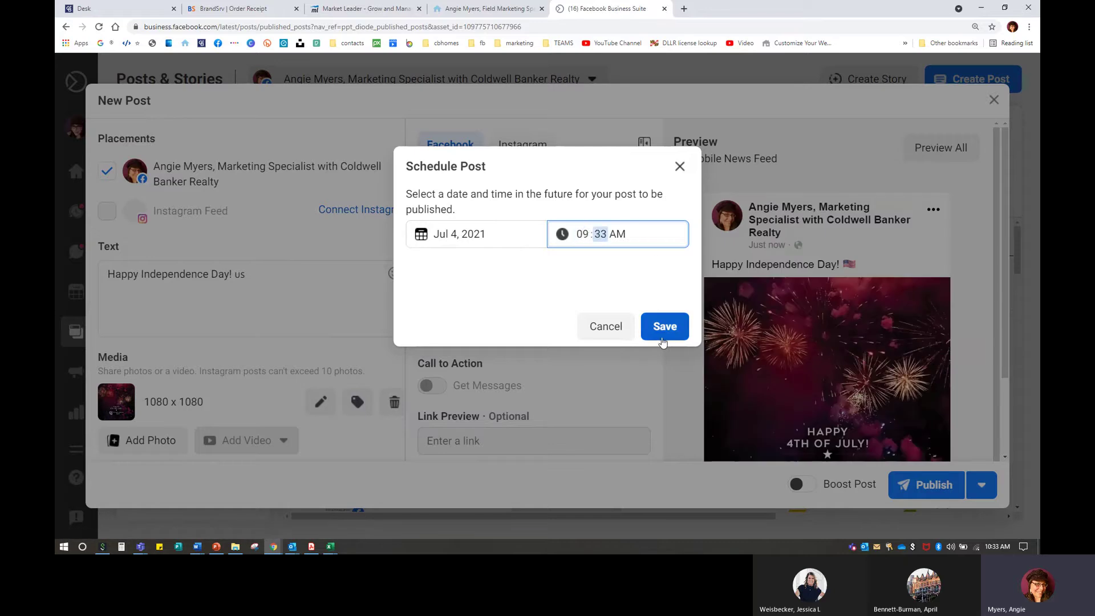
pyautogui.click(665, 340)
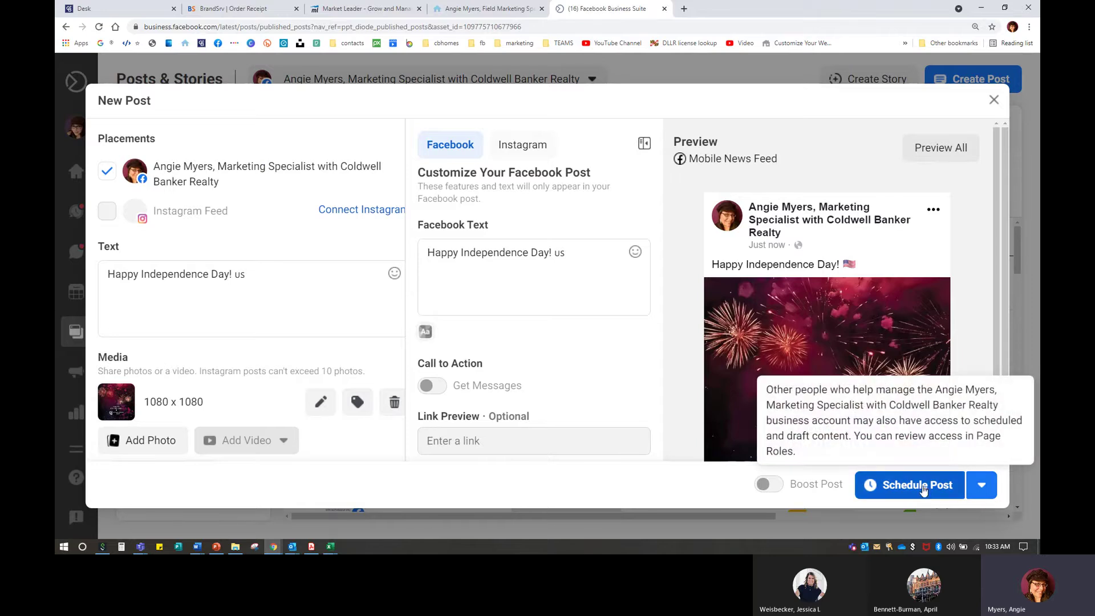
pyautogui.click(922, 485)
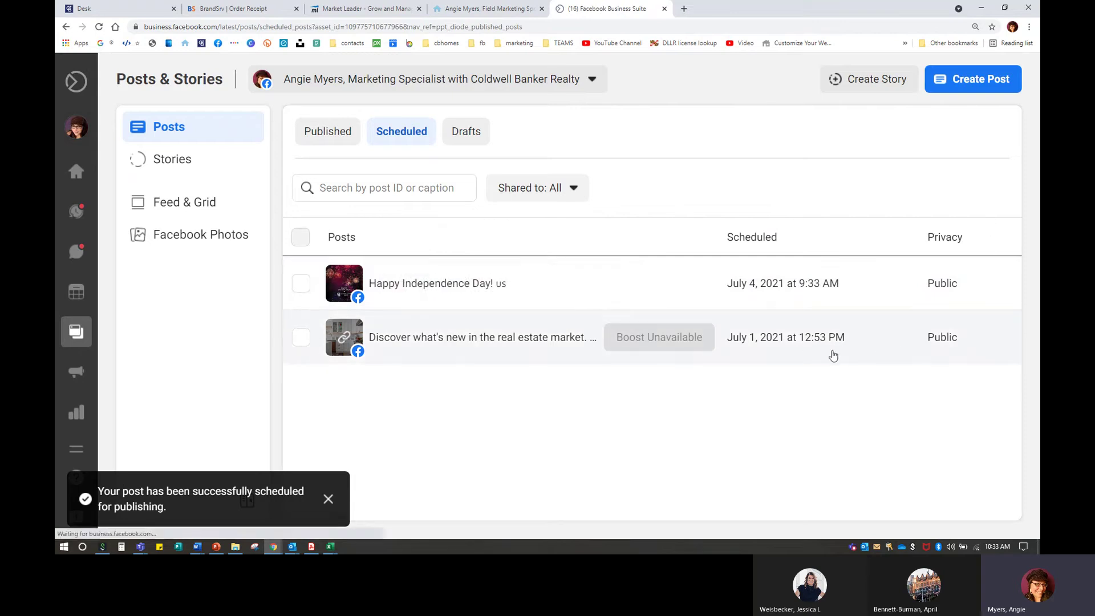
# Review the preview of the scheduled real estate market post and close its details.
pyautogui.click(439, 337)
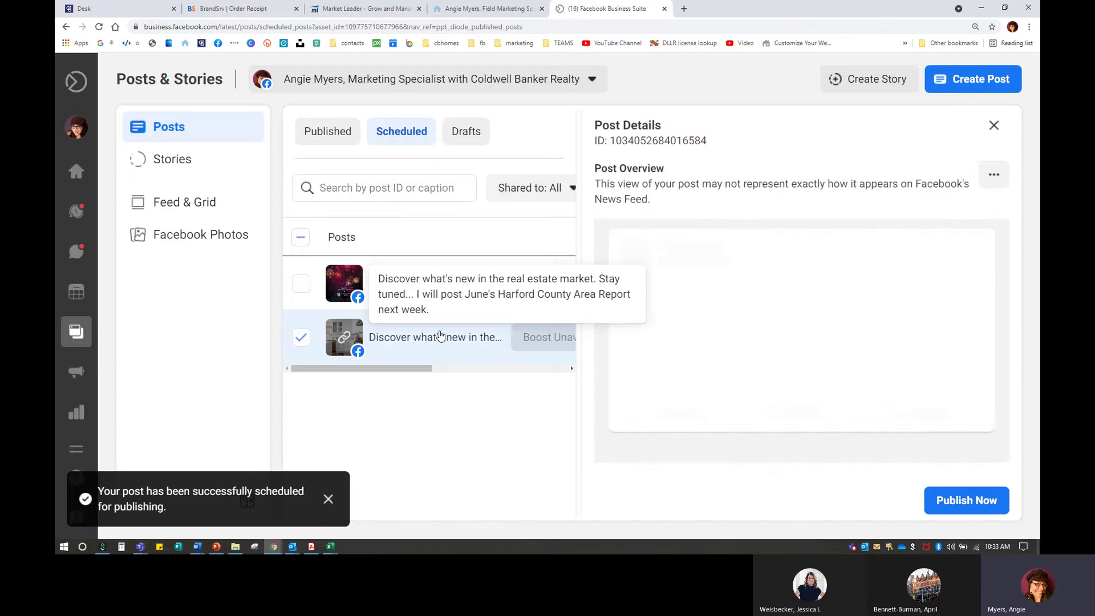
pyautogui.scroll(-4, 751, 396)
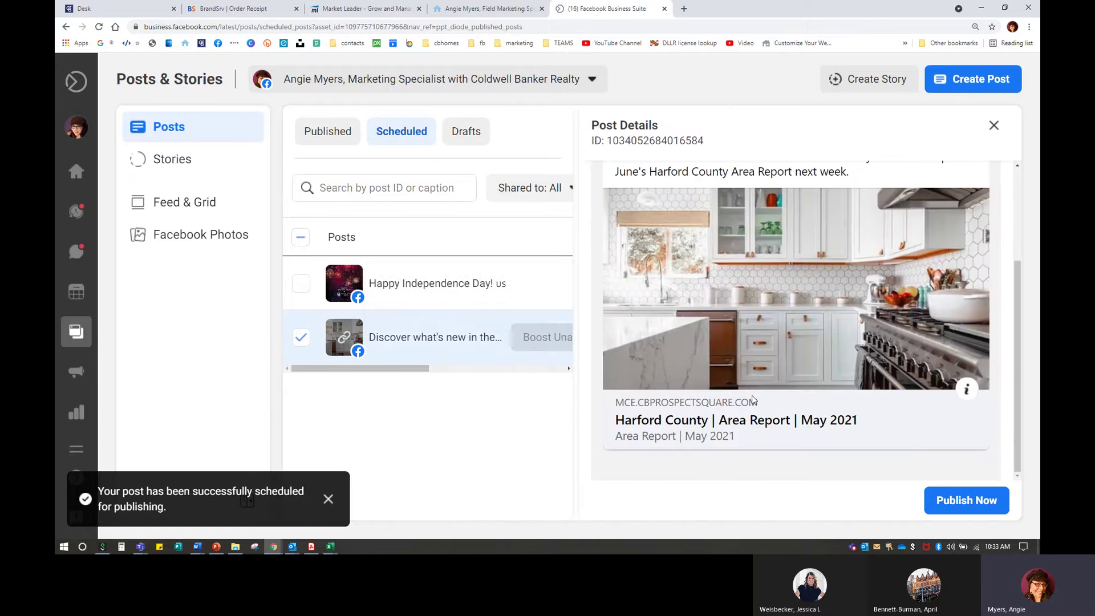
pyautogui.scroll(3, 752, 399)
pyautogui.scroll(-3, 752, 399)
pyautogui.scroll(3, 718, 396)
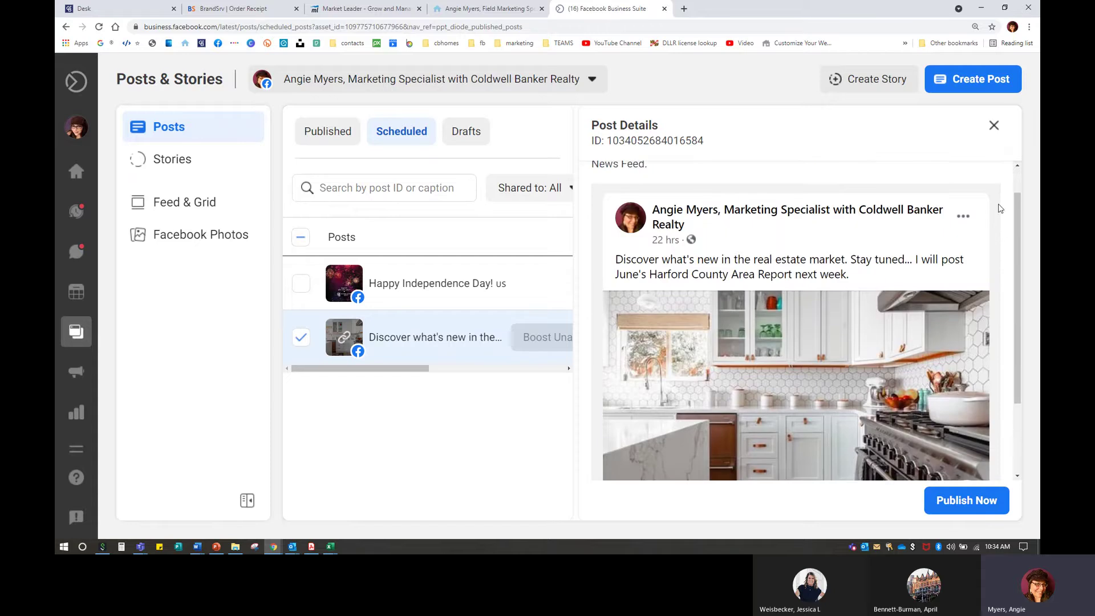
pyautogui.click(994, 126)
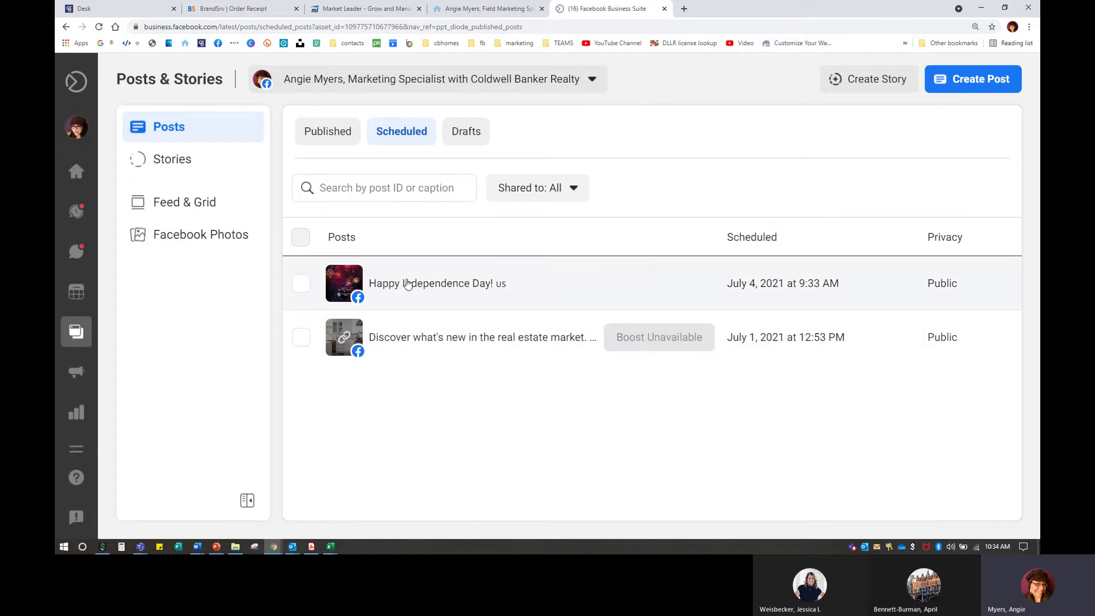
# Check the scheduled Happy Independence Day post's details and available actions, and view the real estate market post once more.
pyautogui.click(447, 283)
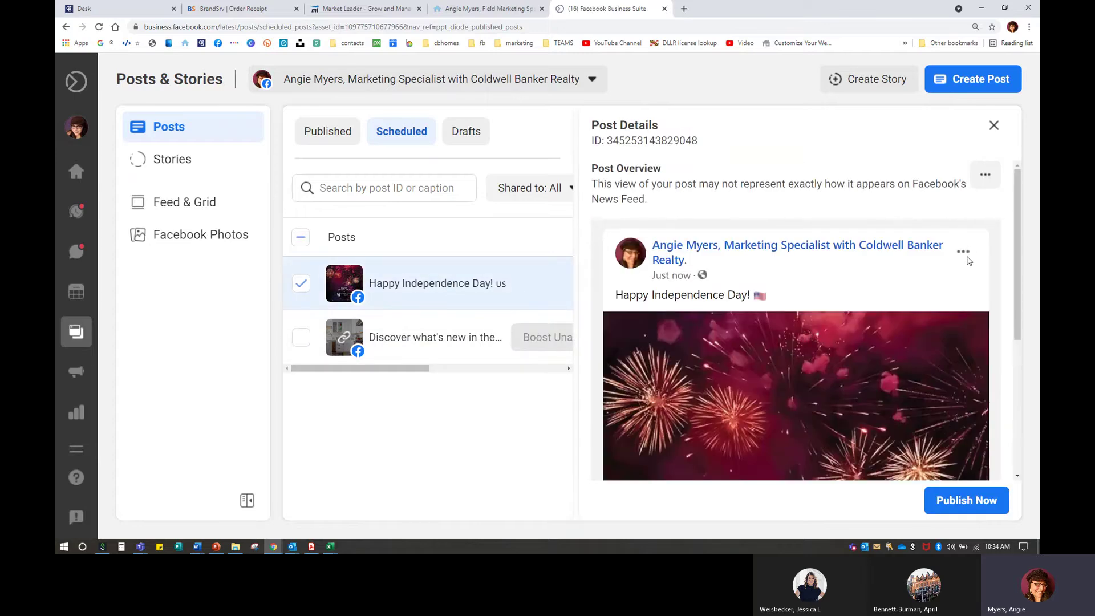
pyautogui.click(985, 175)
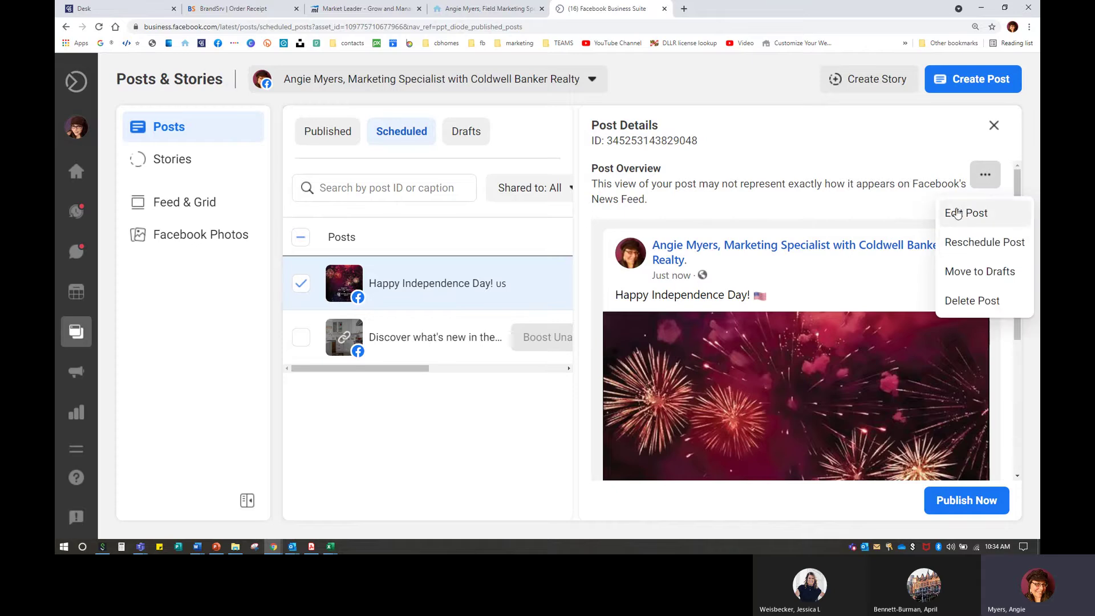
pyautogui.click(994, 125)
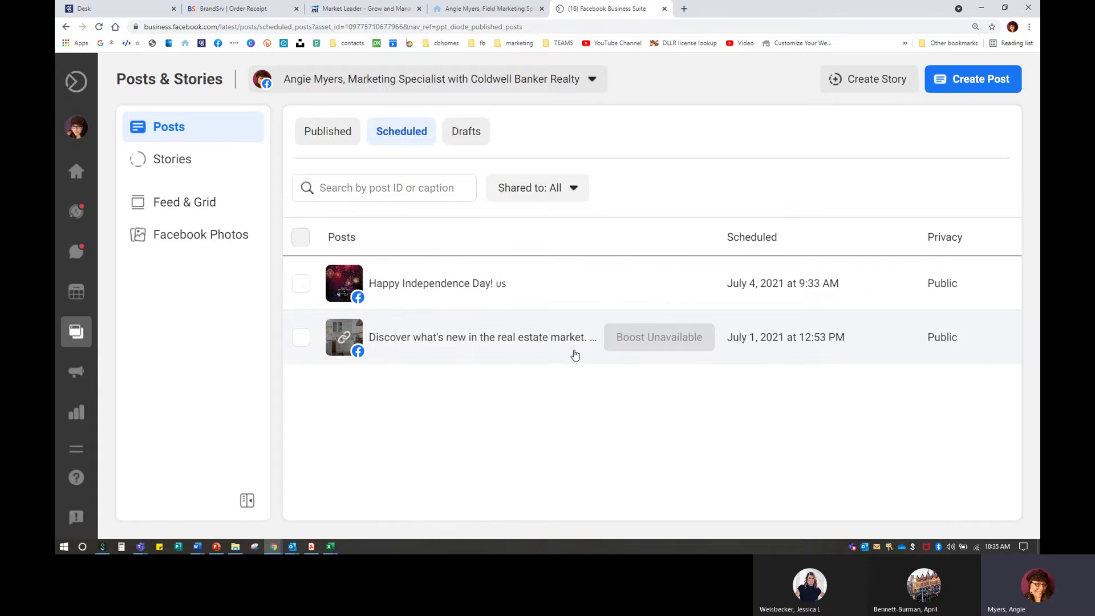
pyautogui.click(511, 342)
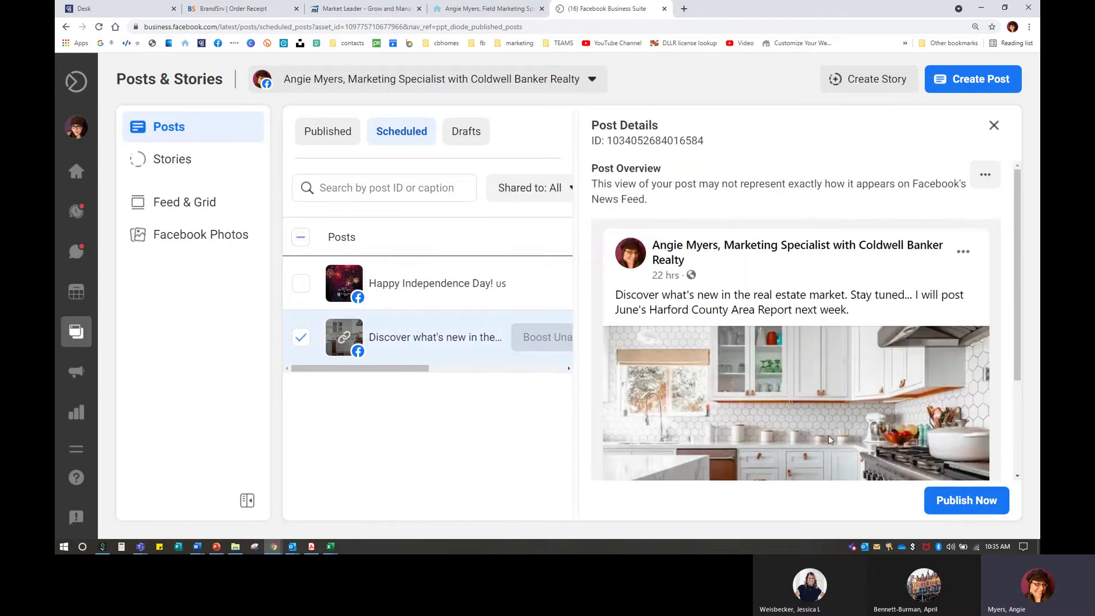
pyautogui.click(993, 126)
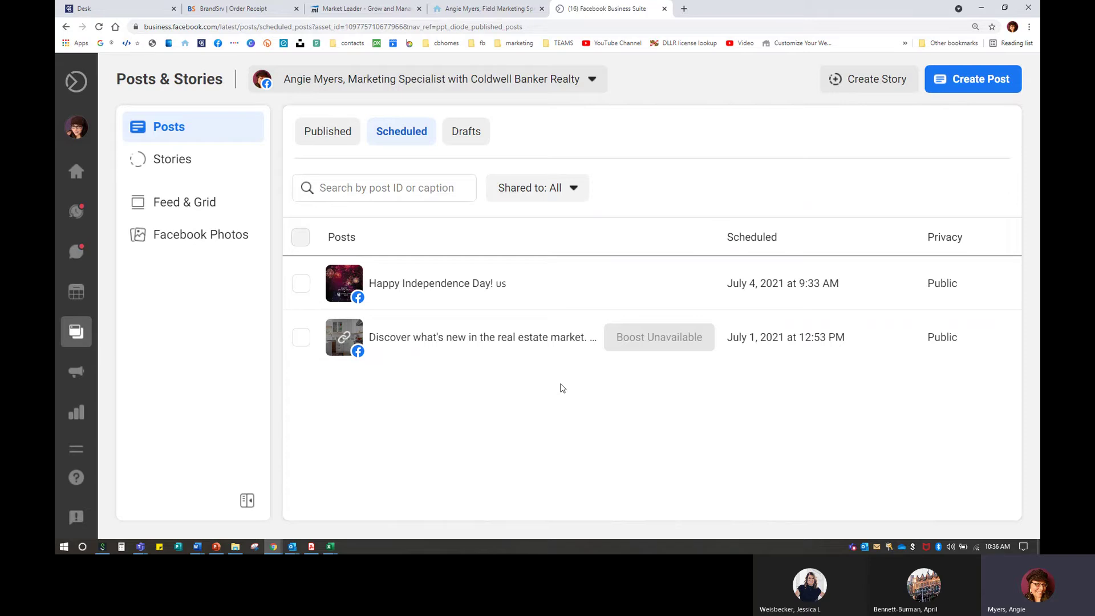
# Switch to Market Leader, return to the design search and view the Home Care July email design.
pyautogui.click(481, 7)
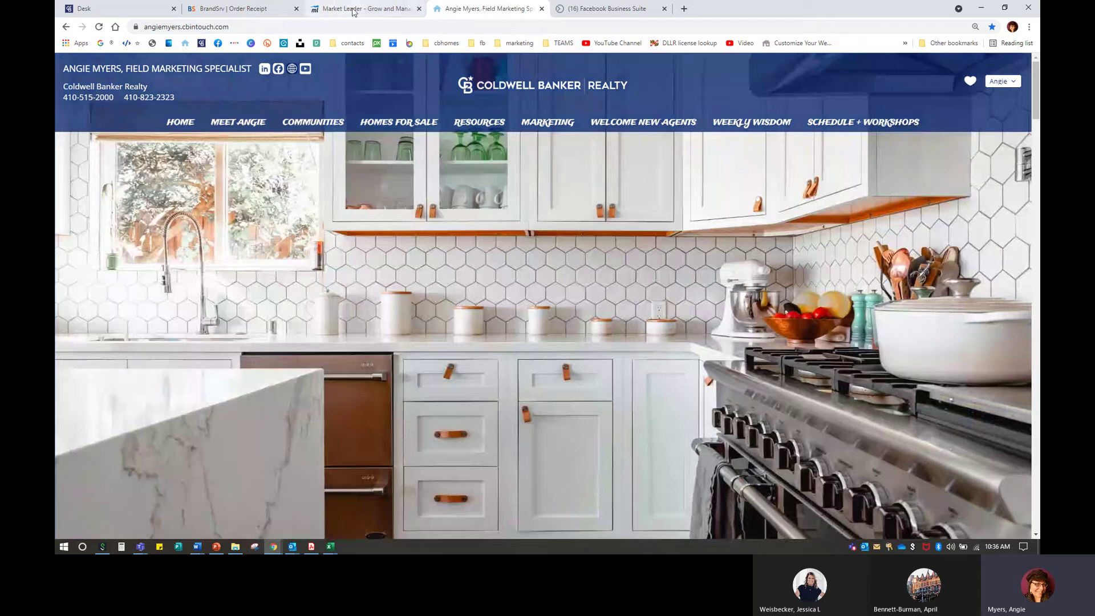
pyautogui.click(352, 9)
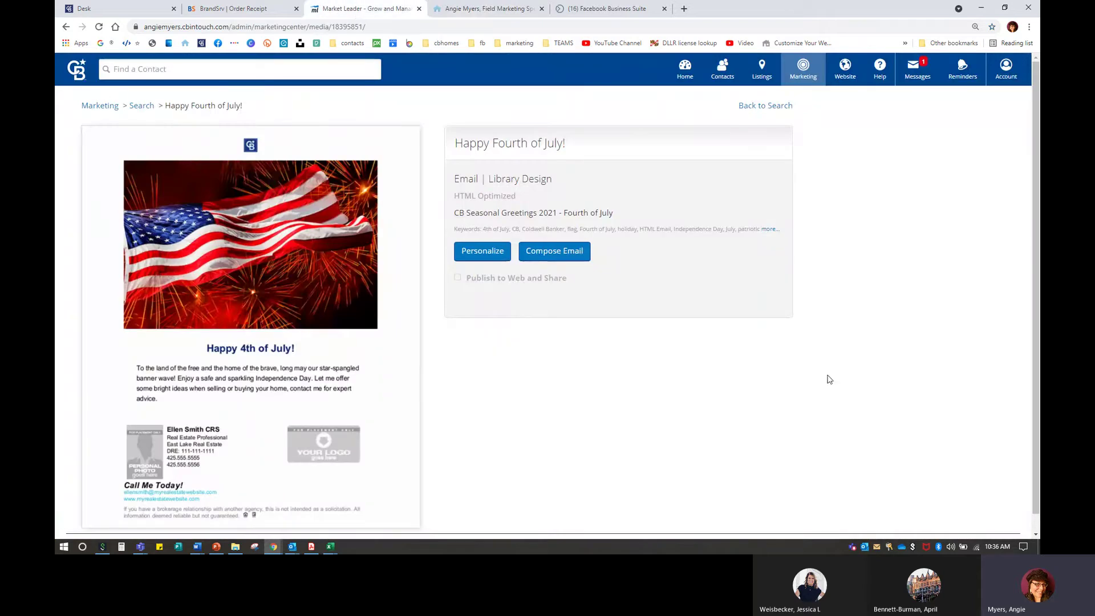
pyautogui.click(66, 27)
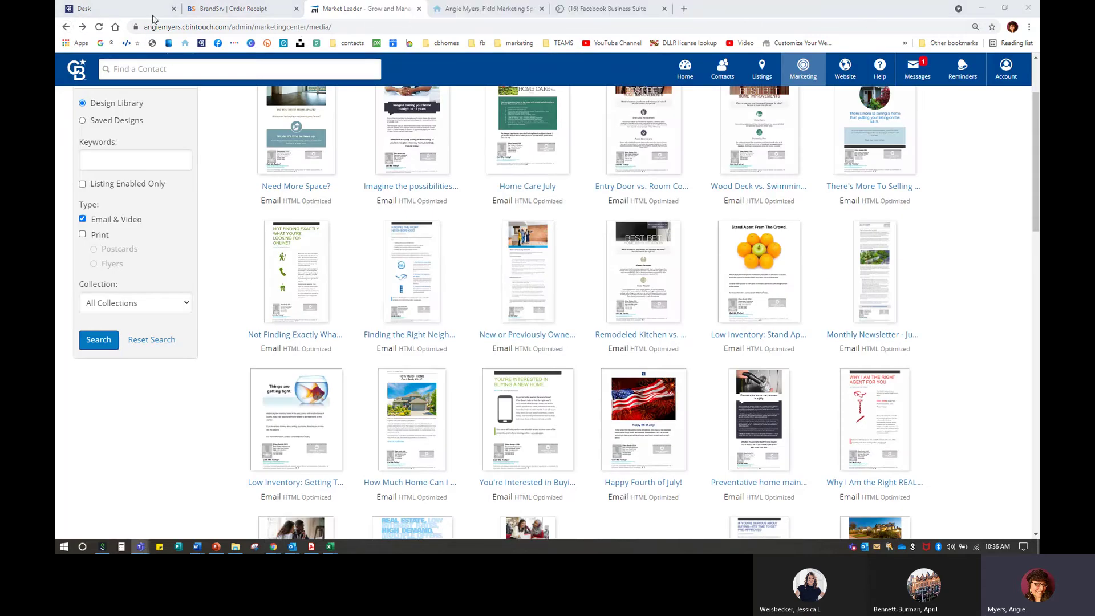
pyautogui.scroll(2, 931, 276)
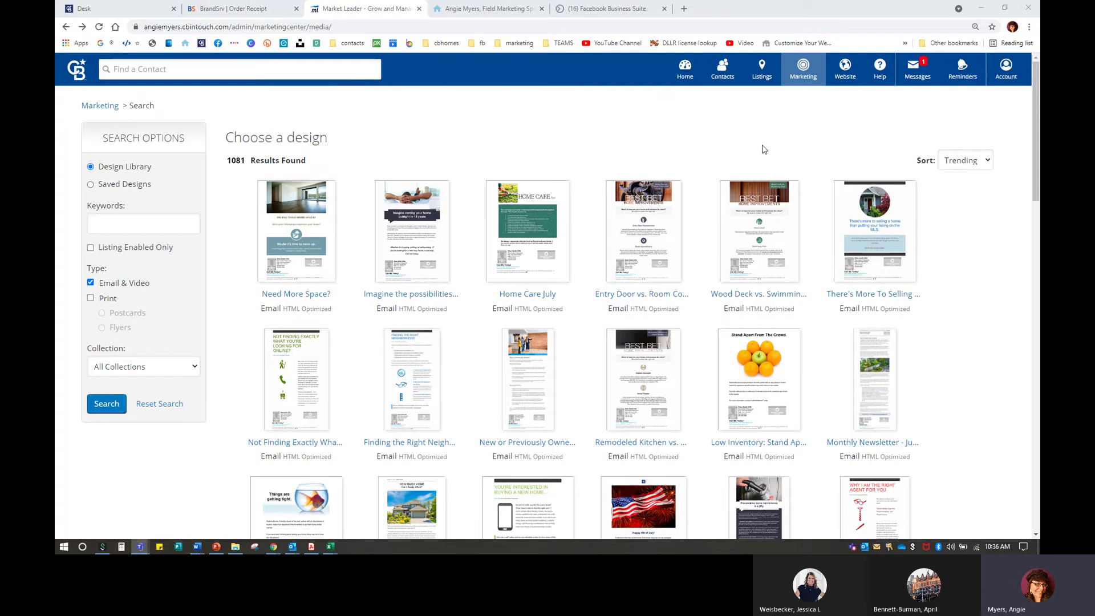
pyautogui.click(523, 230)
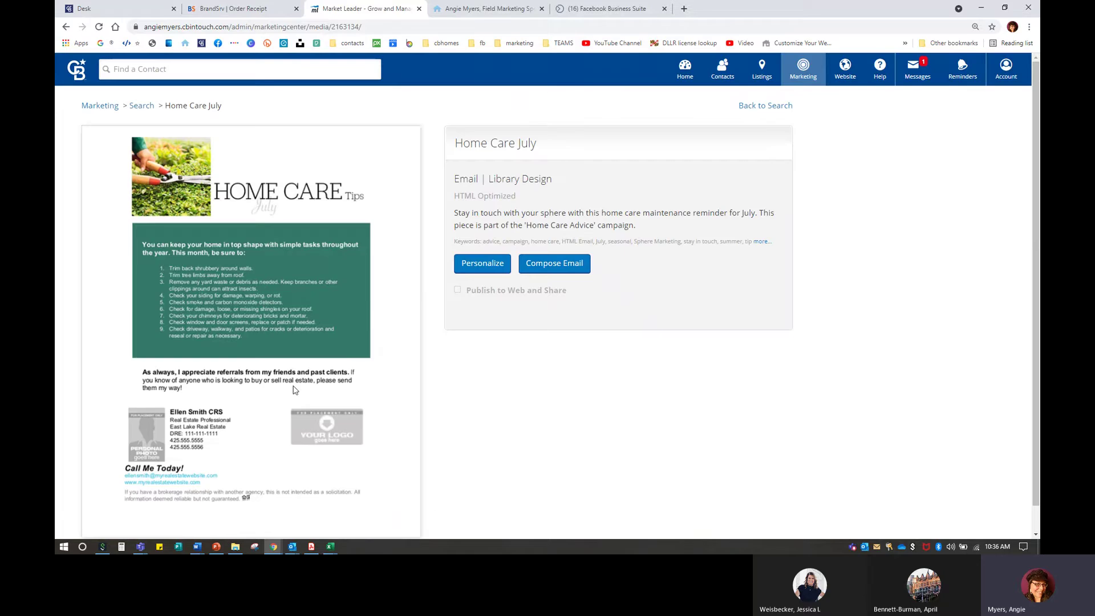
# Go to the website's page list and open the Home page for editing.
pyautogui.moveTo(848, 69)
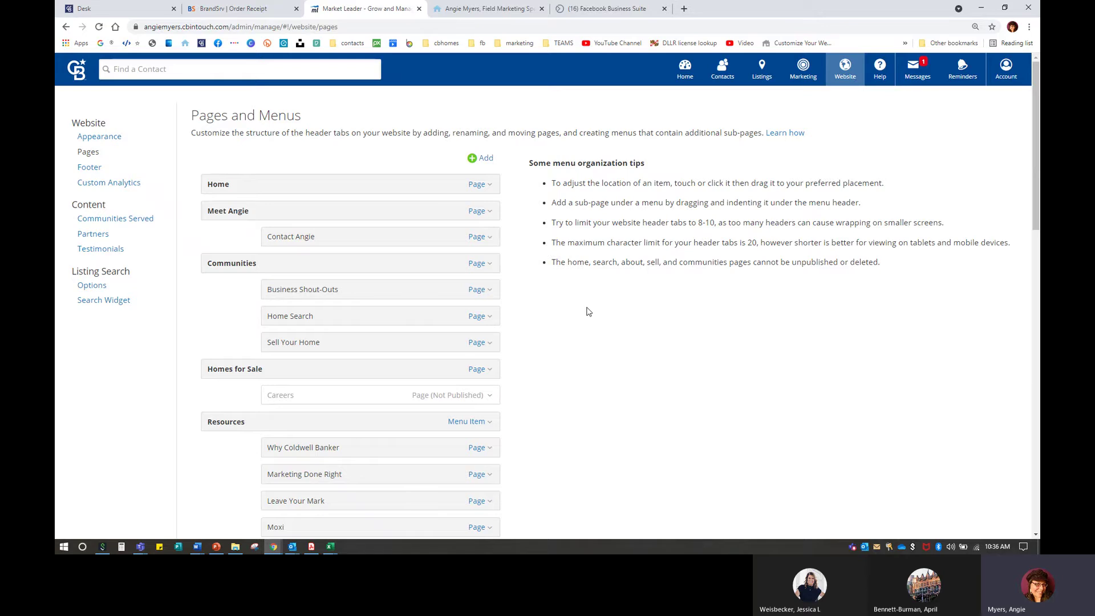
pyautogui.click(479, 183)
pyautogui.click(444, 207)
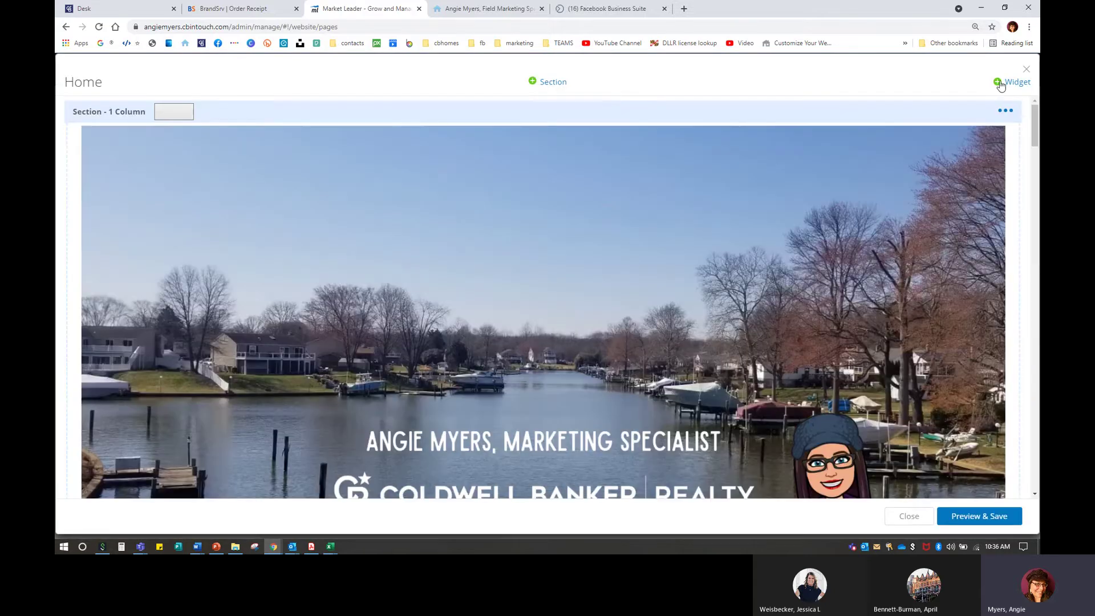
# Add a Custom Content widget with the headline "July Home Care Tips" and a white background, and proceed to its content.
pyautogui.click(1018, 83)
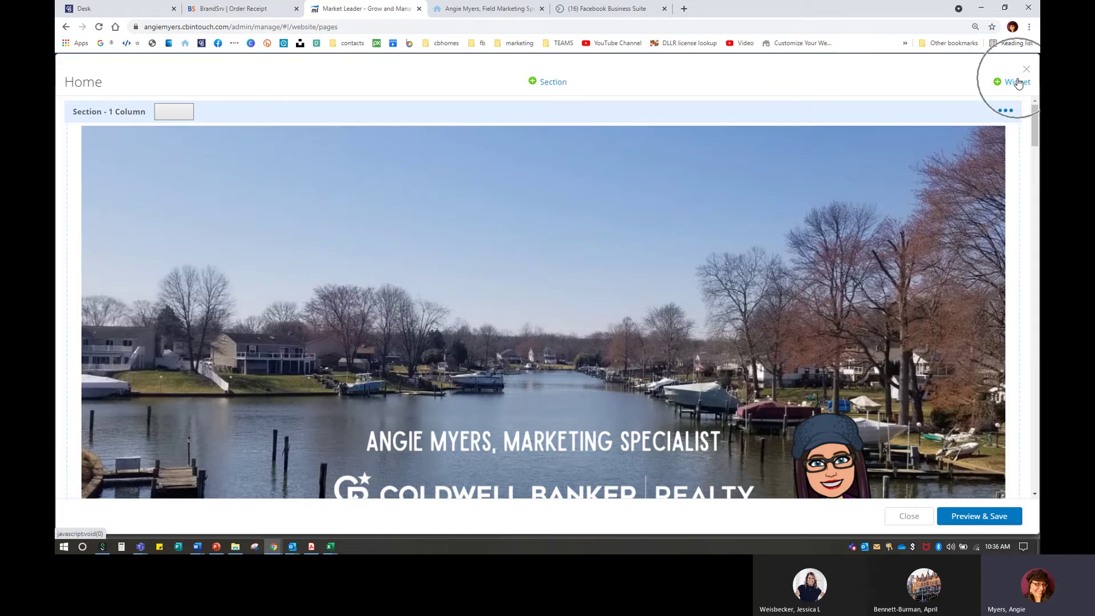
pyautogui.click(1019, 83)
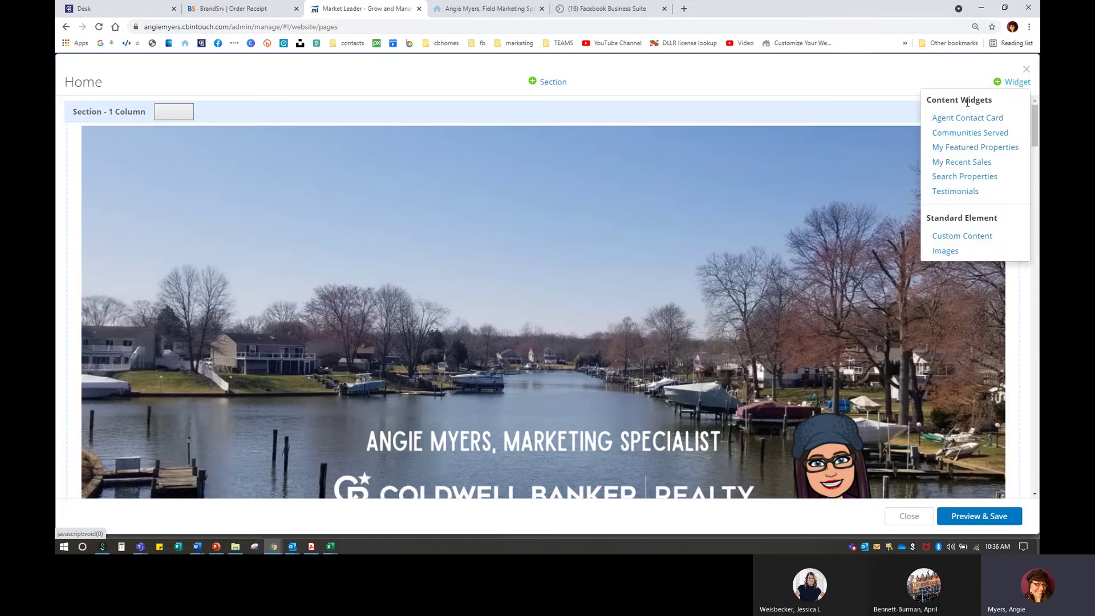
pyautogui.click(968, 240)
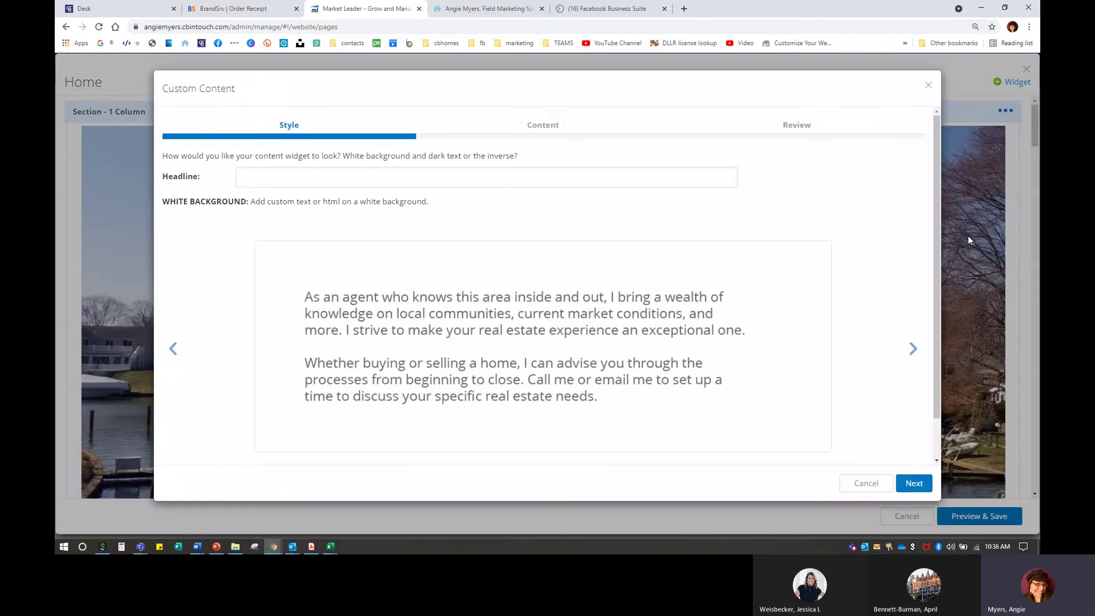
pyautogui.click(281, 174)
pyautogui.write('July Home Care Tips')
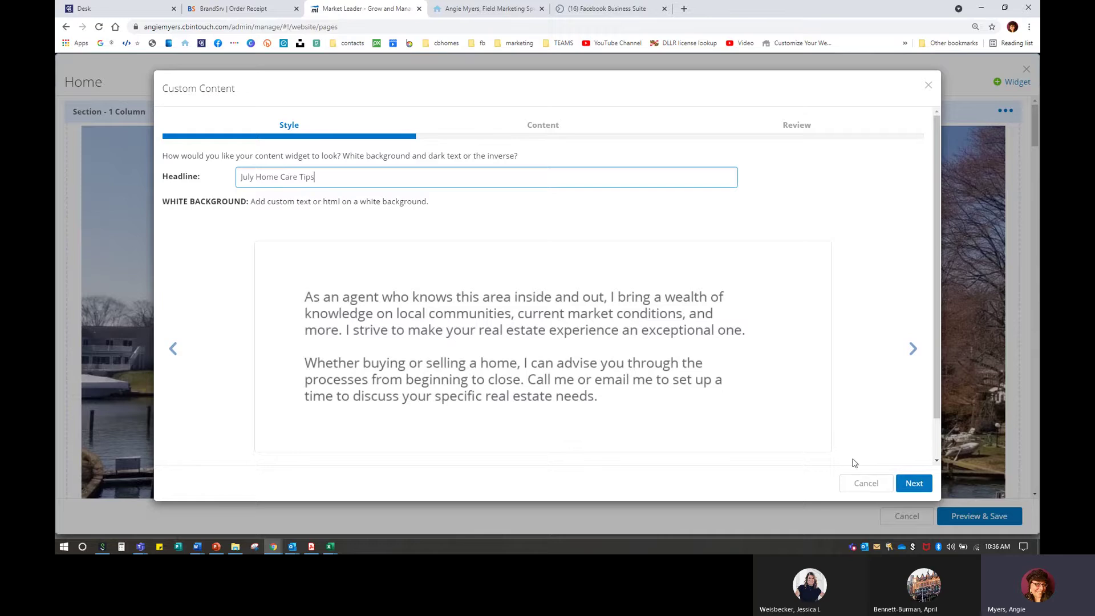
pyautogui.click(913, 483)
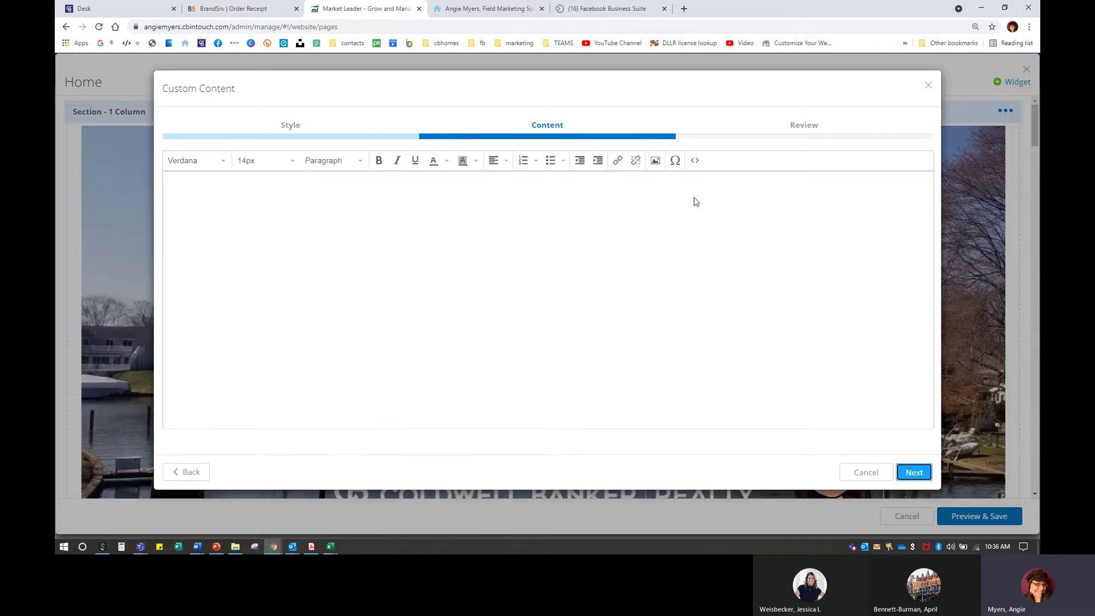
pyautogui.click(655, 161)
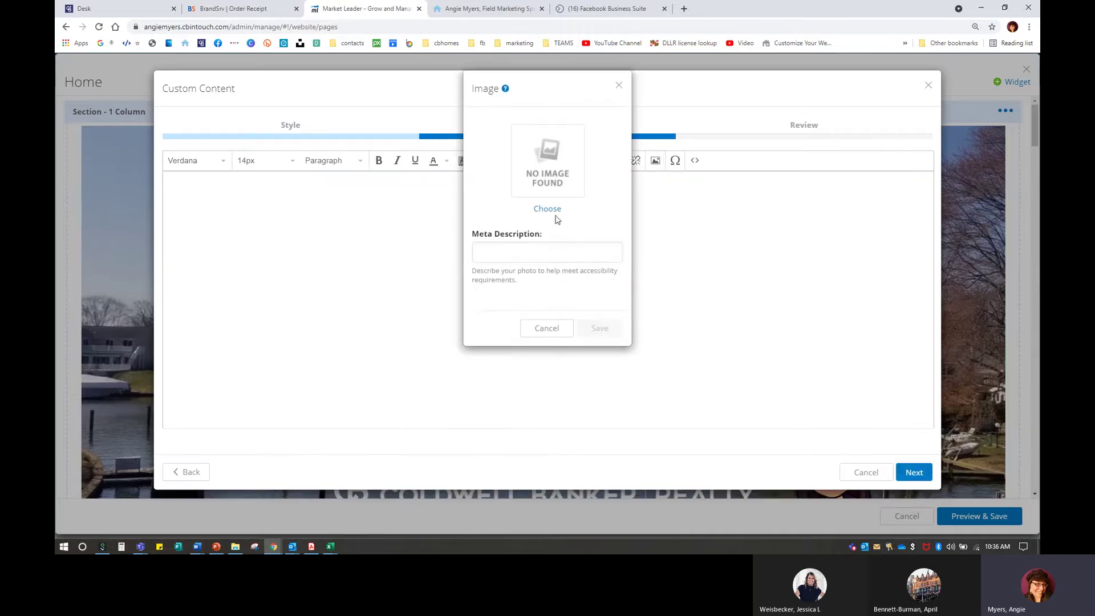
pyautogui.click(552, 210)
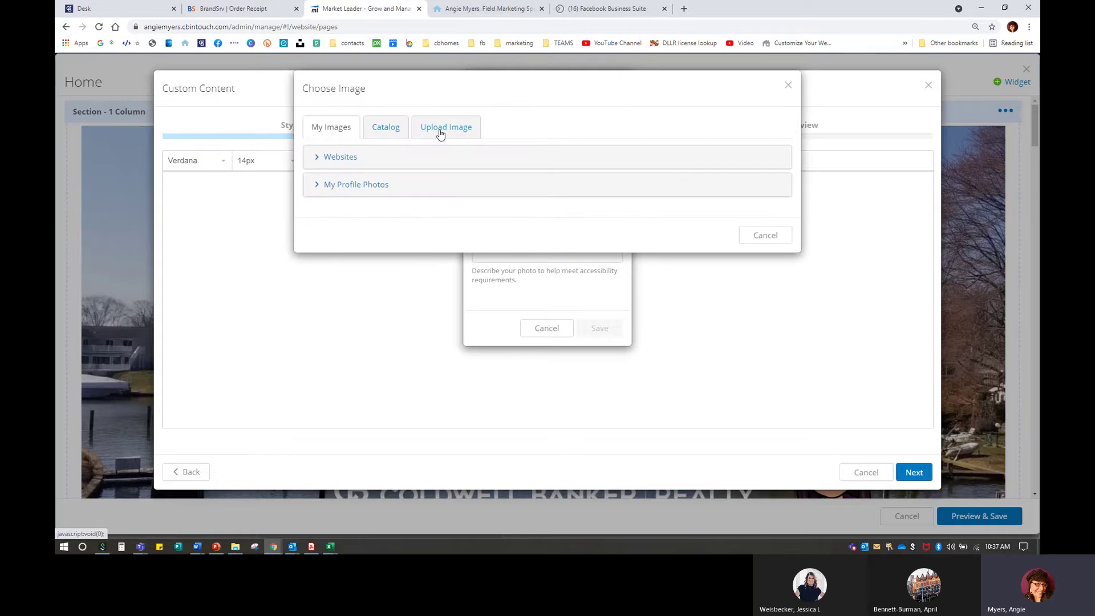
pyautogui.click(769, 236)
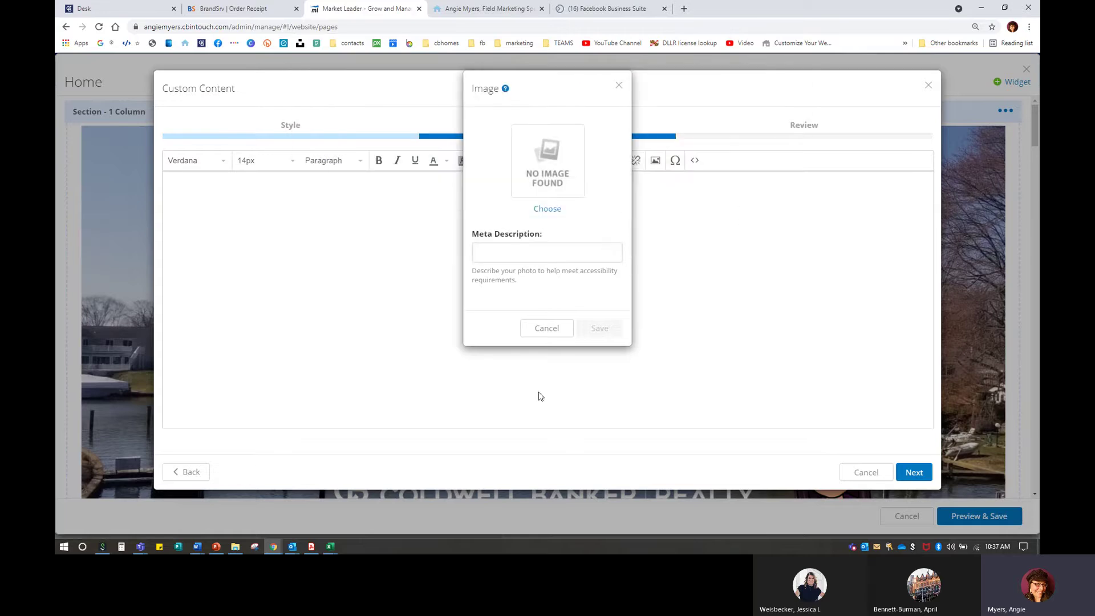
pyautogui.click(546, 328)
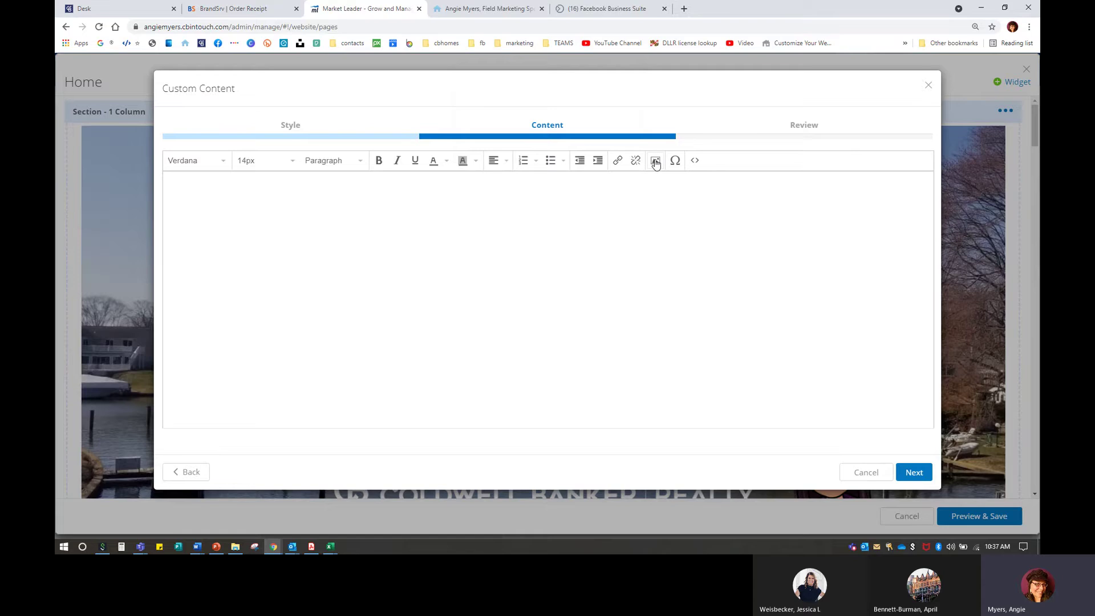
pyautogui.press('ctrl')
# Upload Home Care Tips for July.PNG from the Pictures folder as an image for the custom content.
pyautogui.click(655, 162)
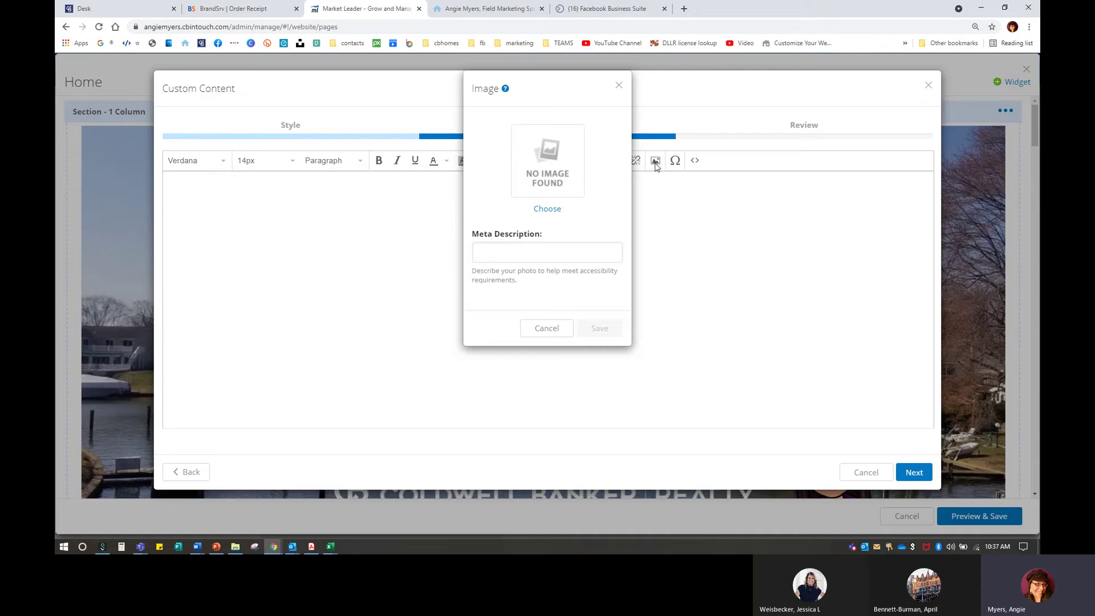
pyautogui.rightClick(546, 208)
pyautogui.click(546, 210)
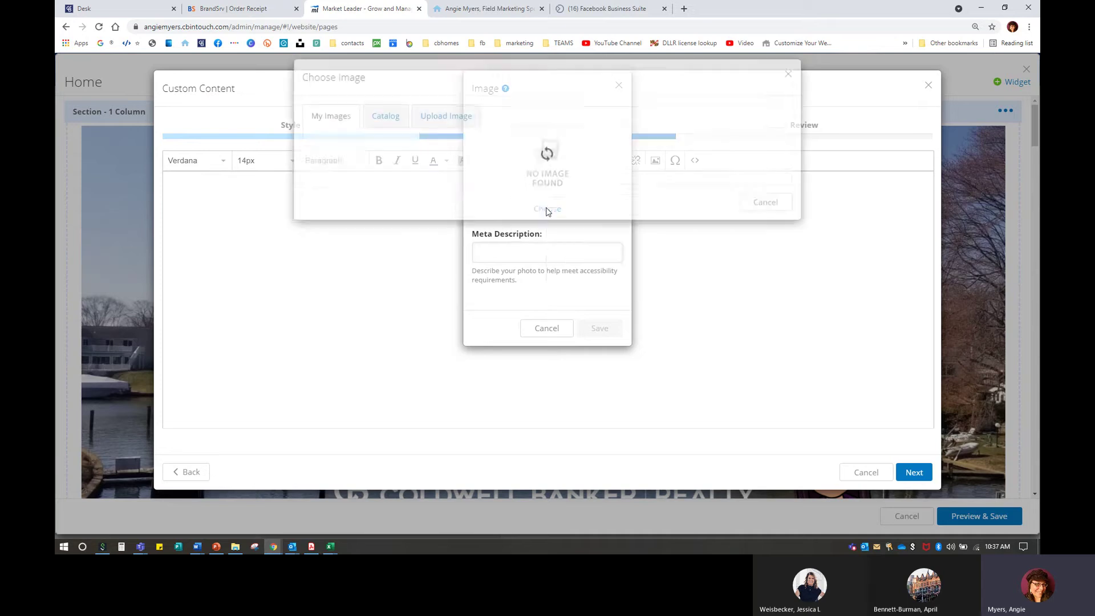
pyautogui.click(440, 131)
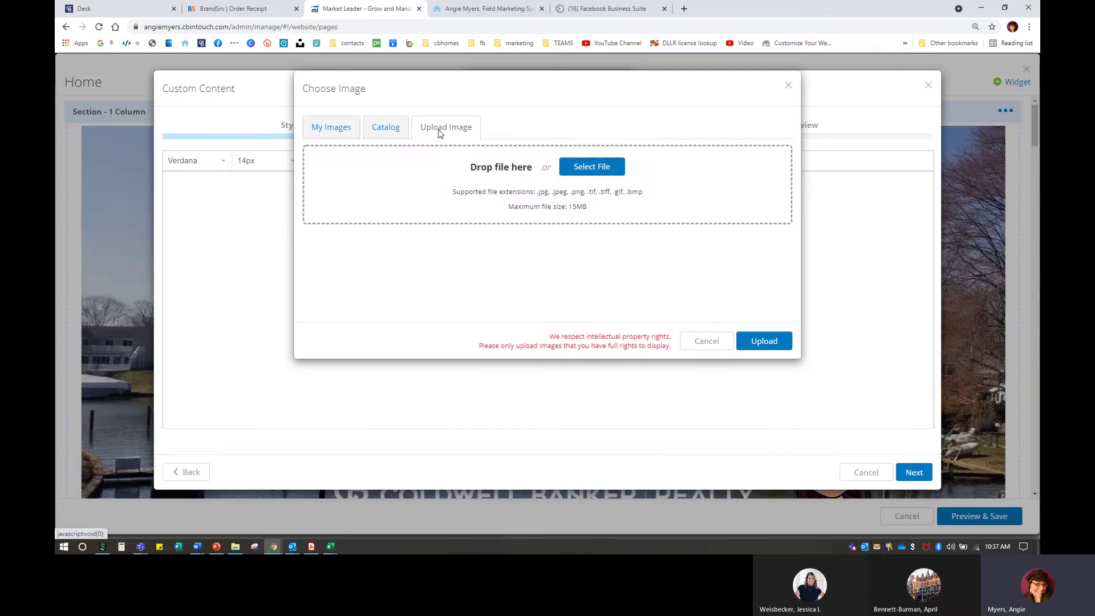
pyautogui.click(592, 166)
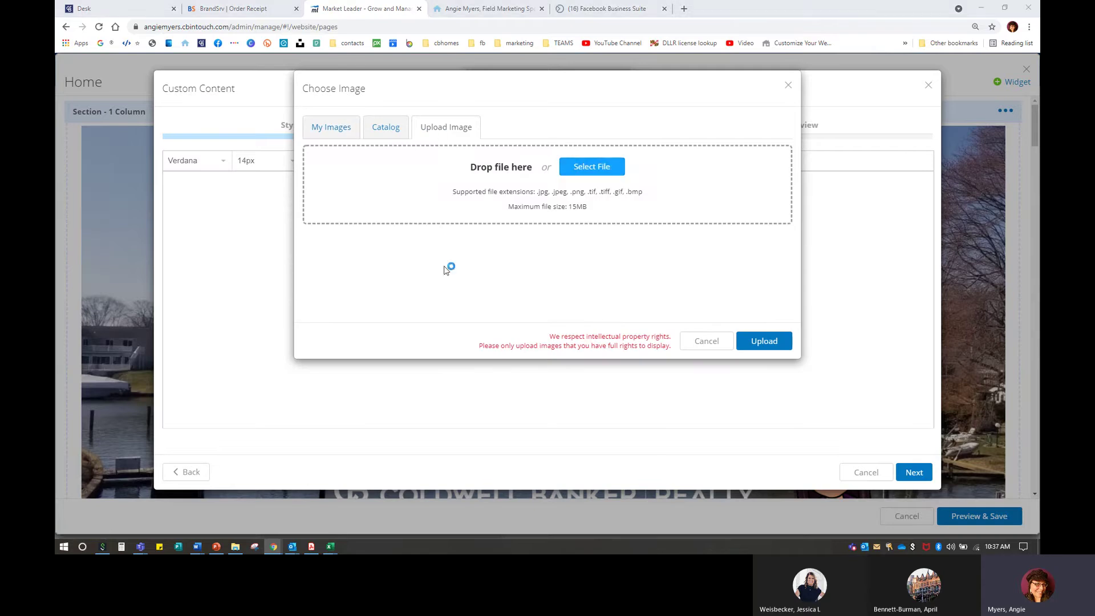
pyautogui.click(108, 436)
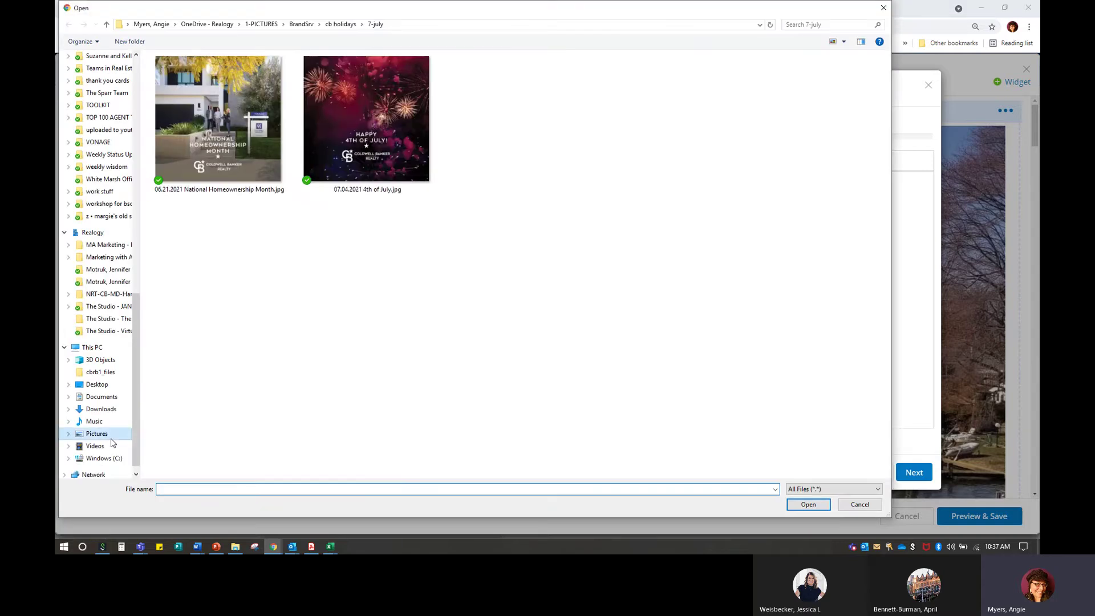
pyautogui.click(556, 358)
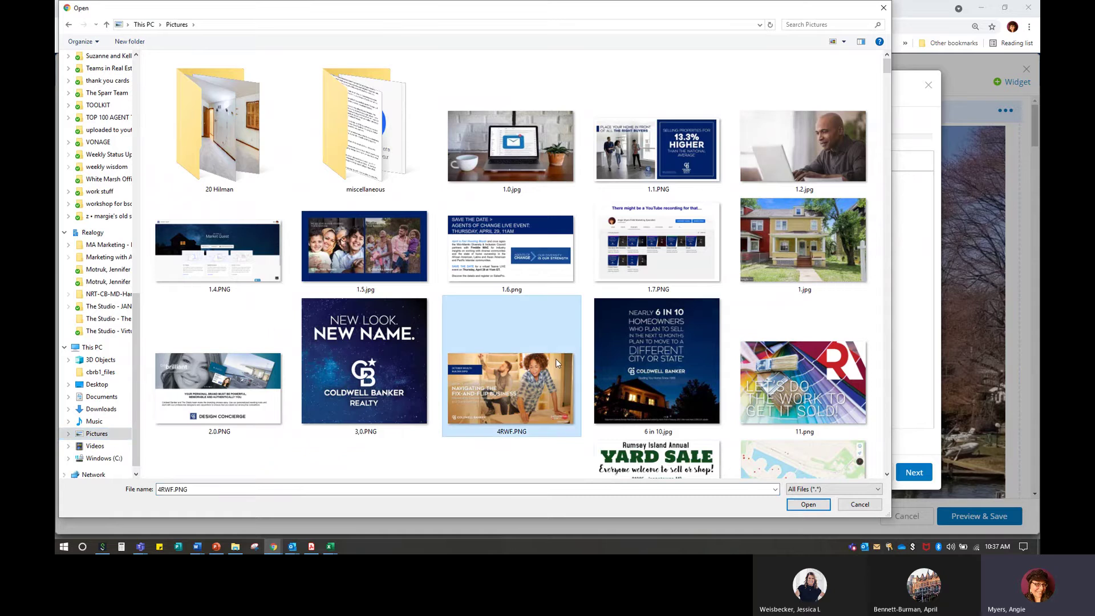
pyautogui.press('h')
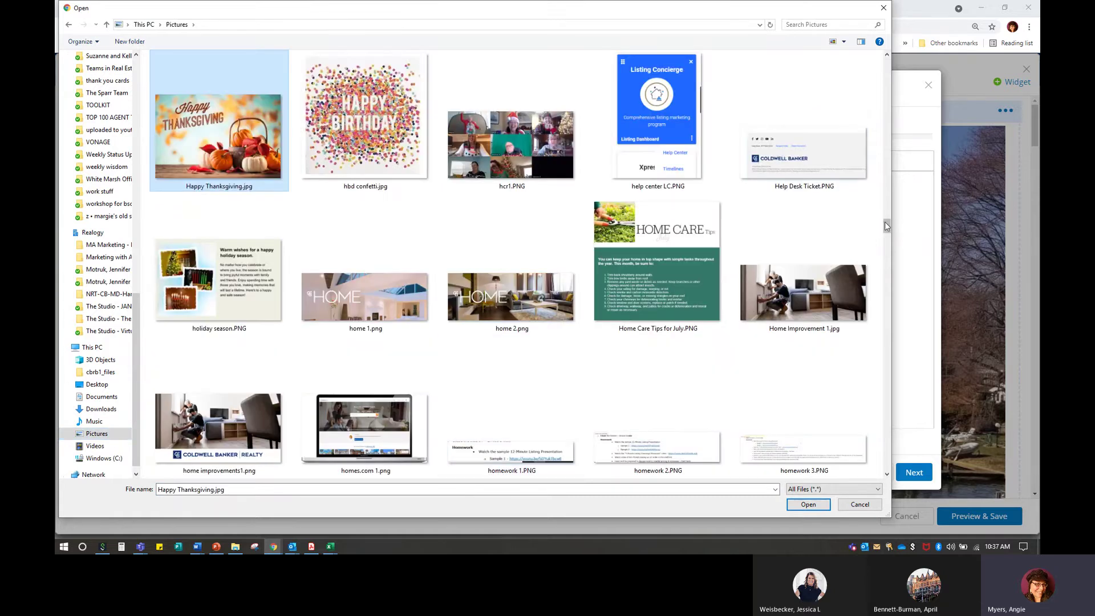
pyautogui.doubleClick(665, 258)
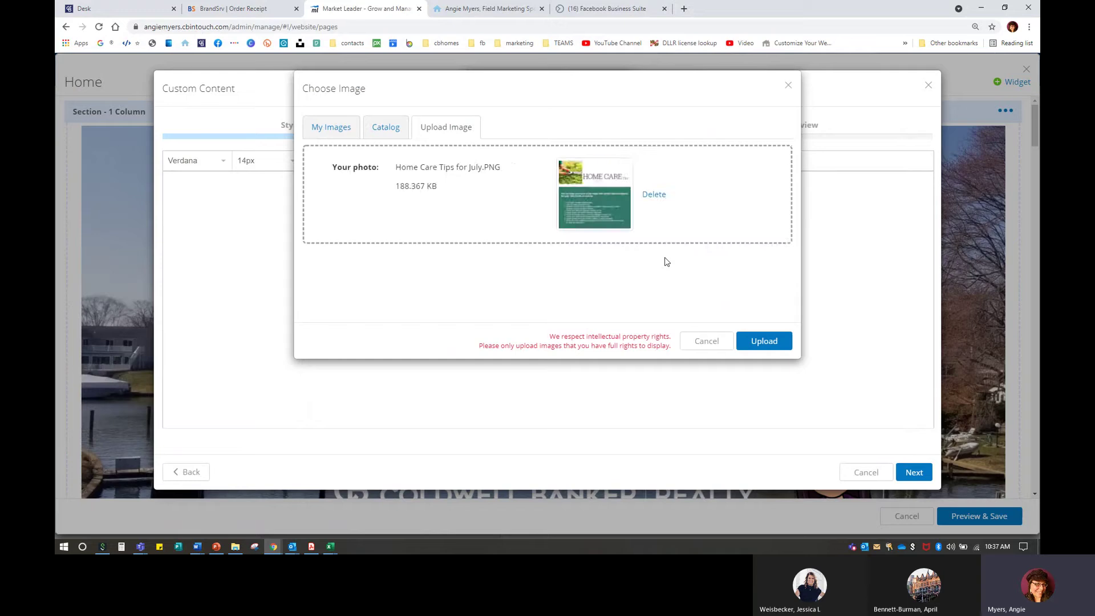
pyautogui.click(783, 344)
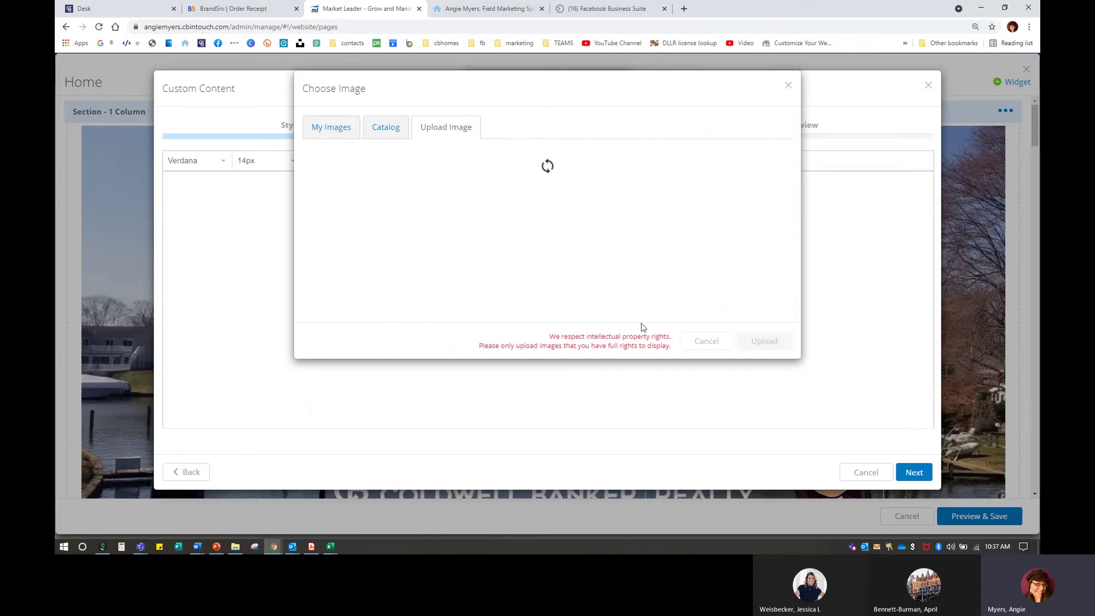
# Give the image the meta description "Home Care Tips for July" and insert it into the content.
pyautogui.click(554, 252)
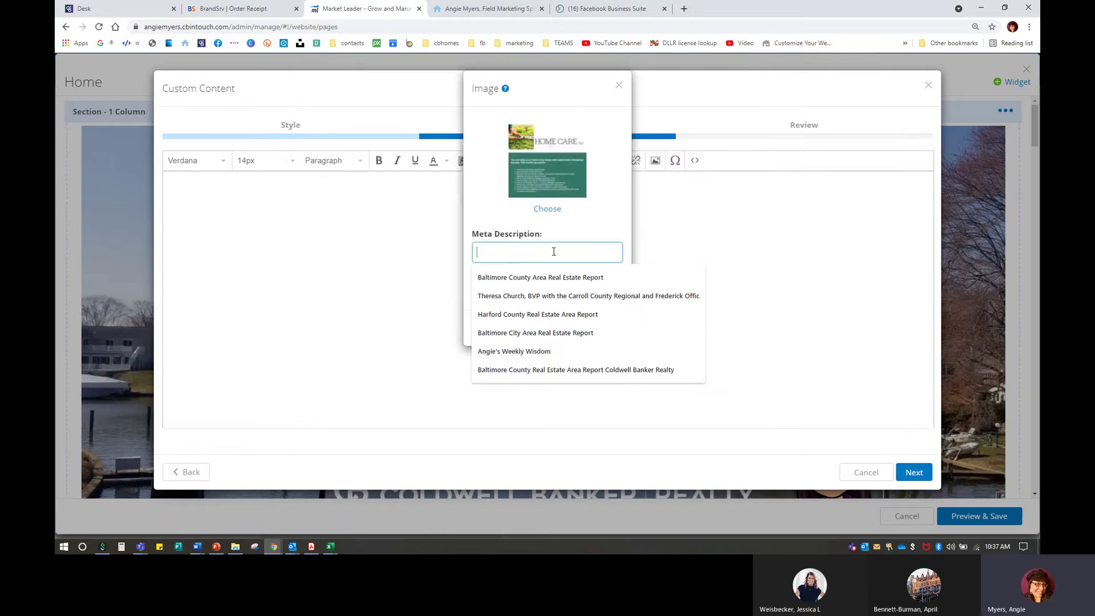
pyautogui.write('Home')
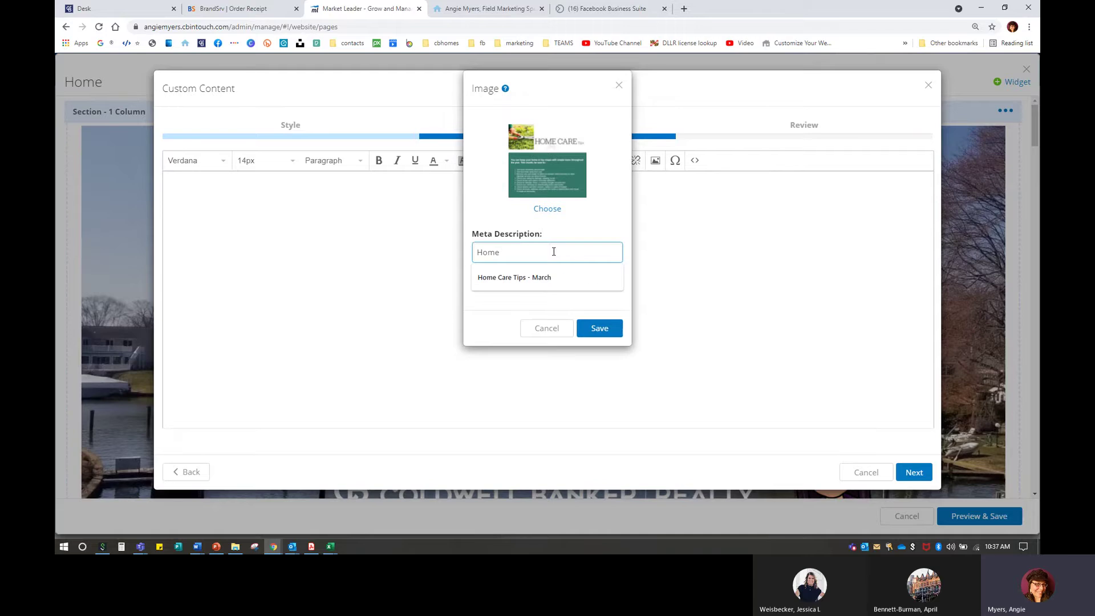
pyautogui.write(' Care Tips for July')
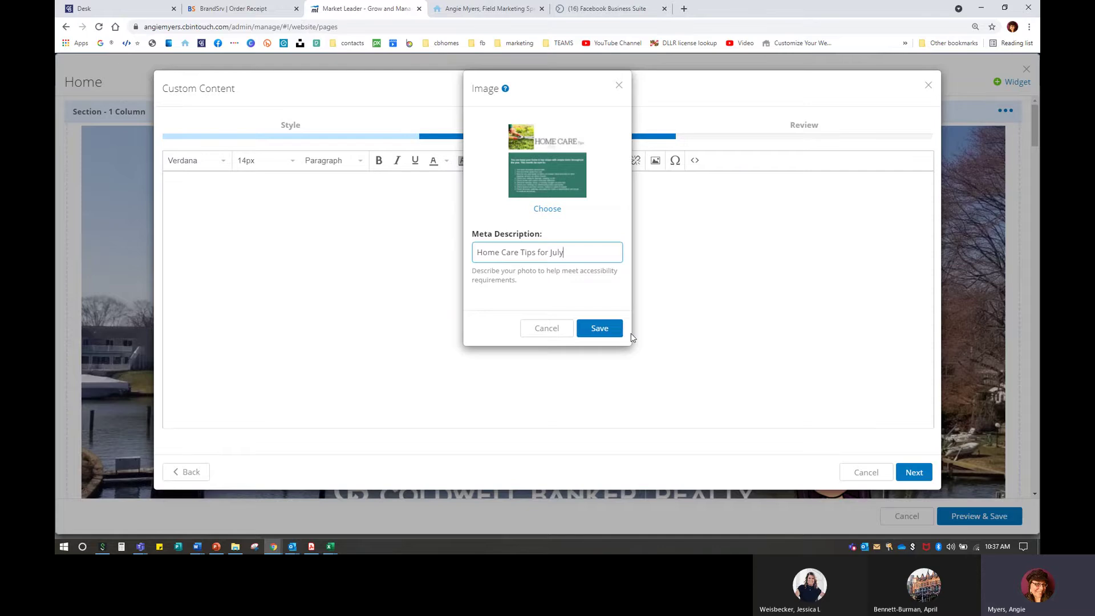
pyautogui.click(600, 327)
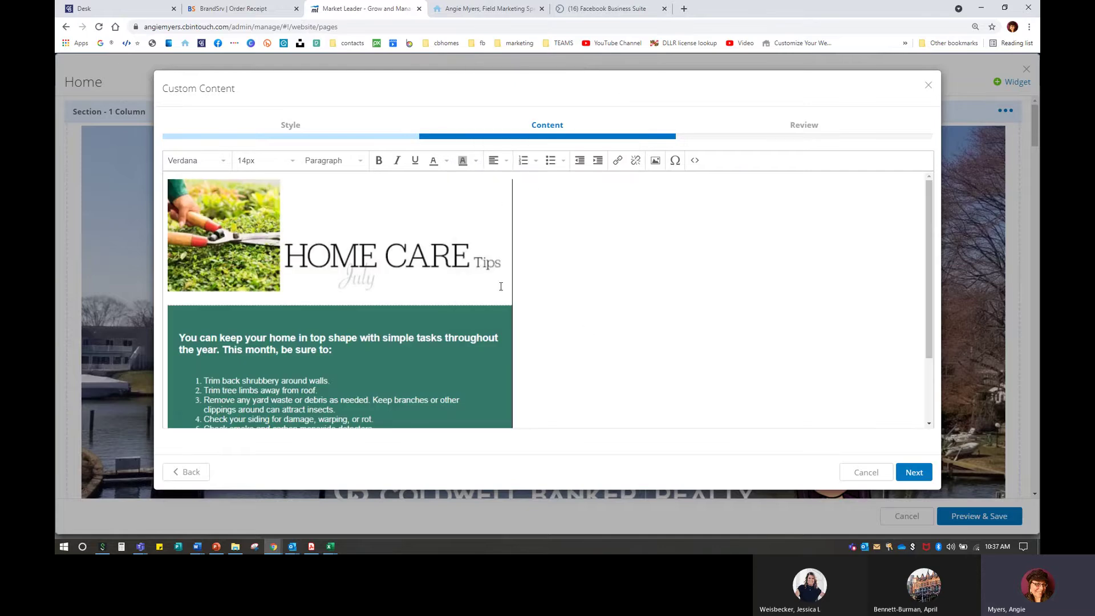
# Center the home care image in the content area and enlarge it slightly.
pyautogui.click(507, 163)
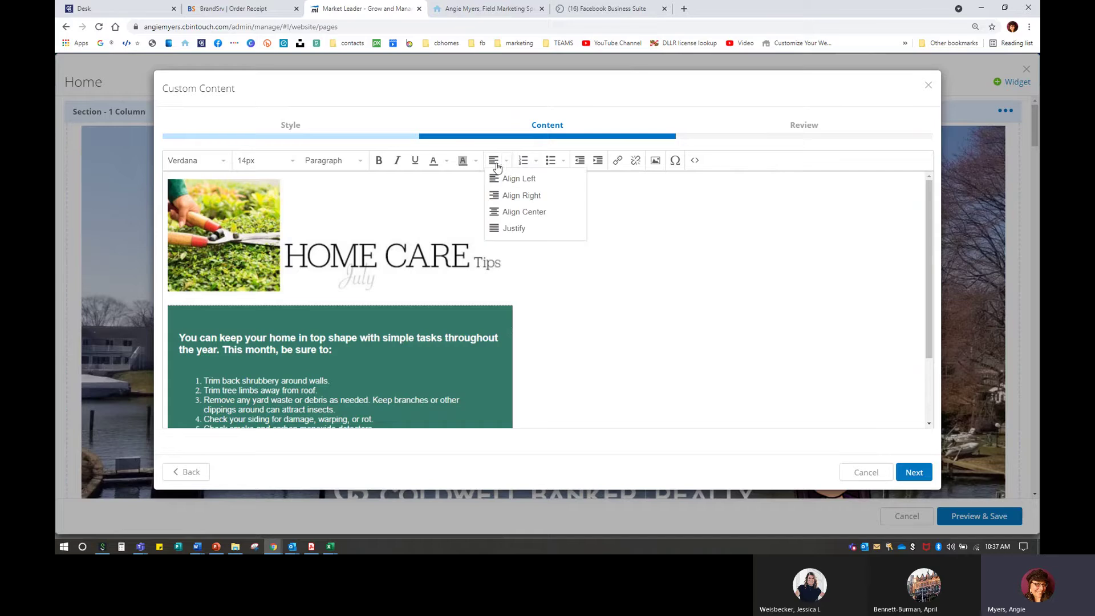
pyautogui.click(542, 213)
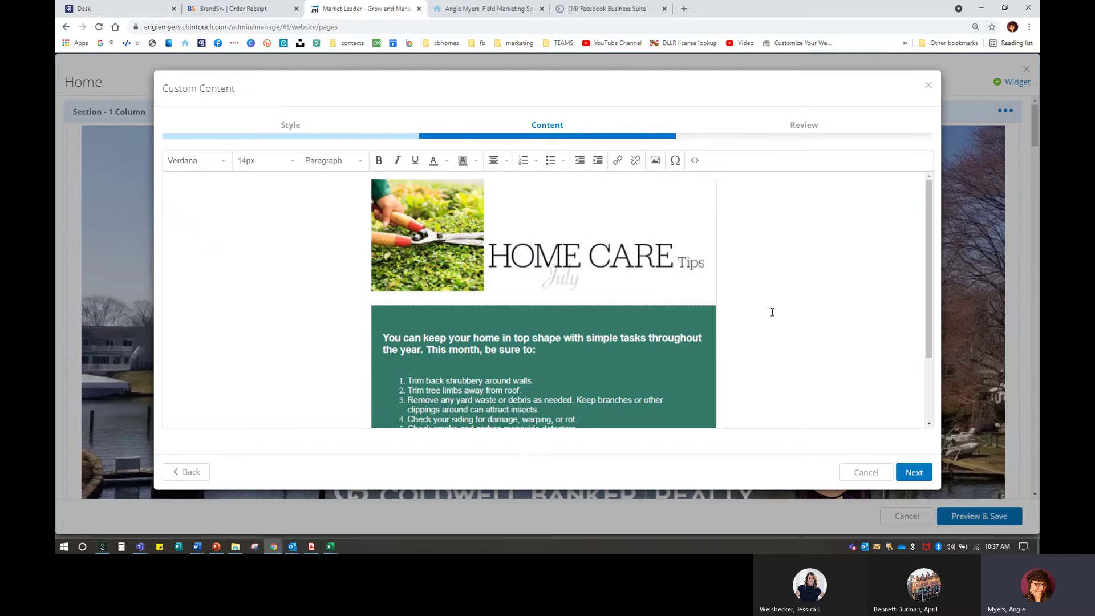
pyautogui.scroll(-2, 772, 312)
pyautogui.click(705, 380)
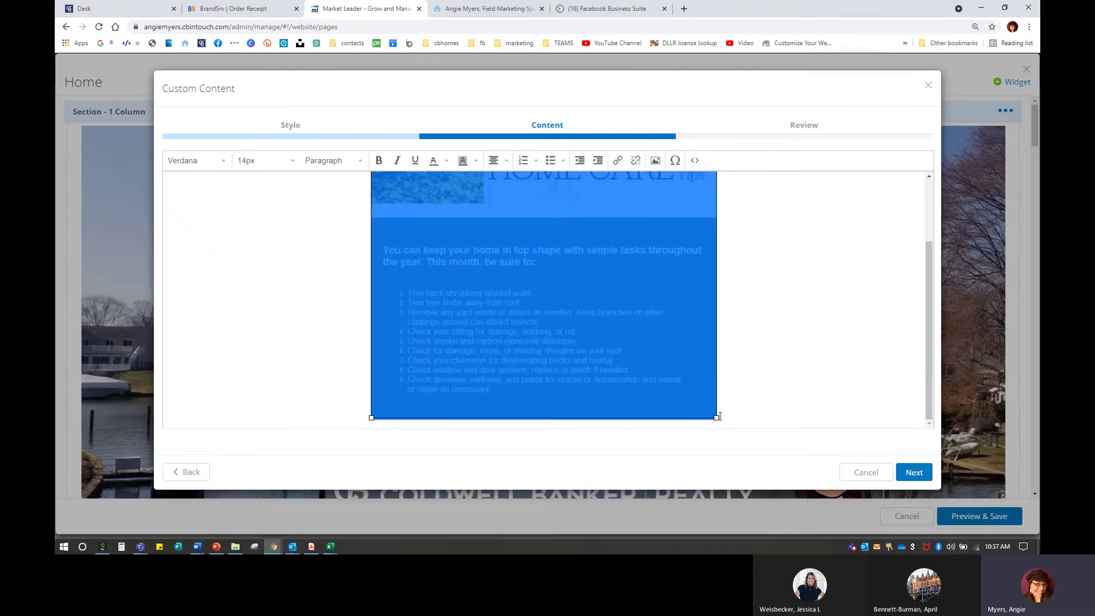
pyautogui.moveTo(716, 418); pyautogui.dragTo(744, 450)
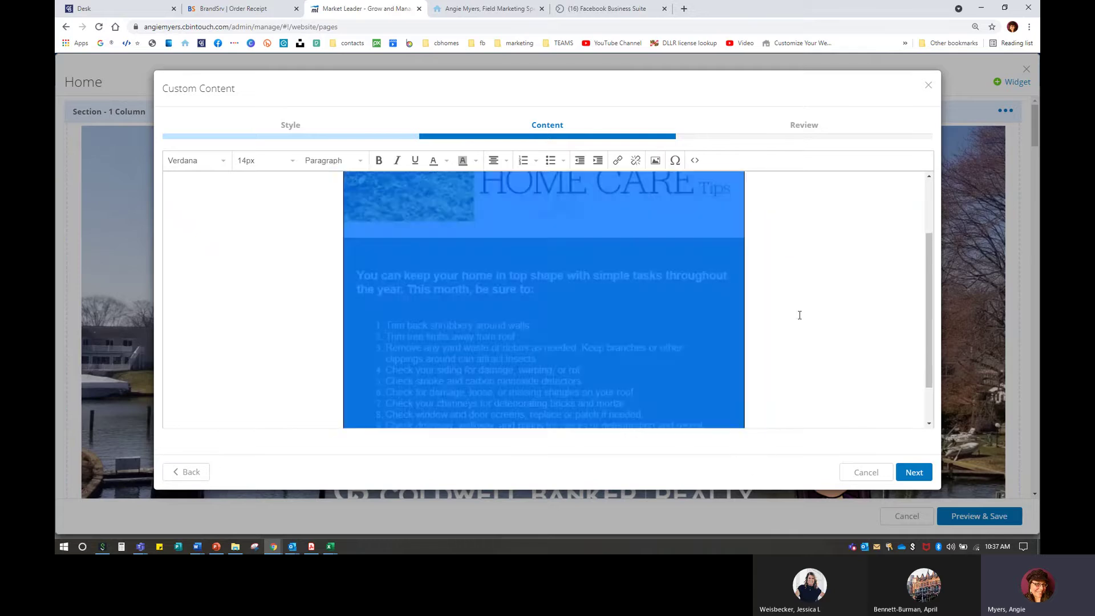
pyautogui.click(799, 314)
pyautogui.scroll(-1, 760, 301)
pyautogui.scroll(3, 759, 301)
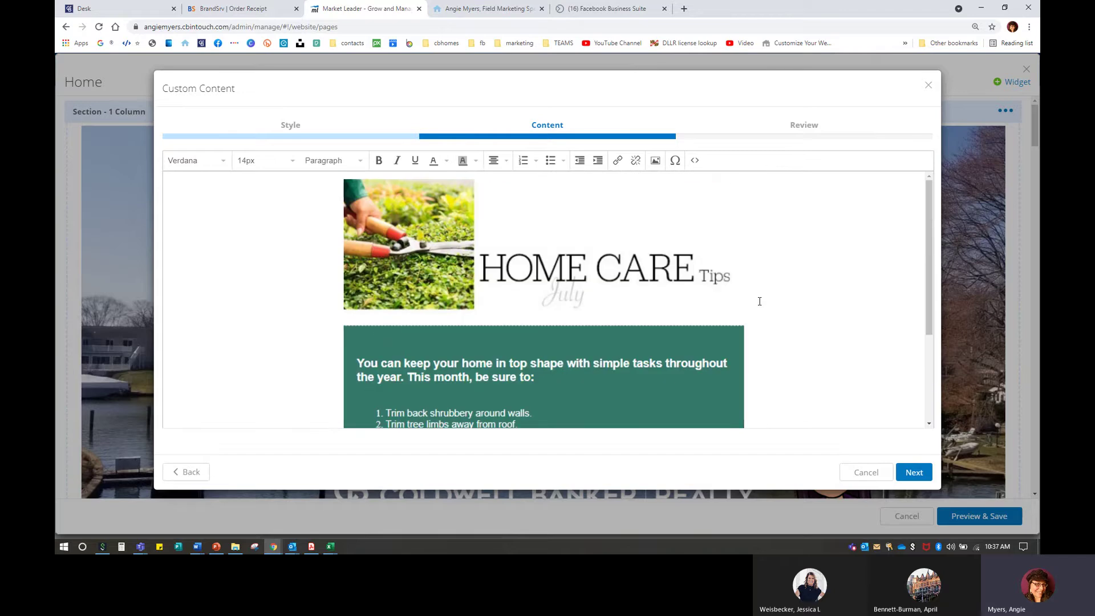
# Proceed to the review, save the July Home Care Tips widget and view it on the Home page.
pyautogui.click(907, 472)
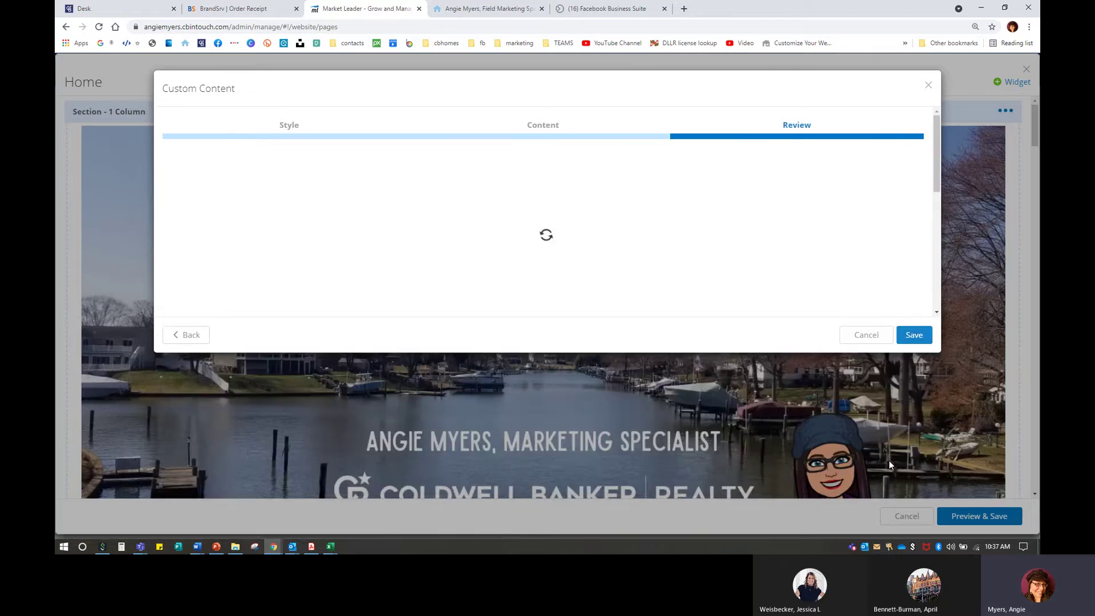
pyautogui.click(915, 335)
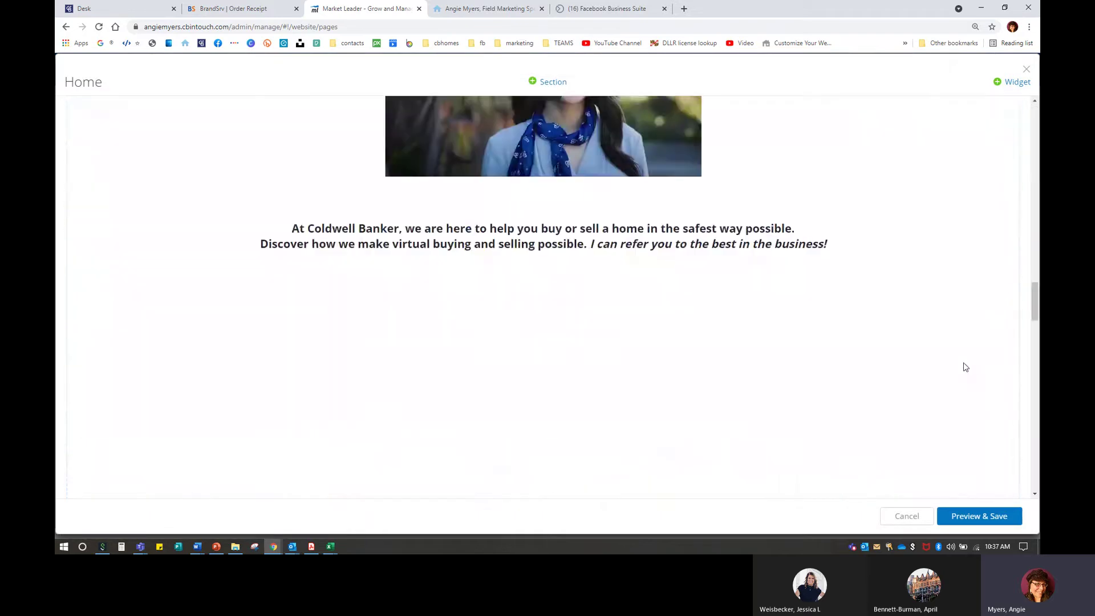
pyautogui.scroll(-3, 913, 320)
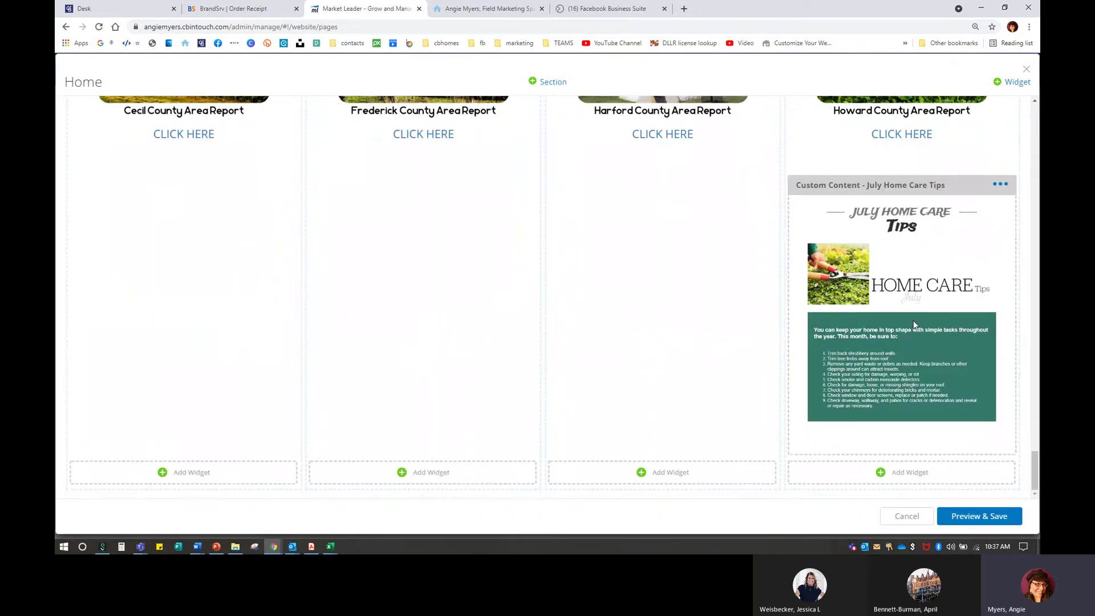
# Delete the July Home Care Tips widget from the column below the Howard County Area Report.
pyautogui.click(1000, 184)
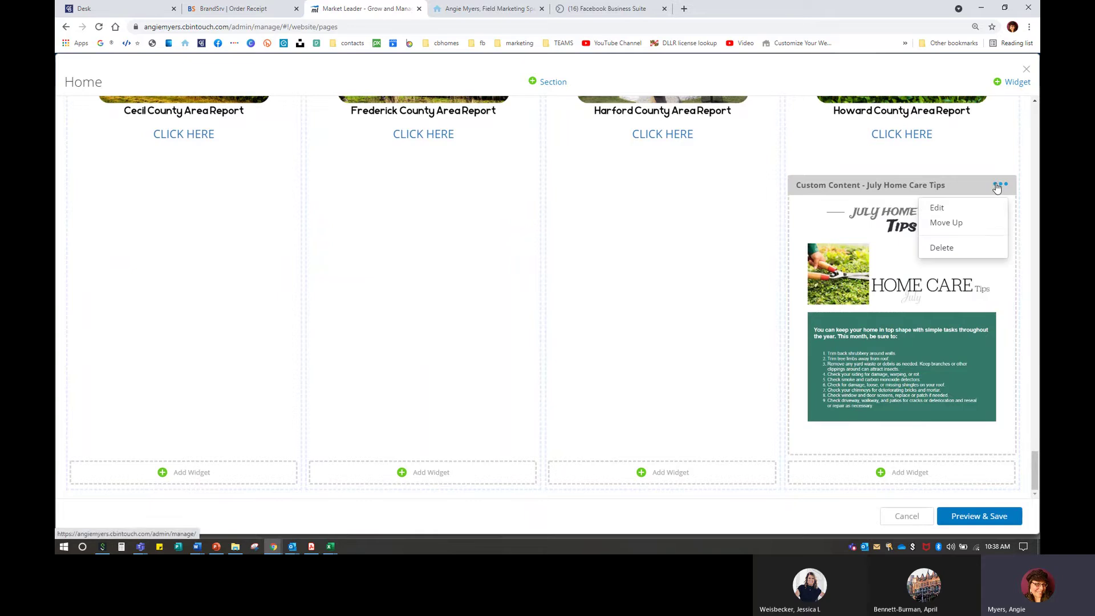
pyautogui.click(945, 255)
pyautogui.click(602, 164)
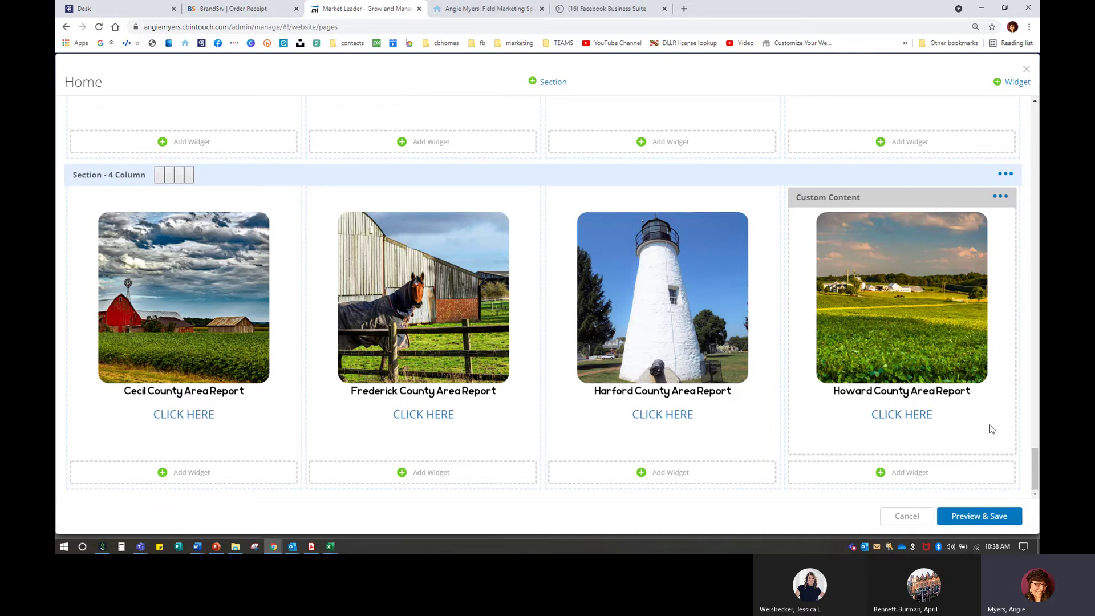
# Look over the Home page sections above the county area reports for a better place for the home care tips.
pyautogui.rightClick(897, 472)
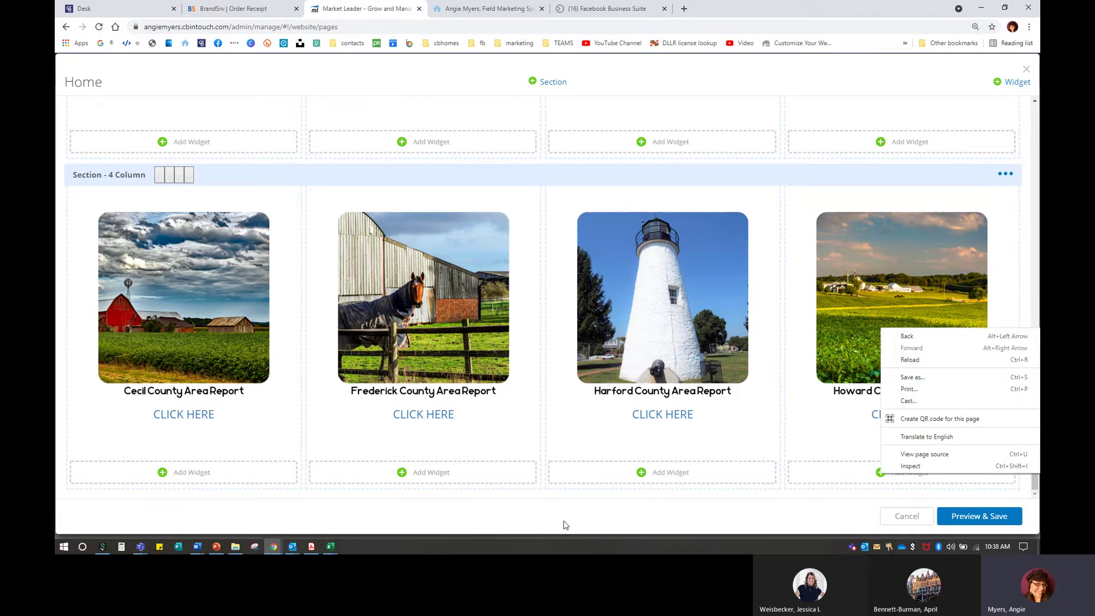
pyautogui.click(627, 512)
pyautogui.scroll(10, 779, 494)
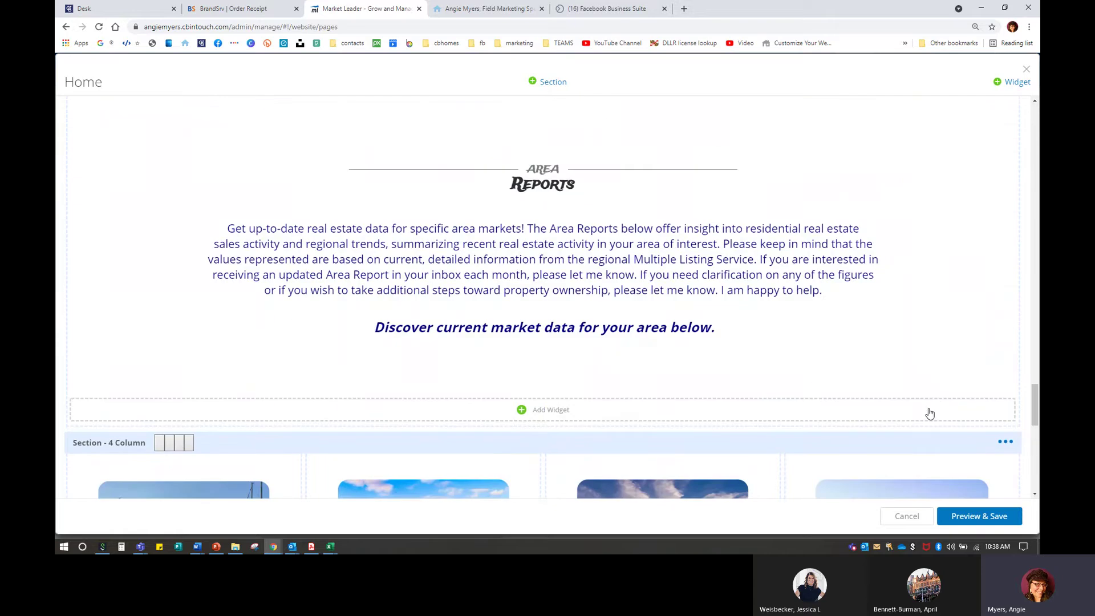
pyautogui.scroll(3, 918, 442)
pyautogui.scroll(1, 918, 442)
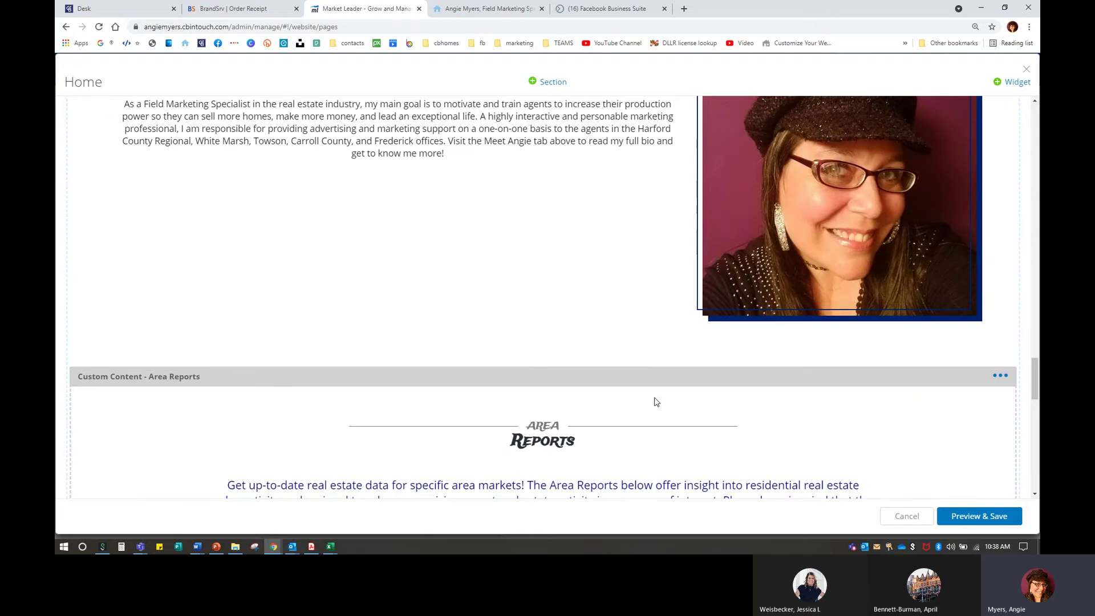
pyautogui.scroll(-14, 825, 454)
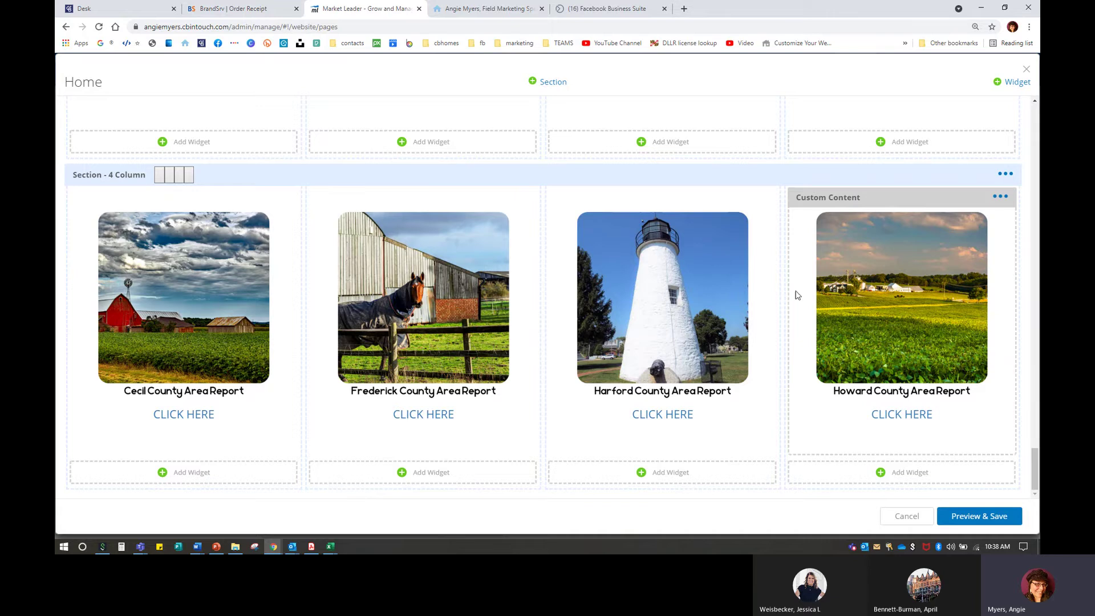
pyautogui.scroll(10, 816, 318)
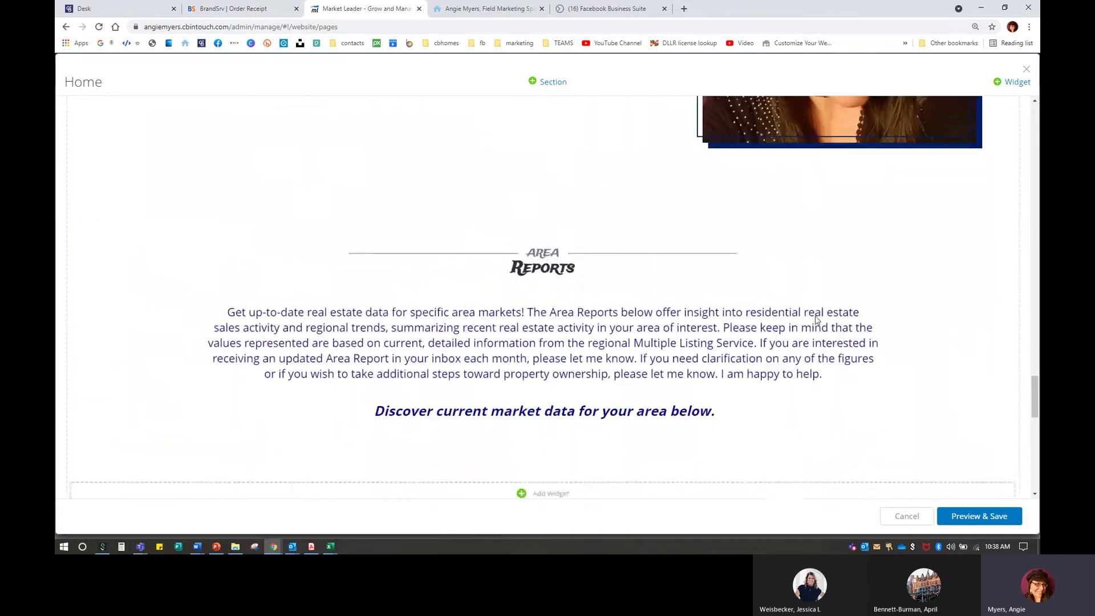
pyautogui.scroll(10, 815, 320)
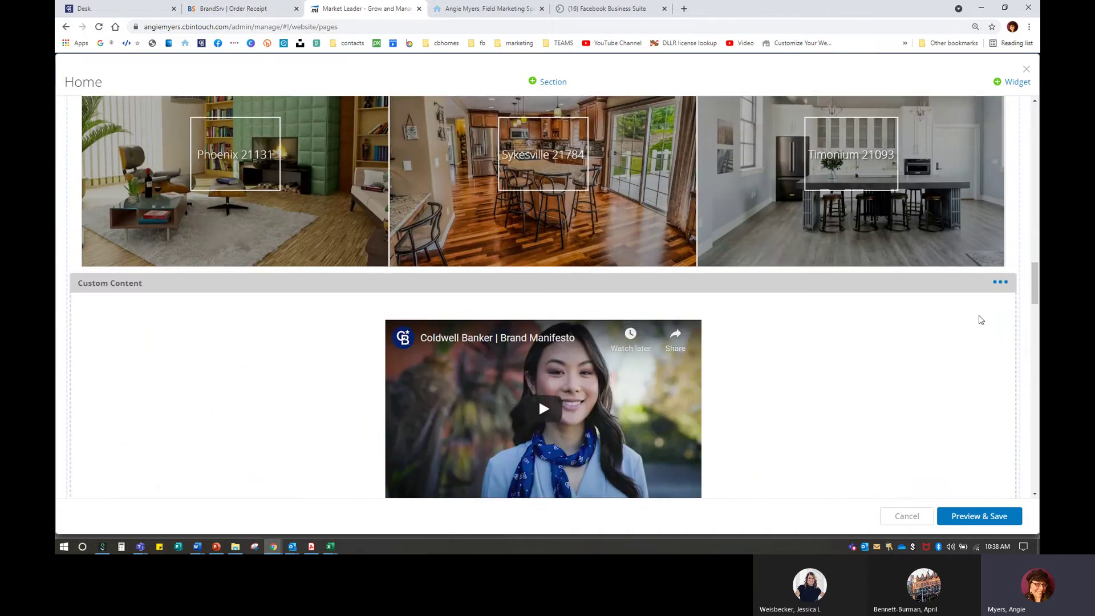
# Open the Custom Content widget holding the Brand Manifesto video for editing and proceed to its content.
pyautogui.click(1001, 284)
pyautogui.click(962, 306)
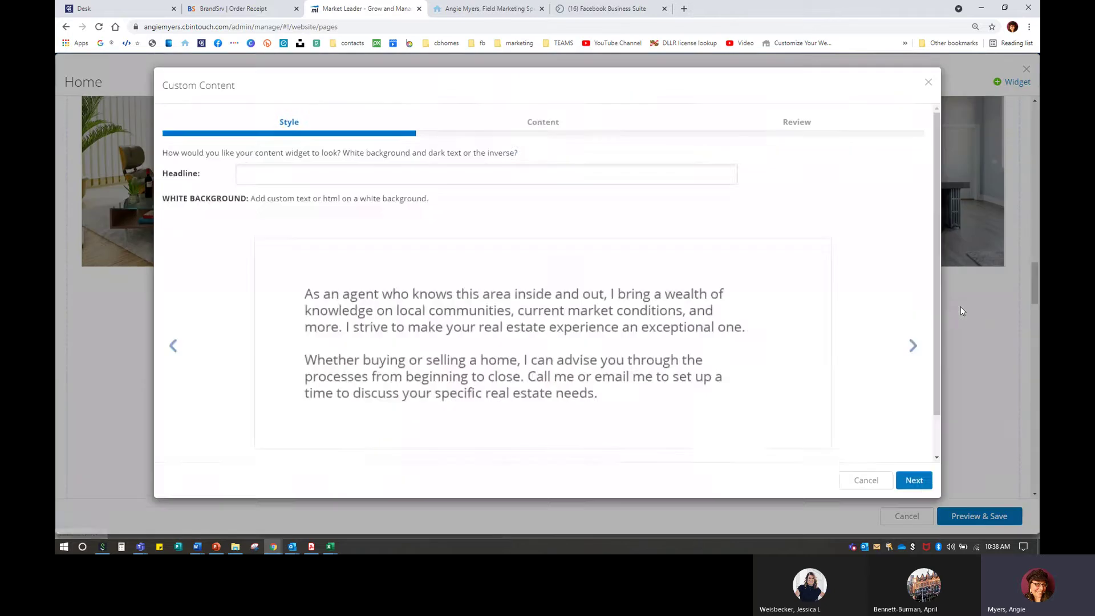
pyautogui.click(913, 484)
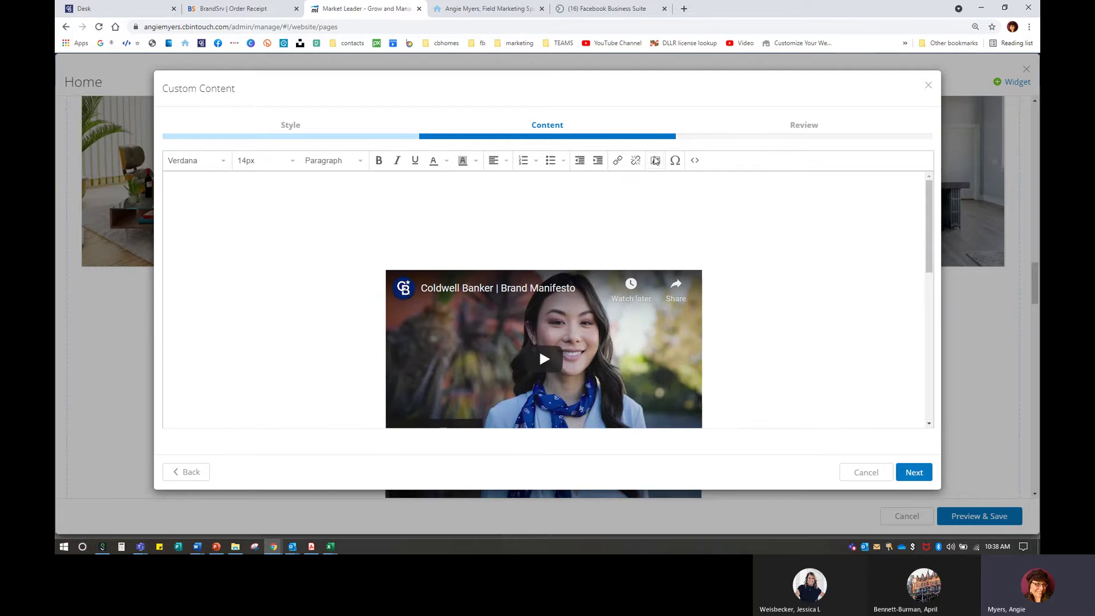
# Upload the picture Home Care Tips for July.PNG as a new image above the Brand Manifesto video in the Custom Content widget.
pyautogui.click(655, 161)
pyautogui.click(543, 208)
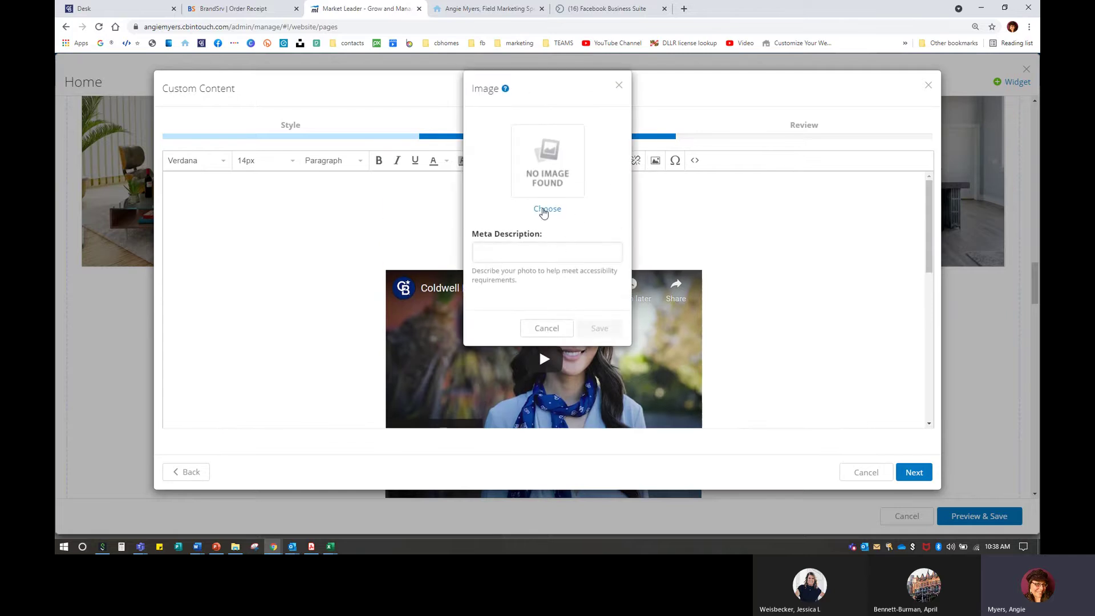
pyautogui.click(461, 134)
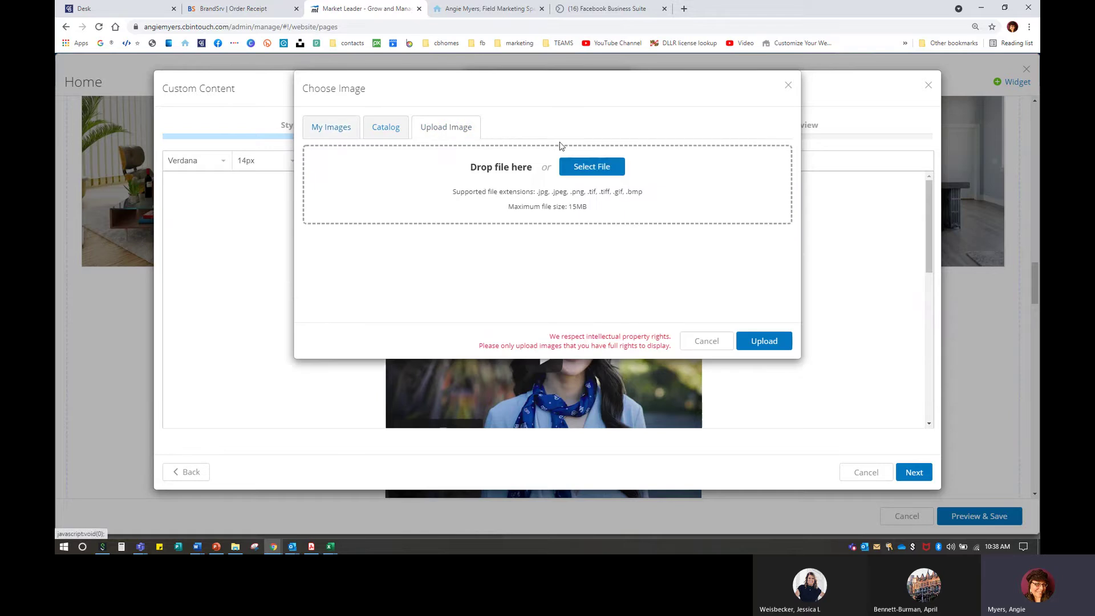
pyautogui.click(600, 167)
pyautogui.click(503, 243)
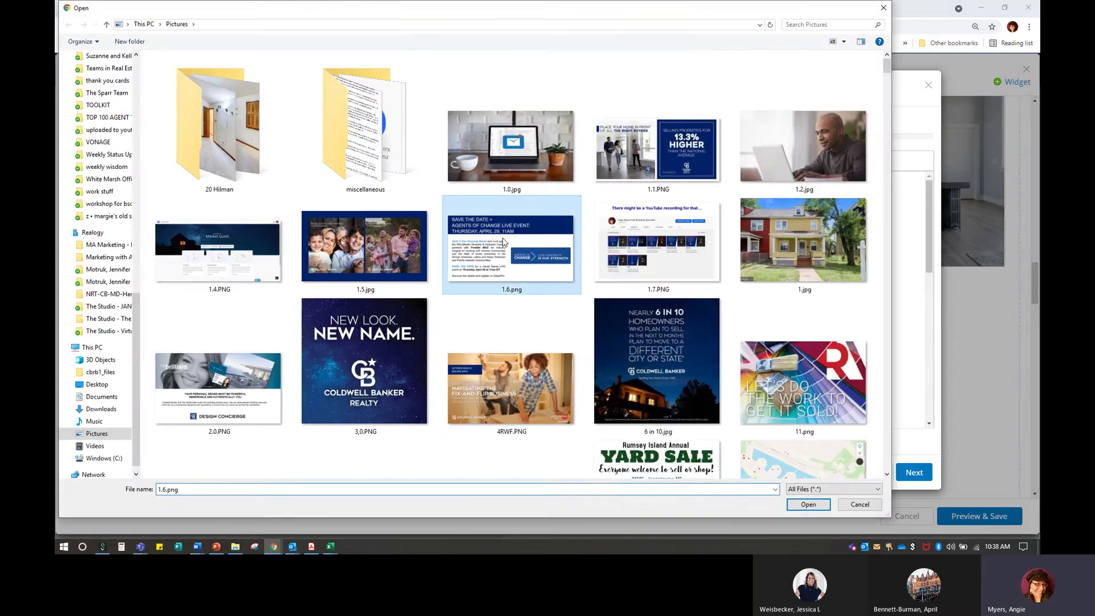
pyautogui.press('h')
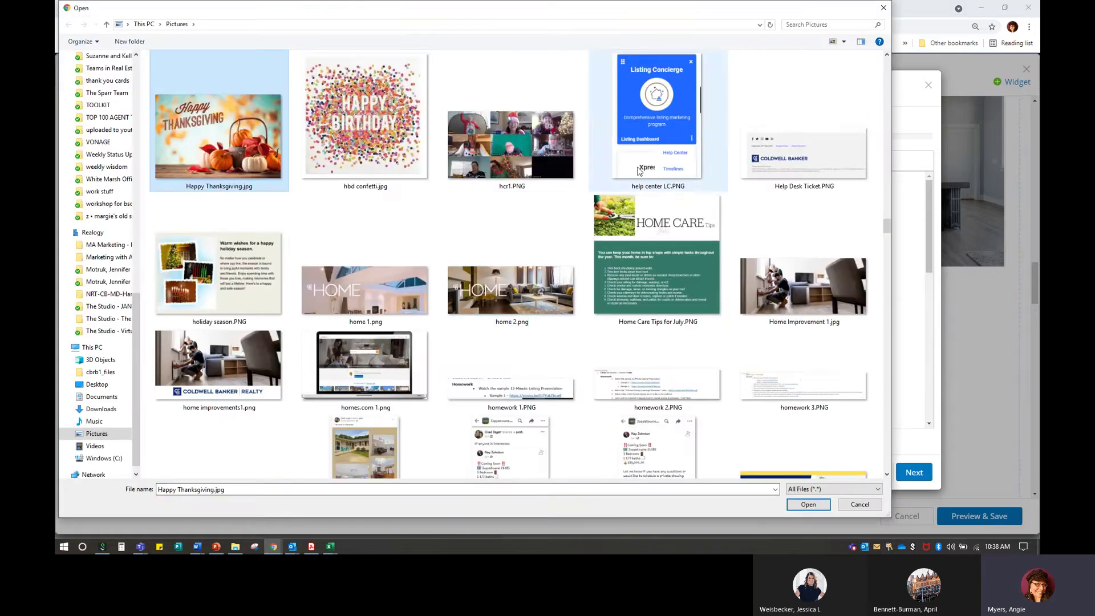
pyautogui.doubleClick(652, 234)
pyautogui.click(767, 345)
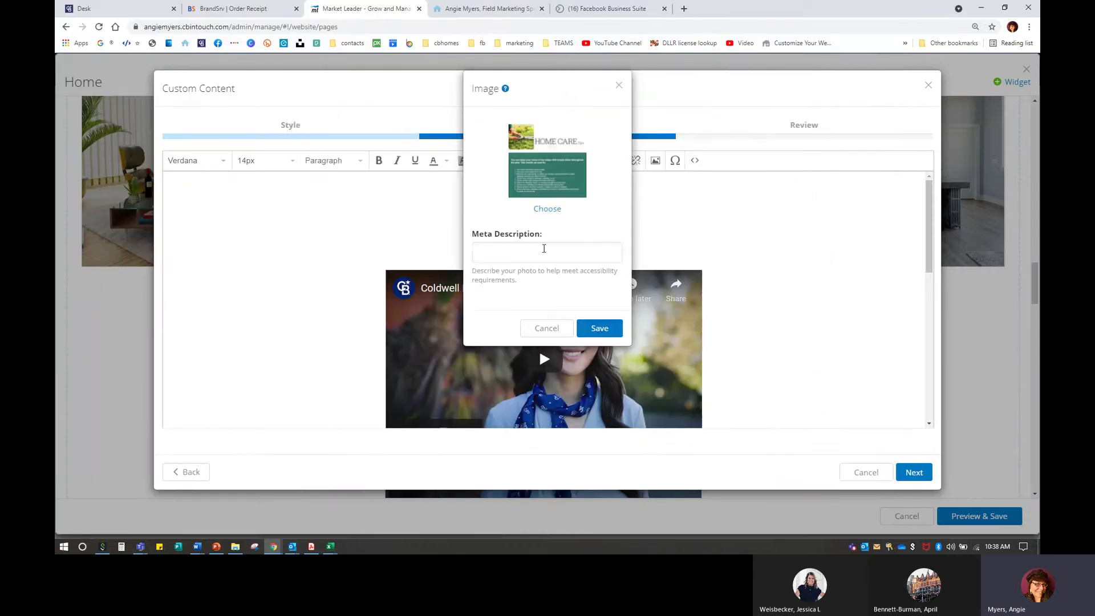
# Give the uploaded image the meta description "Home Care Tips for July" and insert it into the widget content.
pyautogui.click(544, 249)
pyautogui.write('hom')
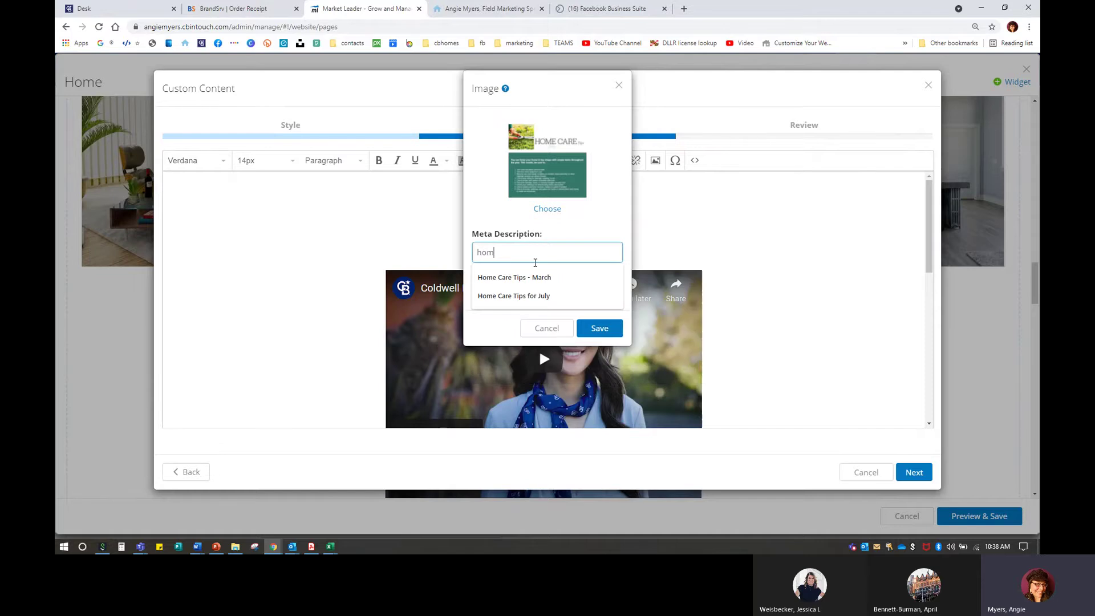
pyautogui.click(513, 295)
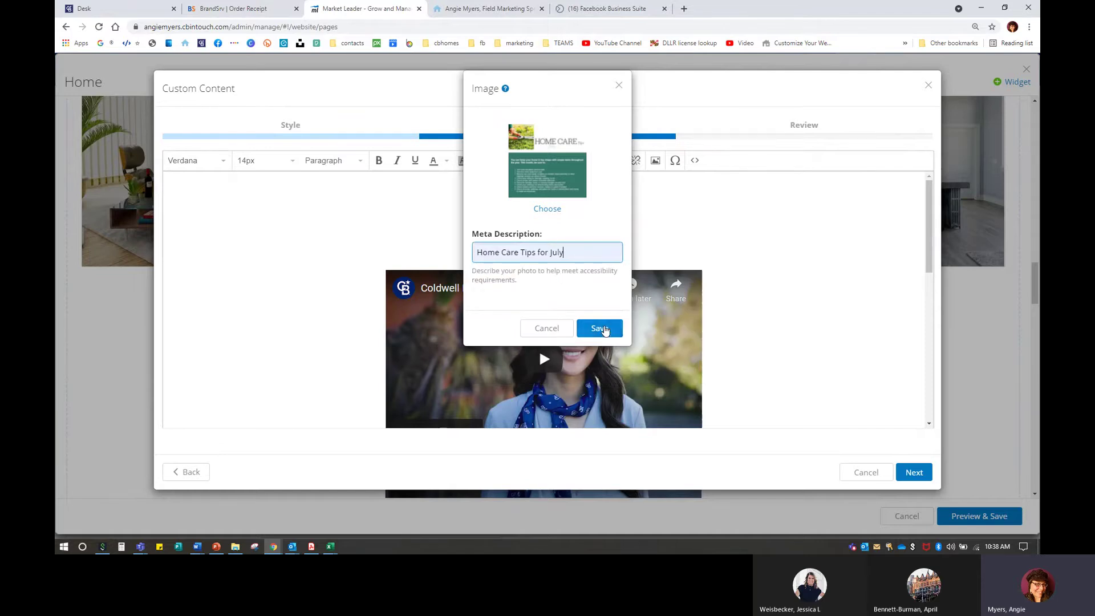
pyautogui.click(600, 328)
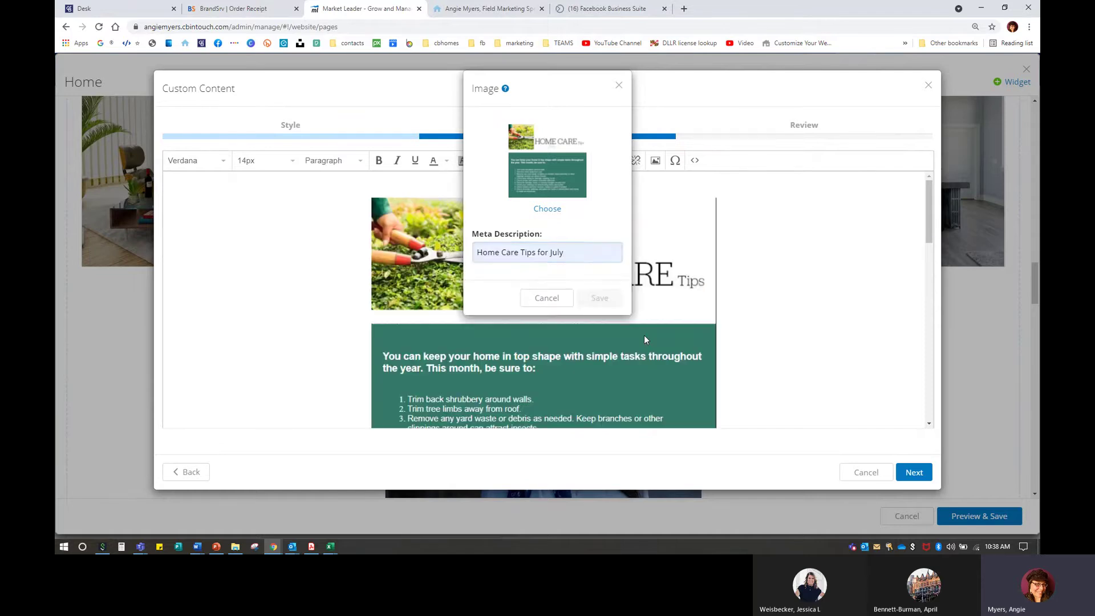
# Save the Custom Content widget after its review, and preview and save the Home page.
pyautogui.click(915, 472)
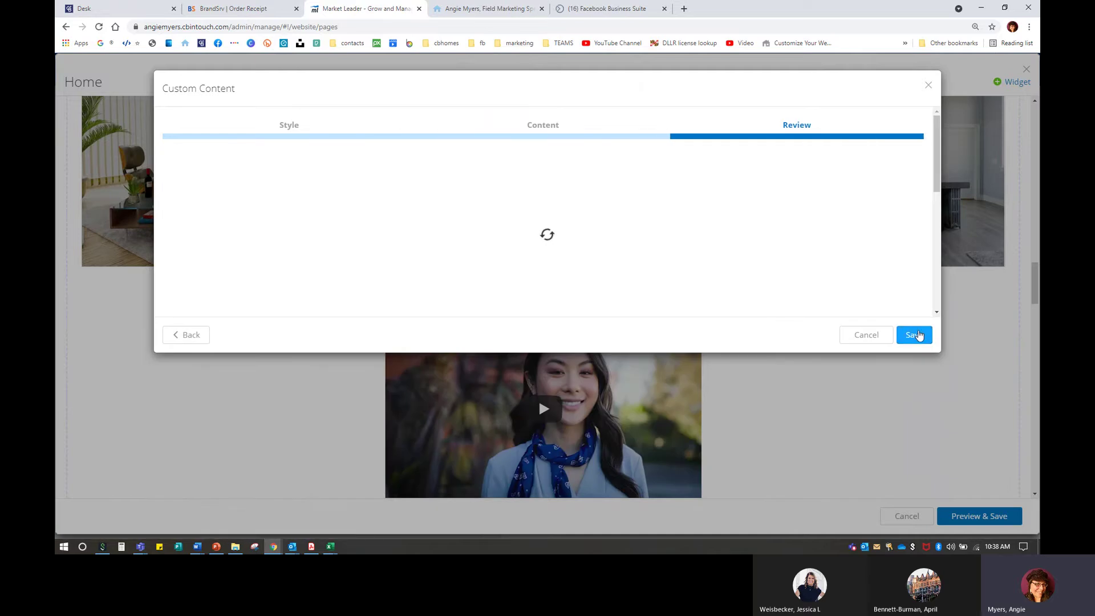
pyautogui.click(914, 335)
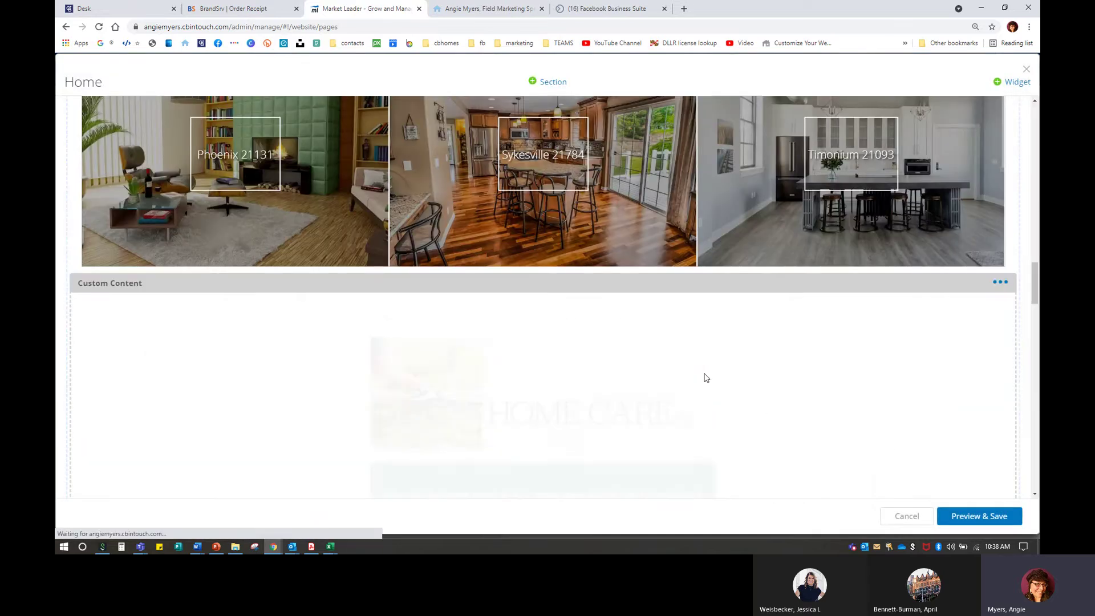
pyautogui.scroll(-5, 673, 365)
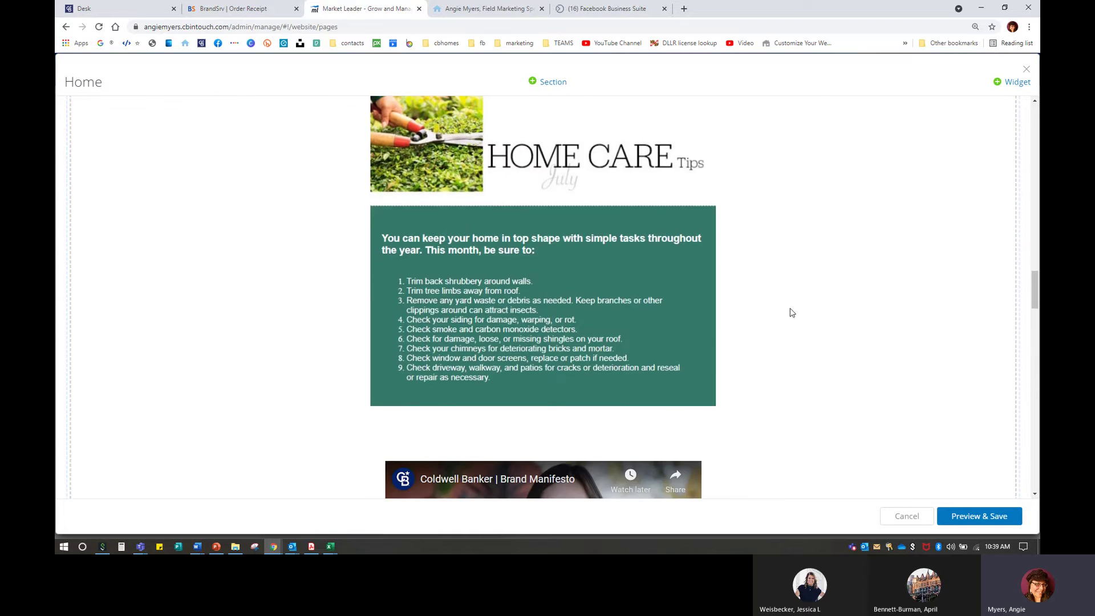
pyautogui.click(964, 518)
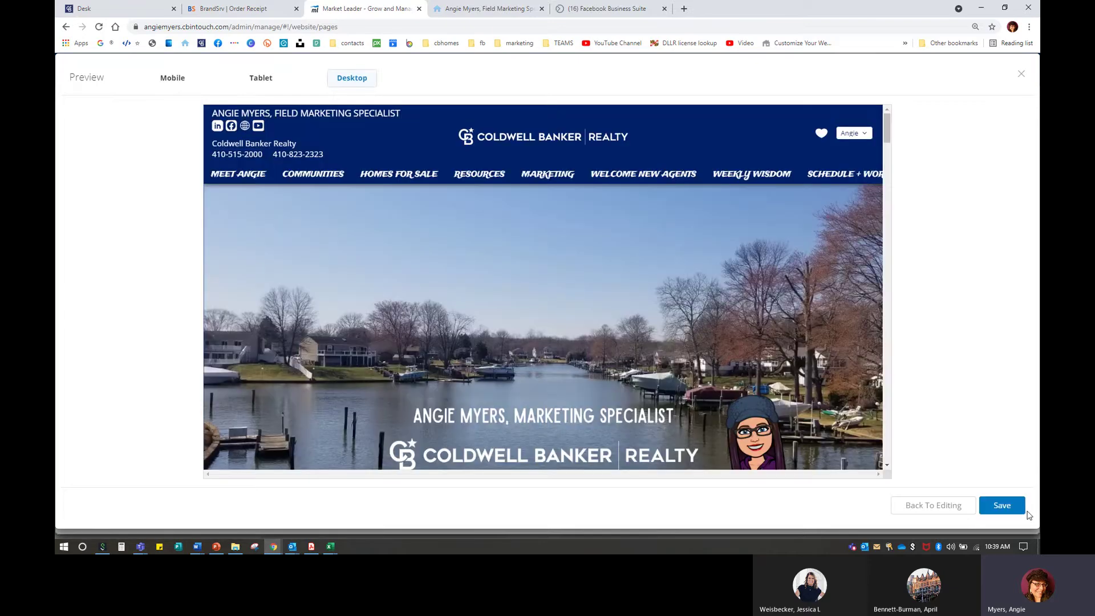
pyautogui.click(1022, 513)
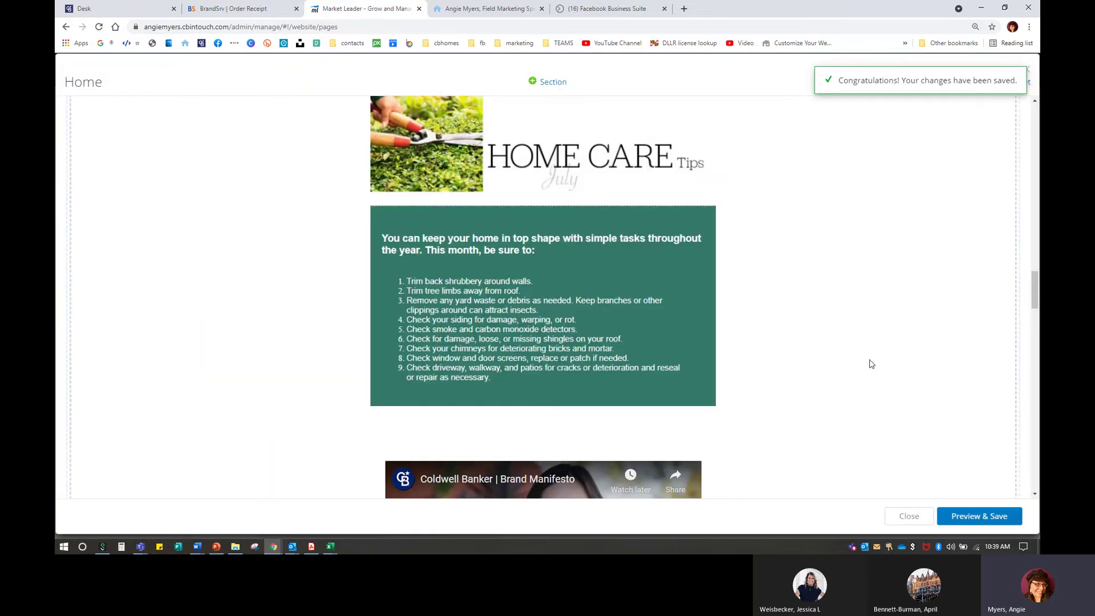
# Reload the live website and examine the July home care tips image above the Brand Manifesto video on its home page.
pyautogui.click(519, 9)
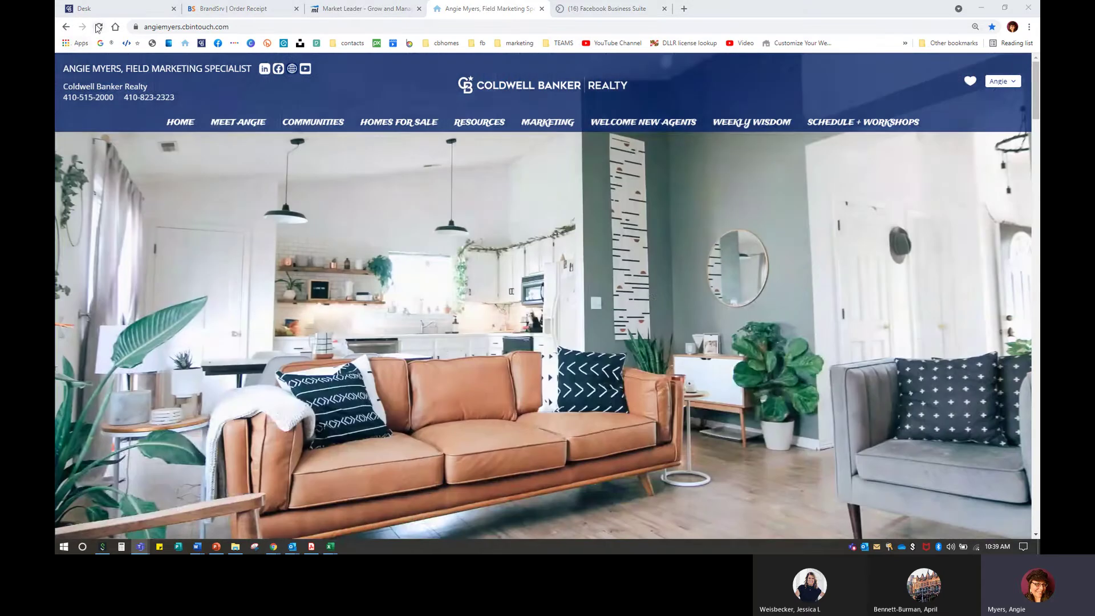
pyautogui.click(99, 27)
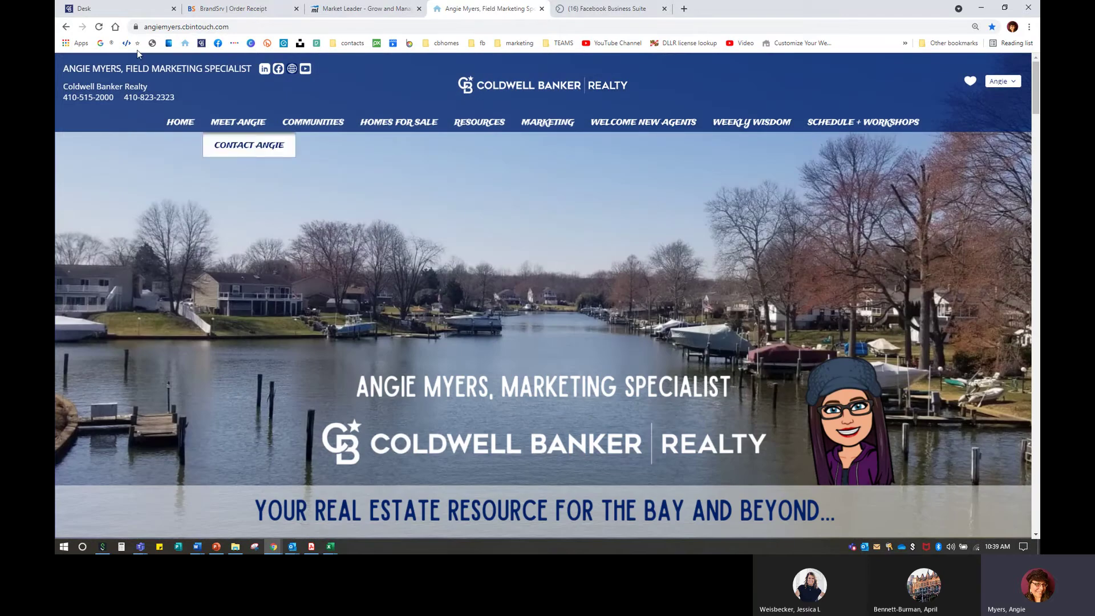
pyautogui.scroll(-10, 511, 261)
pyautogui.scroll(-15, 512, 265)
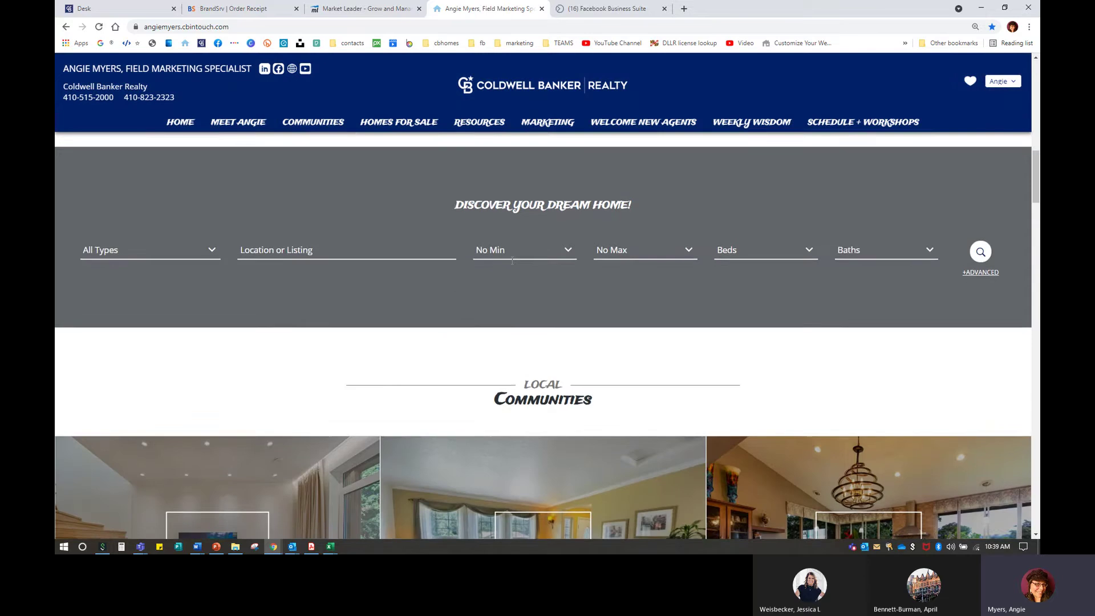
pyautogui.scroll(-1, 512, 264)
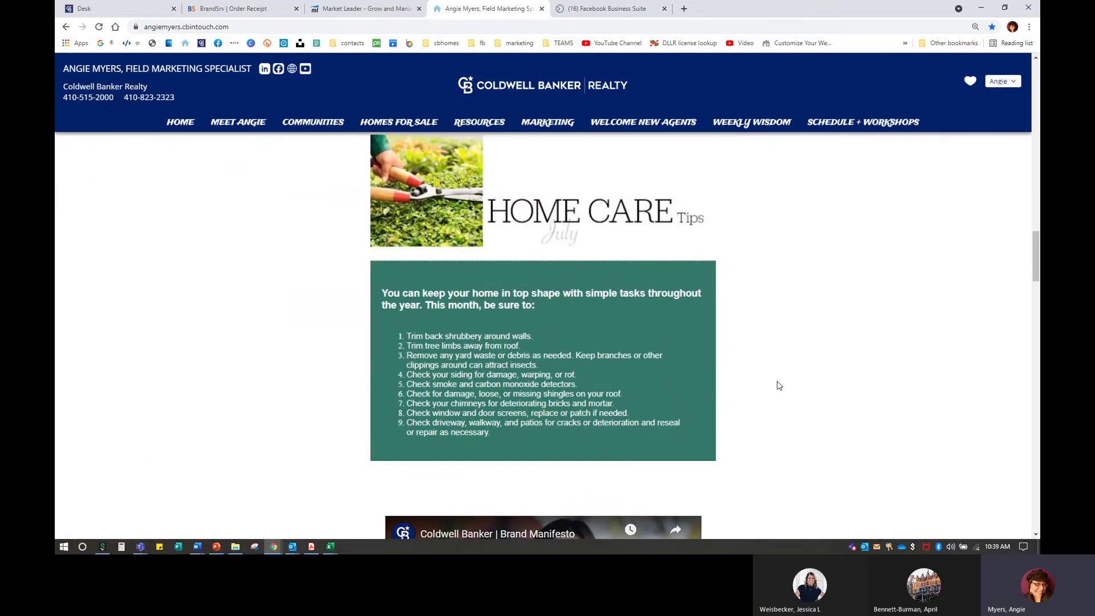
pyautogui.scroll(1, 770, 367)
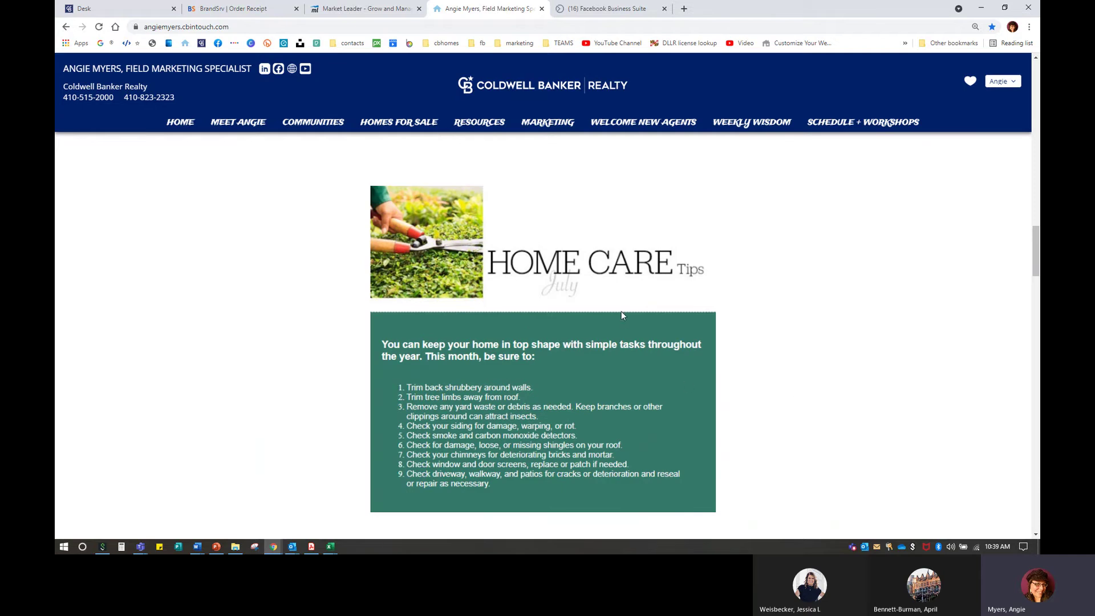
pyautogui.moveTo(436, 130)
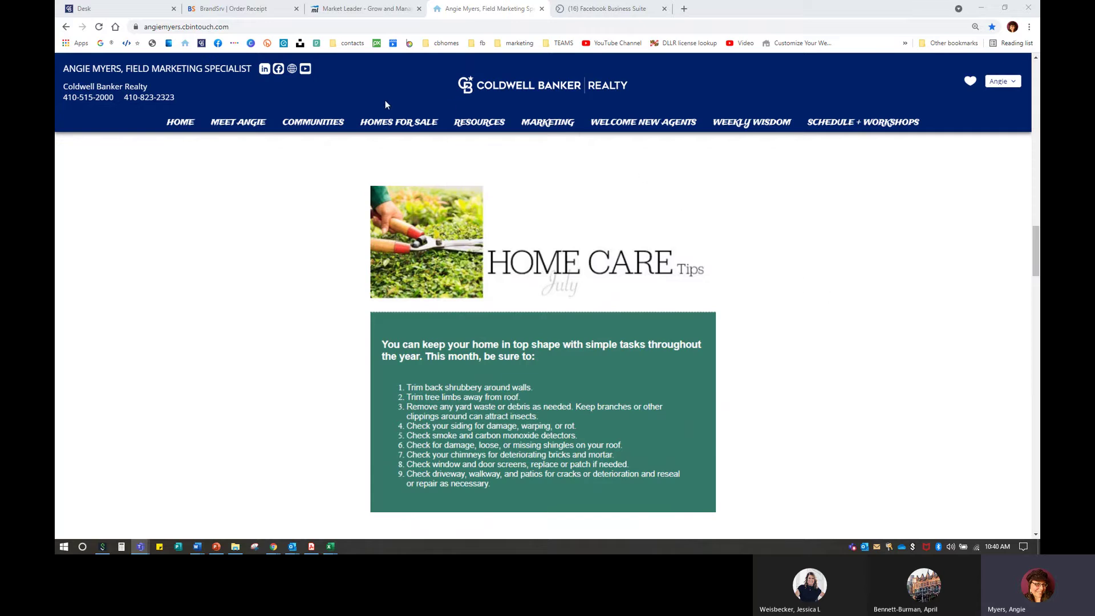
pyautogui.scroll(-1, 879, 350)
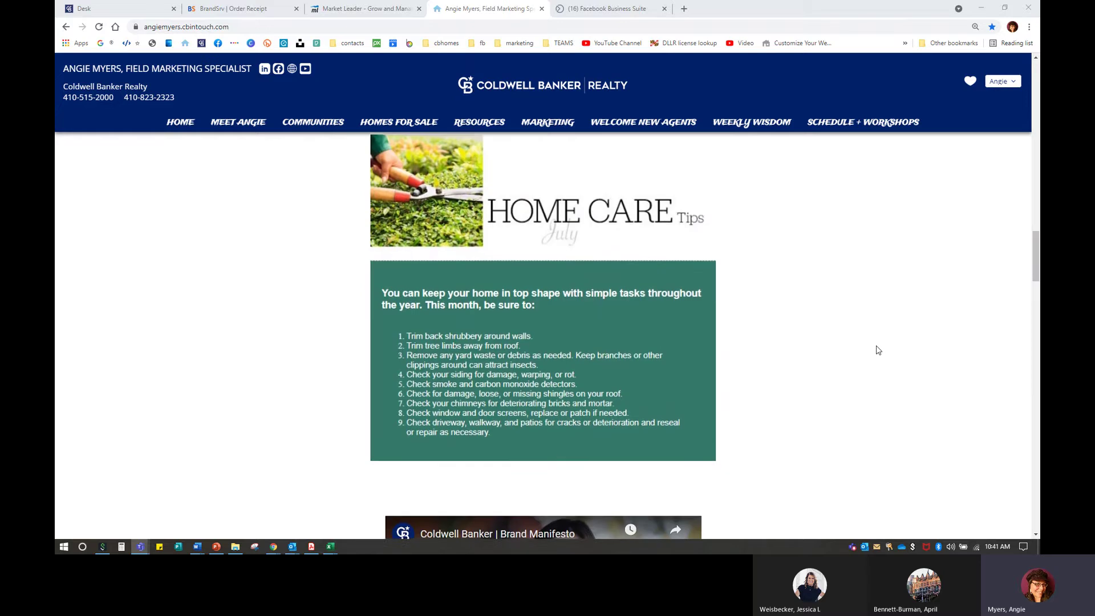
pyautogui.scroll(1, 877, 347)
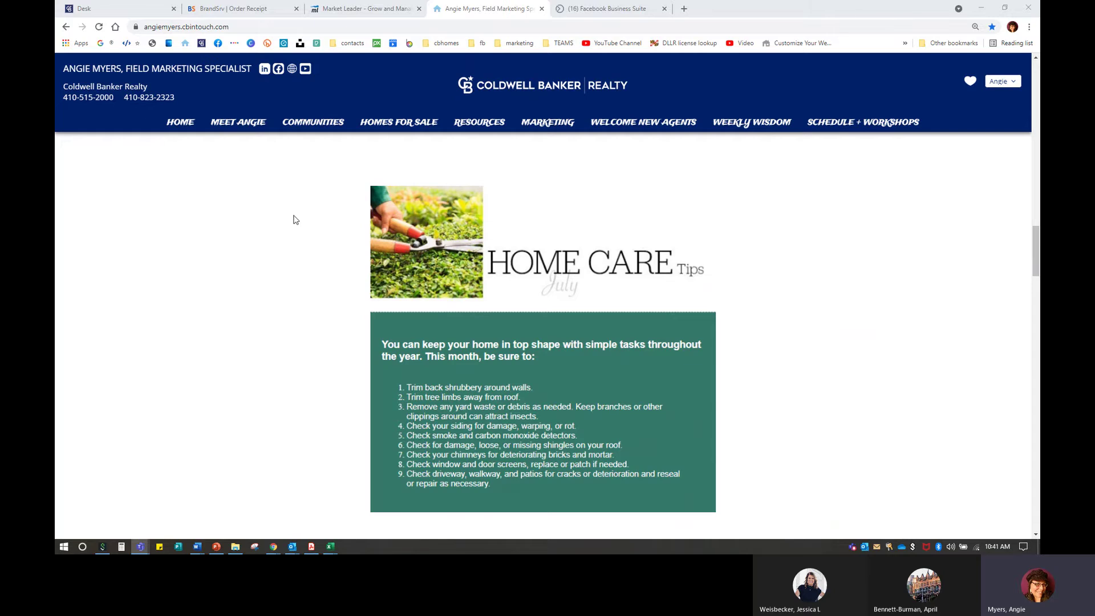
# Close the Home page editor and open Prospect Square from the Desk apps.
pyautogui.click(328, 6)
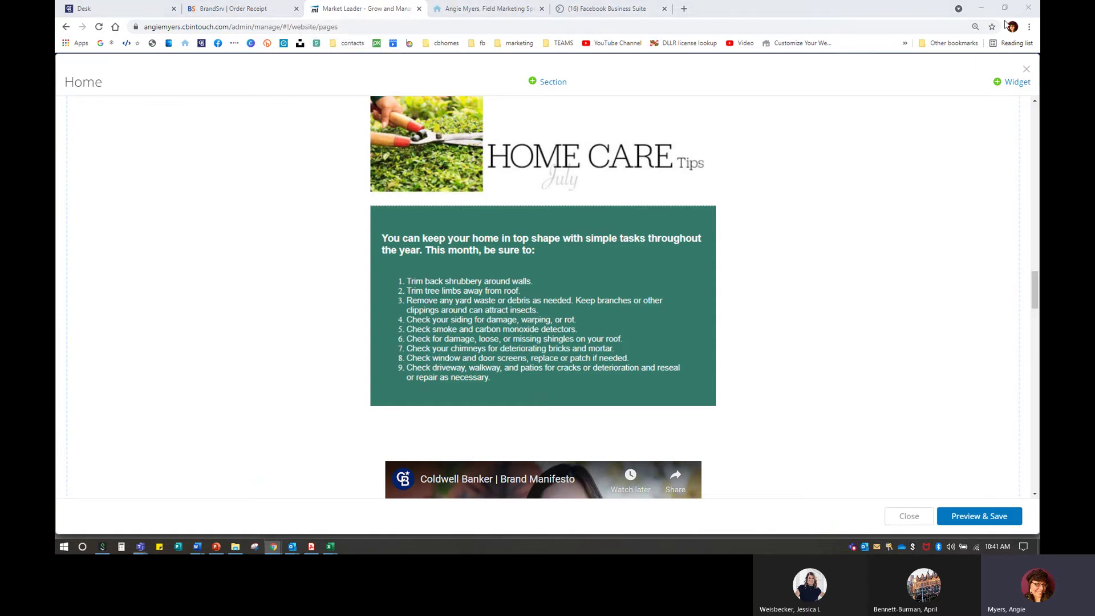
pyautogui.click(1026, 68)
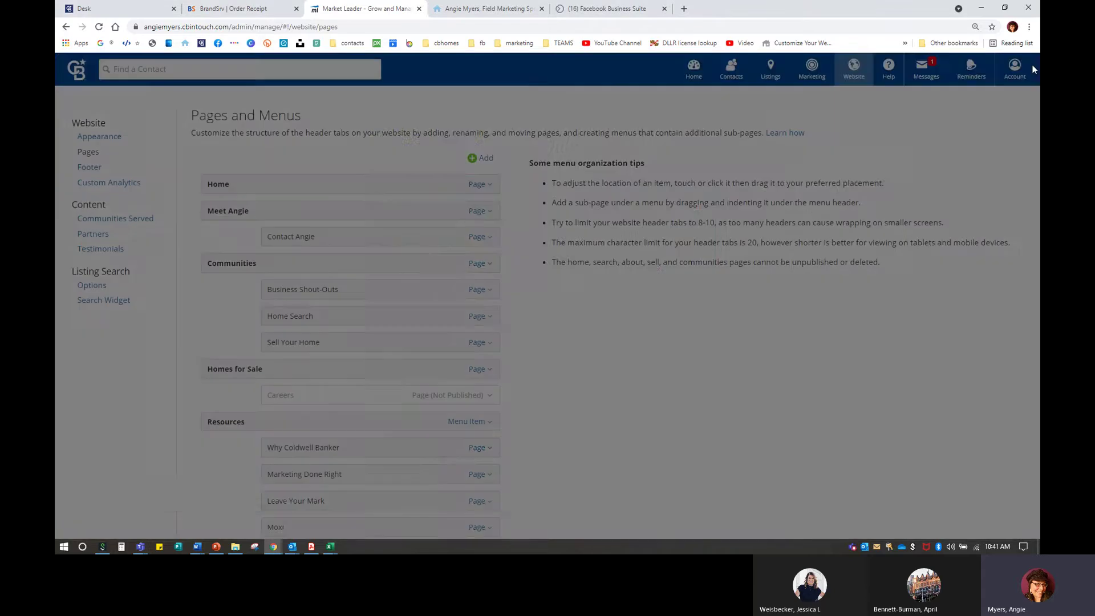
pyautogui.click(91, 9)
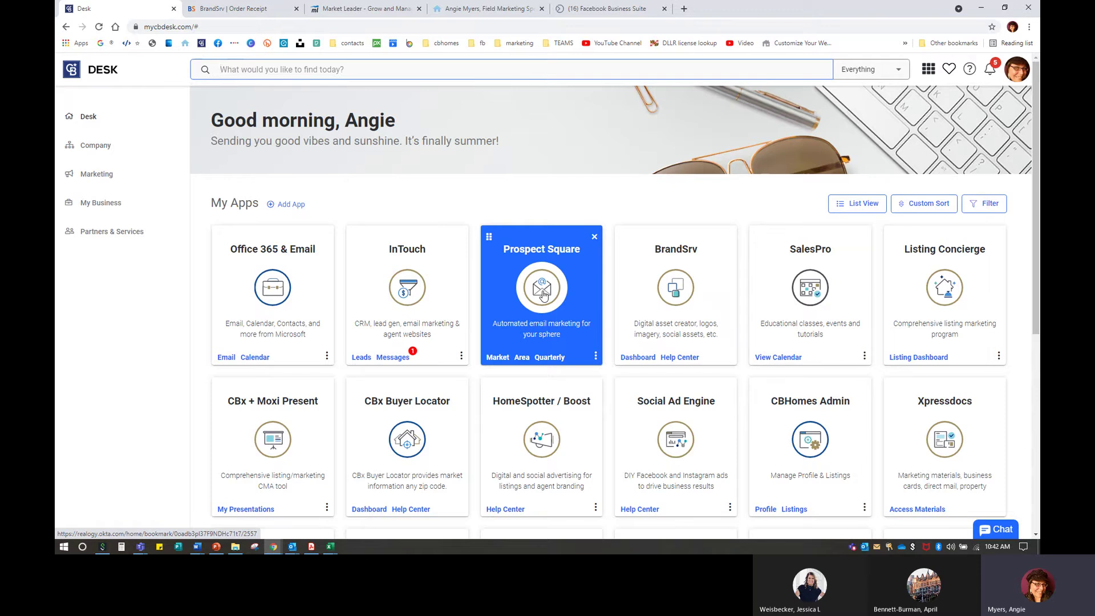
pyautogui.click(542, 295)
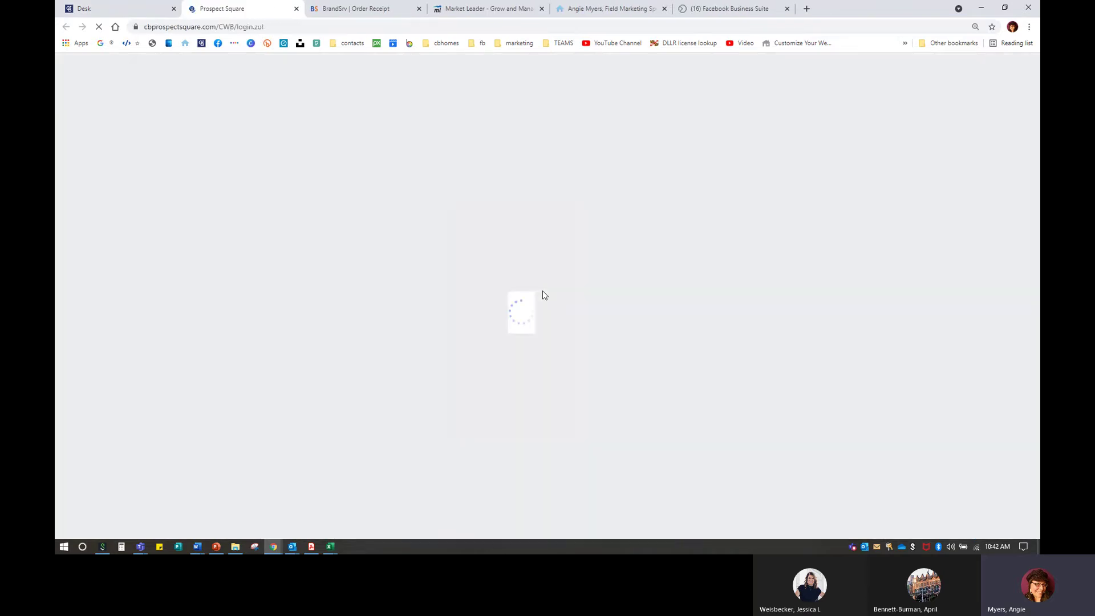
pyautogui.click(694, 354)
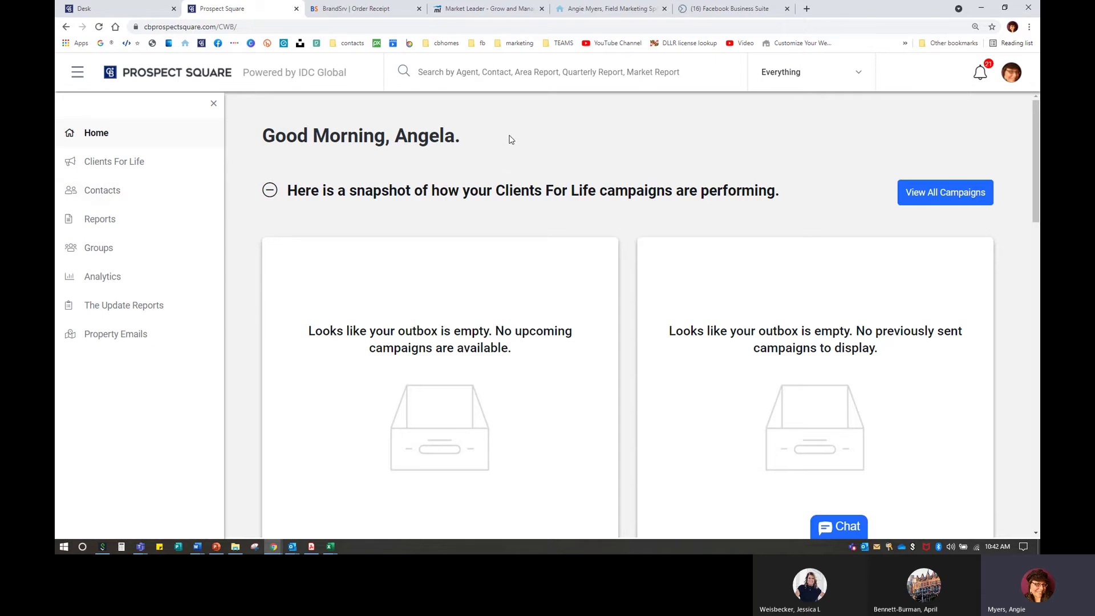
# Open the Area Report list under the Prospect Square reports and look through the existing reports.
pyautogui.click(99, 219)
pyautogui.press('ctrl')
pyautogui.click(99, 219)
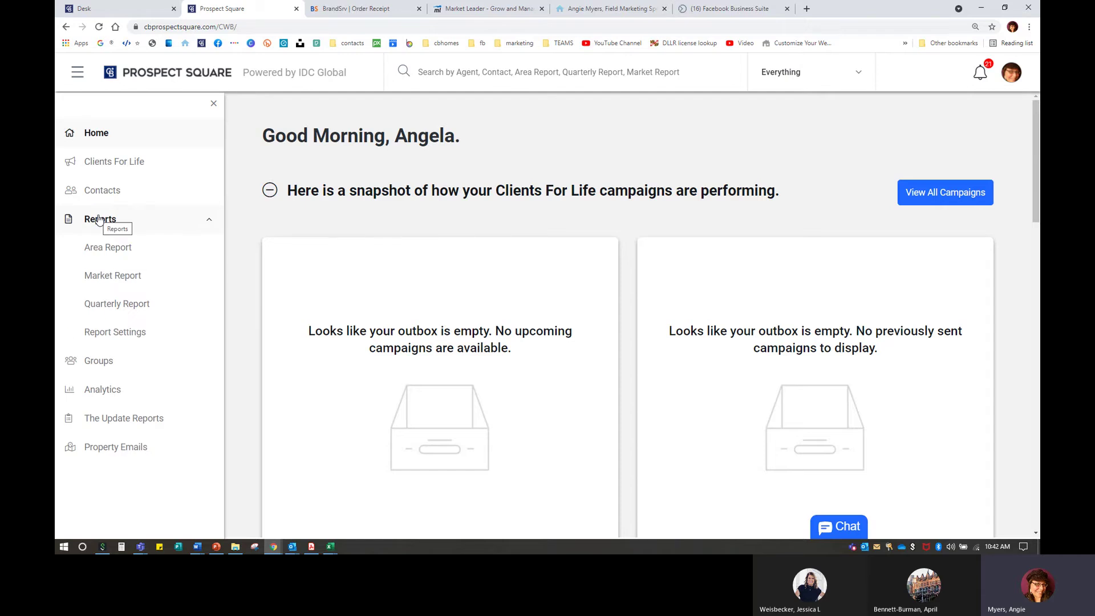
pyautogui.click(108, 248)
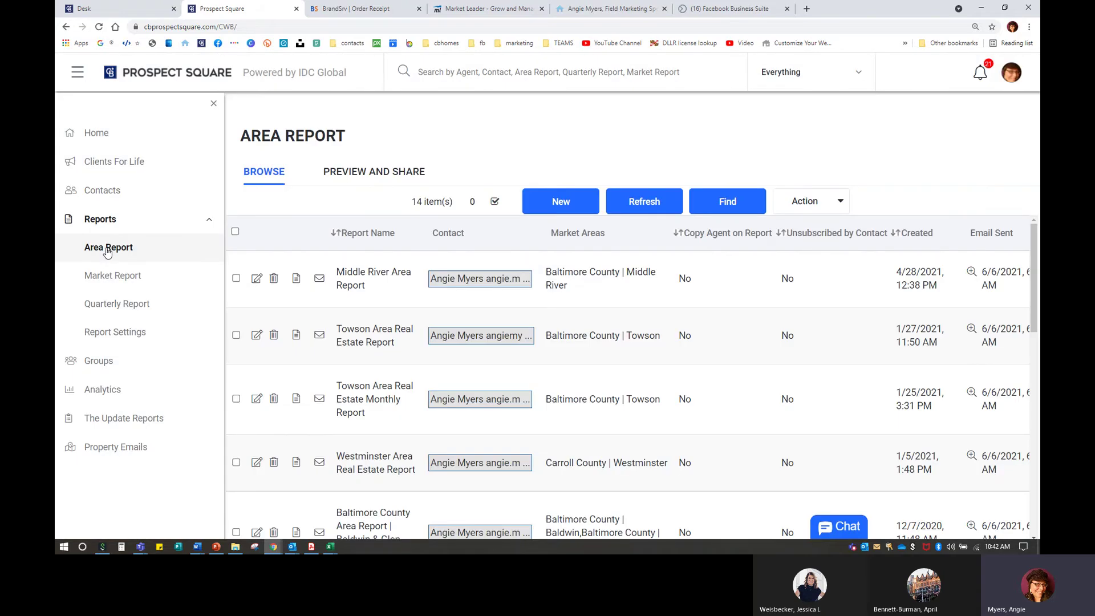
pyautogui.scroll(-10, 557, 409)
pyautogui.scroll(4, 559, 411)
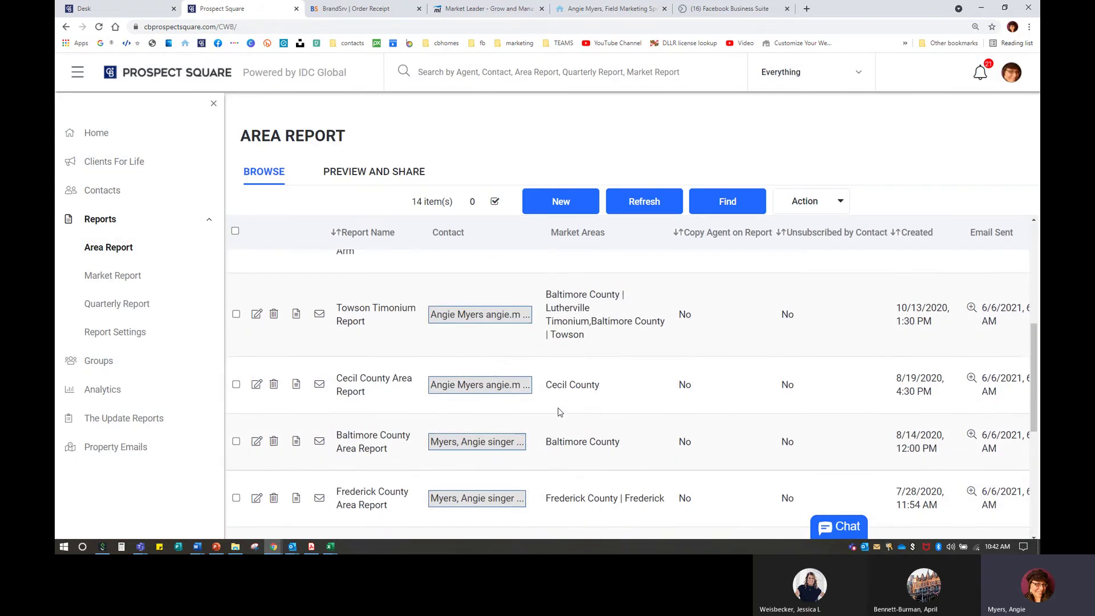
pyautogui.scroll(6, 558, 408)
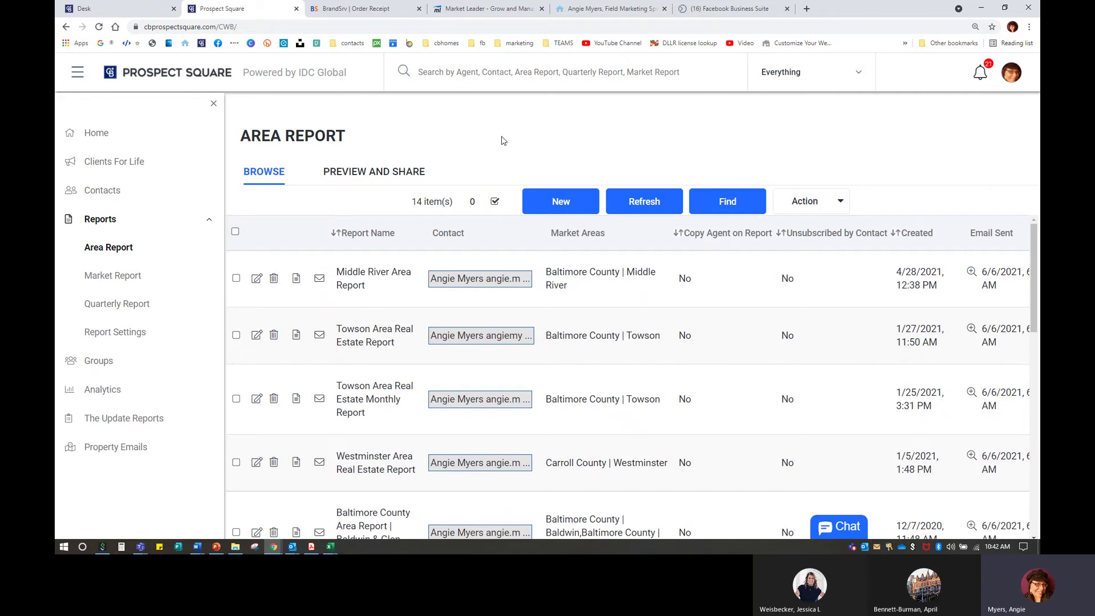
# Display the shareable area reports in the Preview and Share view.
pyautogui.click(374, 176)
pyautogui.click(375, 176)
pyautogui.click(374, 175)
pyautogui.click(374, 174)
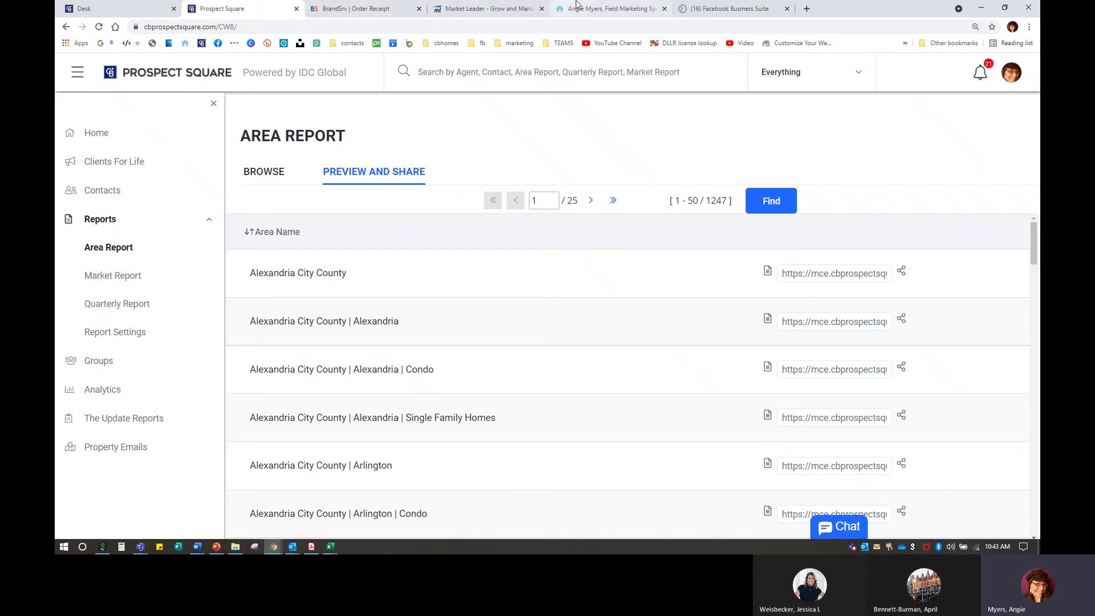
# Return to the live website, open the Howard County Area Report from the county area reports and view its cover.
pyautogui.click(600, 7)
pyautogui.scroll(-20, 652, 314)
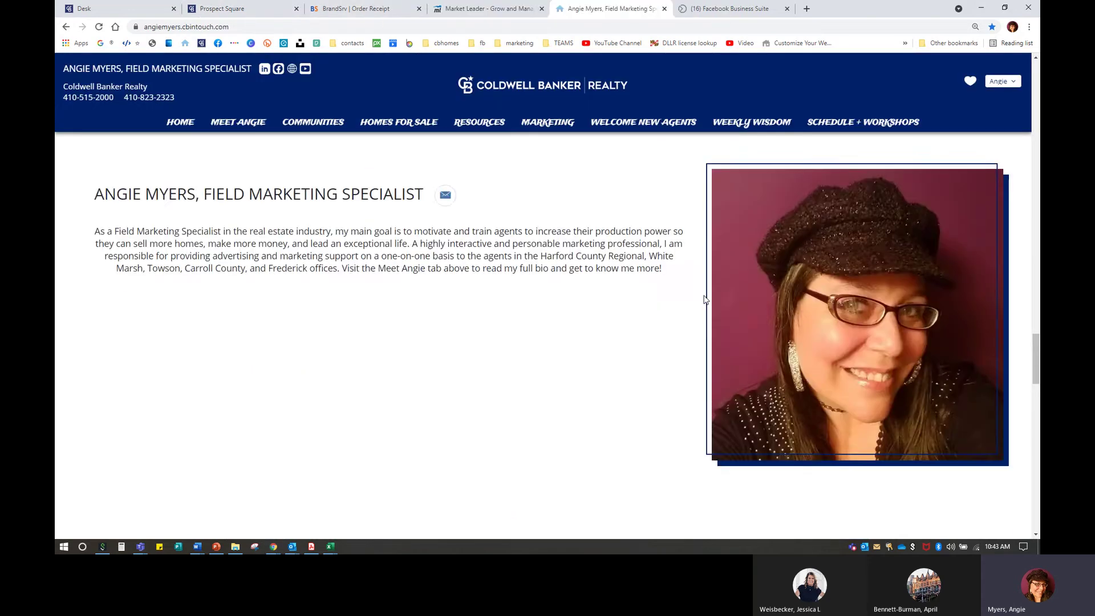
pyautogui.scroll(-4, 558, 388)
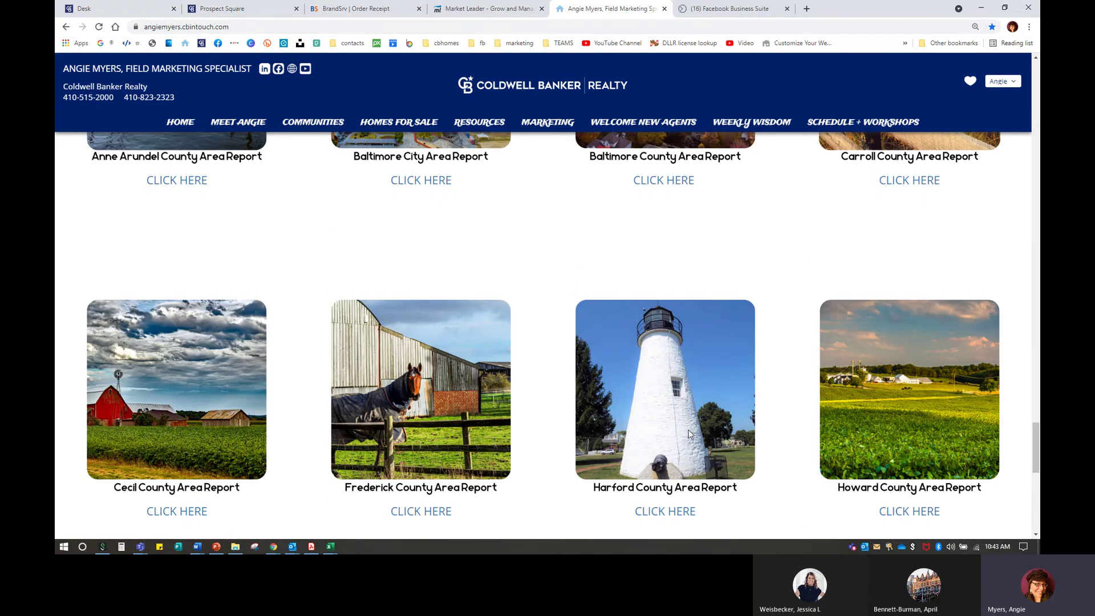
pyautogui.click(901, 516)
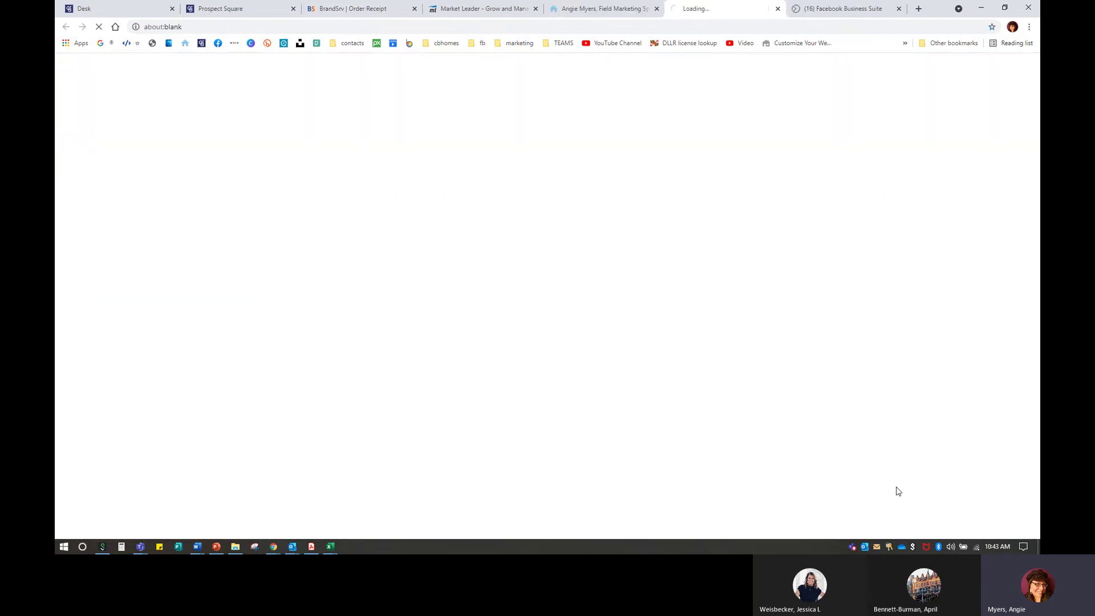
pyautogui.scroll(-5, 640, 366)
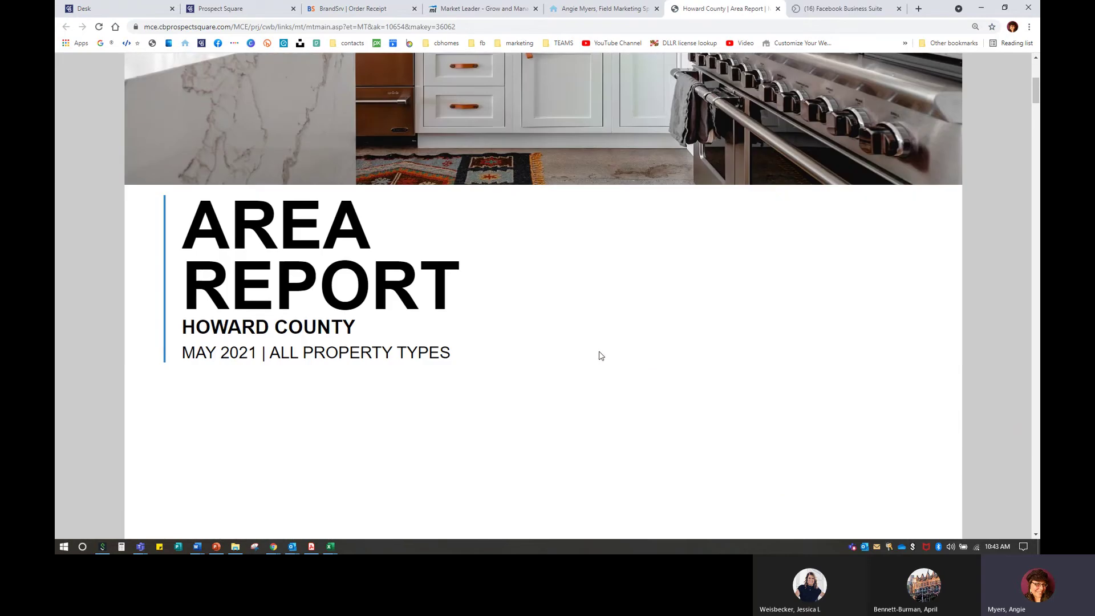
# Close the Howard County report, look over the remaining county area reports on the live website, and return to the website's page manager.
pyautogui.click(777, 9)
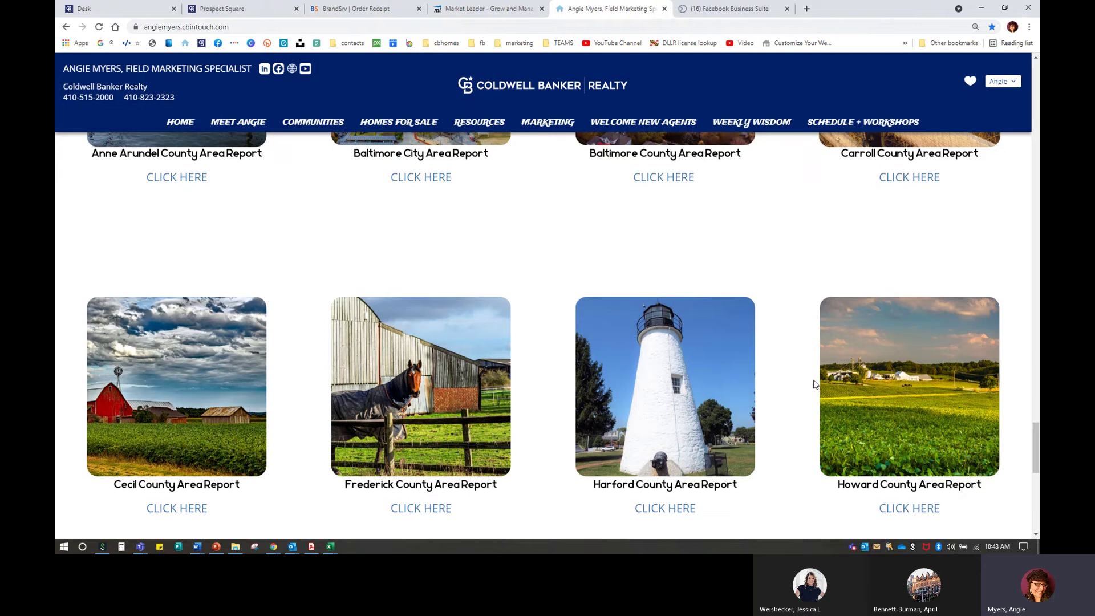
pyautogui.scroll(-2, 877, 357)
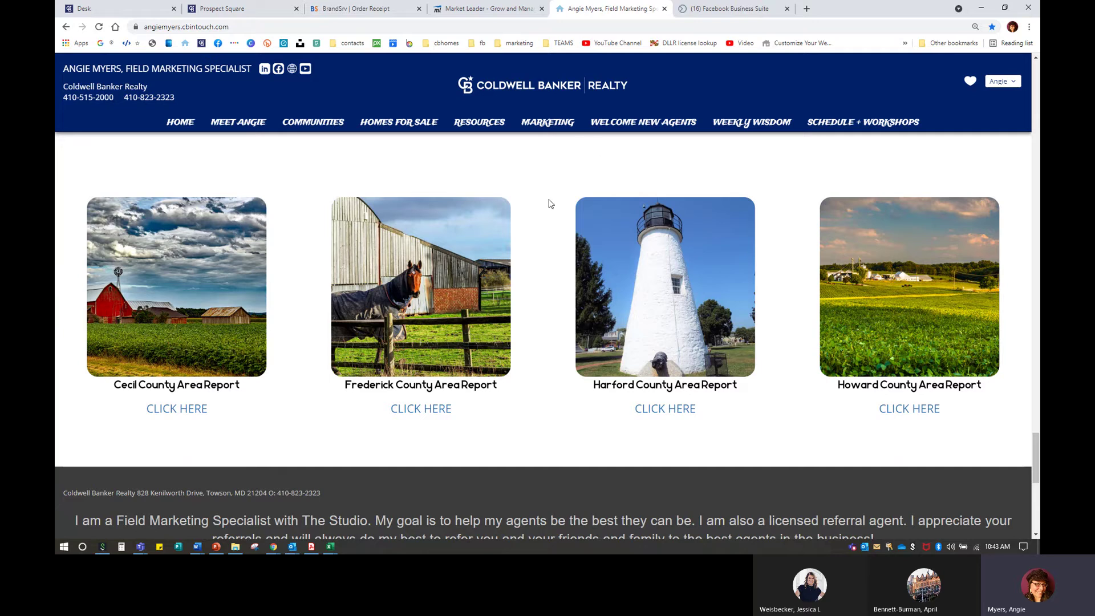
pyautogui.click(514, 8)
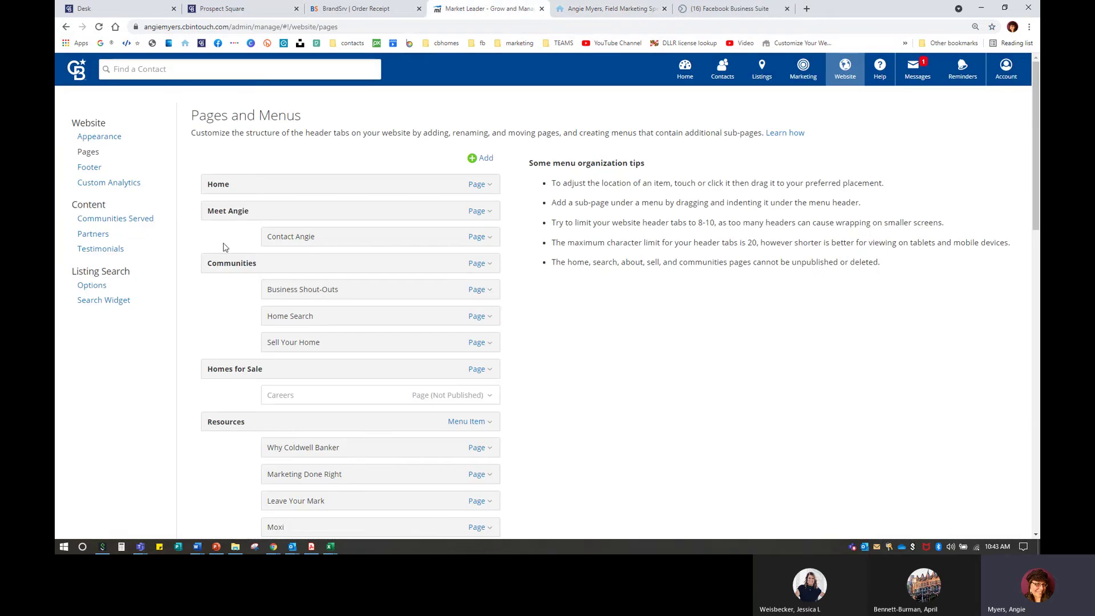
# Switch to Prospect Square and find the shareable area reports for the region MA - Baltimore County (MD).
pyautogui.click(224, 10)
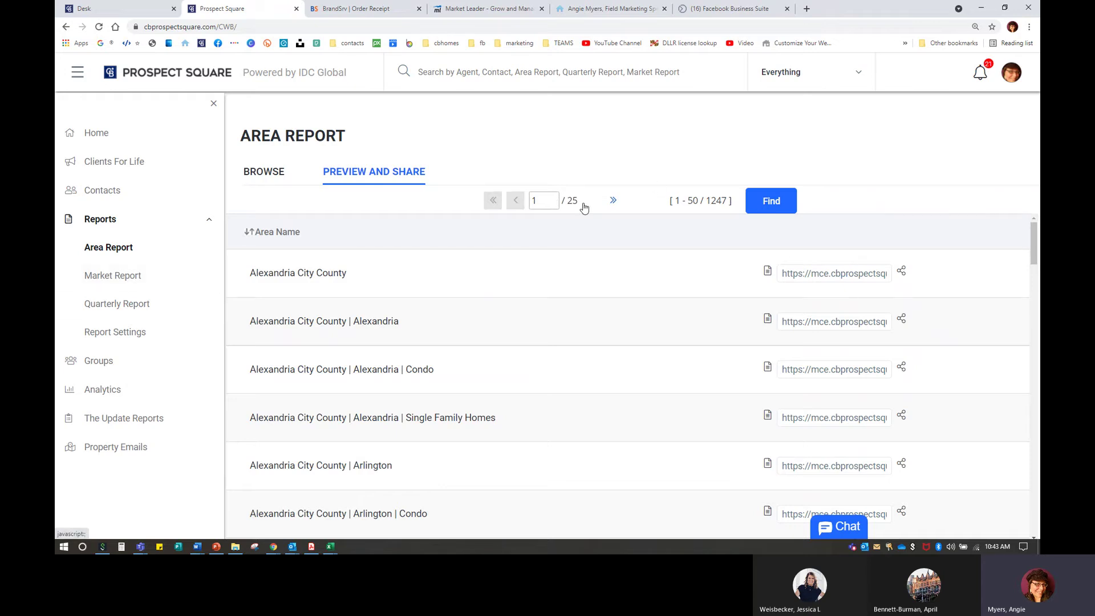
pyautogui.click(772, 208)
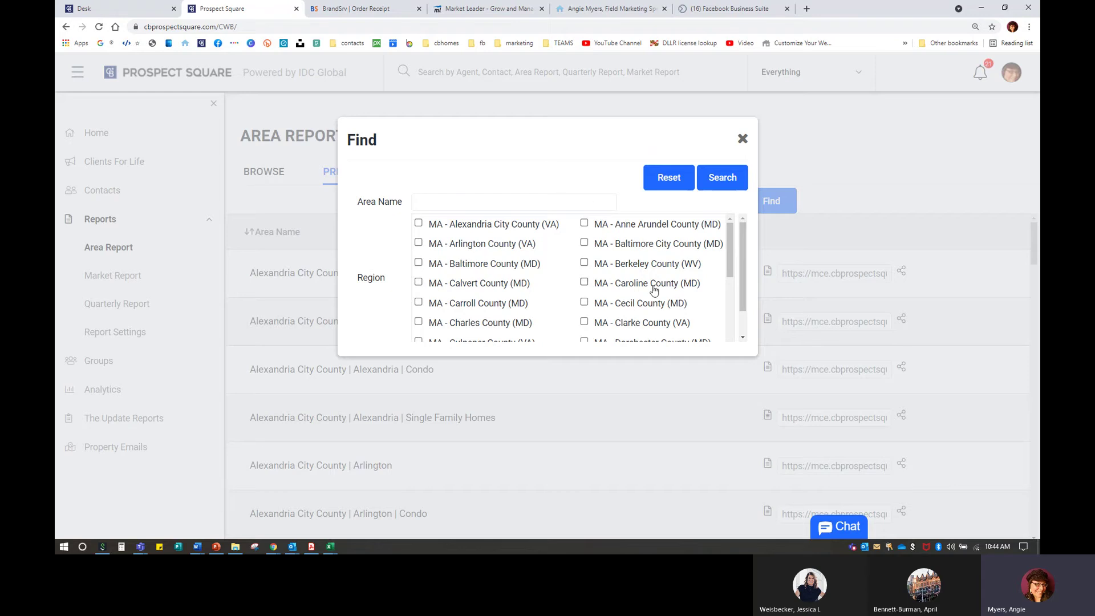
pyautogui.click(418, 263)
pyautogui.click(712, 189)
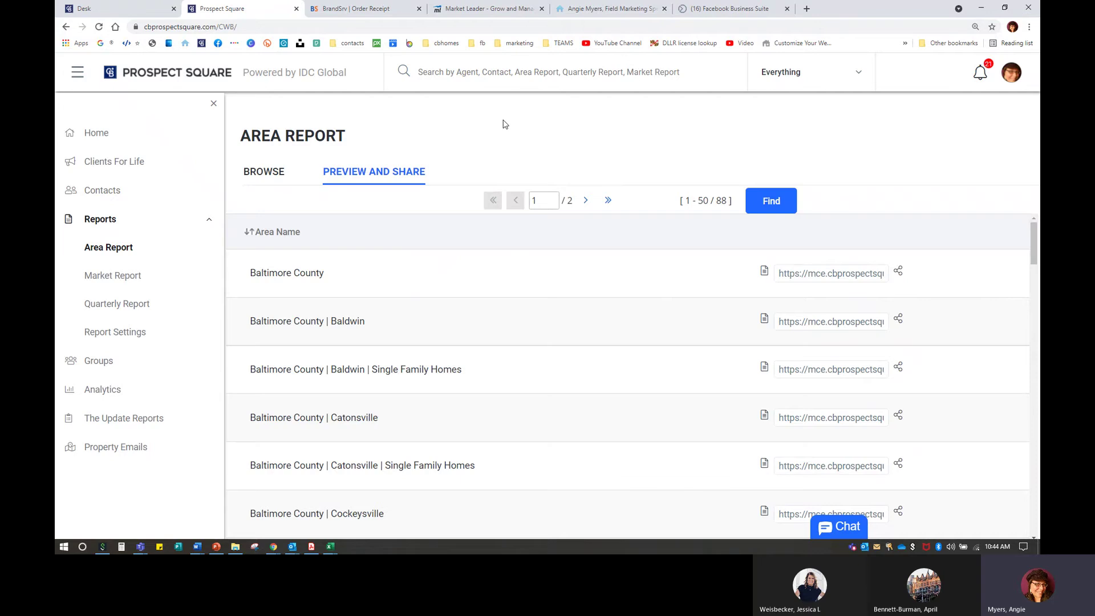
# Look through both pages of Baltimore County area reports as far as the White Marsh entries.
pyautogui.scroll(-2, 475, 357)
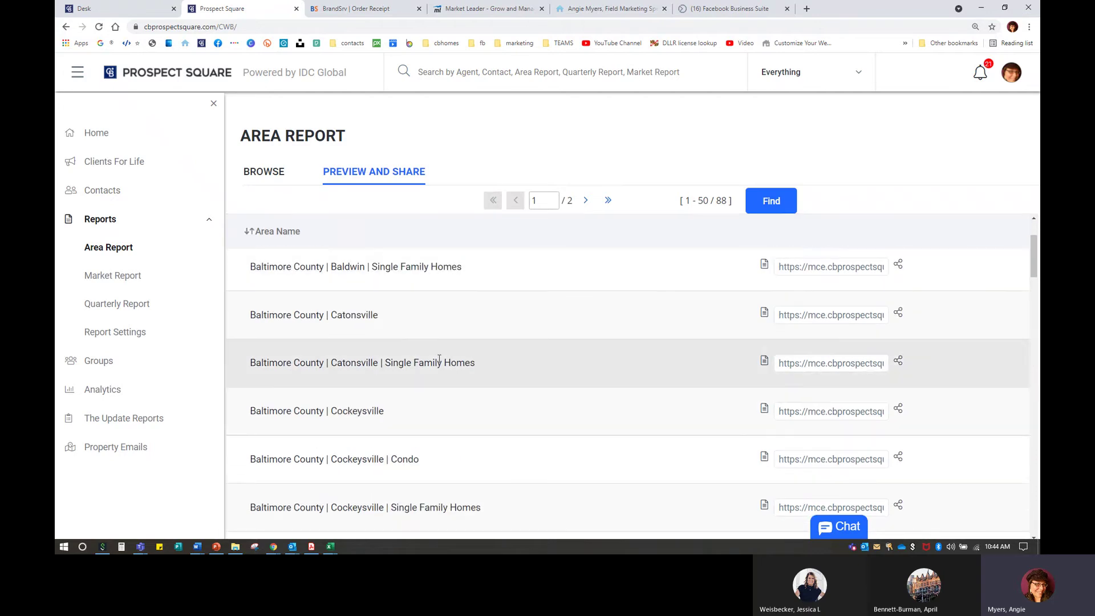
pyautogui.scroll(-5, 425, 365)
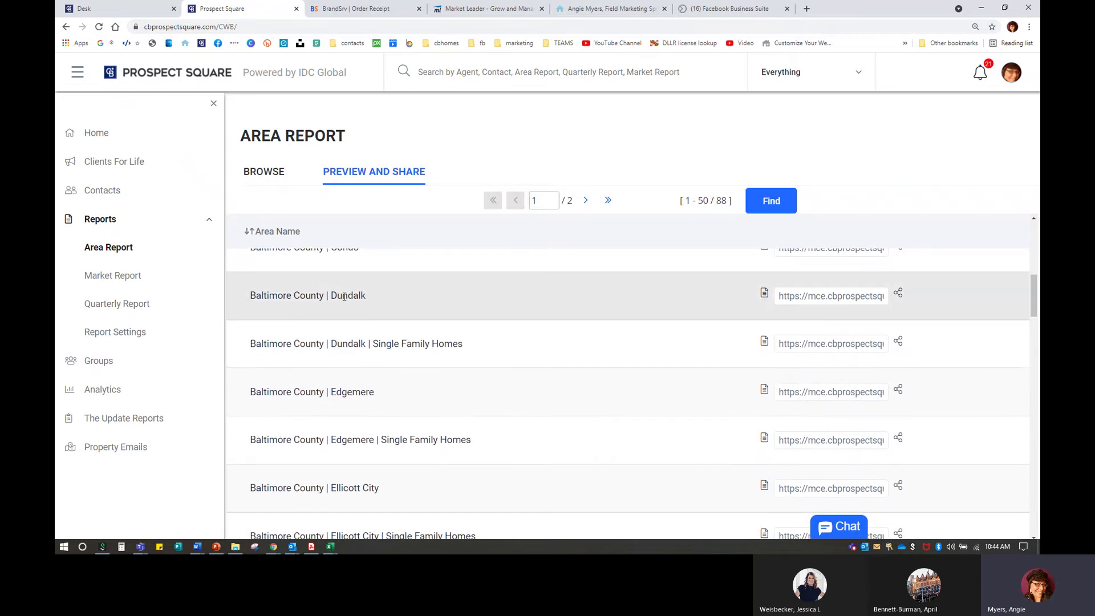
pyautogui.scroll(-5, 344, 296)
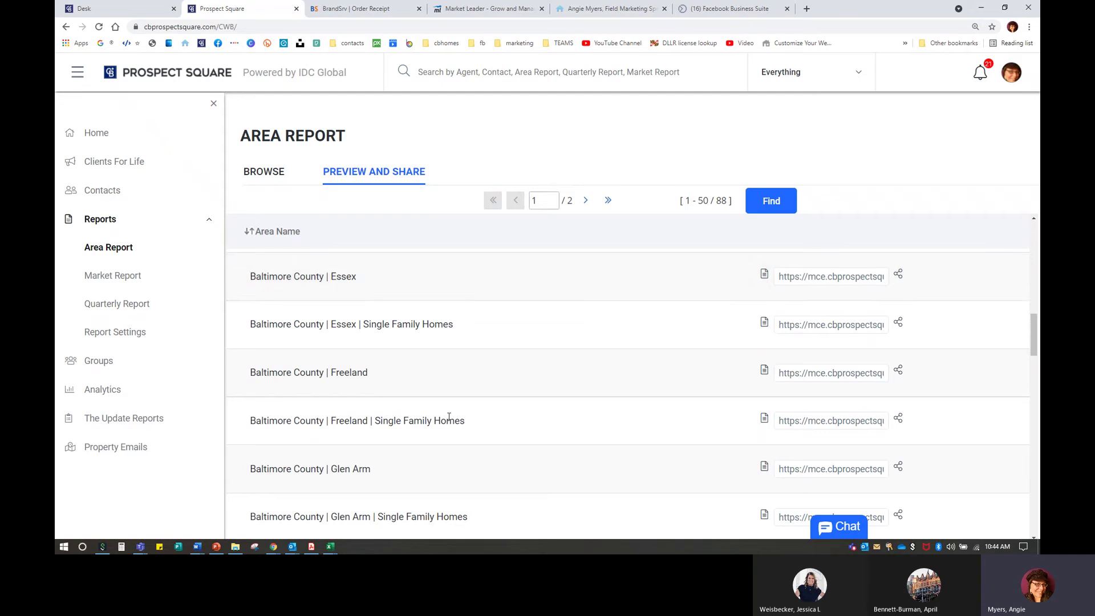
pyautogui.scroll(-7, 433, 422)
pyautogui.scroll(-9, 421, 418)
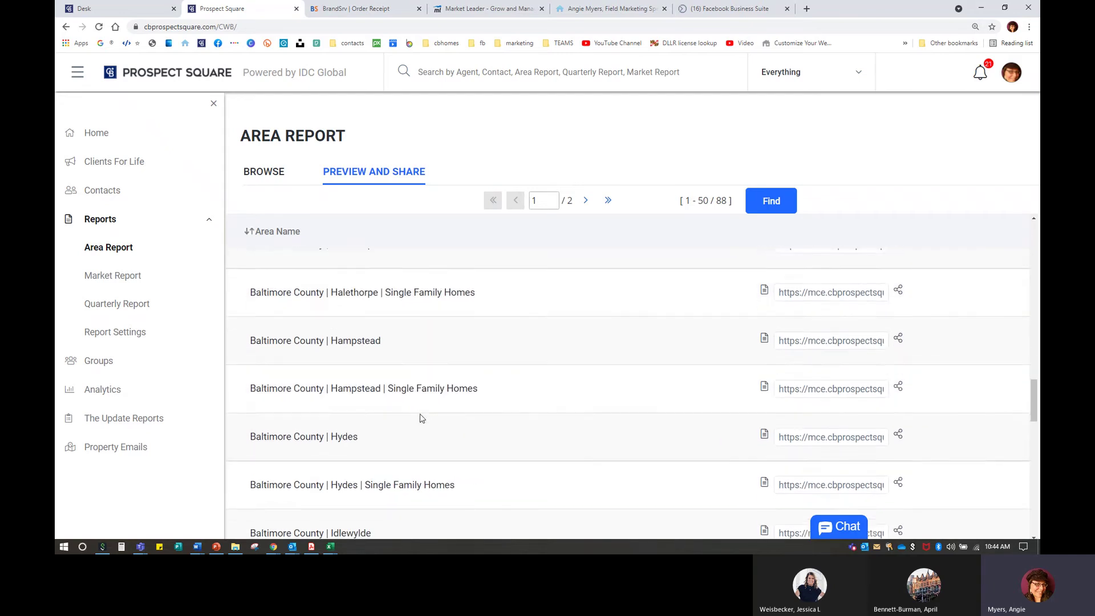
pyautogui.scroll(-7, 421, 416)
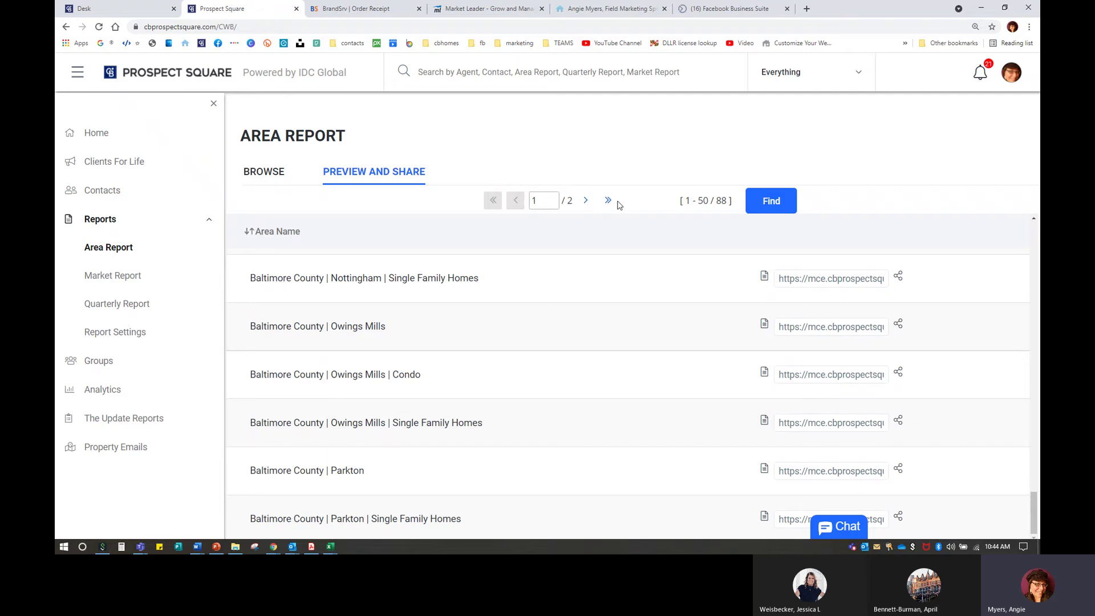
pyautogui.click(588, 203)
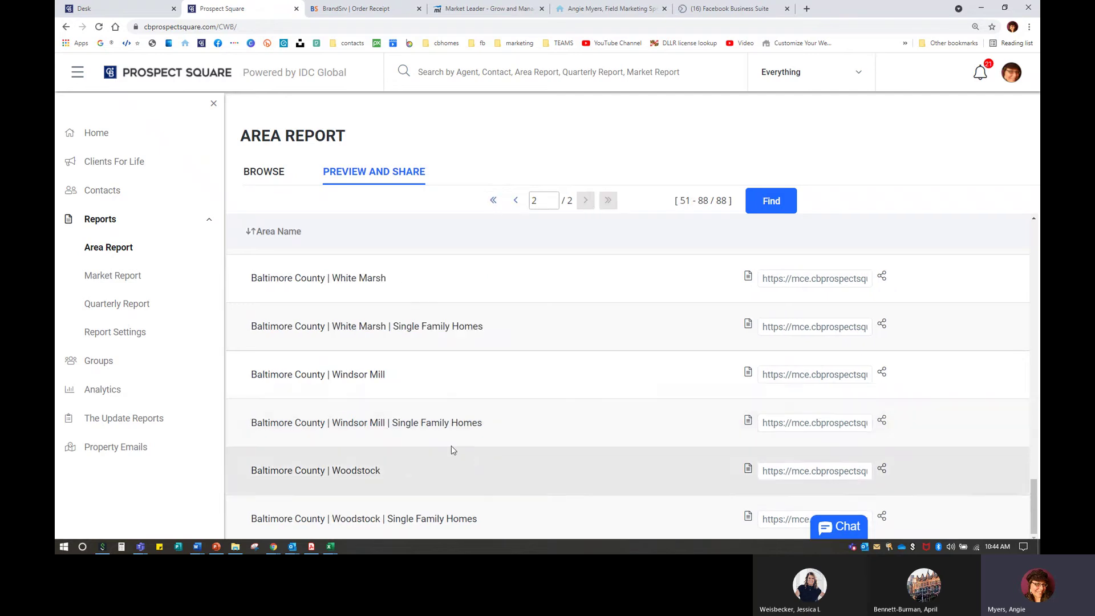
pyautogui.scroll(1, 387, 433)
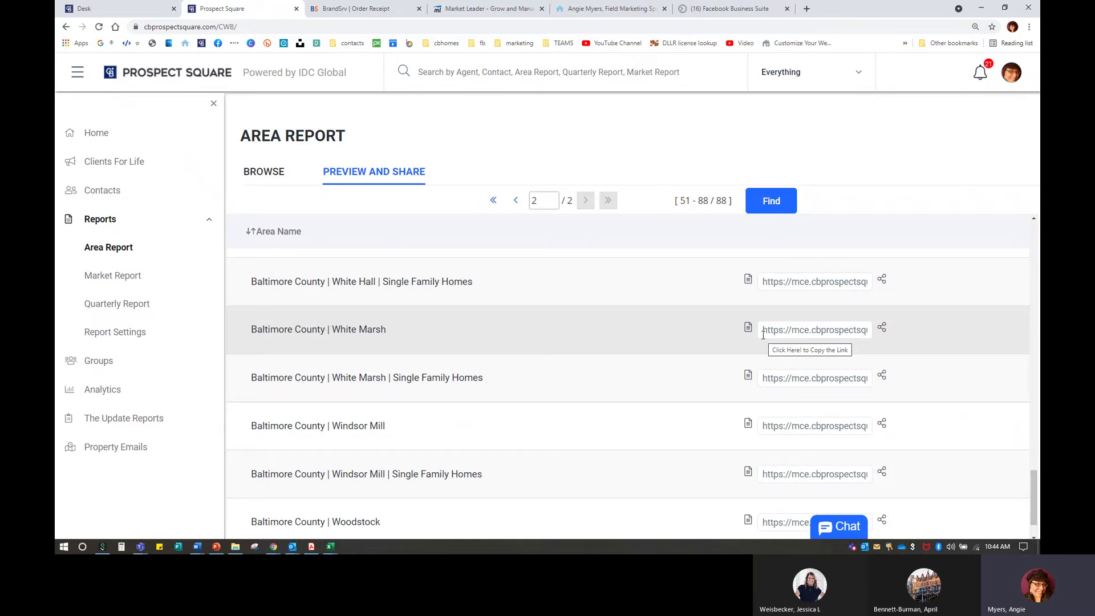
# Copy the share link of the Baltimore County | White Marsh area report.
pyautogui.moveTo(763, 331); pyautogui.dragTo(1026, 326)
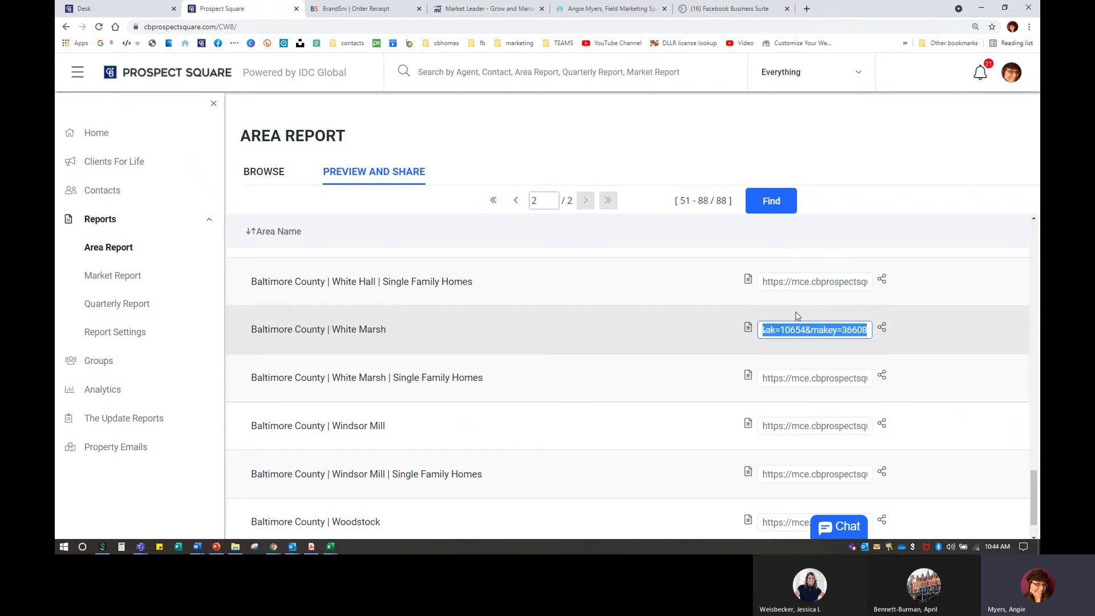
pyautogui.rightClick(787, 330)
pyautogui.click(822, 371)
# Preview the White Marsh area report, review its cover and real estate snapshot, and close the preview.
pyautogui.click(748, 329)
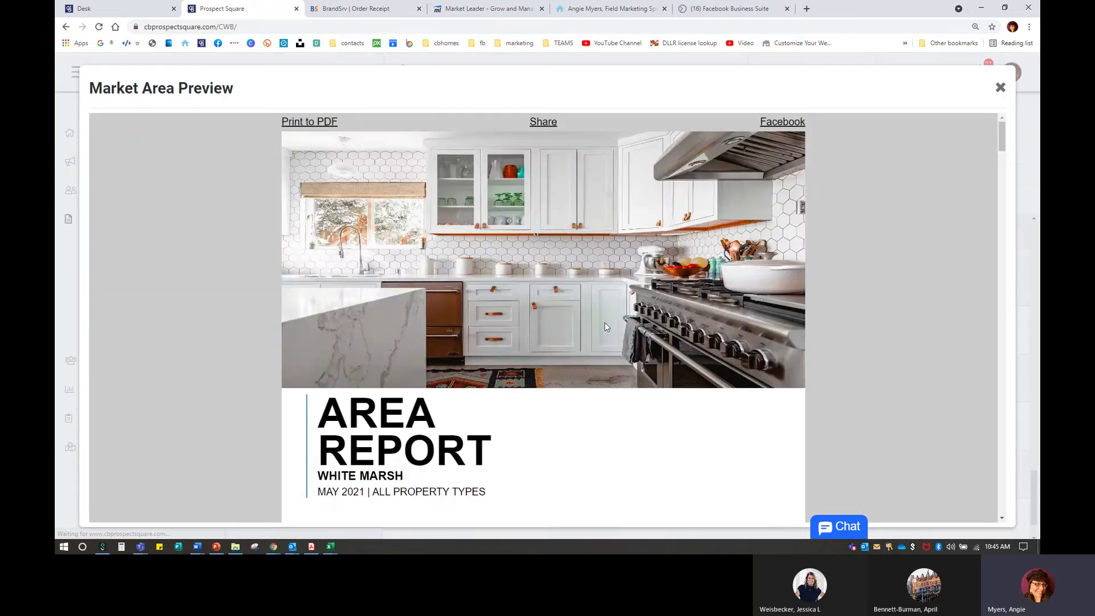
pyautogui.scroll(-15, 604, 327)
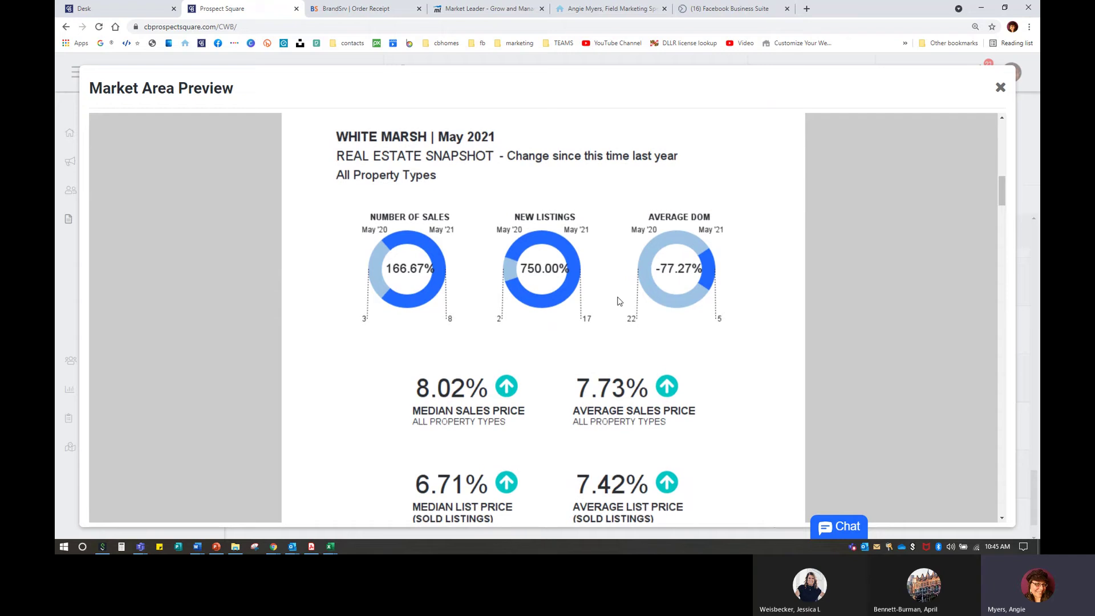
pyautogui.scroll(-5, 646, 417)
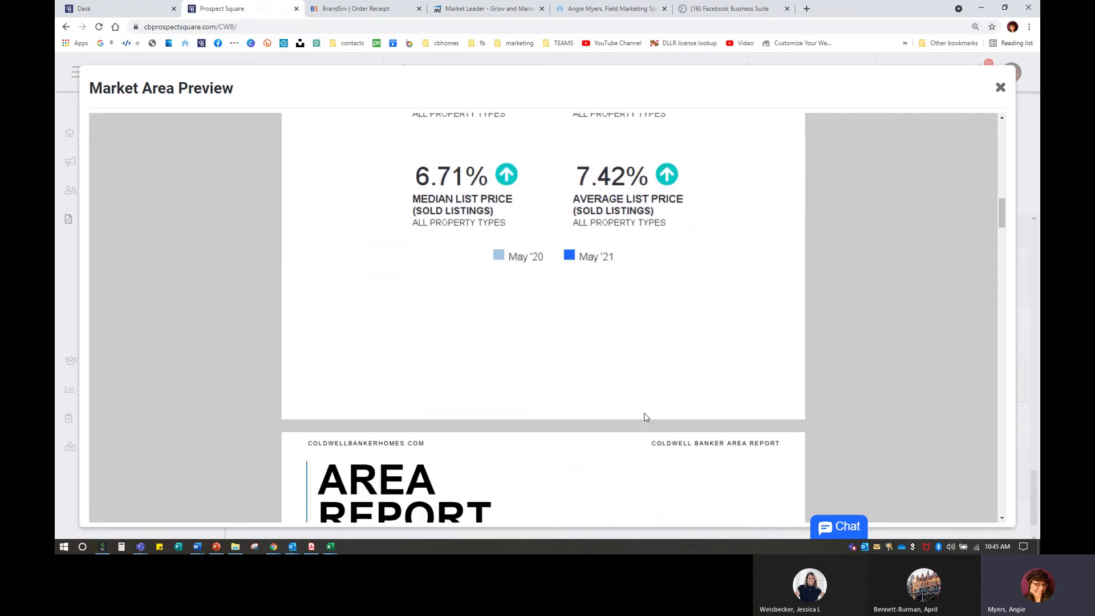
pyautogui.scroll(6, 645, 417)
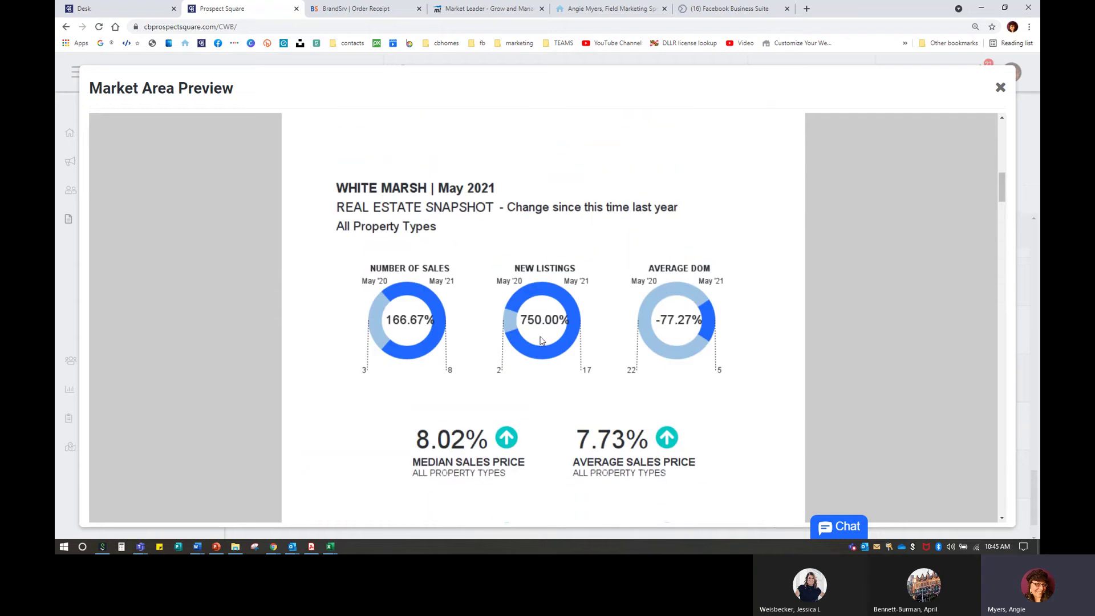
pyautogui.scroll(5, 546, 335)
pyautogui.scroll(8, 547, 335)
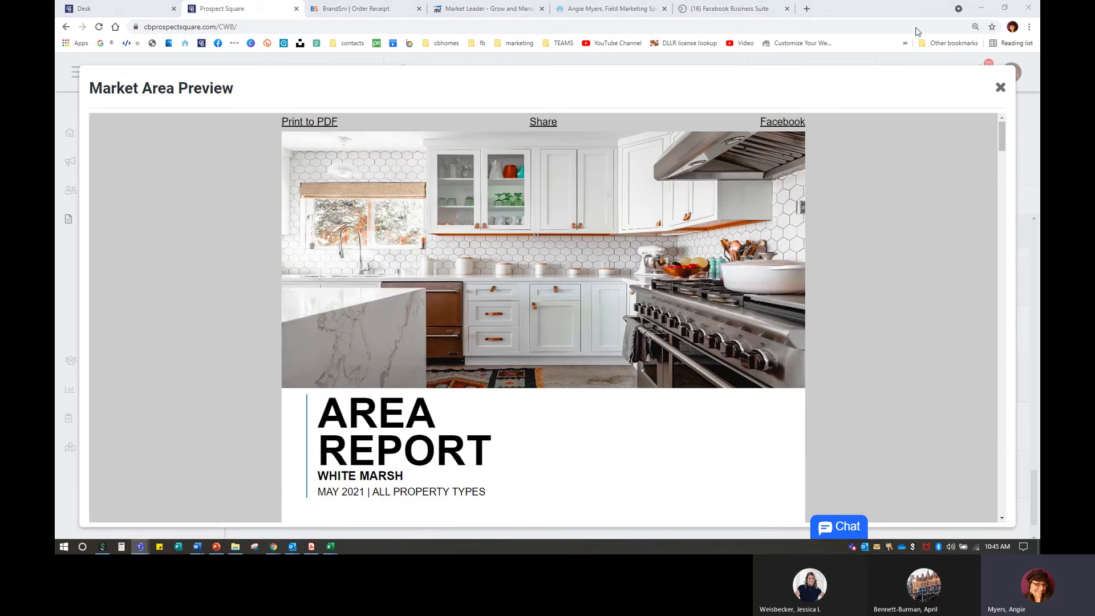
pyautogui.click(1001, 88)
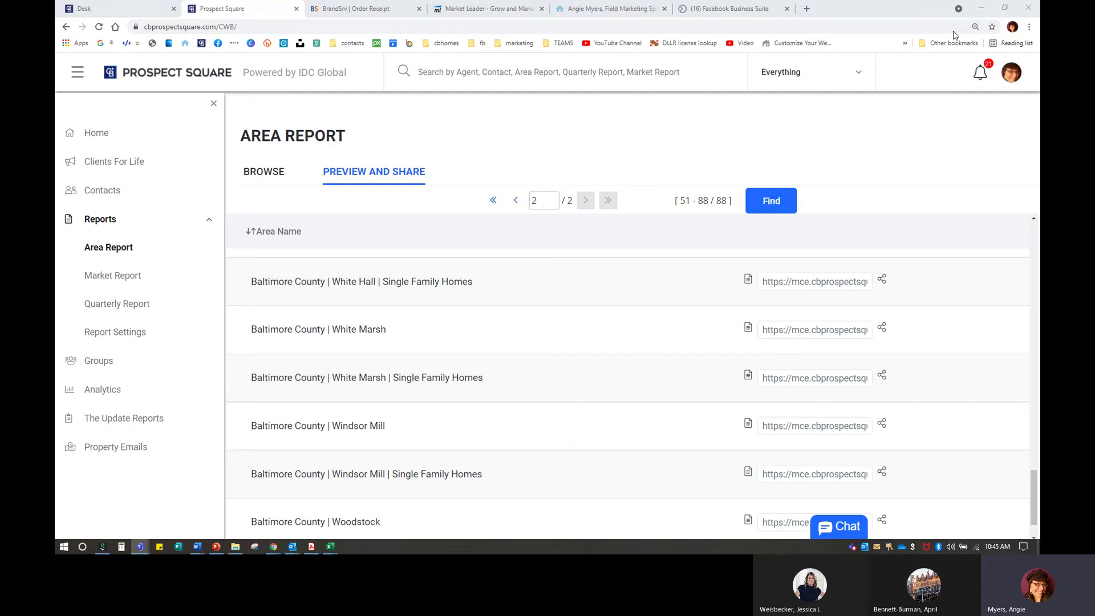
# Open the copied White Marsh report link in a new browser tab.
pyautogui.click(806, 9)
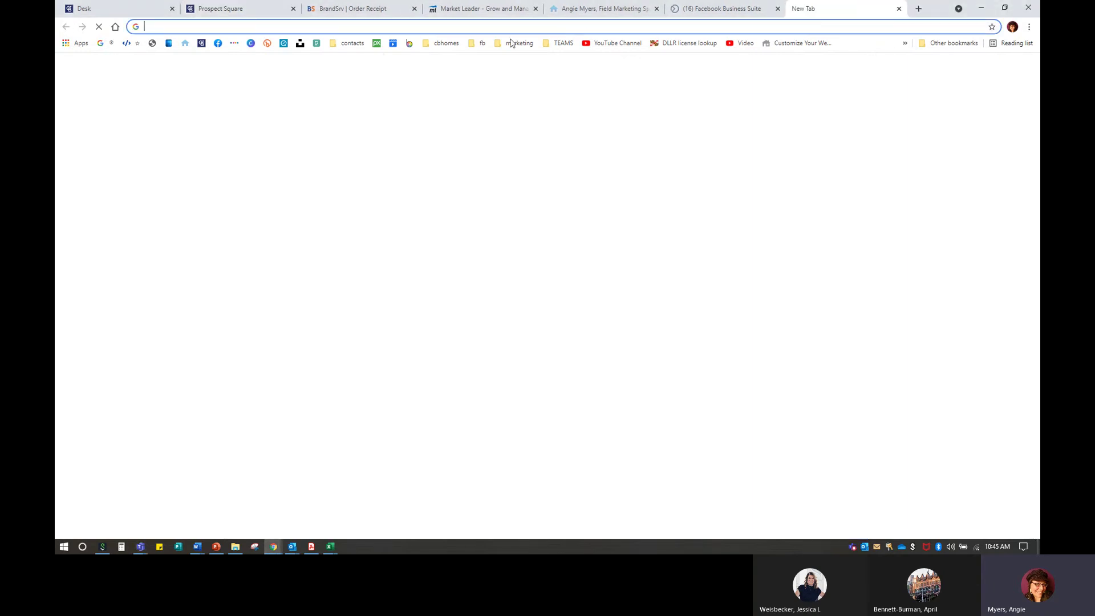
pyautogui.rightClick(435, 26)
pyautogui.click(459, 96)
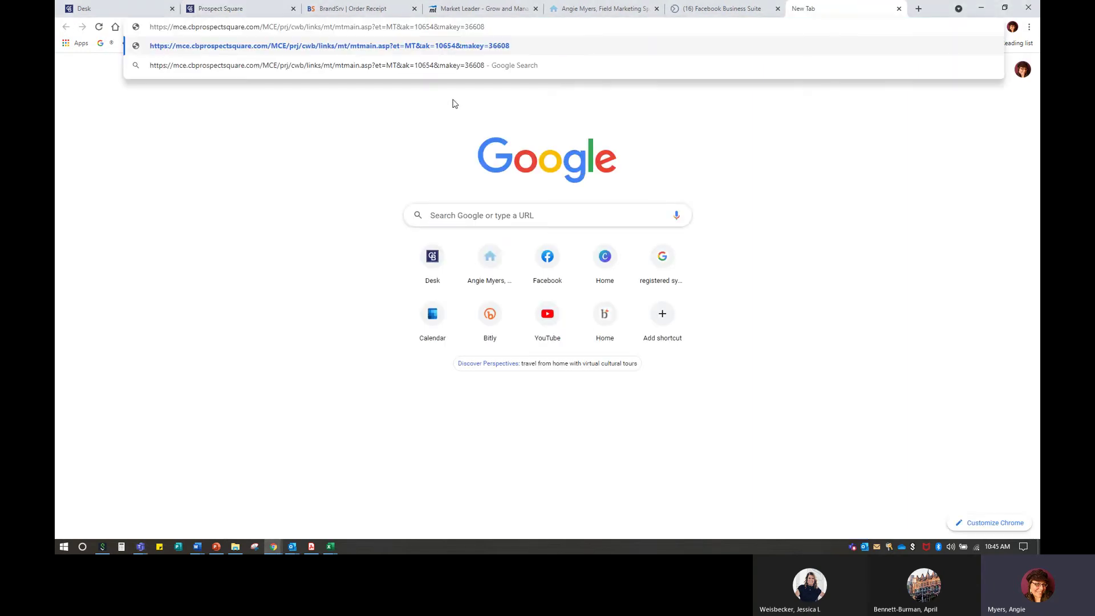
pyautogui.press('Return')
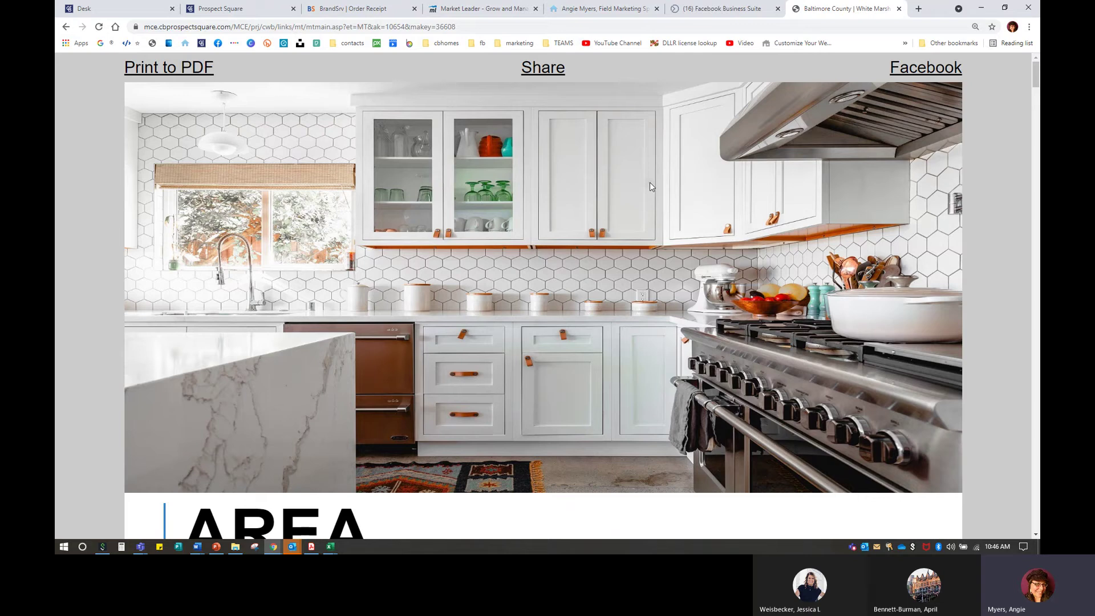
# Start a Facebook share of the White Marsh report with the caption "See what's new in the White Marsh real estate market!".
pyautogui.click(980, 11)
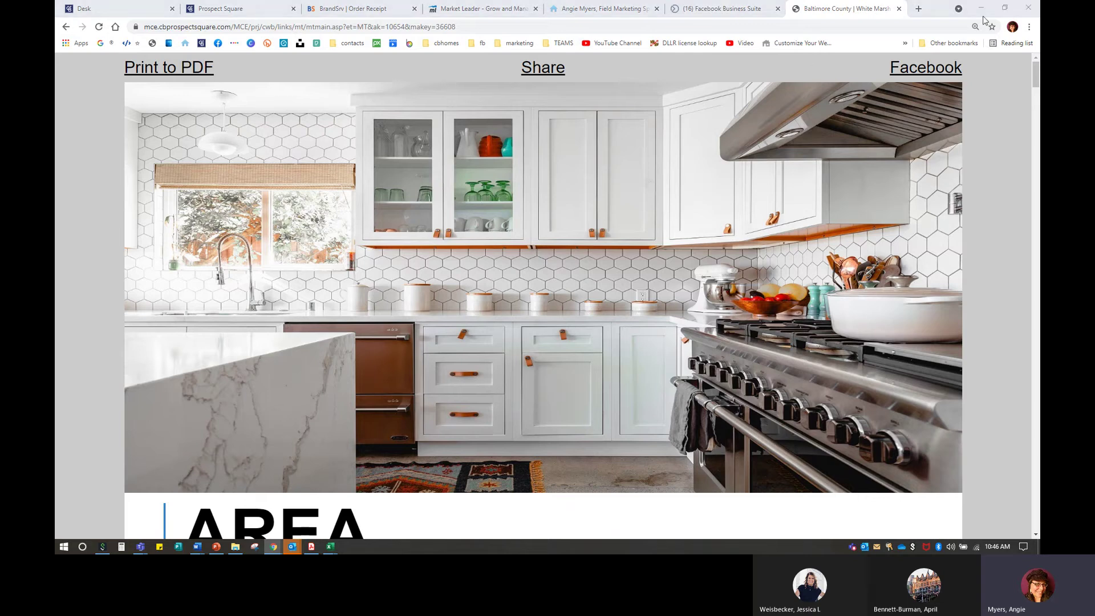
pyautogui.click(933, 67)
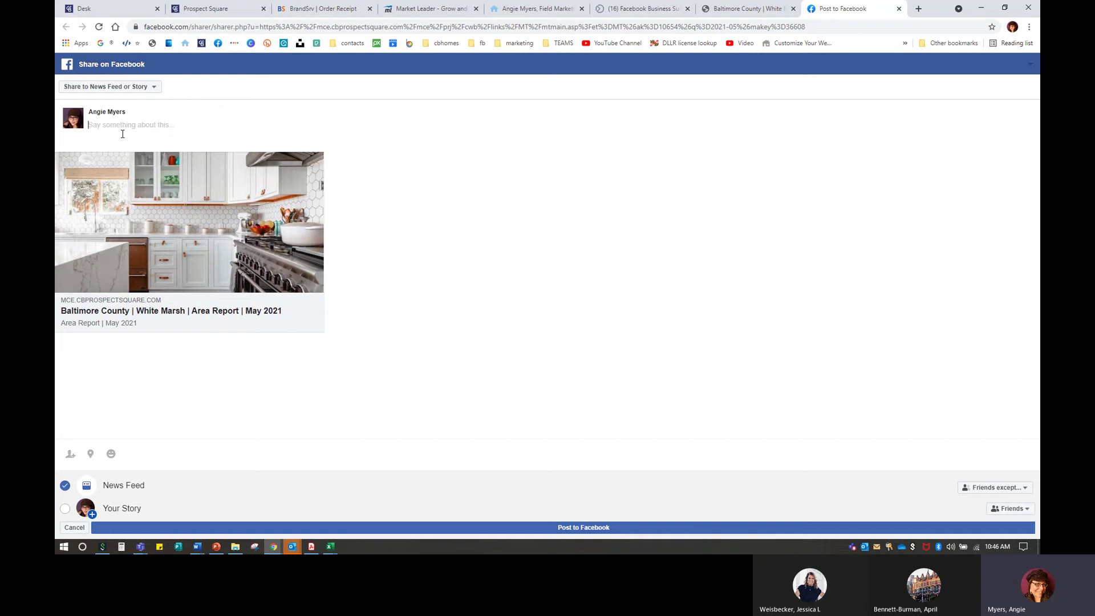
pyautogui.write("See what's new in the WHite Marsh")
pyautogui.press('BackSpace')
pyautogui.write('w ma')
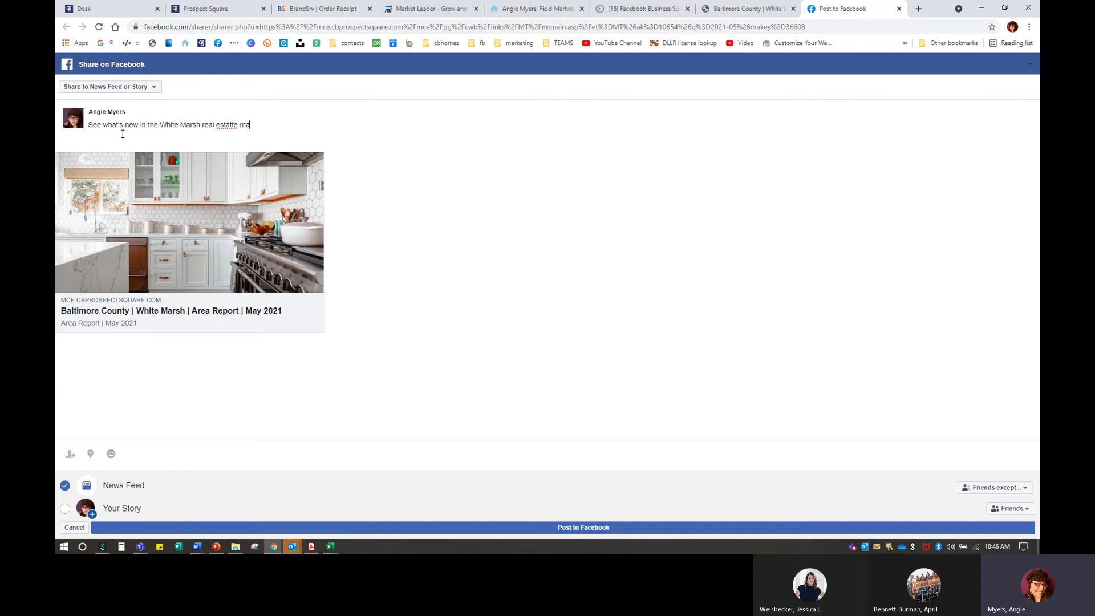
pyautogui.press('BackSpace')
pyautogui.press('BackSpace')
pyautogui.press('BackSpace')
pyautogui.press('BackSpace')
pyautogui.write('e makre')
pyautogui.press('BackSpace')
pyautogui.press('BackSpace')
pyautogui.write('rket! ')
# Append "Contact me today with any questions. Let me know if you would like to receive this report in your inbox once a month." and publish the post.
pyautogui.write('Contact me today ')
pyautogui.write('to')
pyautogui.press('BackSpace')
pyautogui.press('BackSpace')
pyautogui.press('BackSpace')
pyautogui.write('qith')
pyautogui.press('BackSpace')
pyautogui.press('BackSpace')
pyautogui.press('BackSpace')
pyautogui.press('BackSpace')
pyautogui.press('BackSpace')
pyautogui.write('with ')
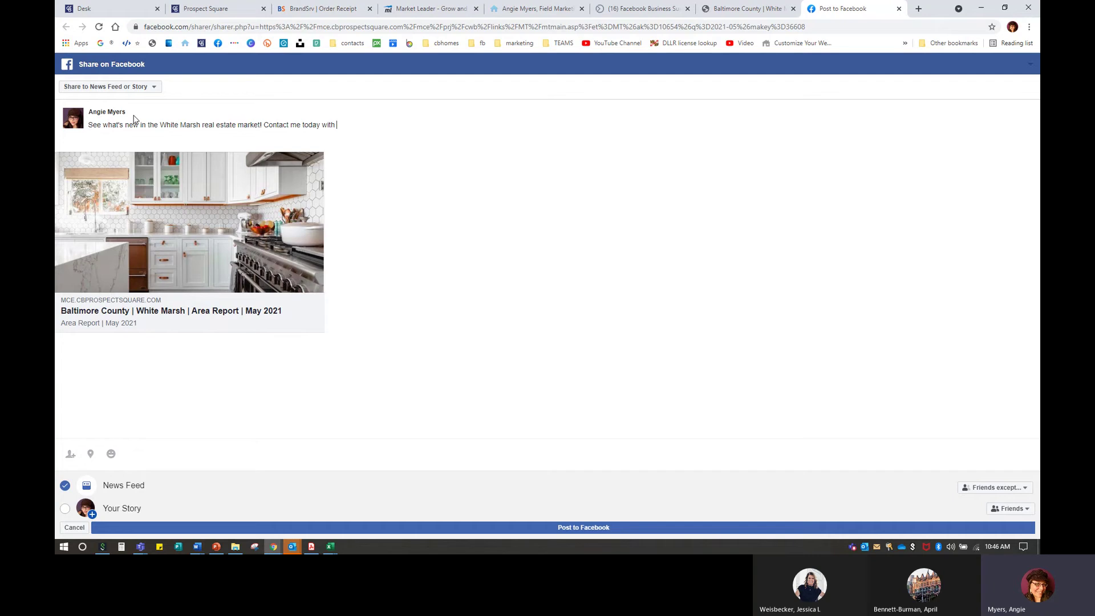
pyautogui.write('any questions. Let me know if you would like to receive this report in your in')
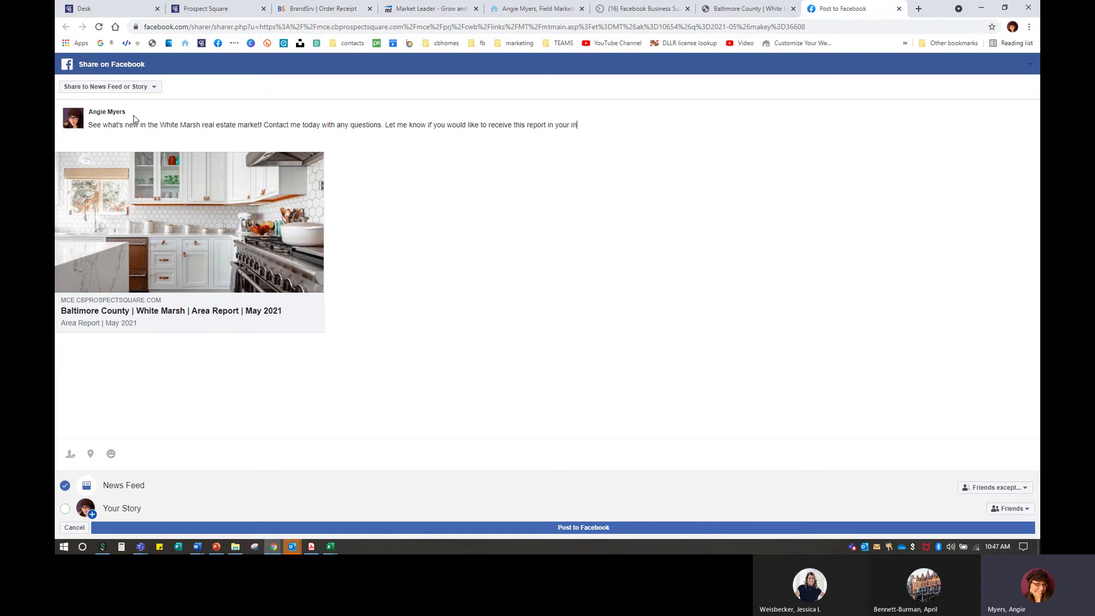
pyautogui.write('onth.')
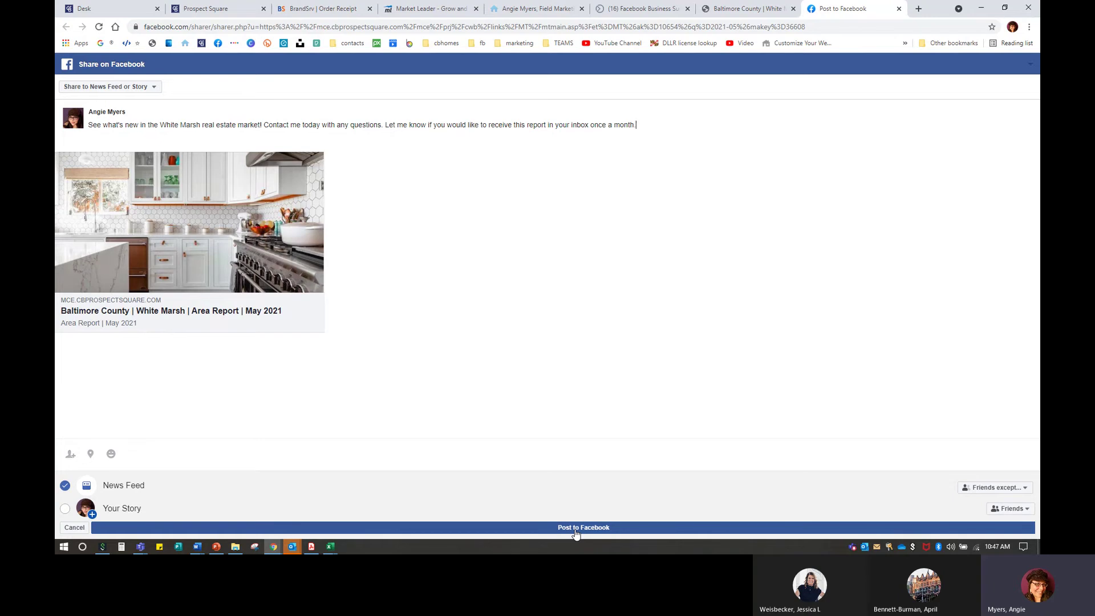
pyautogui.click(615, 534)
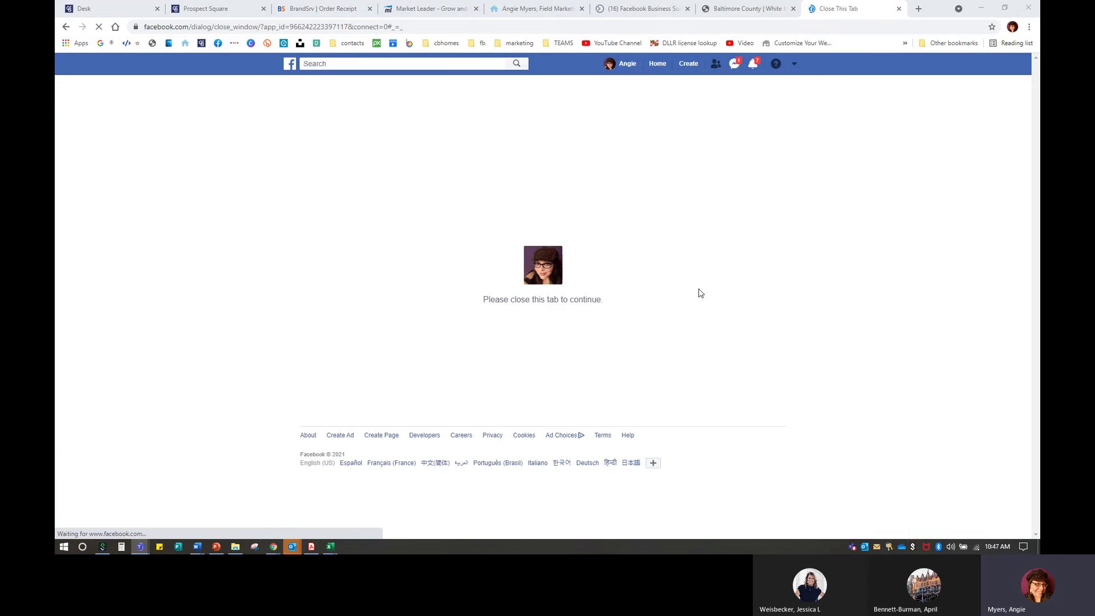
# Open the managed Coldwell Banker Realty marketing specialist page on Facebook, check its latest posts and reload it.
pyautogui.click(222, 45)
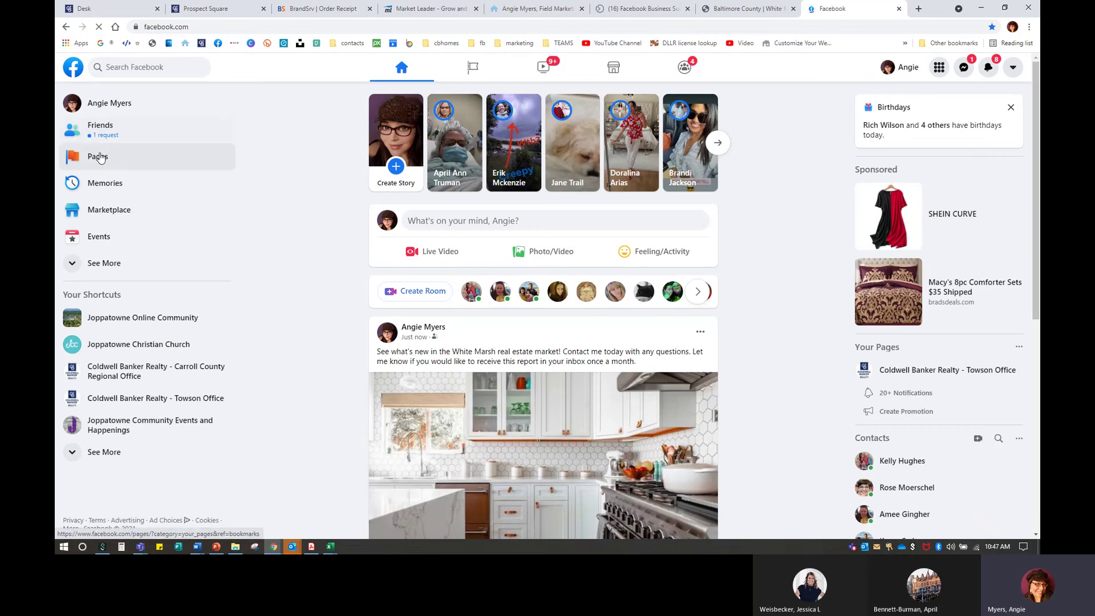
pyautogui.click(100, 158)
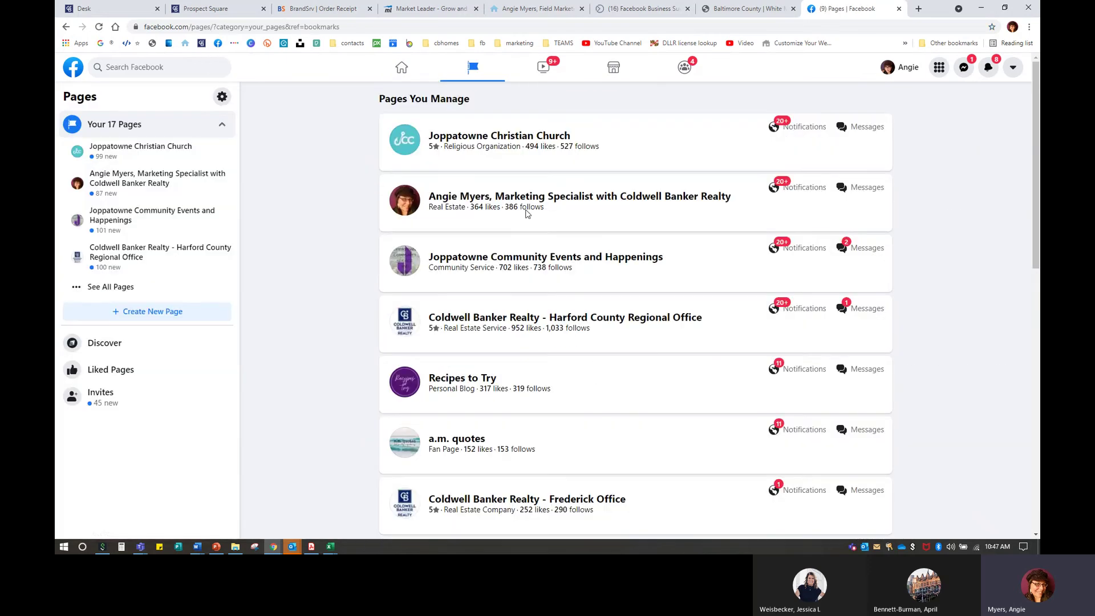
pyautogui.click(531, 200)
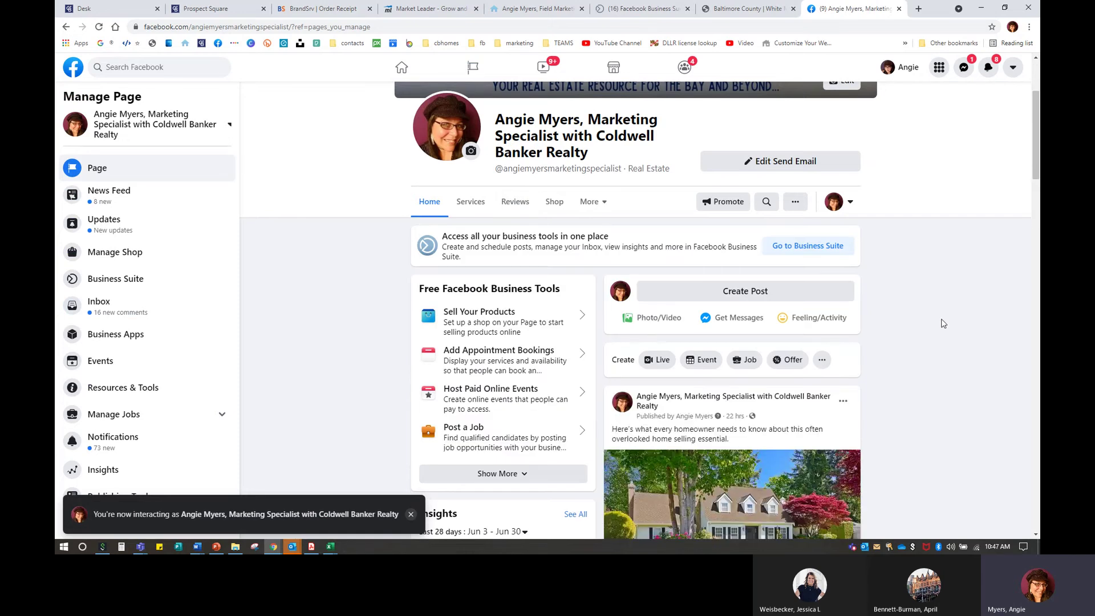
pyautogui.scroll(-3, 307, 422)
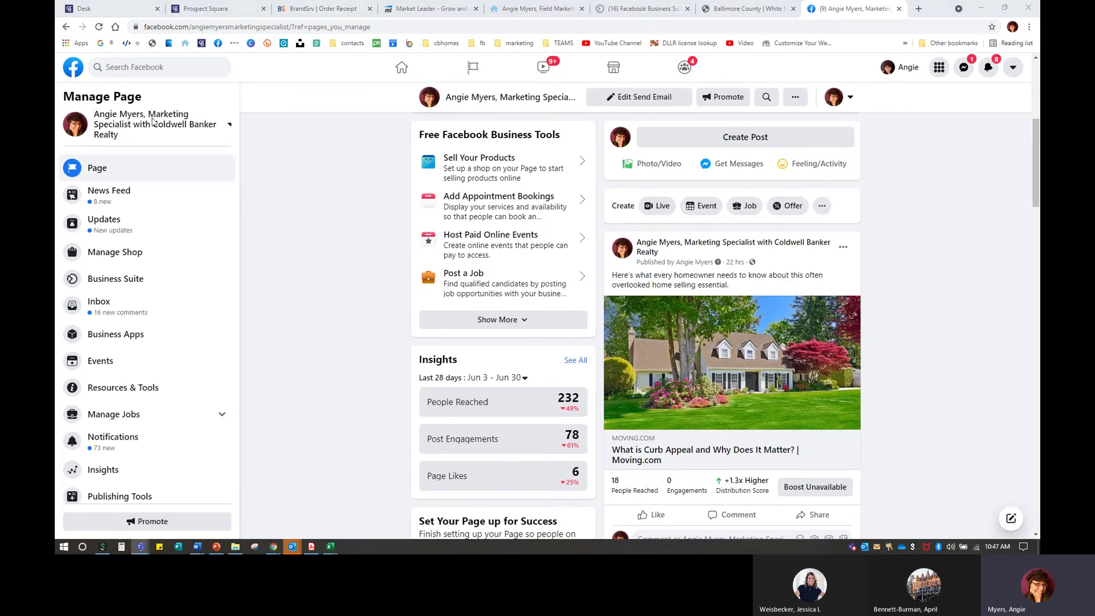
pyautogui.click(104, 33)
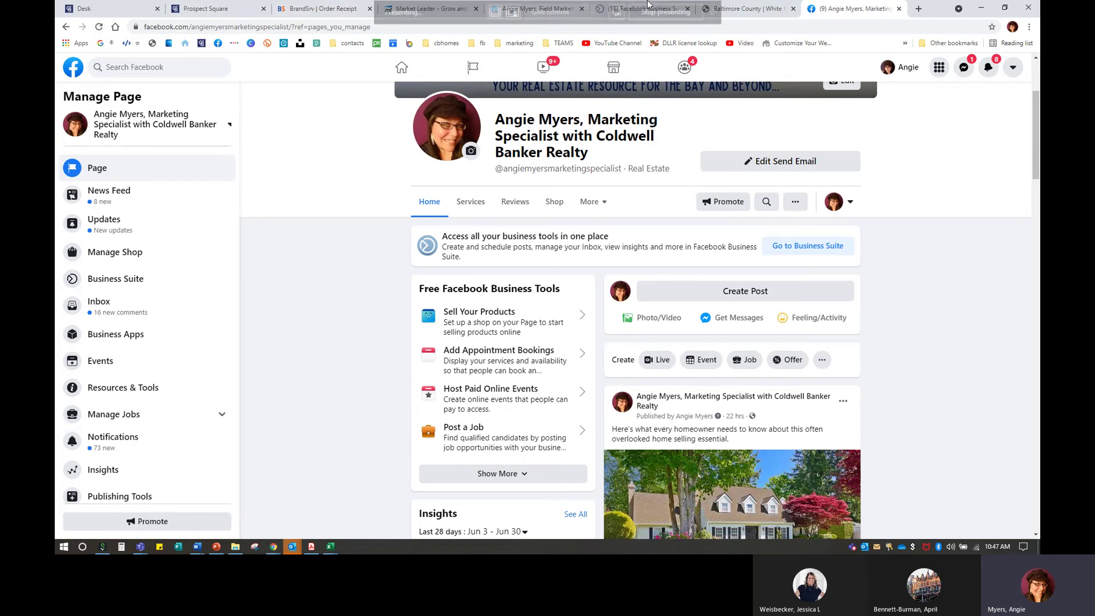
# Start another Facebook share of the White Marsh report and set its destination to Share on a Page You Manage.
pyautogui.click(899, 9)
pyautogui.click(926, 67)
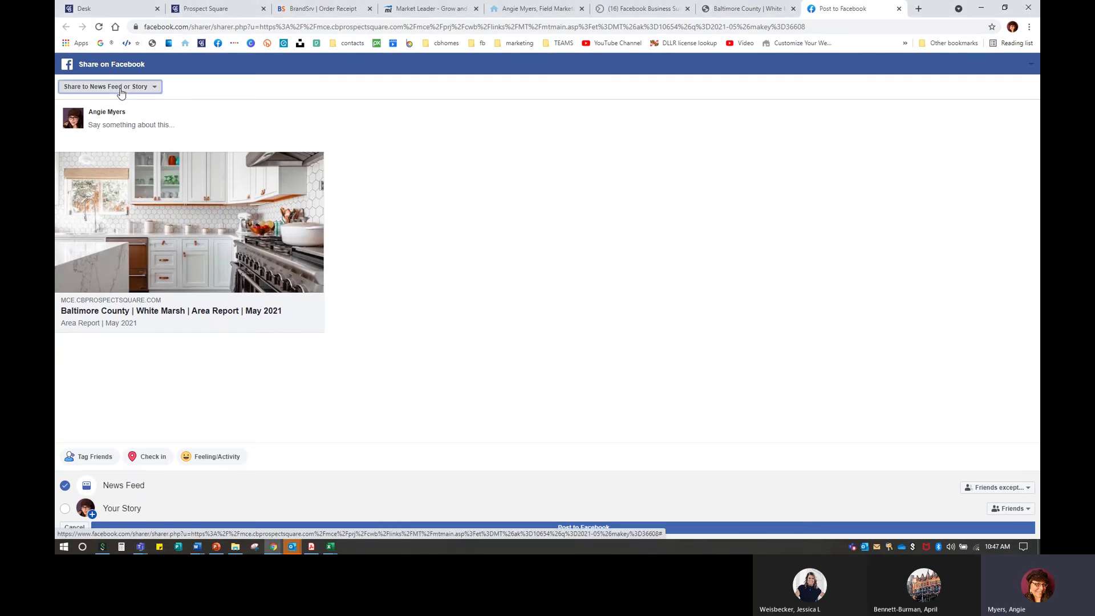
pyautogui.click(120, 88)
pyautogui.click(112, 152)
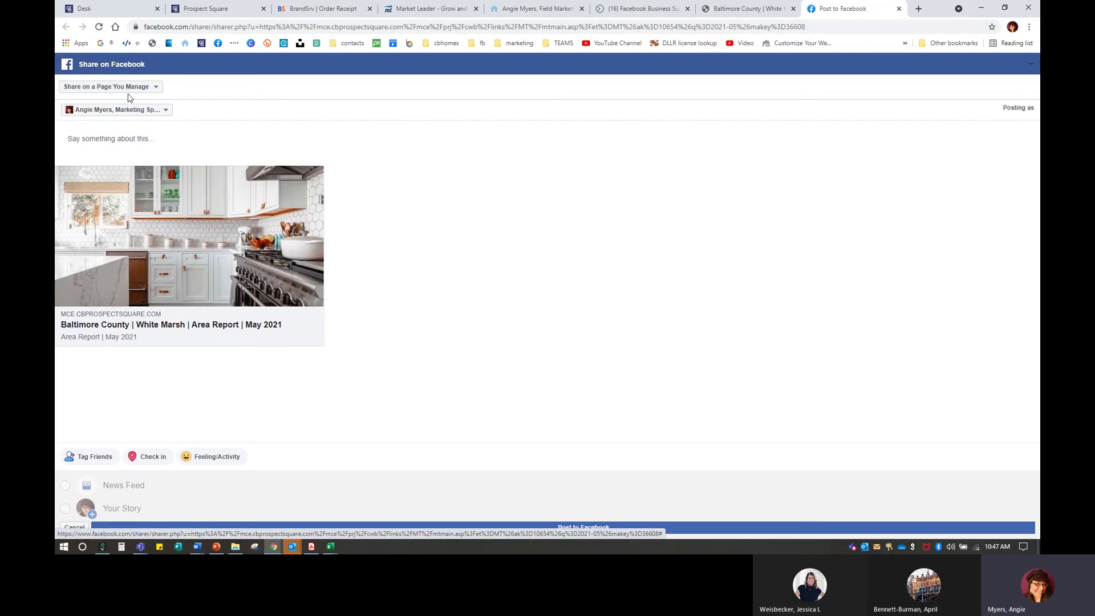
# Find the White Marsh report post on the personal Facebook profile, move it to the trash and close the profile.
pyautogui.click(219, 44)
pyautogui.click(599, 84)
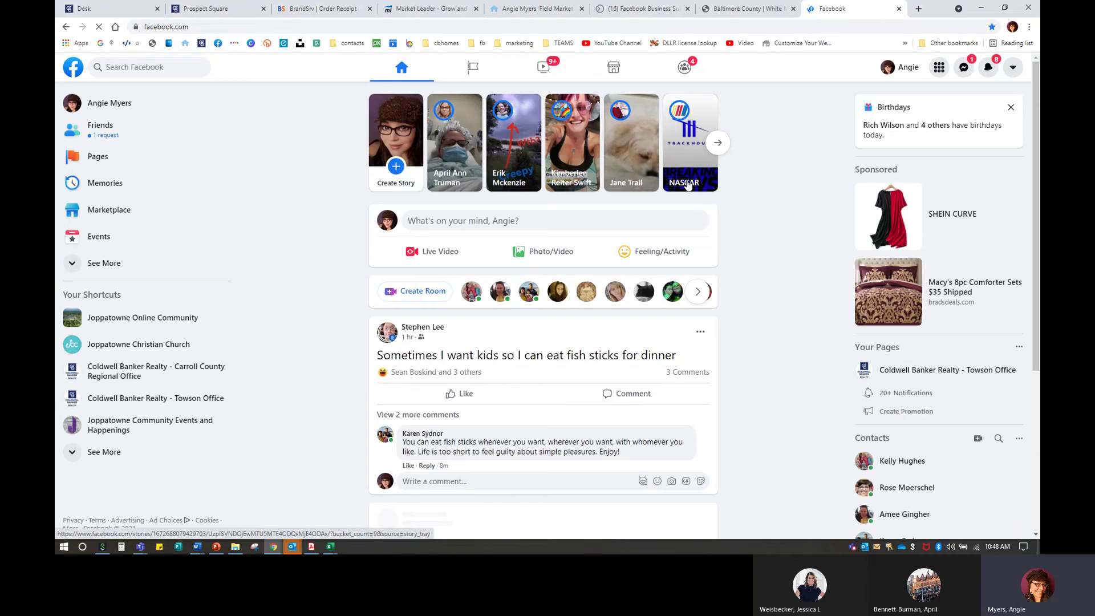
pyautogui.click(912, 69)
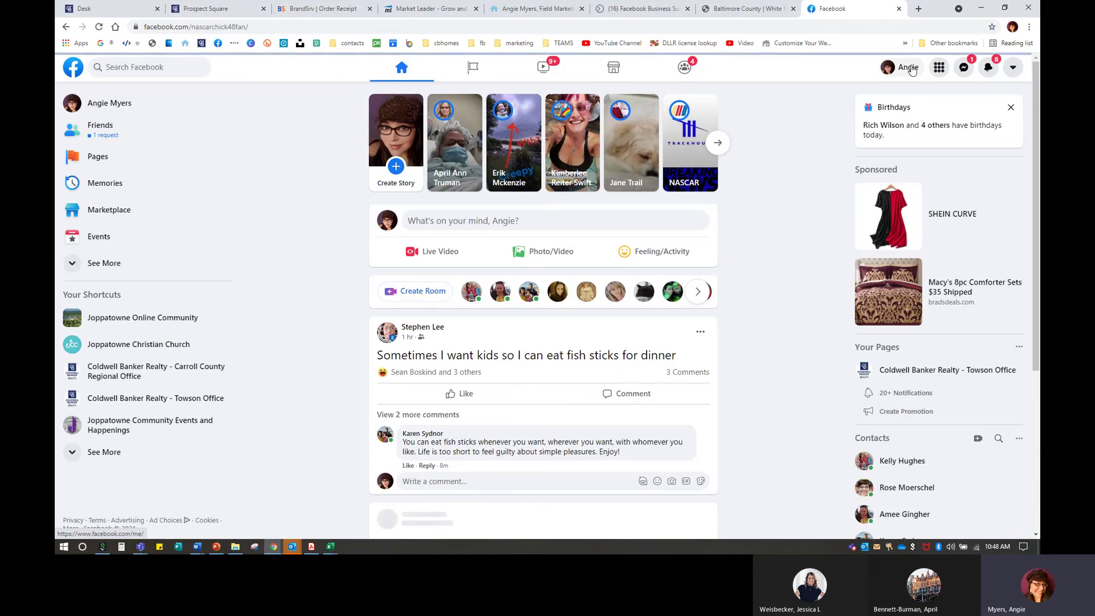
pyautogui.scroll(-5, 673, 537)
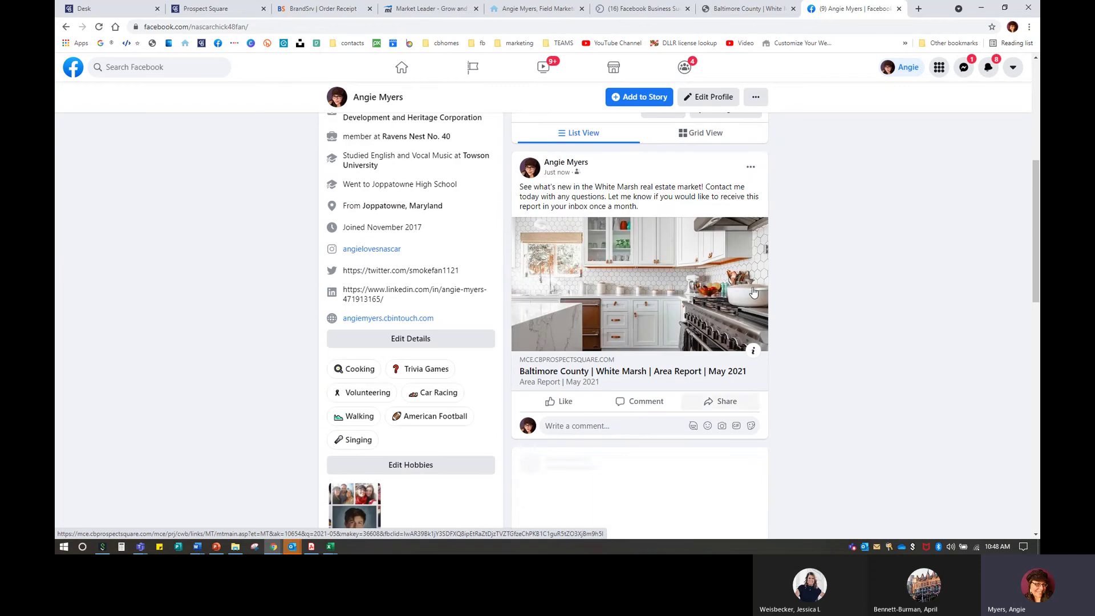
pyautogui.click(751, 166)
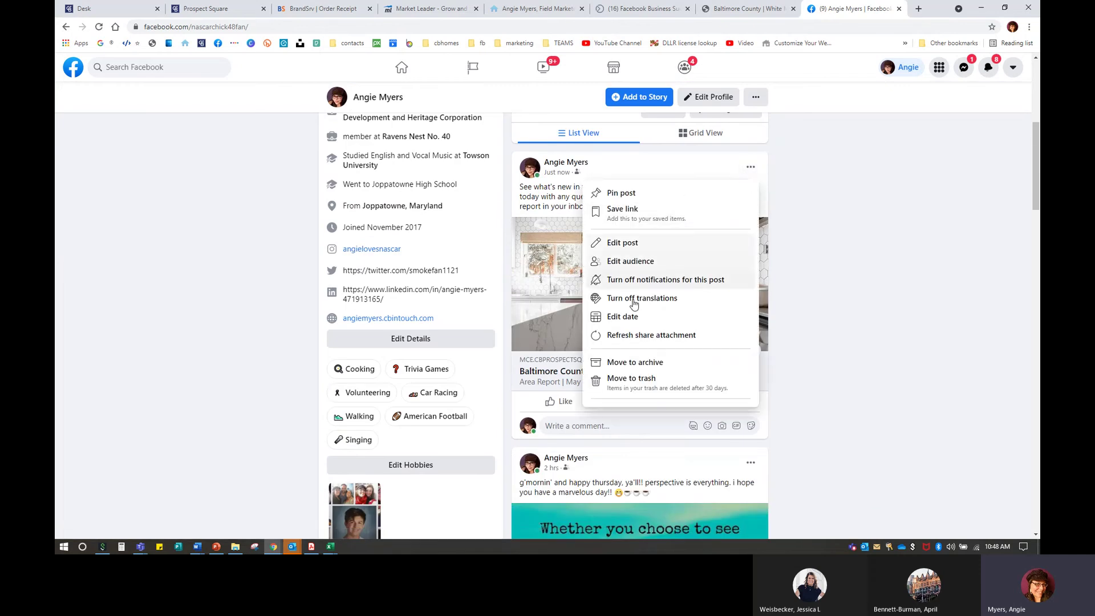
pyautogui.click(623, 379)
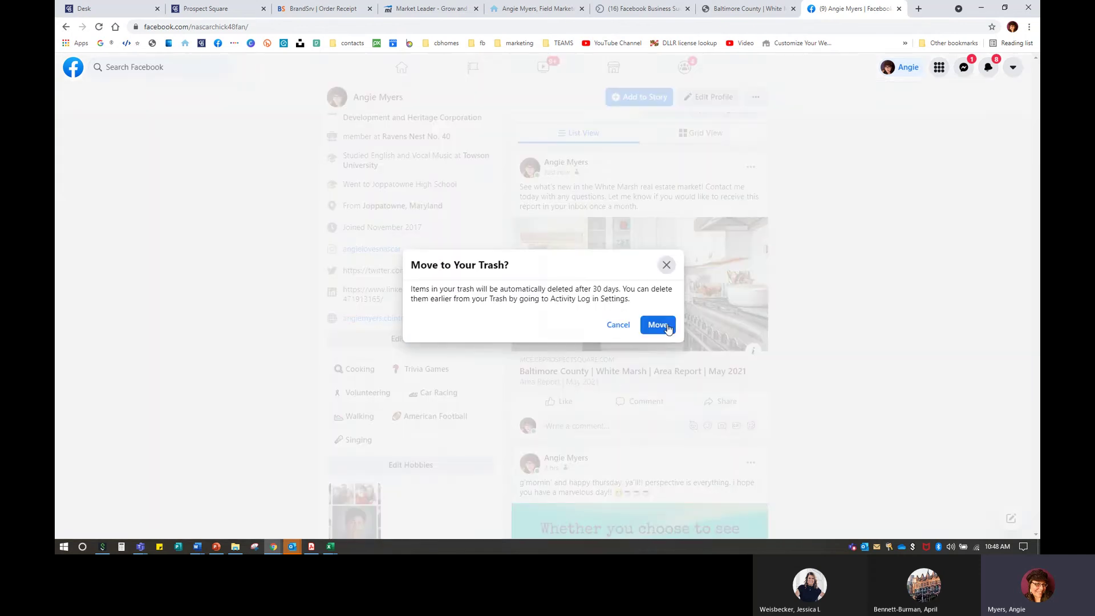
pyautogui.click(657, 324)
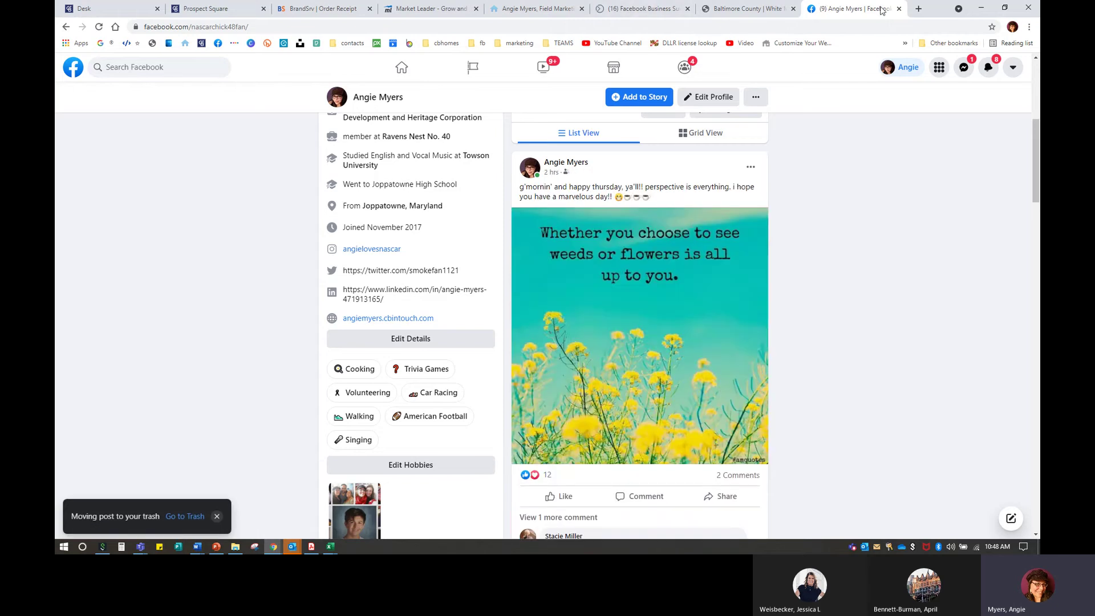
pyautogui.click(899, 9)
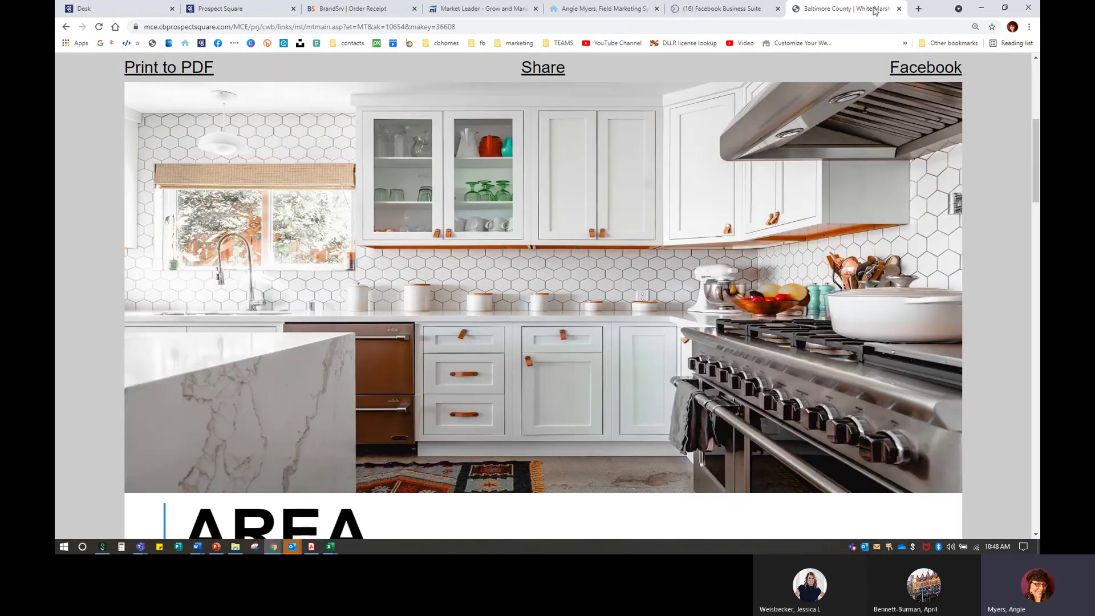
# Open the White Marsh report's Share options and look through the list of AddThis sharing services.
pyautogui.click(542, 70)
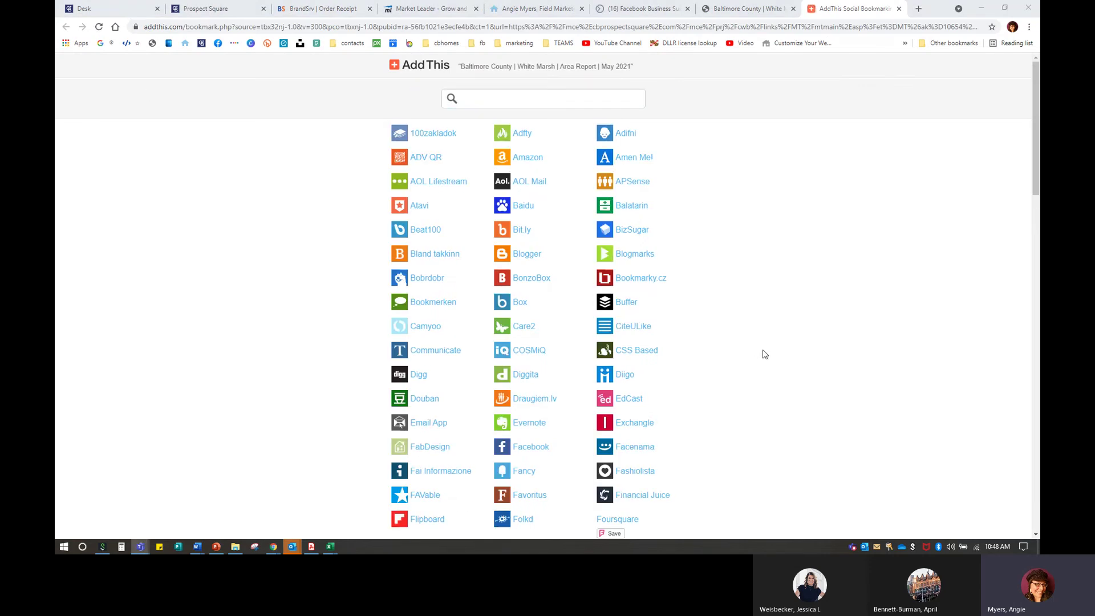
pyautogui.scroll(-3, 764, 354)
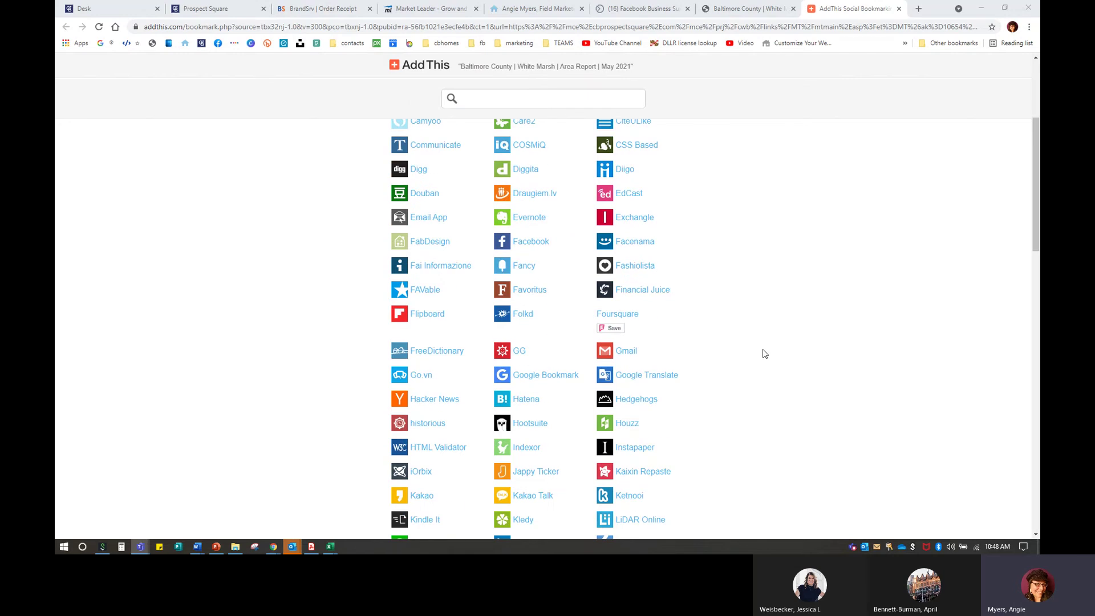
pyautogui.scroll(-5, 767, 354)
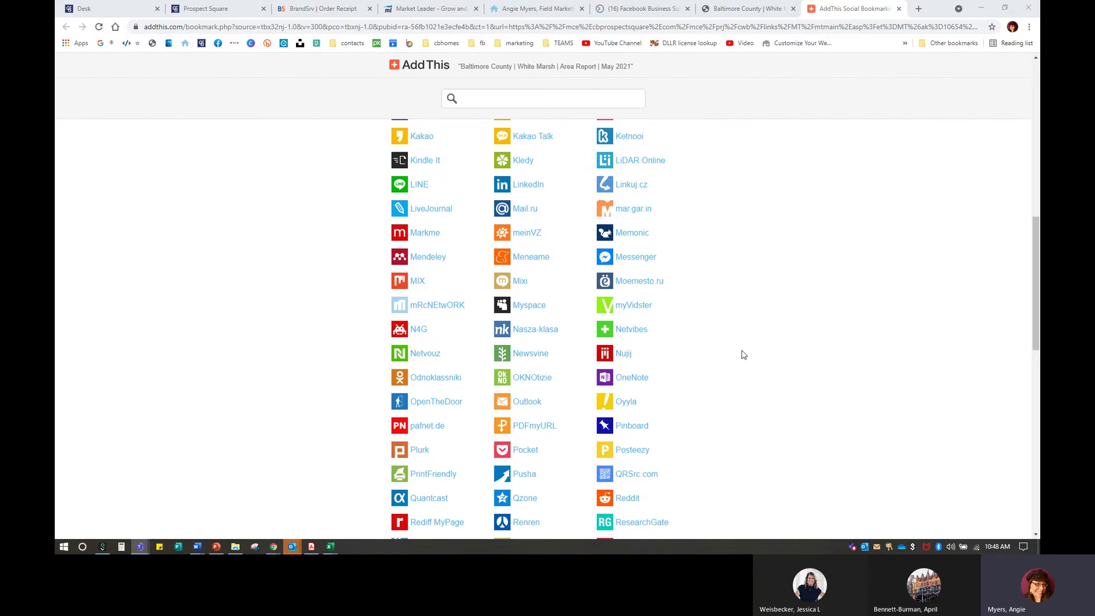
pyautogui.scroll(-3, 743, 355)
pyautogui.scroll(-4, 745, 354)
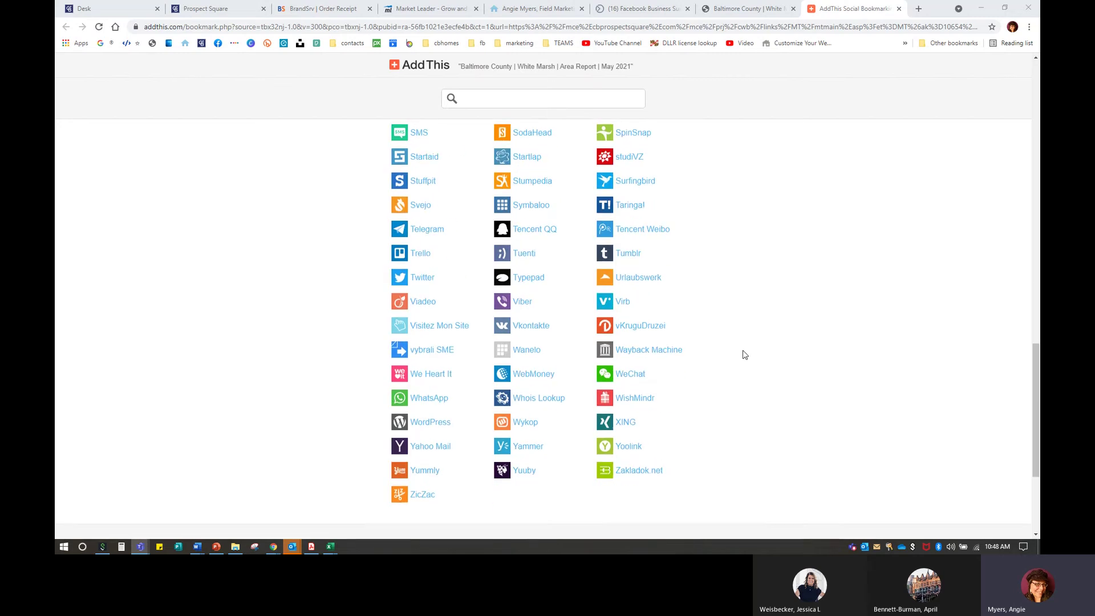
pyautogui.scroll(6, 743, 355)
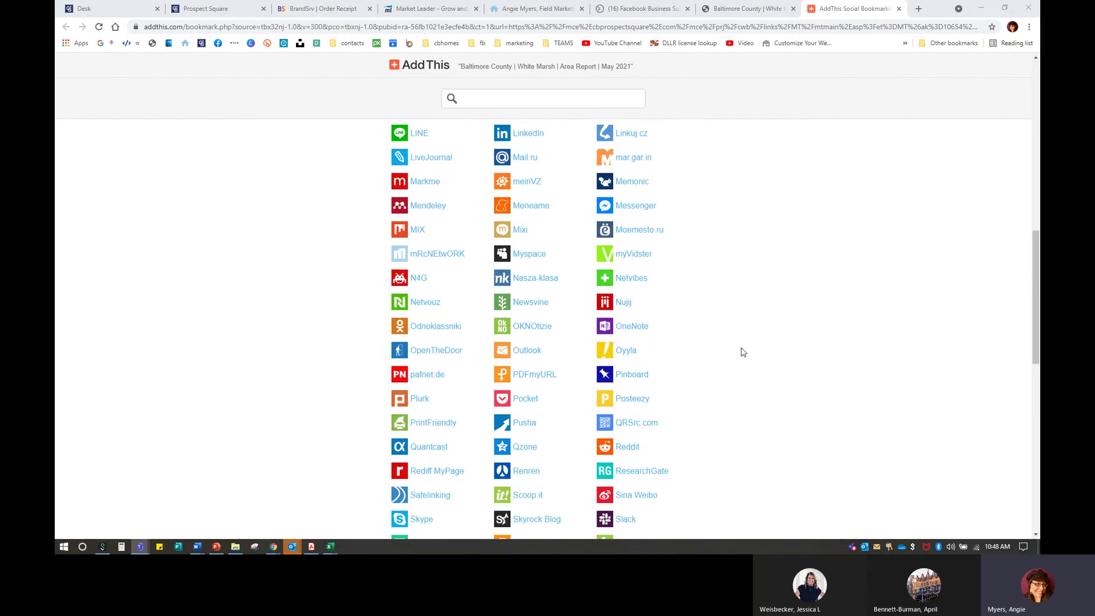
pyautogui.scroll(2, 721, 350)
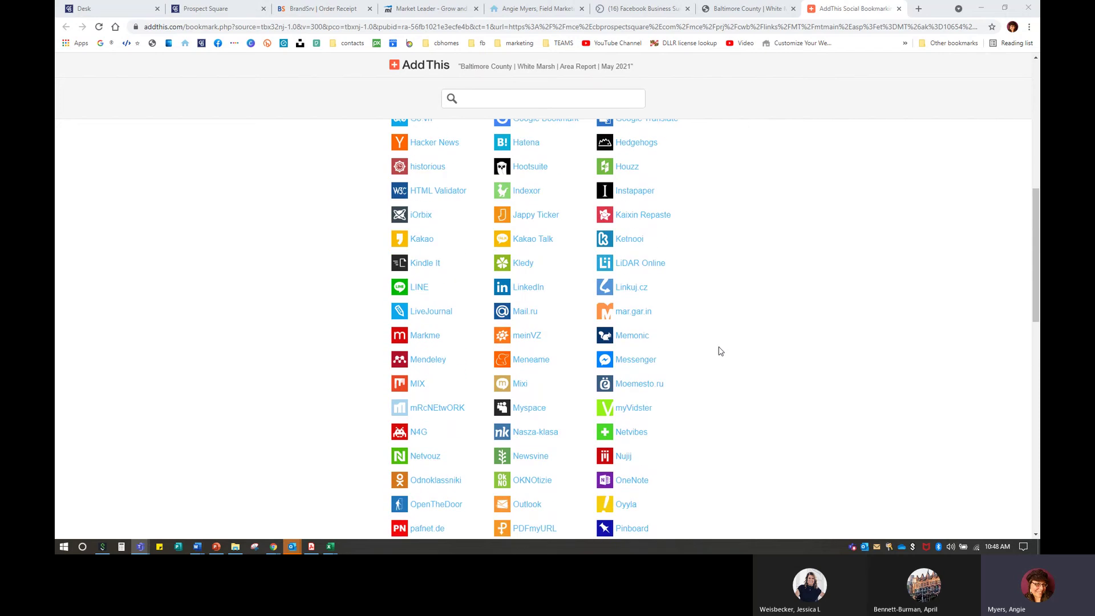
# Open the LinkedIn share for the White Marsh report and close it along with the service list and the report.
pyautogui.click(525, 287)
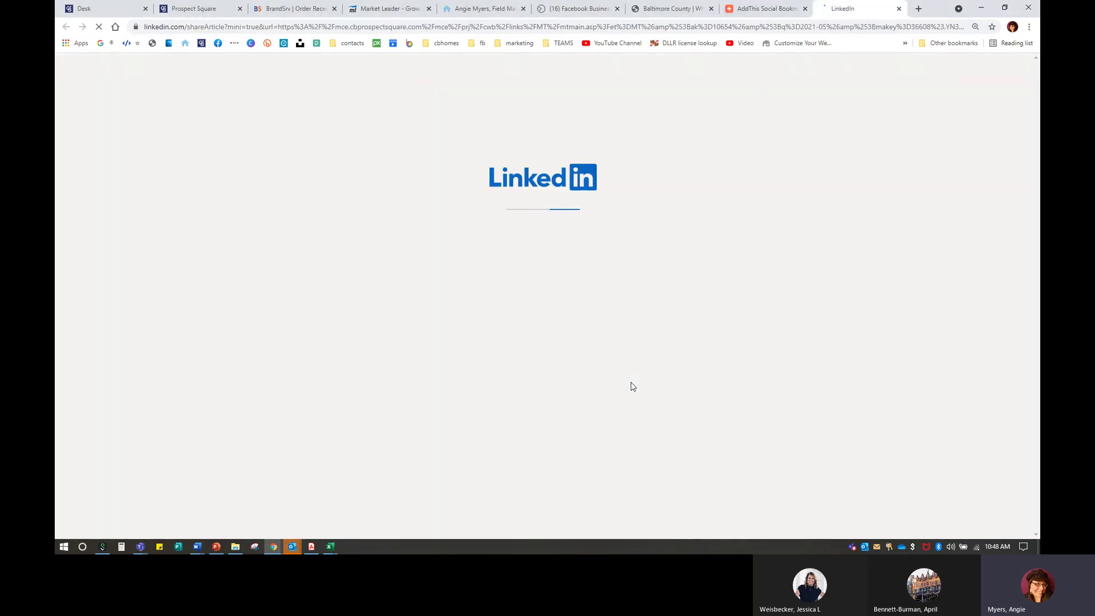
pyautogui.click(899, 9)
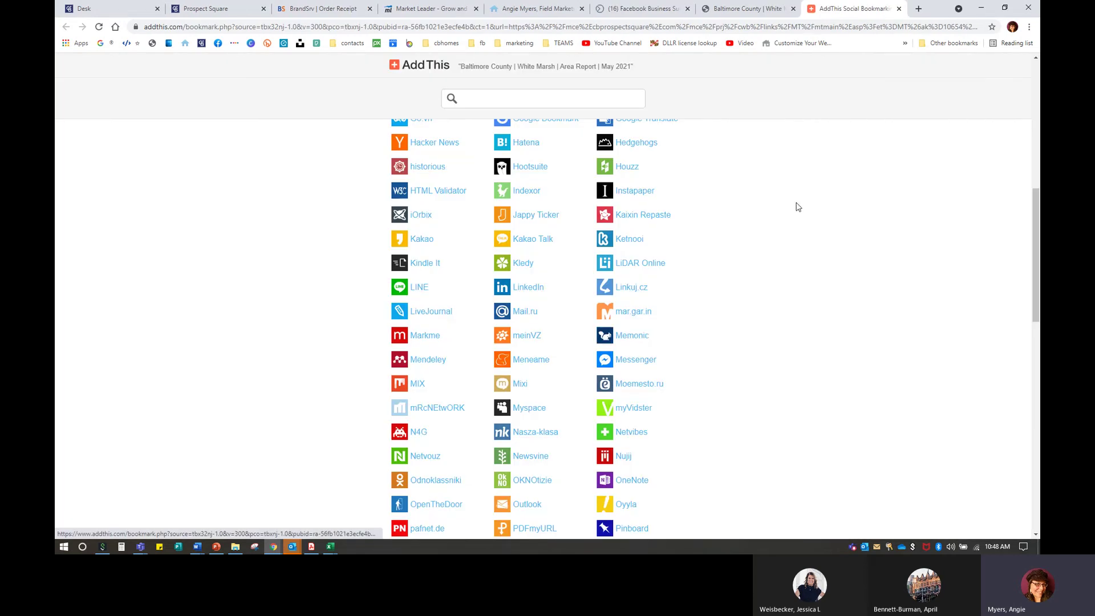
pyautogui.click(899, 9)
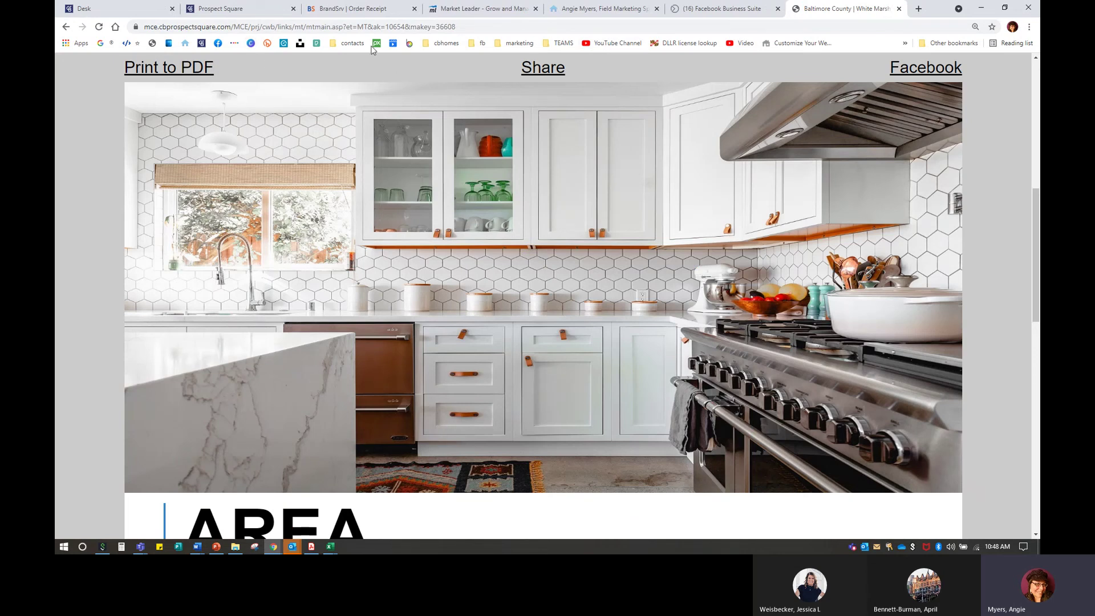
pyautogui.click(369, 26)
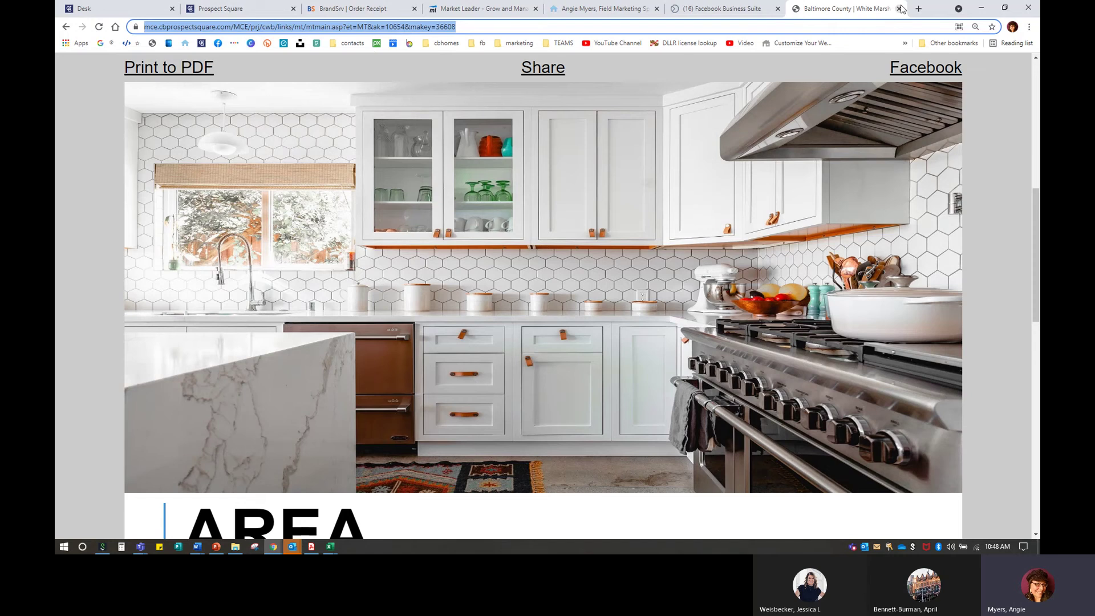
pyautogui.click(899, 9)
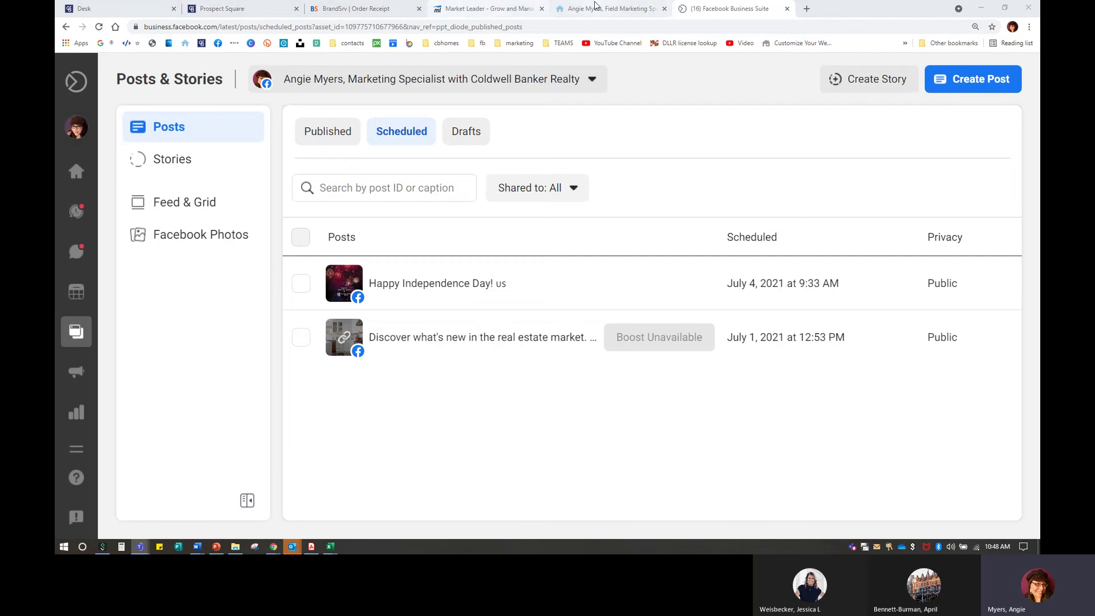
# Switch to BrandSrv, open the pending orders and view the proof of "Harford County Market Update May 2021".
pyautogui.click(367, 5)
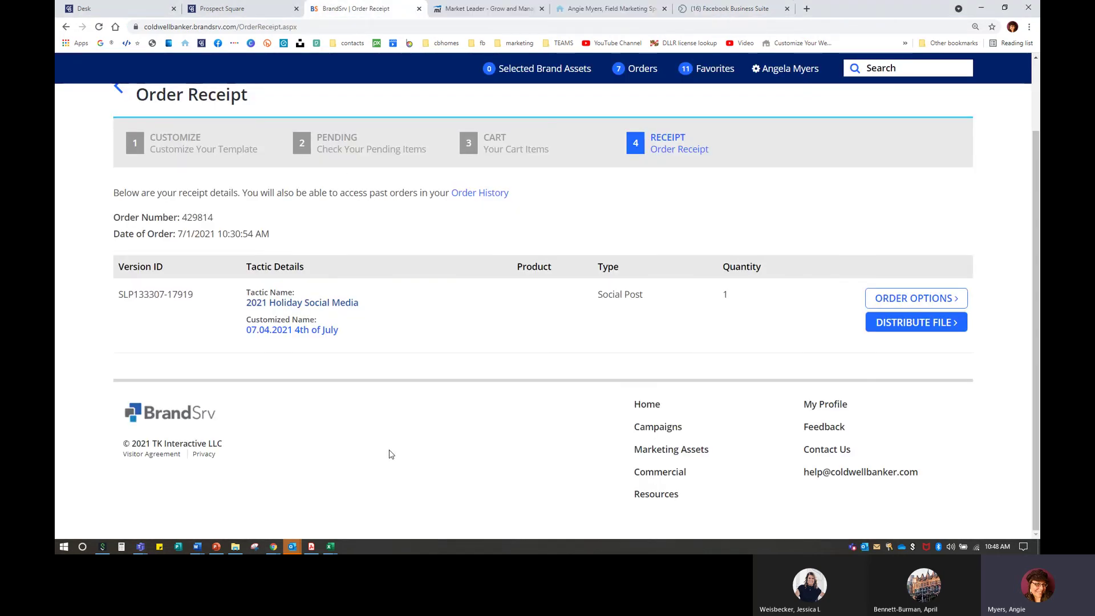
pyautogui.scroll(2, 402, 415)
pyautogui.scroll(2, 402, 415)
pyautogui.click(638, 69)
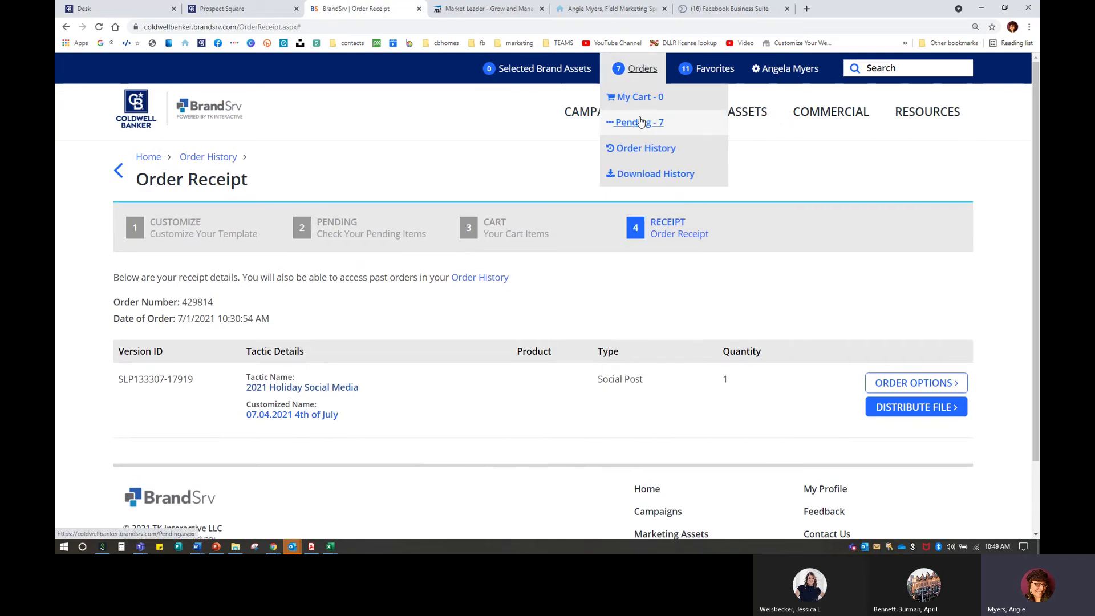
pyautogui.click(636, 97)
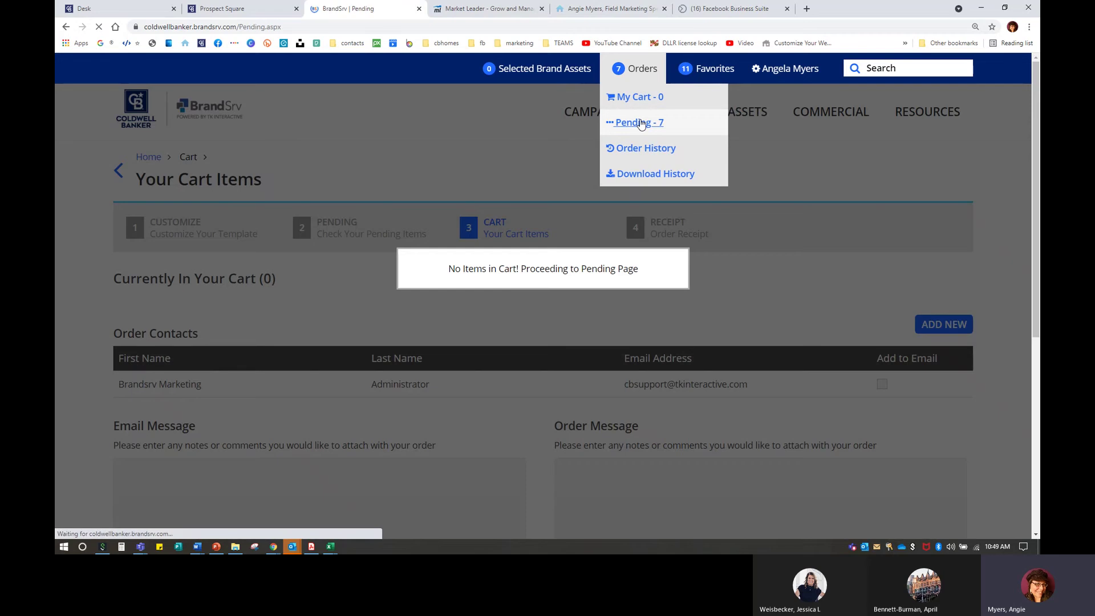
pyautogui.scroll(-3, 295, 367)
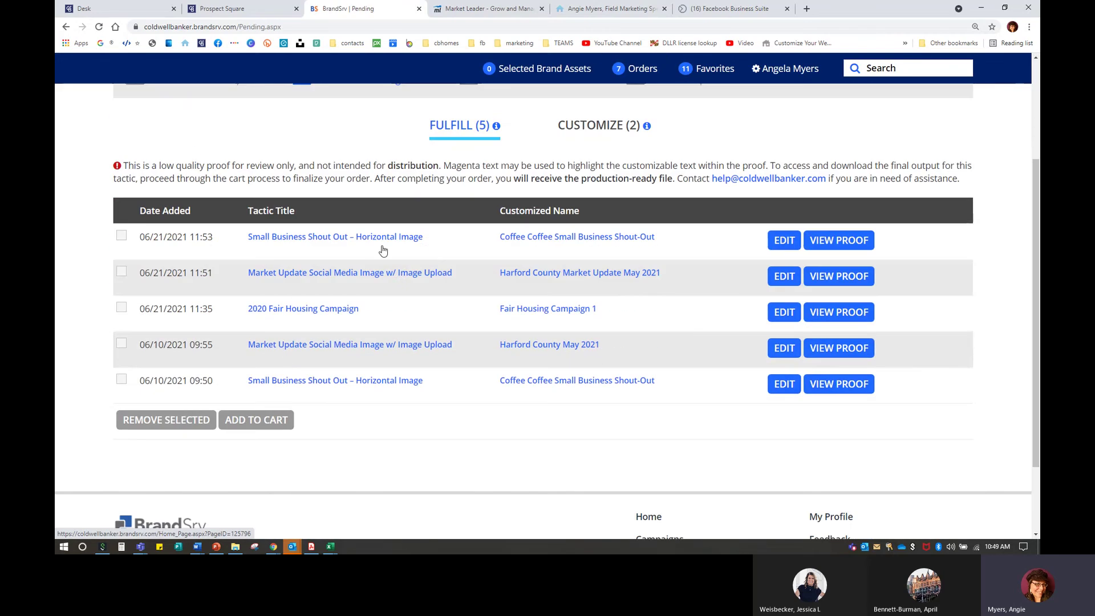
pyautogui.click(826, 278)
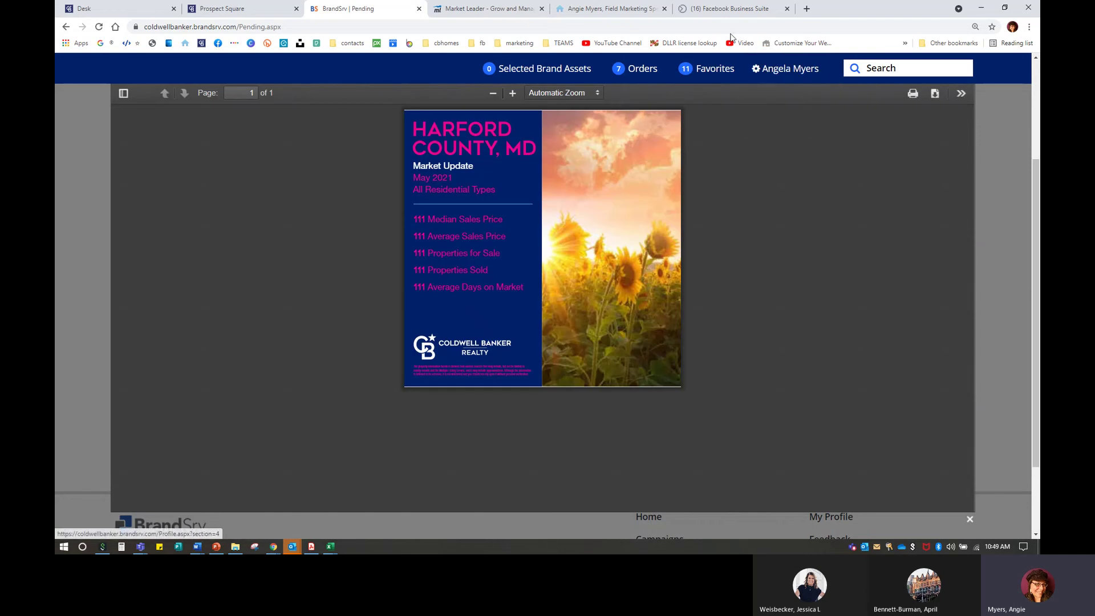
# Switch to Prospect Square and preview the Baltimore County | White Marsh area report down to its Full Market Summary.
pyautogui.moveTo(707, 68)
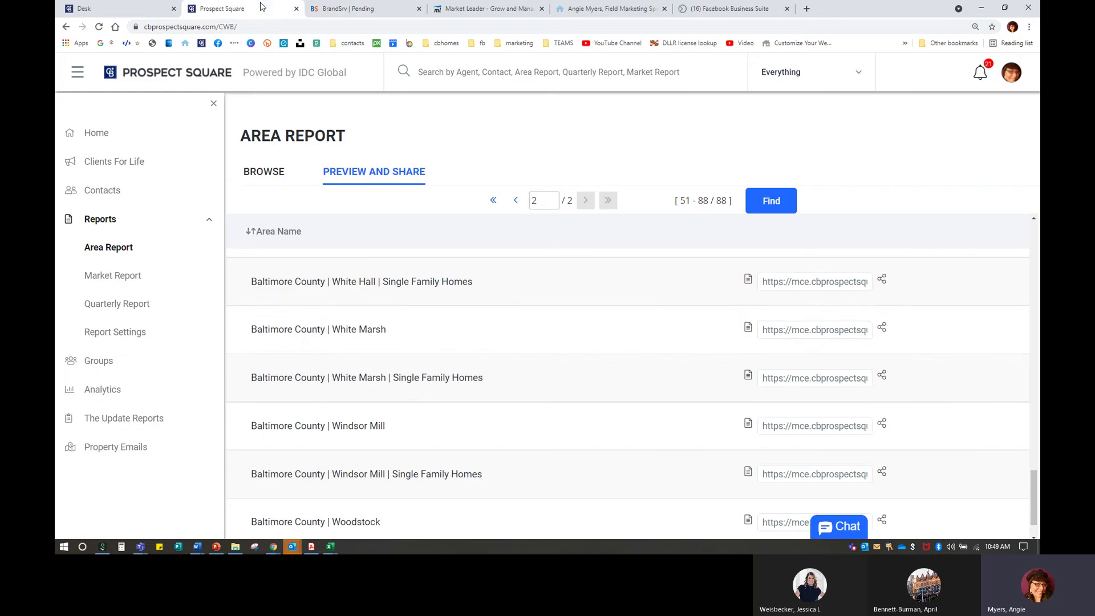
pyautogui.click(262, 9)
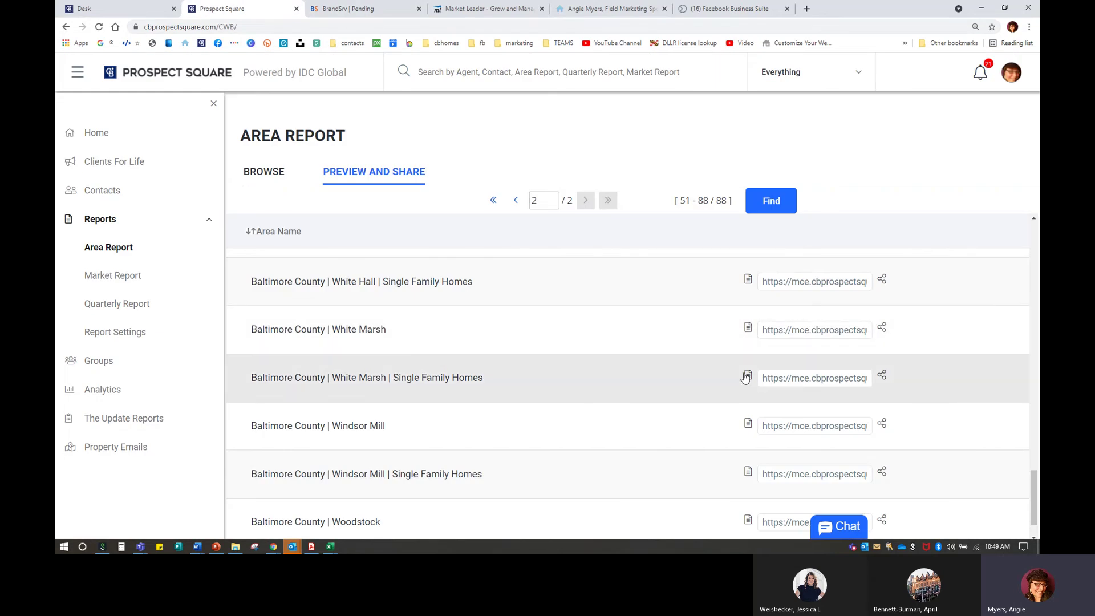
pyautogui.click(748, 327)
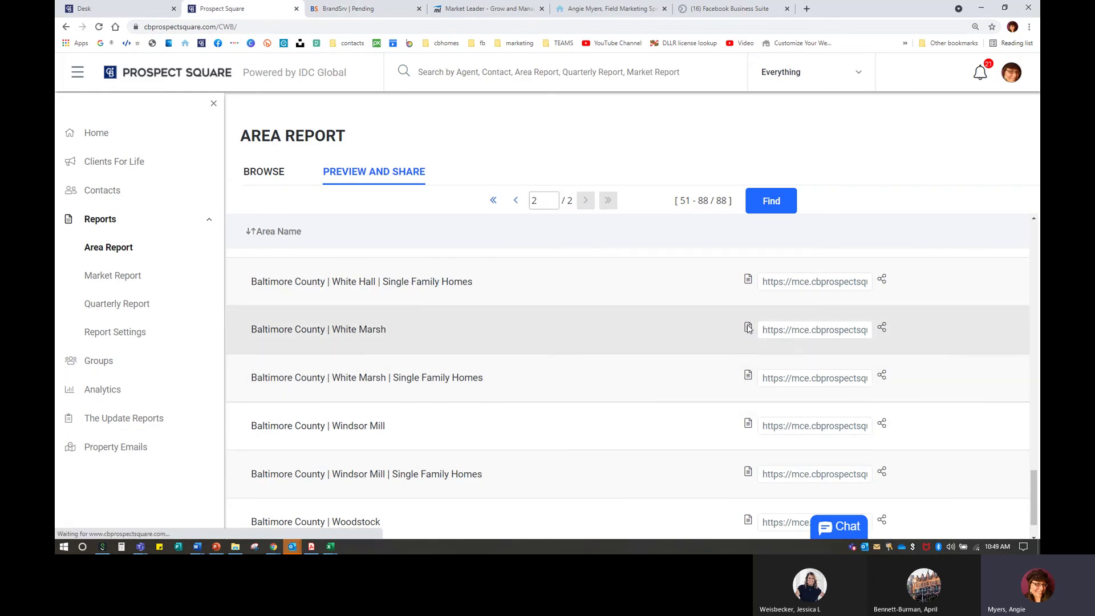
pyautogui.scroll(-20, 432, 297)
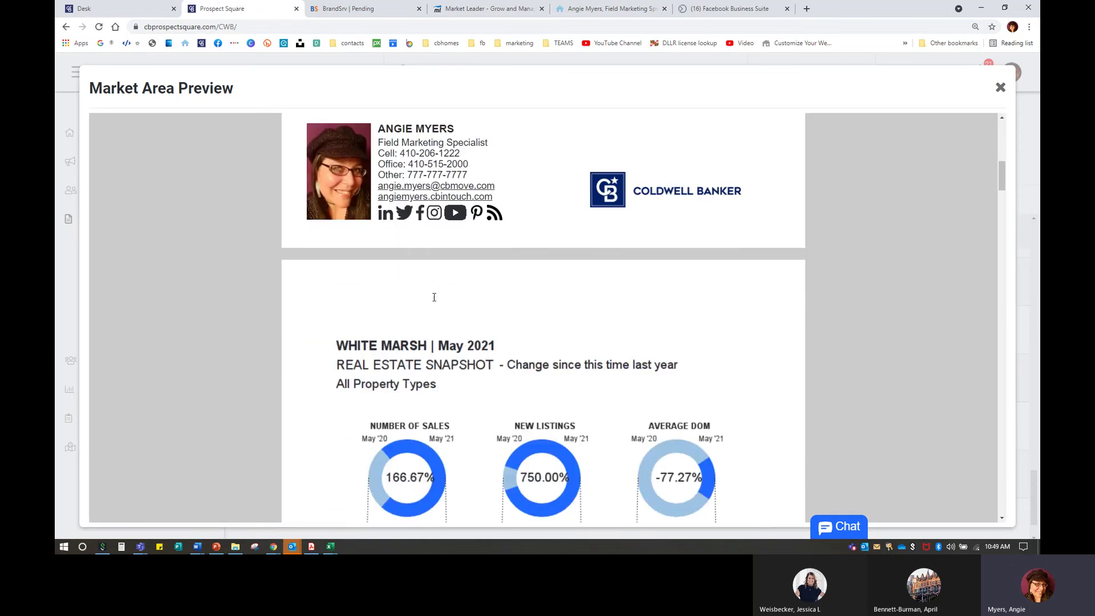
pyautogui.scroll(-6, 433, 297)
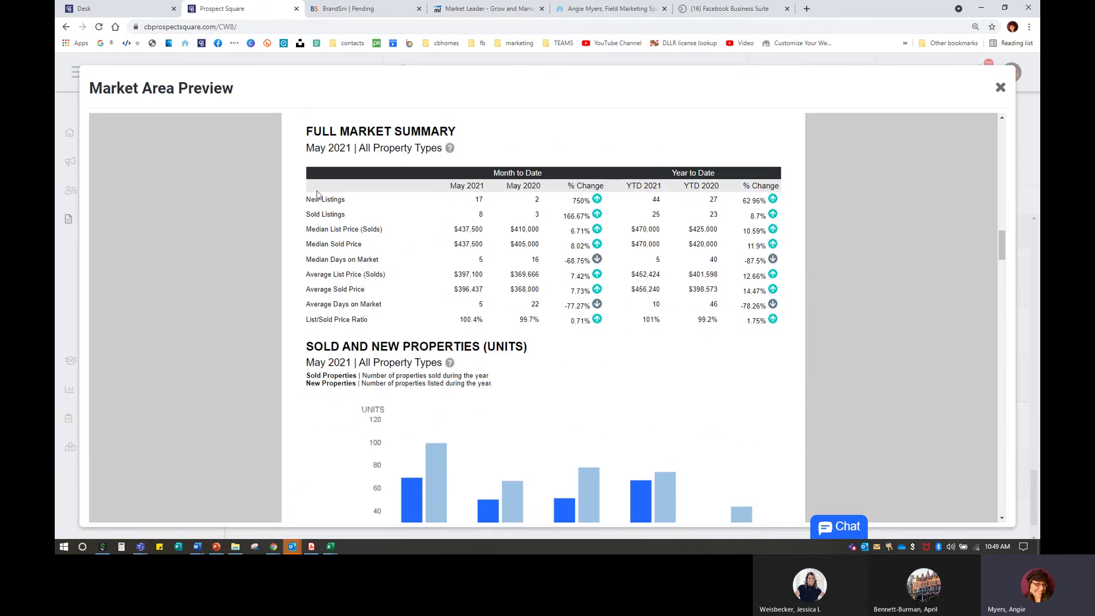